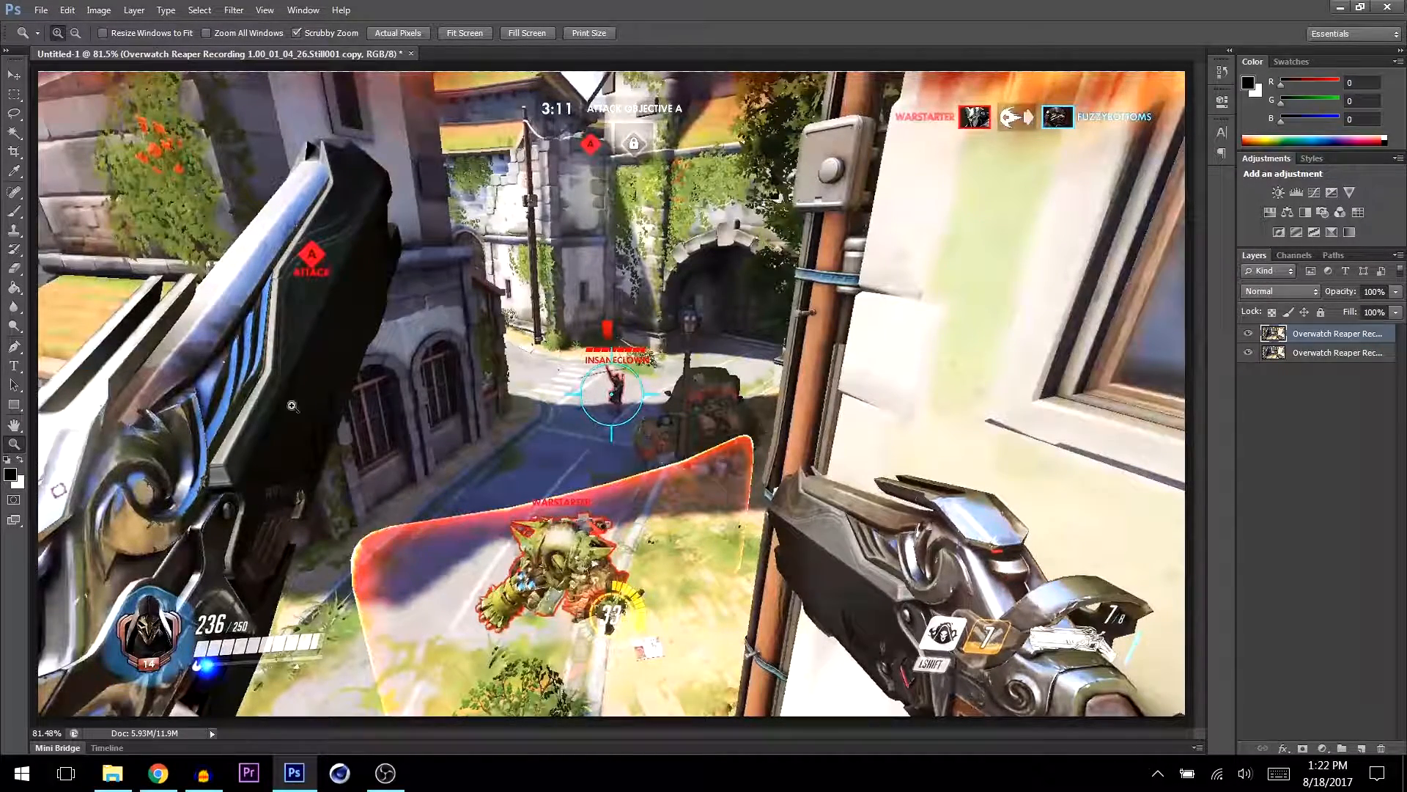
- Create a new 1920 × 1080 pixel document at 300 pixels/inch with transparent contents from the Thumbnail preset
click(38, 10)
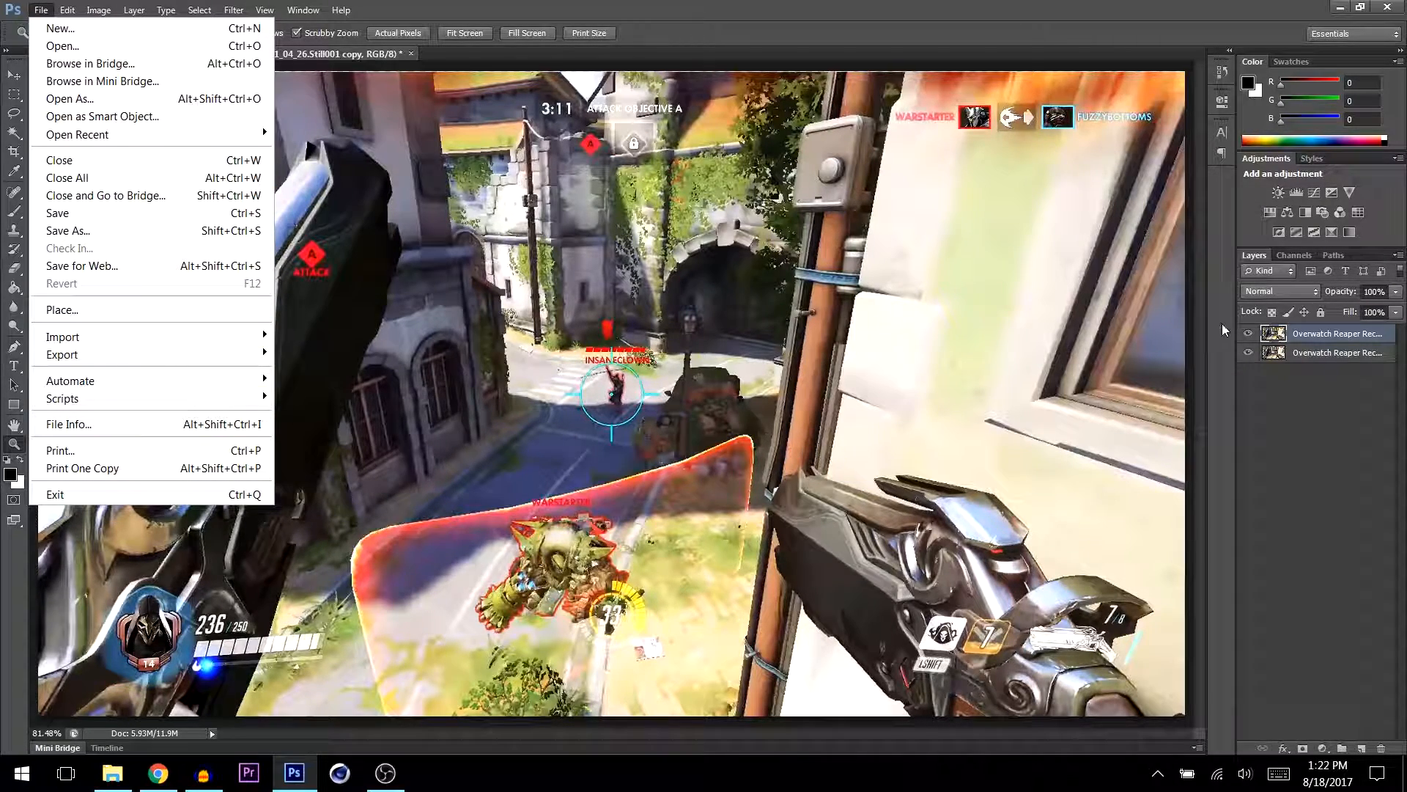
click(988, 422)
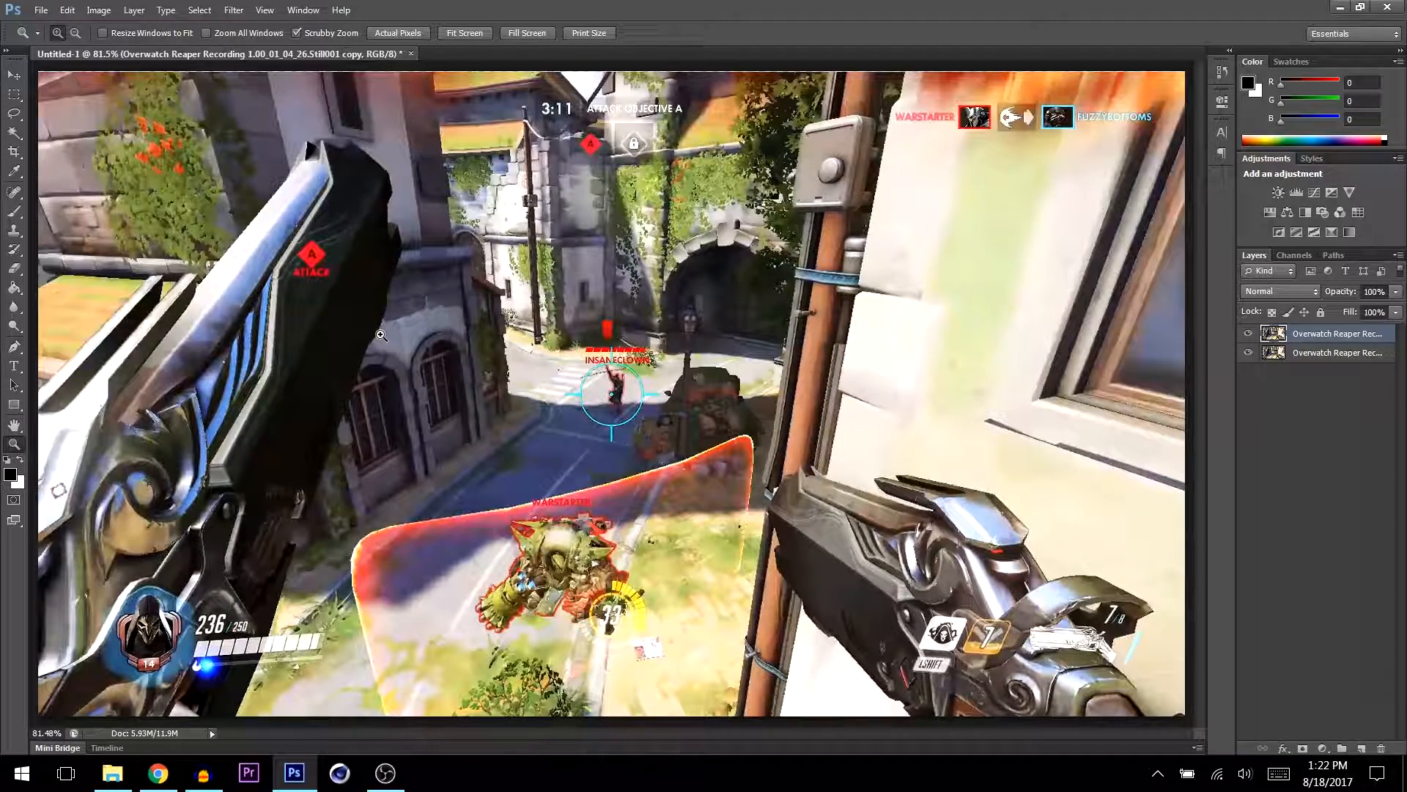
click(42, 10)
click(60, 31)
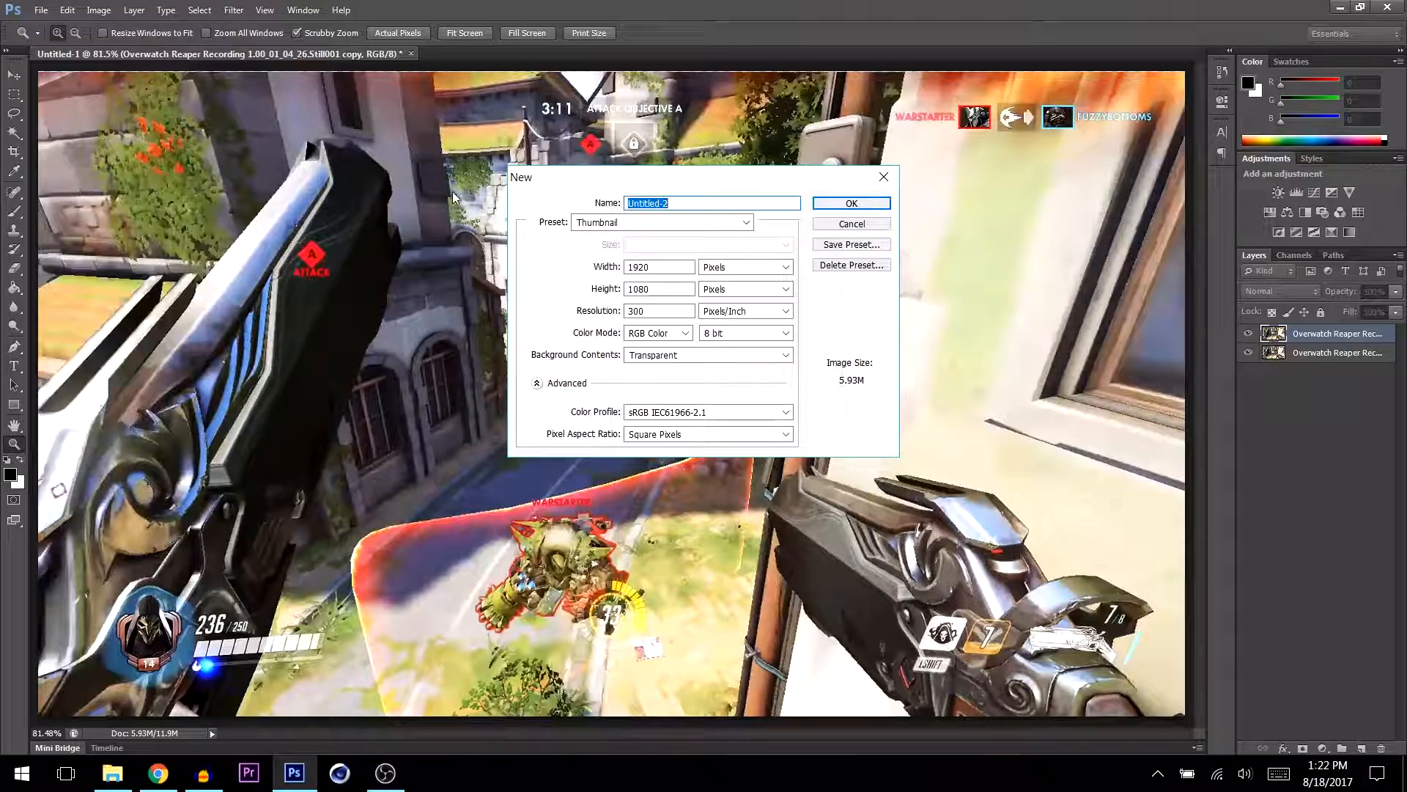
click(619, 223)
click(619, 223)
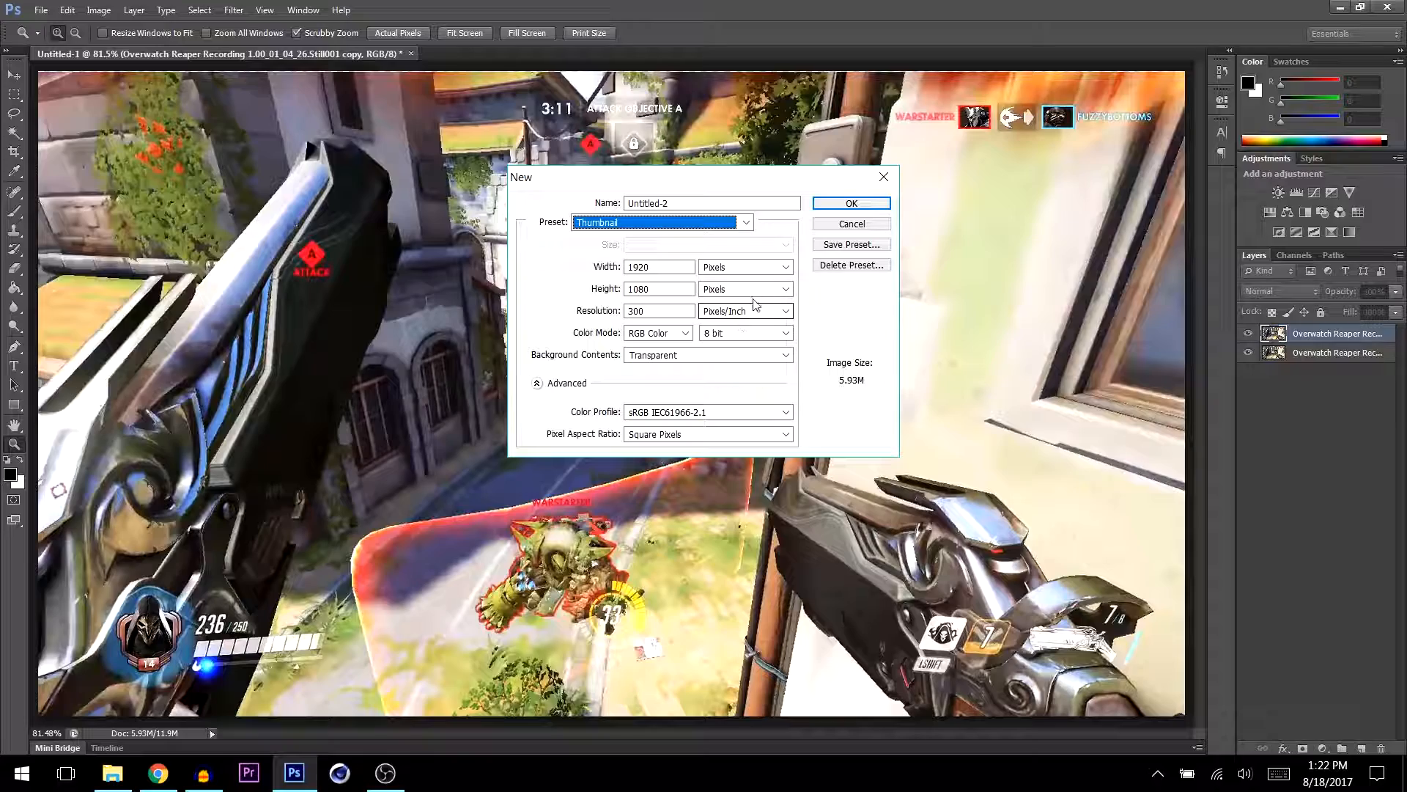
click(851, 203)
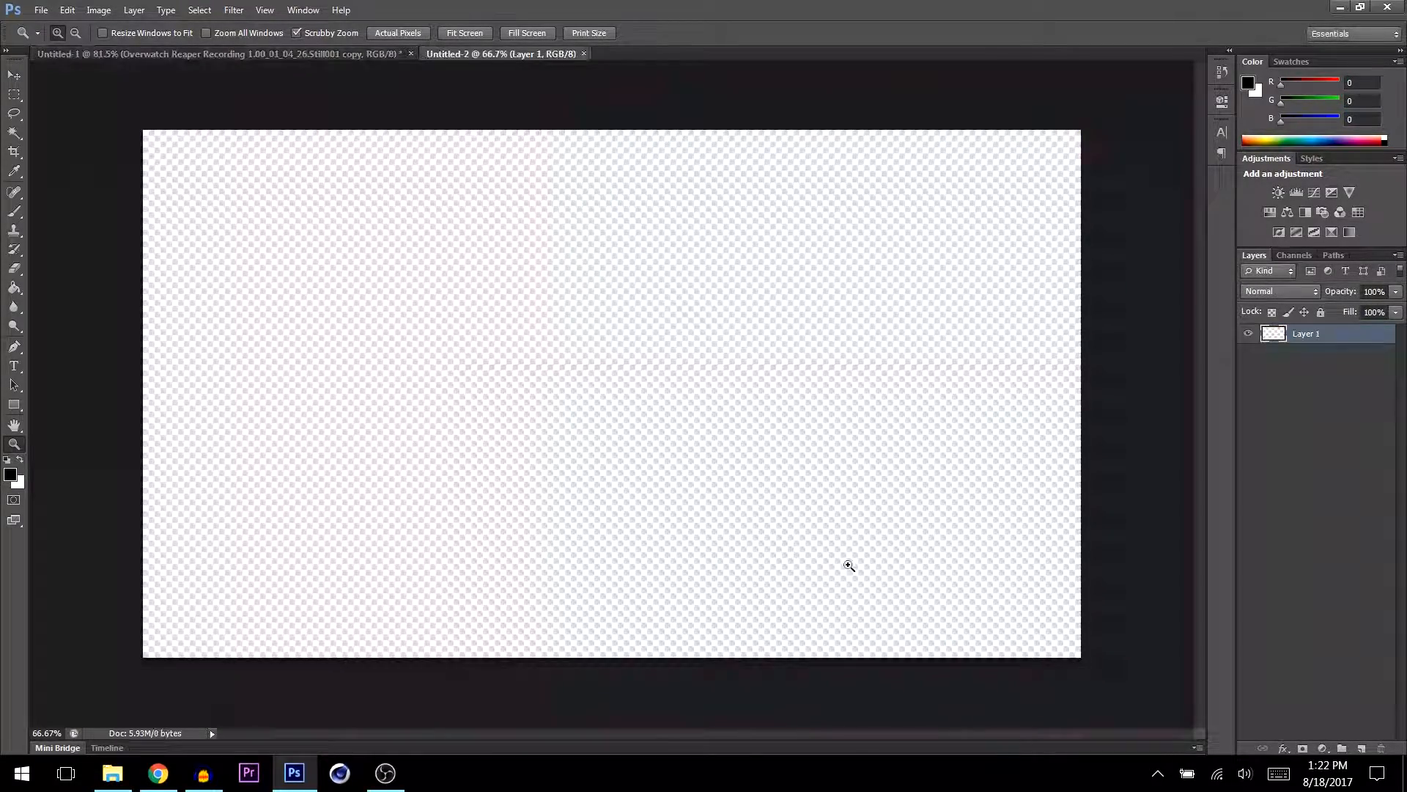
- Fit the blank document's canvas to the screen, and close that document
double_click(11, 445)
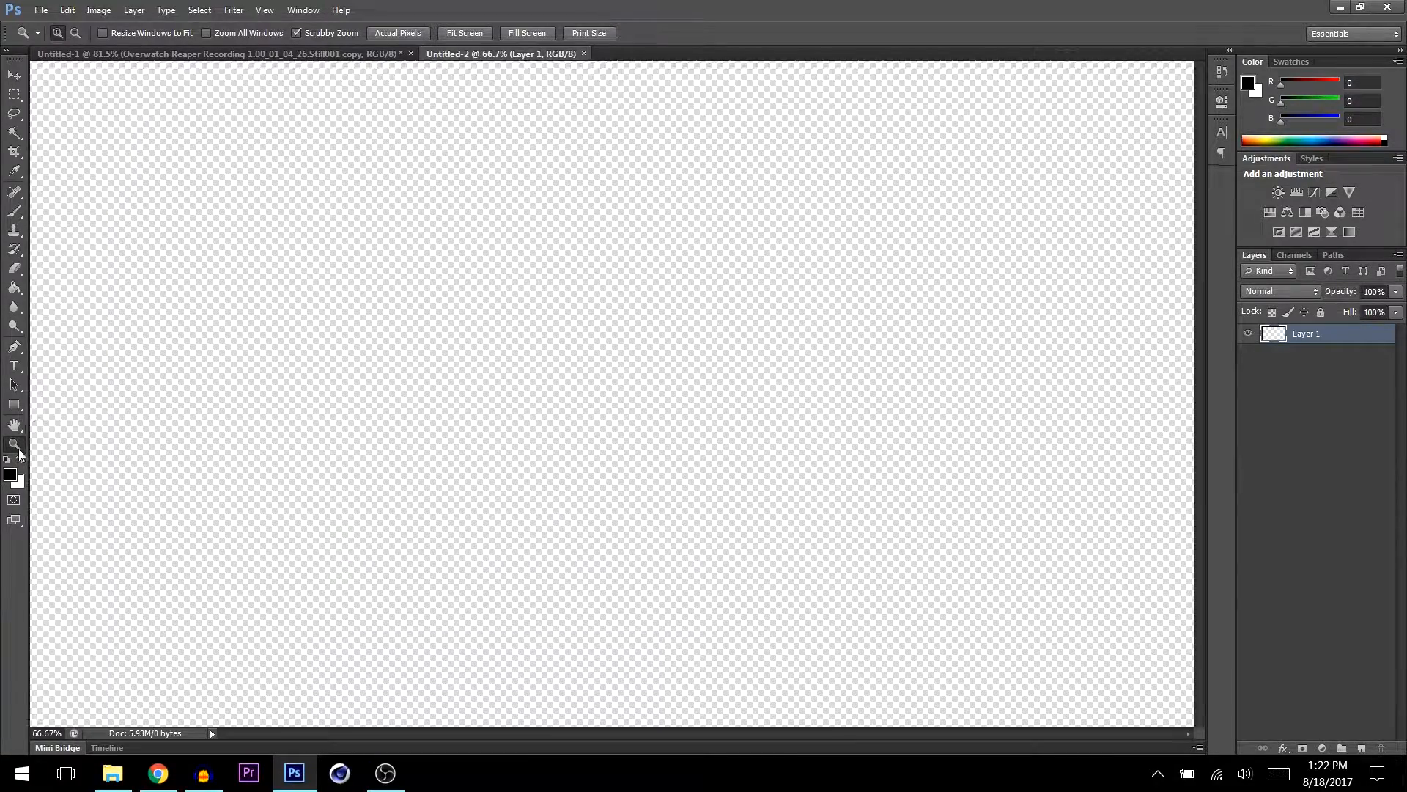
right_click(328, 394)
click(396, 396)
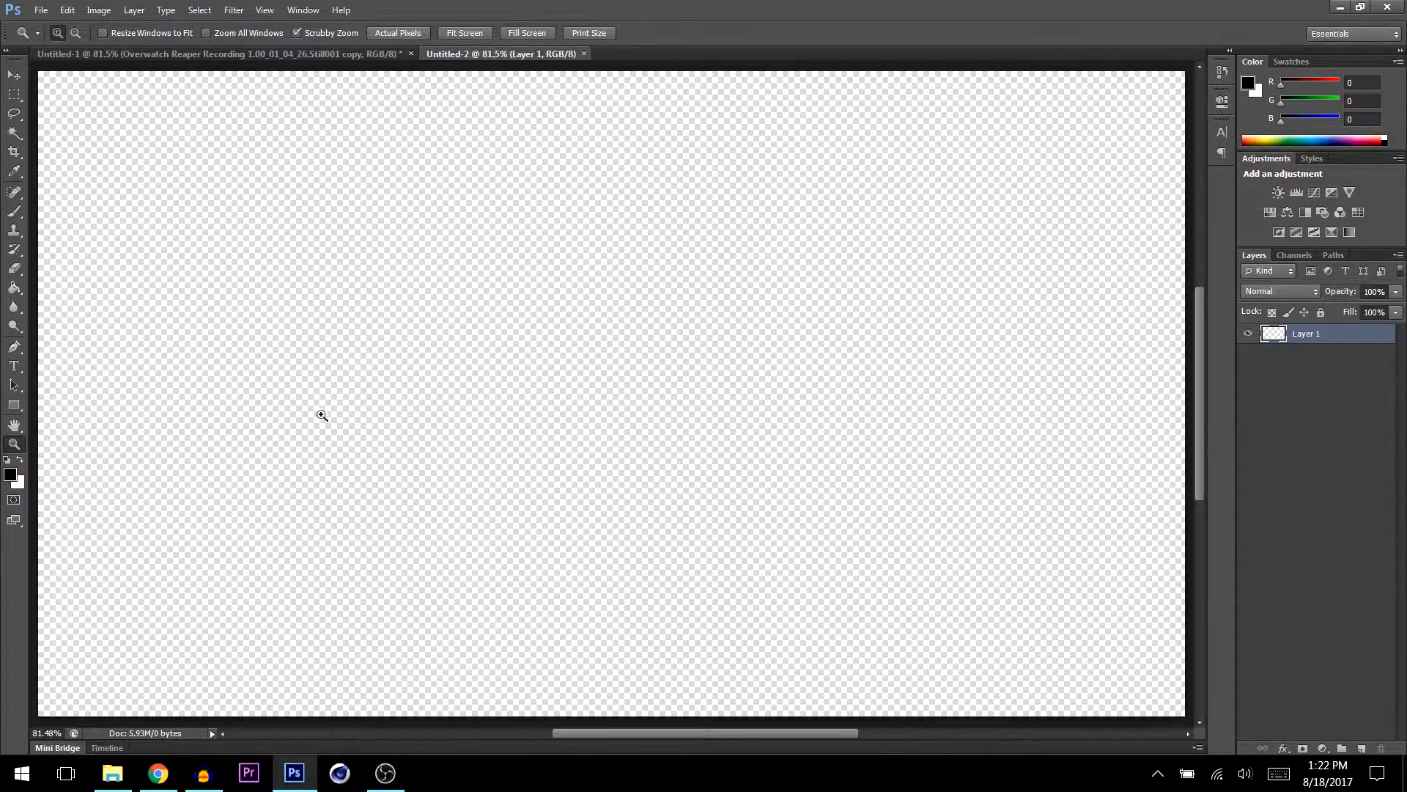
click(583, 54)
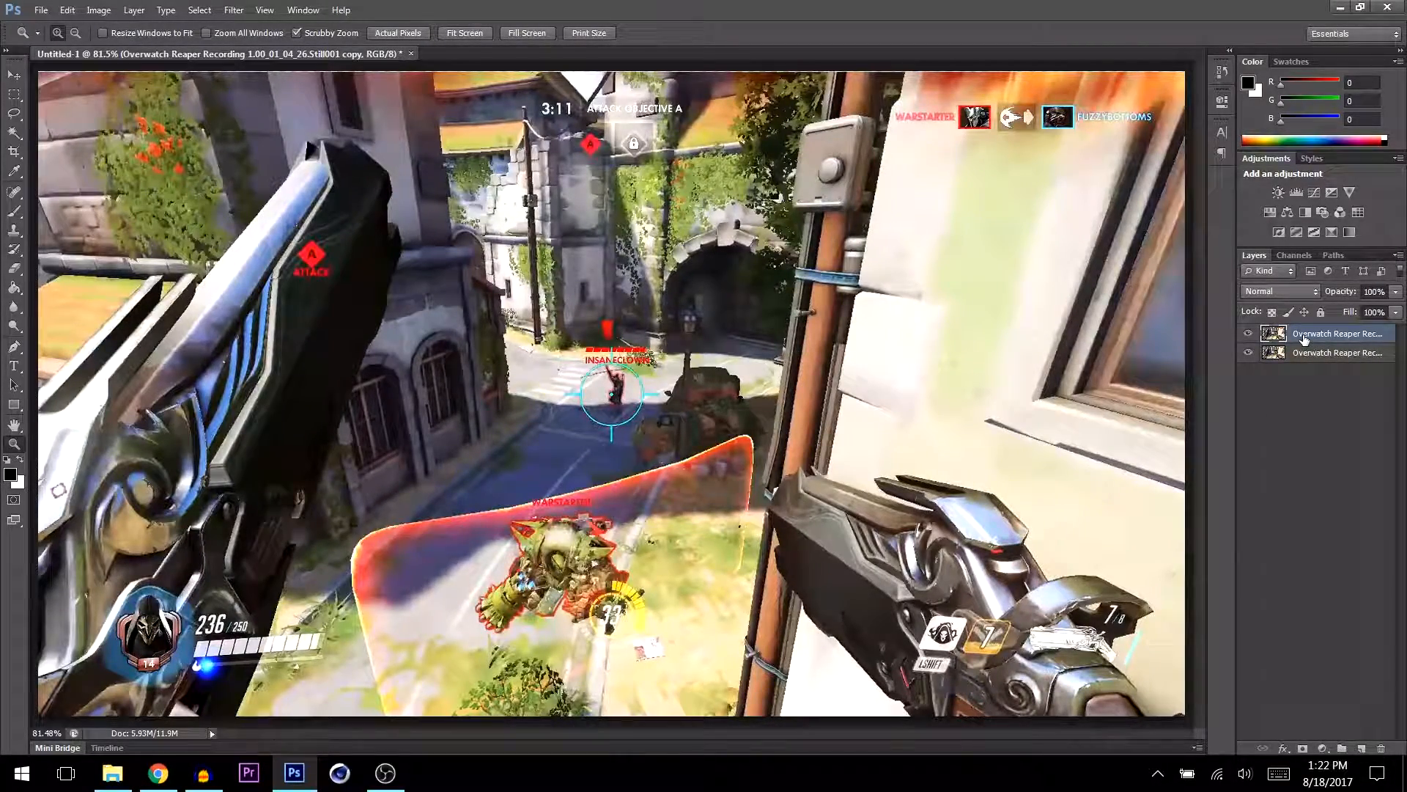
- Merge the two game screenshot layers into one and duplicate the merged layer
key(ctrl+e)
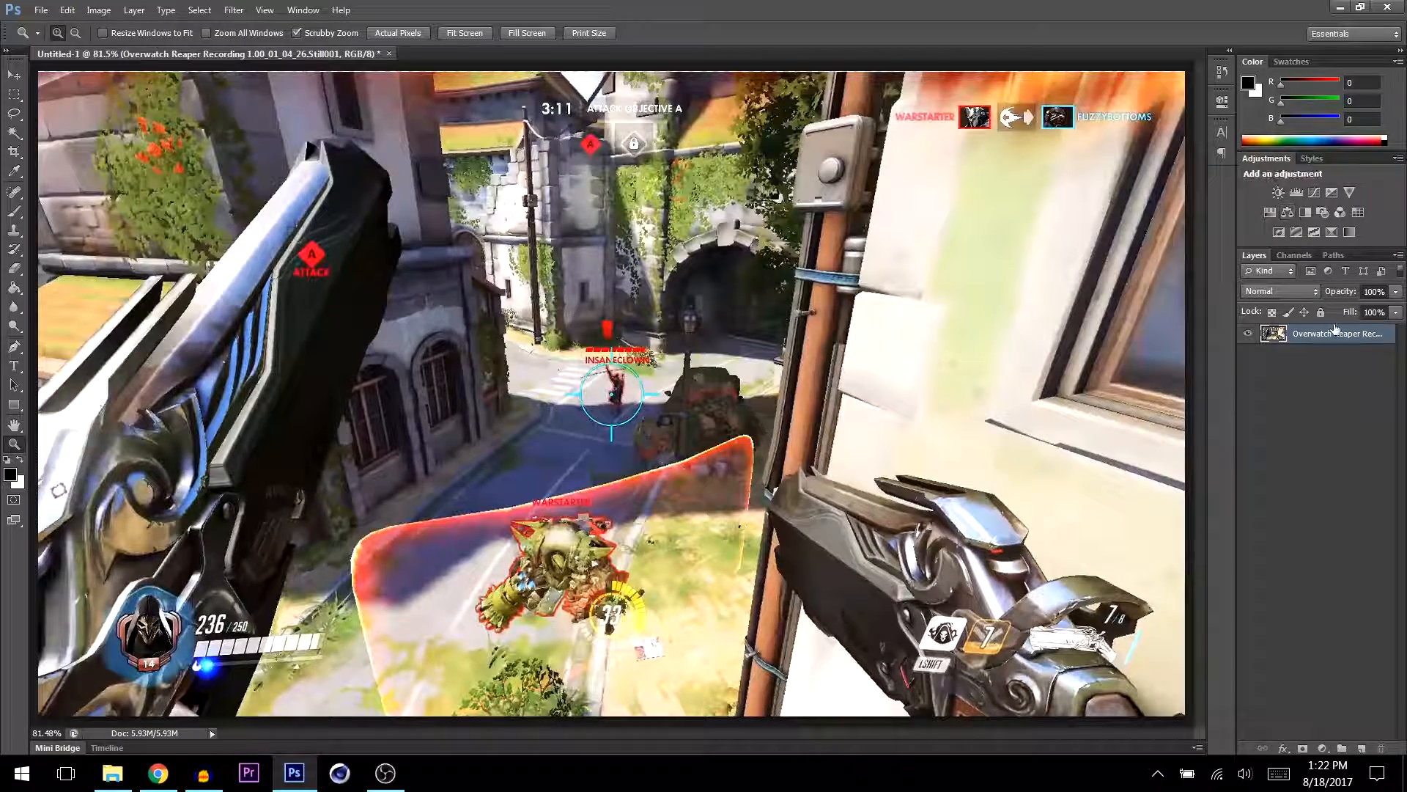
right_click(1317, 336)
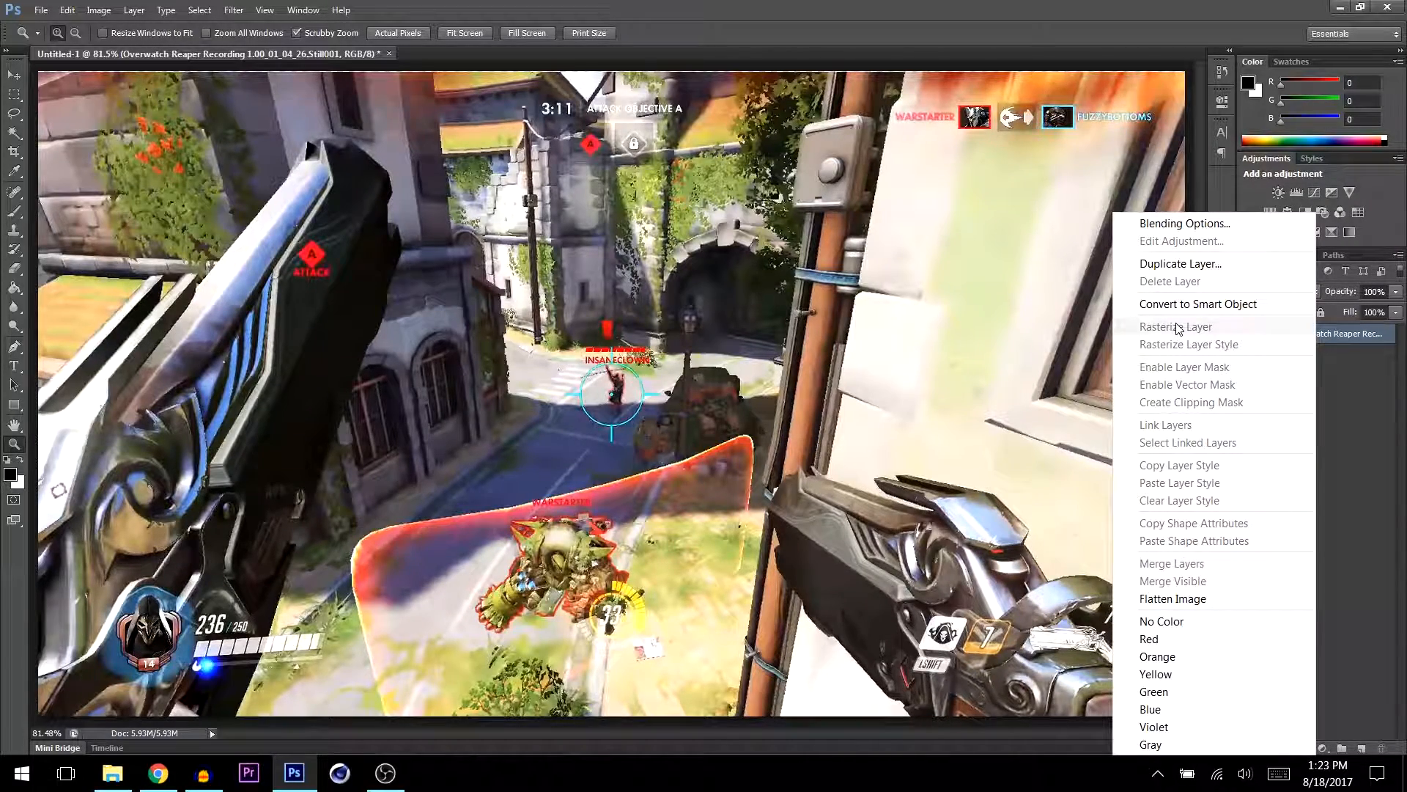
click(1328, 358)
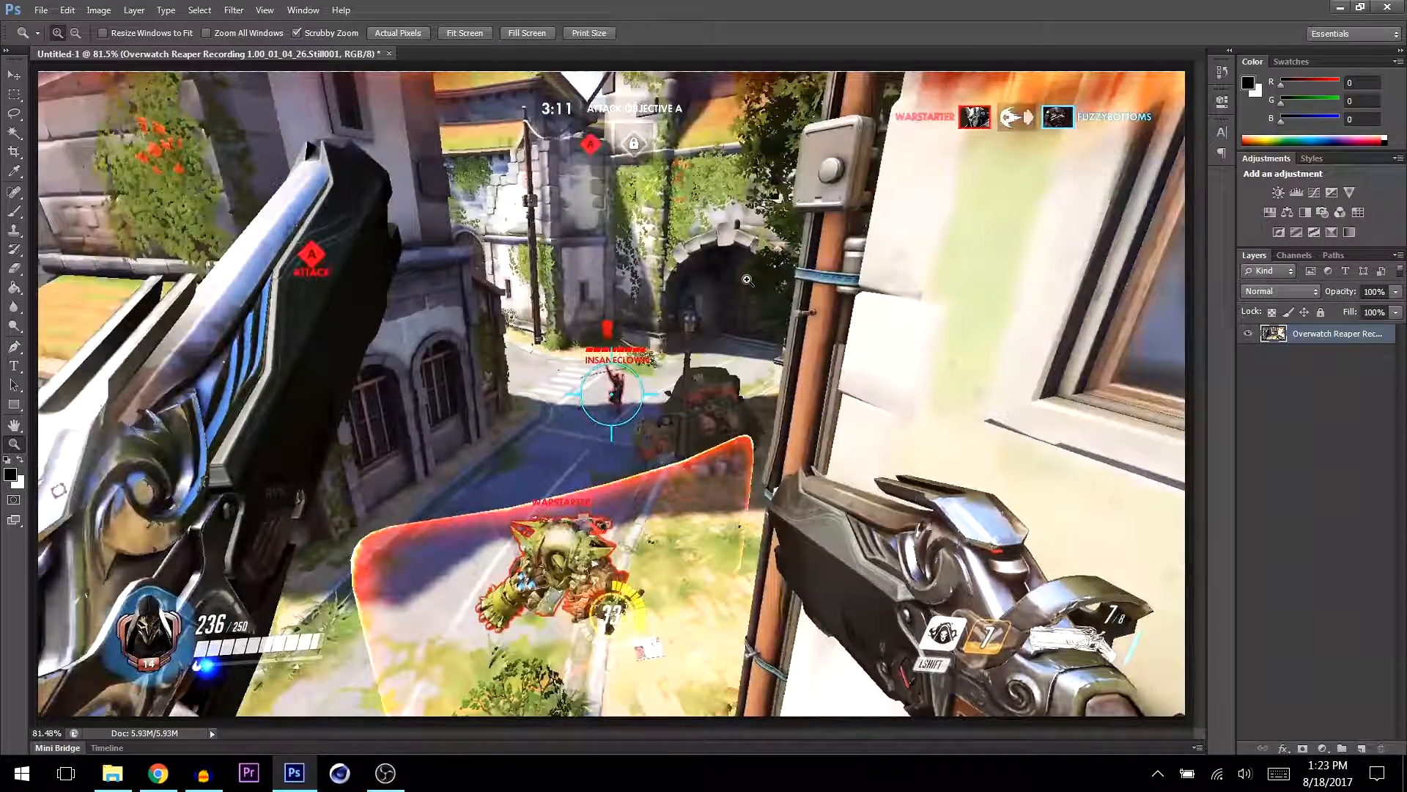
key(ctrl+j)
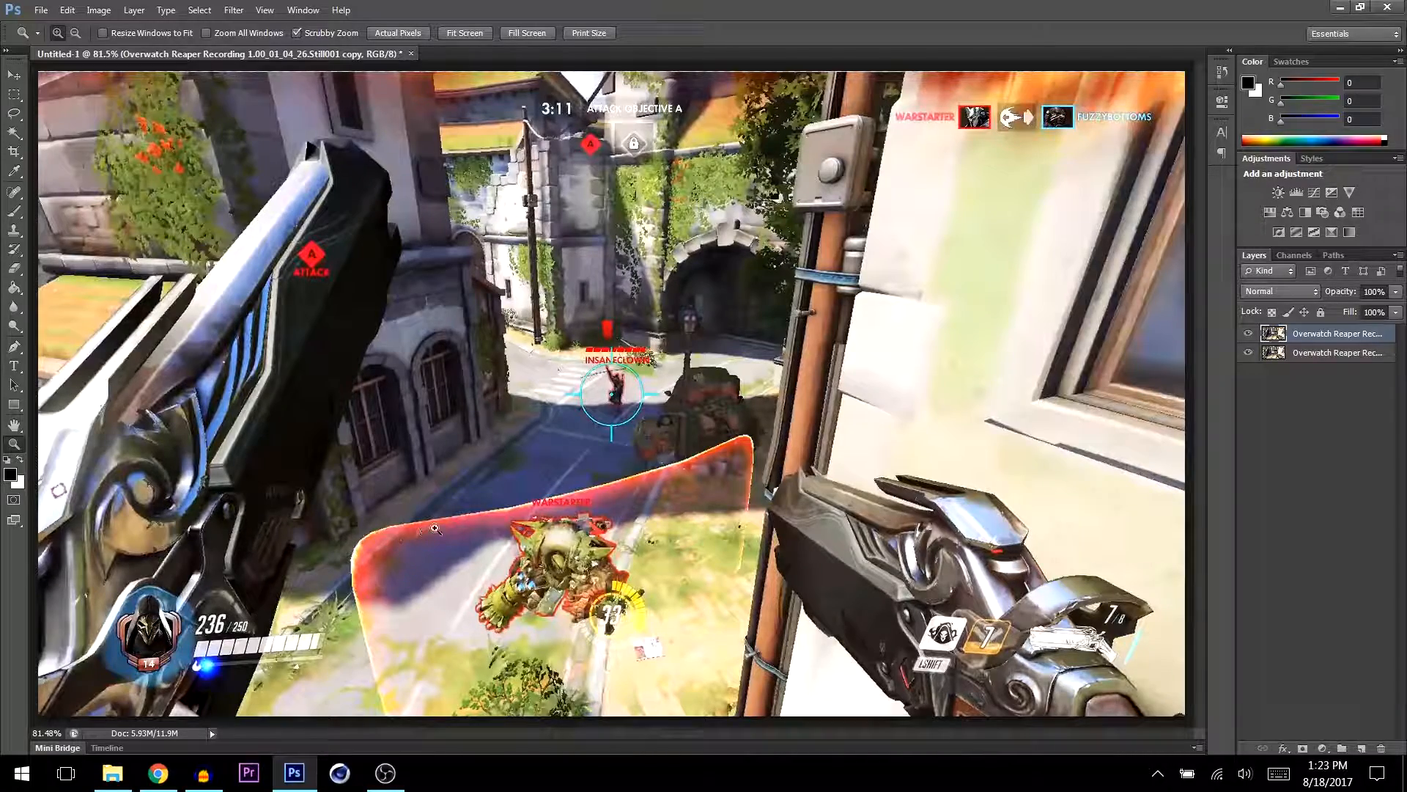
- Apply the Sharpen Edges filter to the duplicated screenshot layer and check the effect by toggling its visibility
click(234, 11)
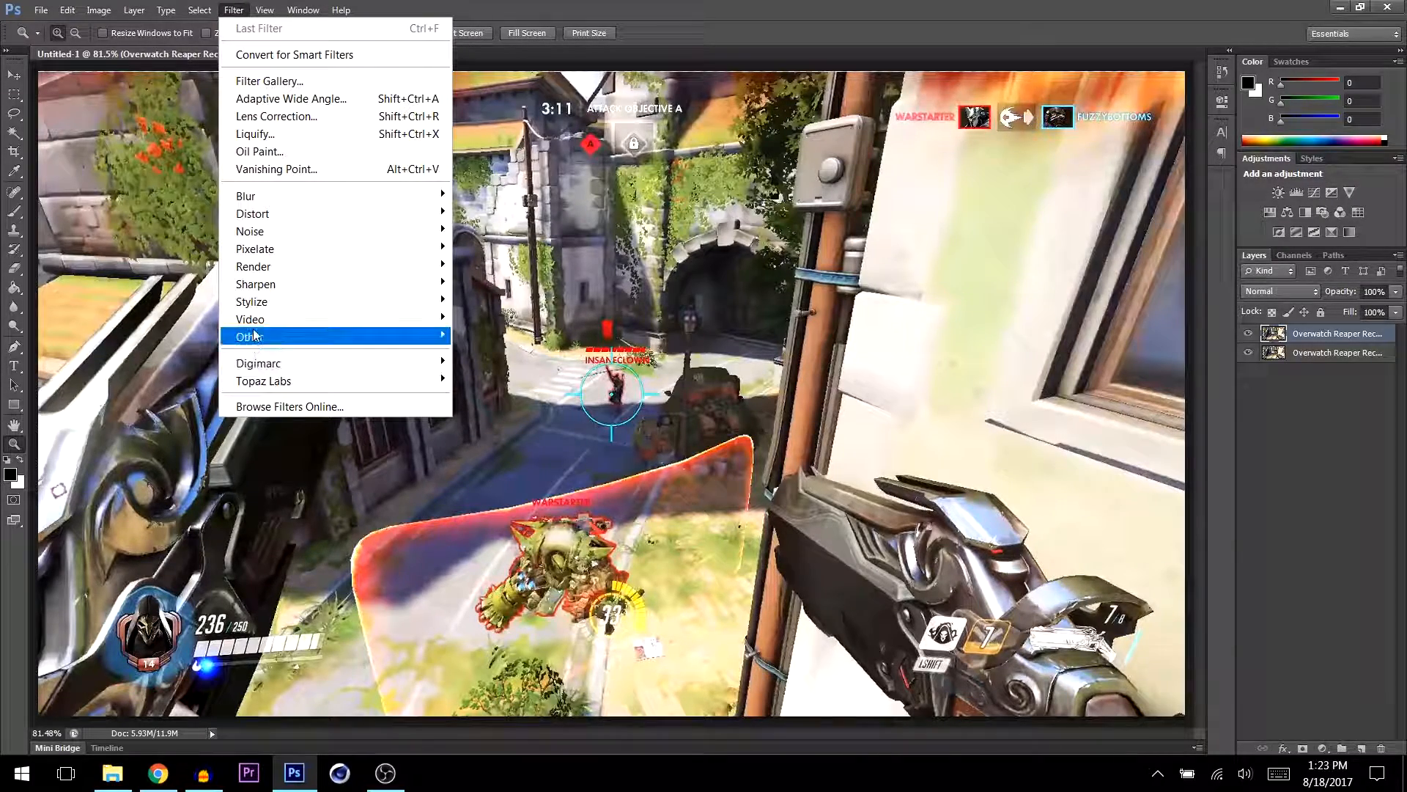
mouse_move(293, 283)
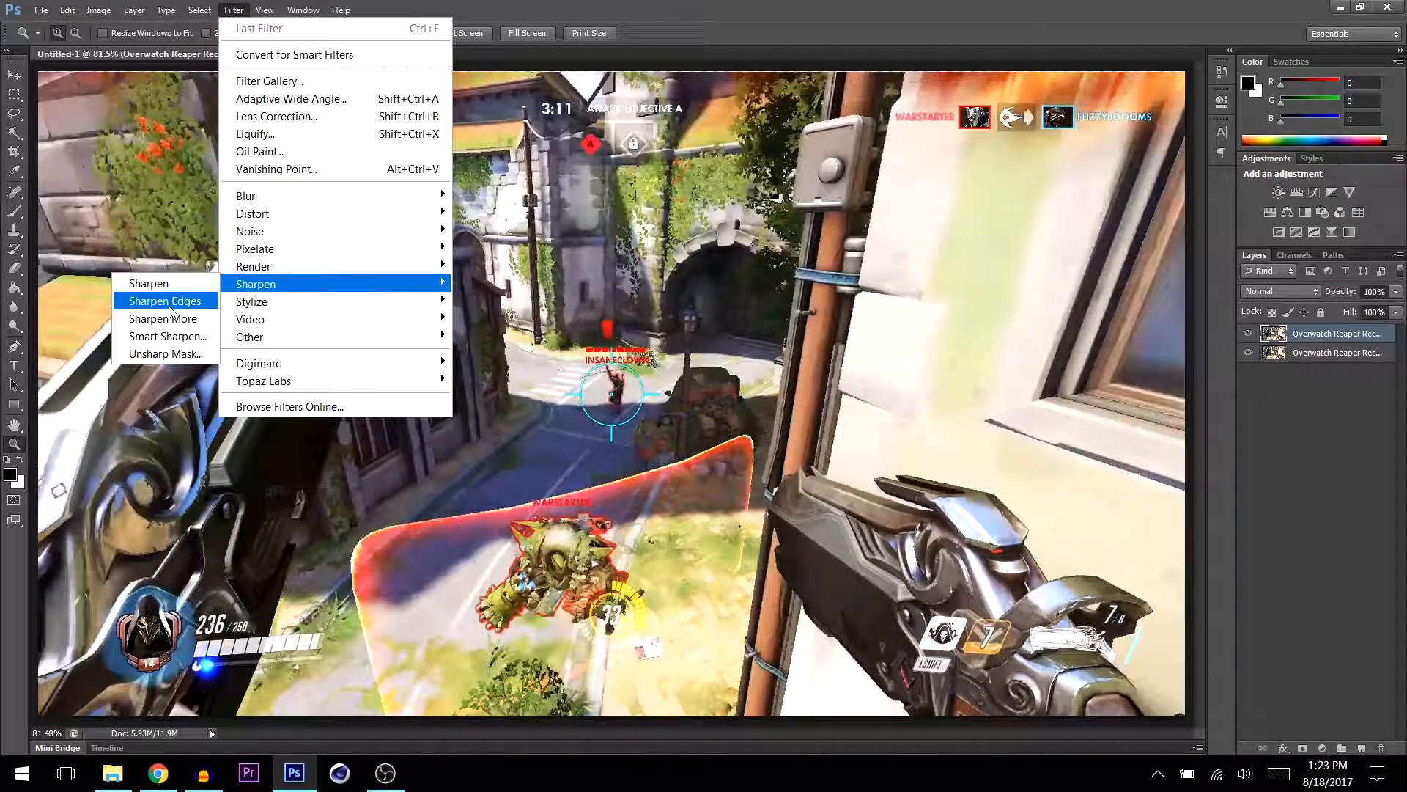
click(162, 307)
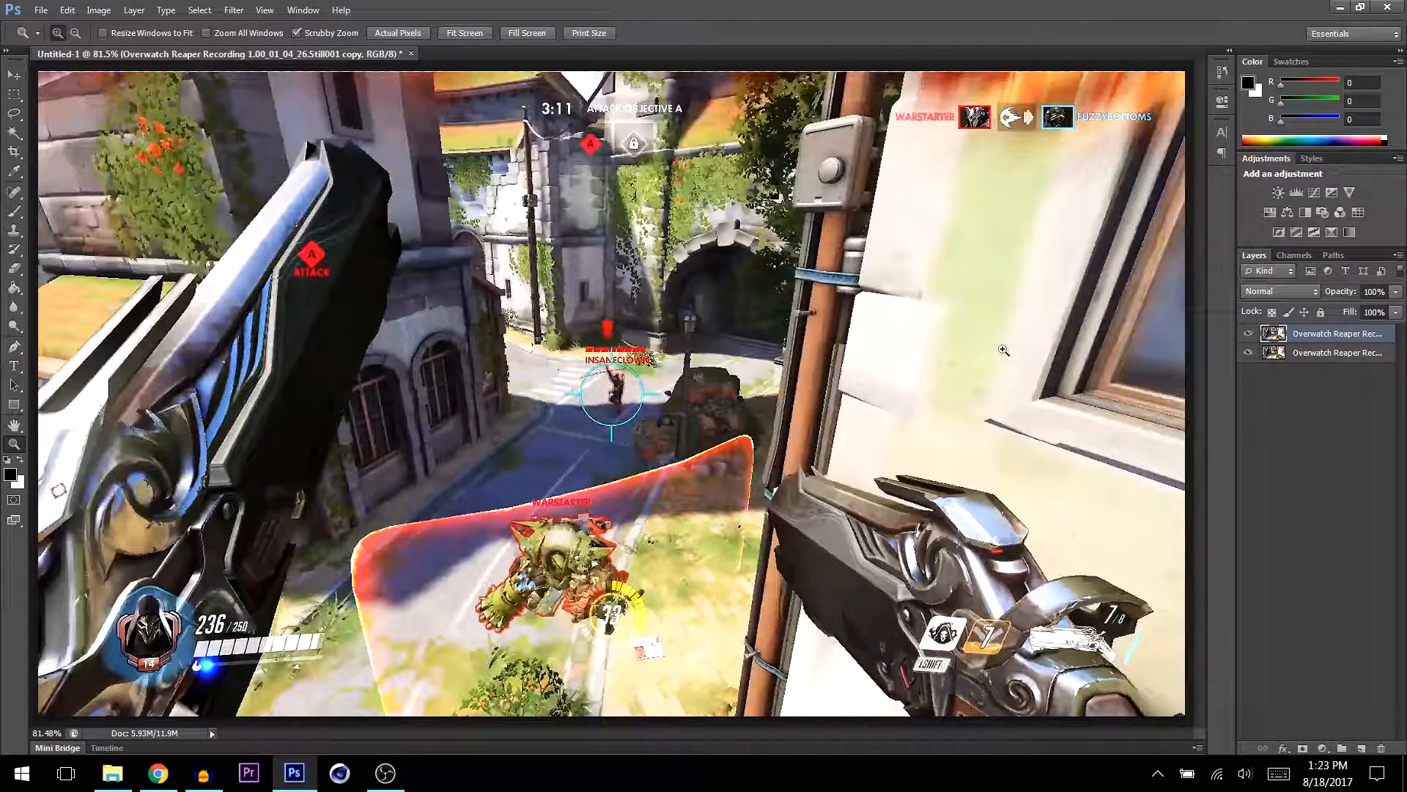
click(1248, 336)
- Add a Curves adjustment clipped to the sharpened layer and bend it into a gentle S-curve for more contrast
click(1303, 749)
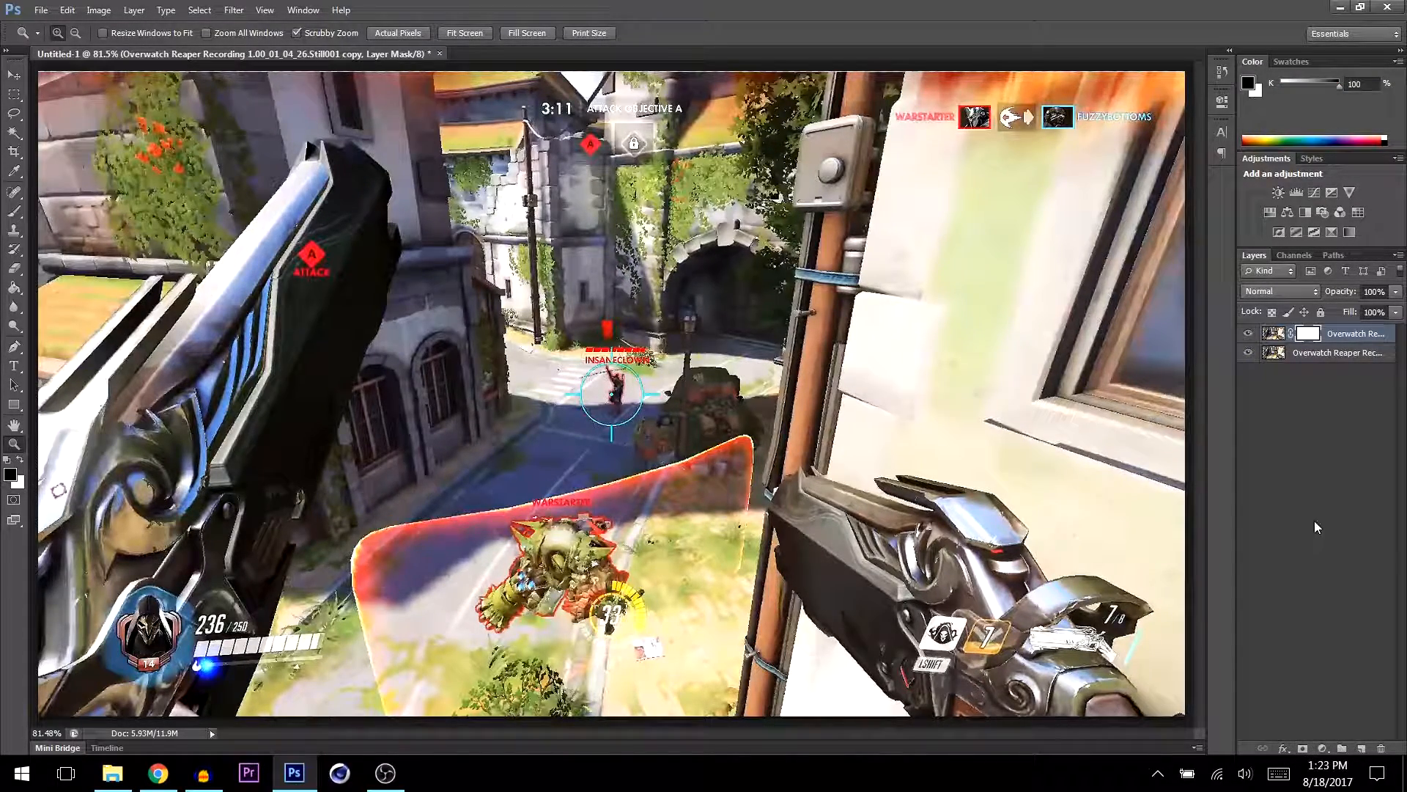
key(ctrl+z)
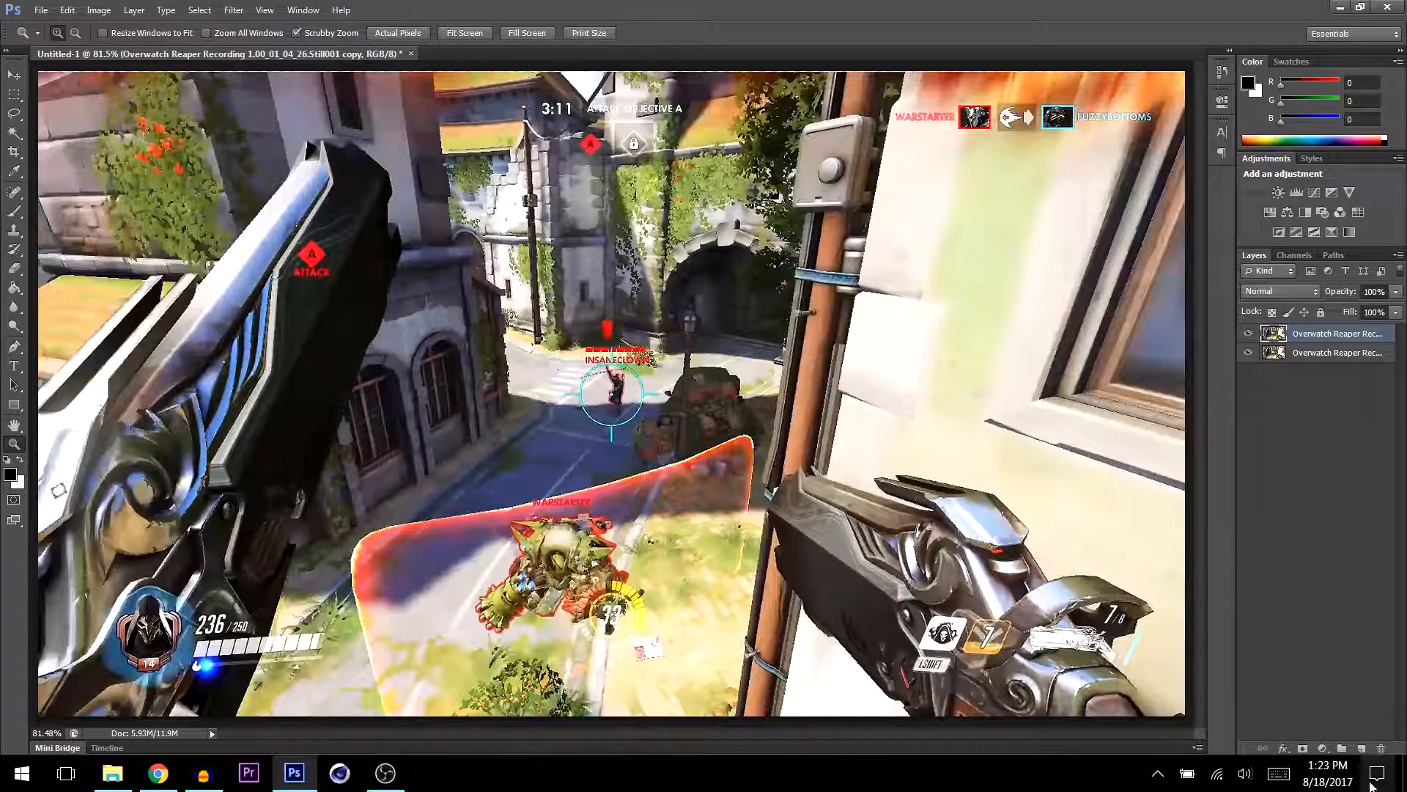
click(1323, 749)
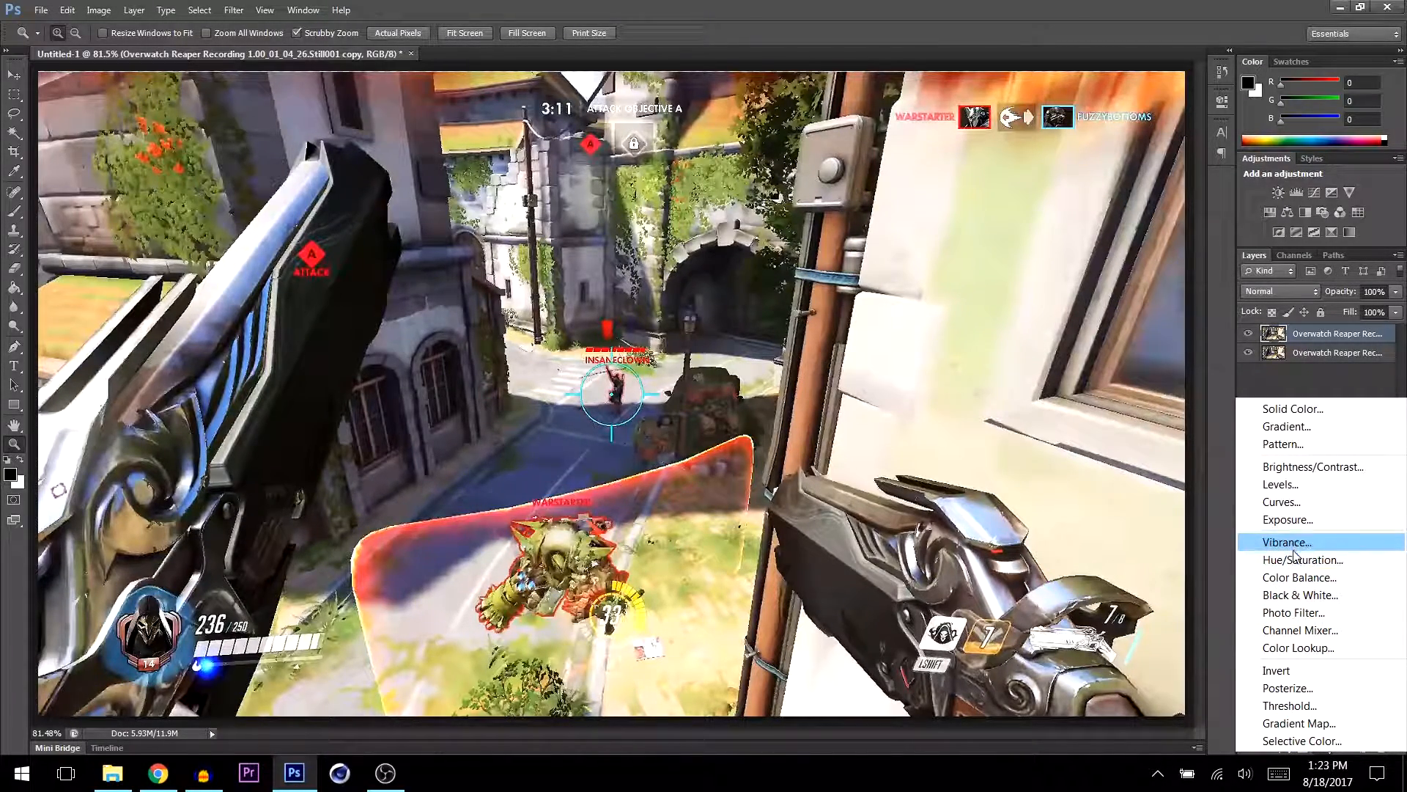
click(1288, 501)
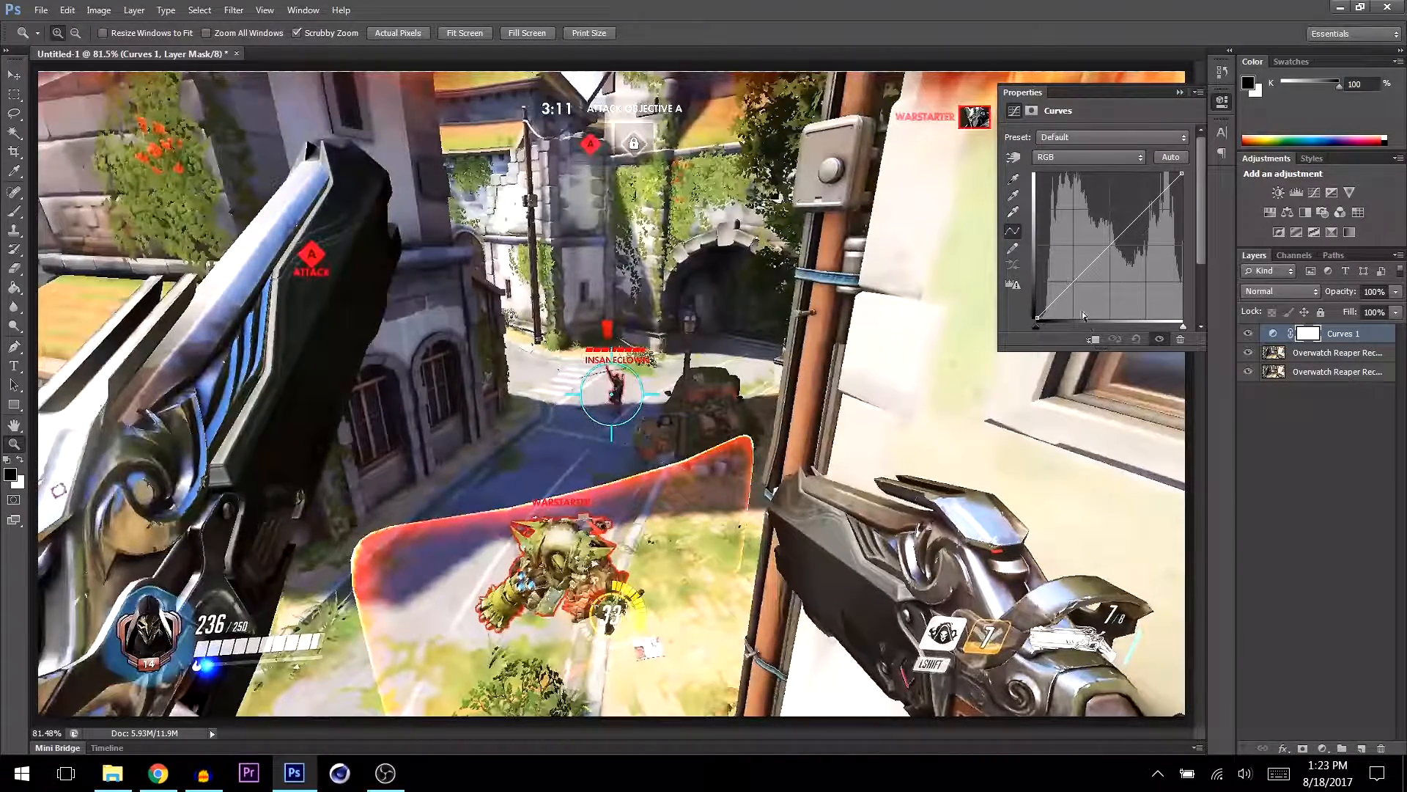
click(1093, 339)
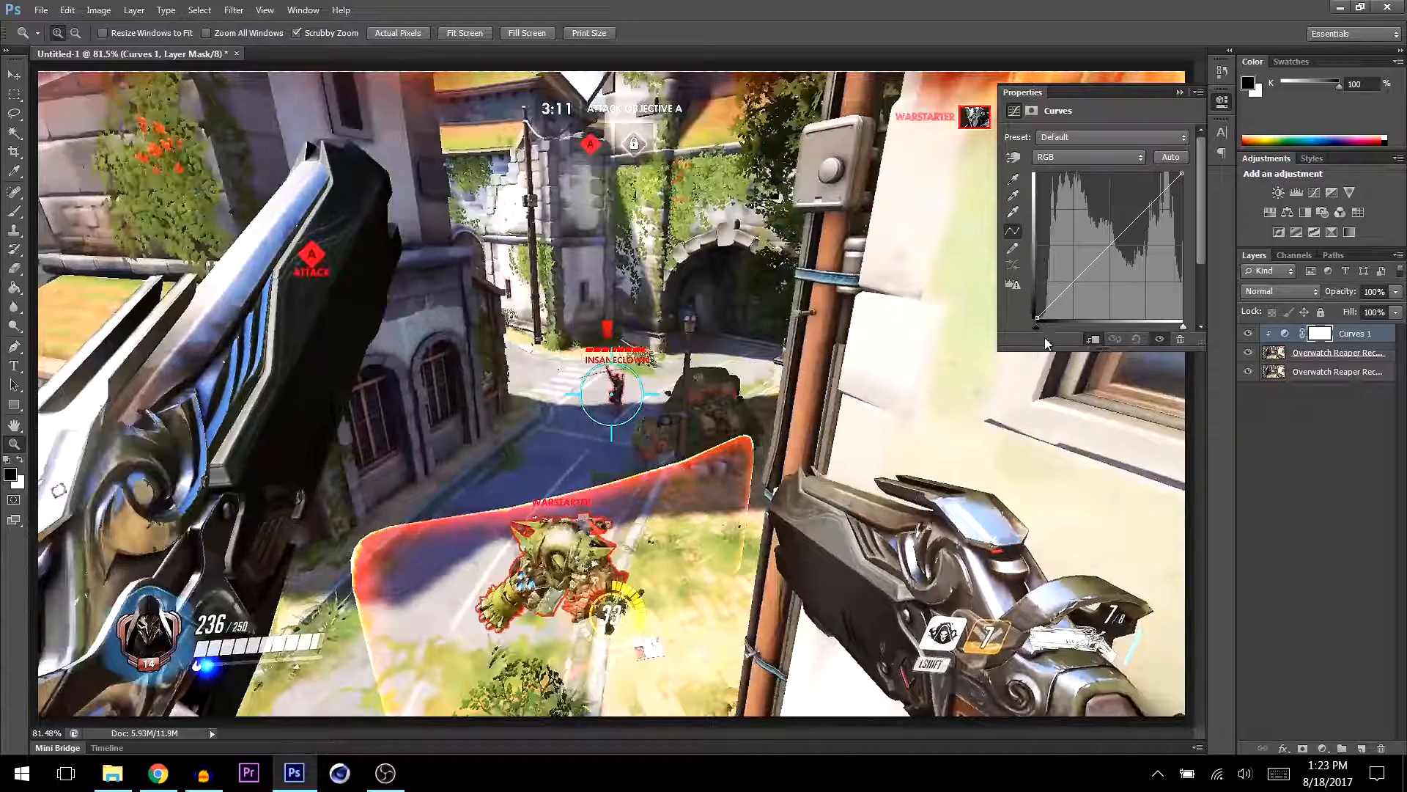
click(1080, 284)
drag(1134, 228, 1137, 211)
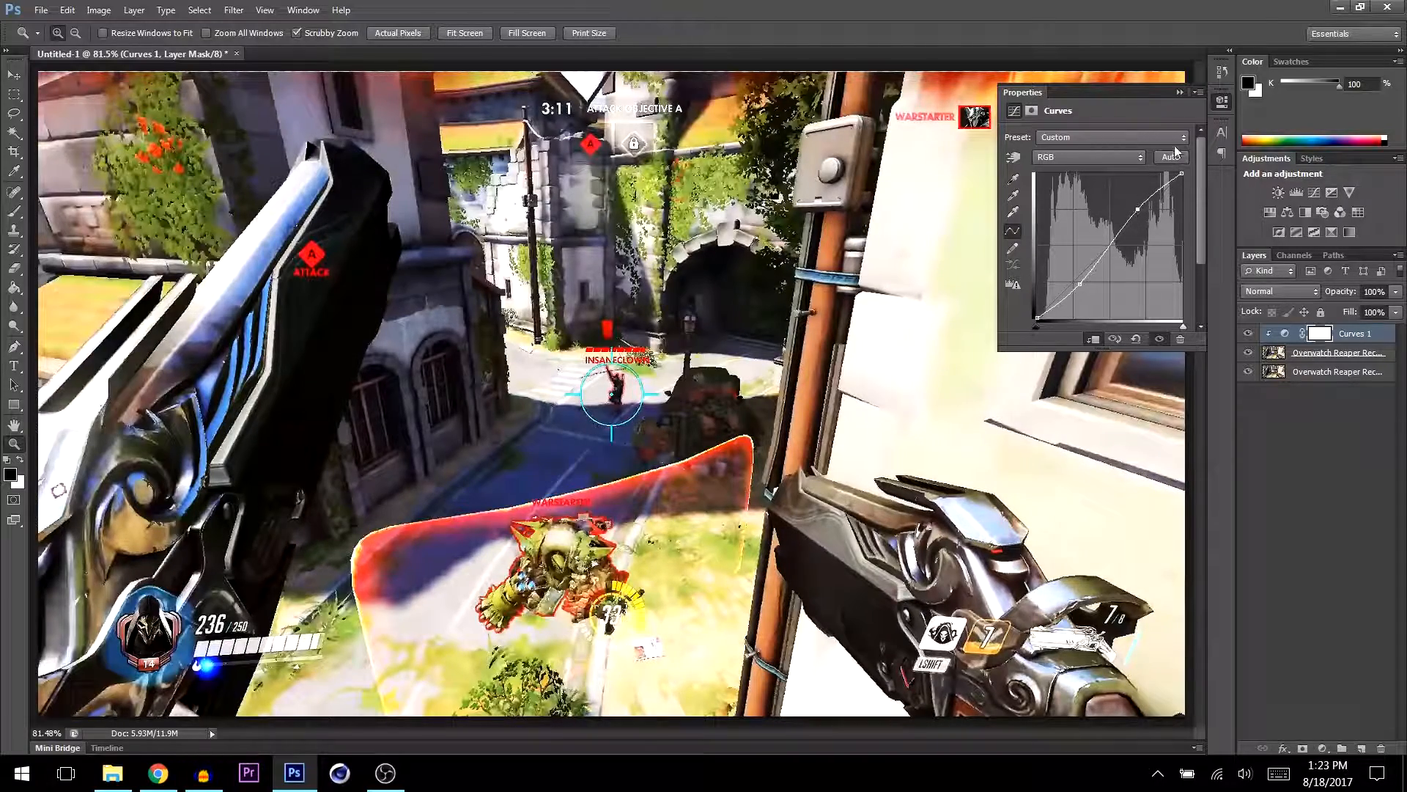
click(1179, 94)
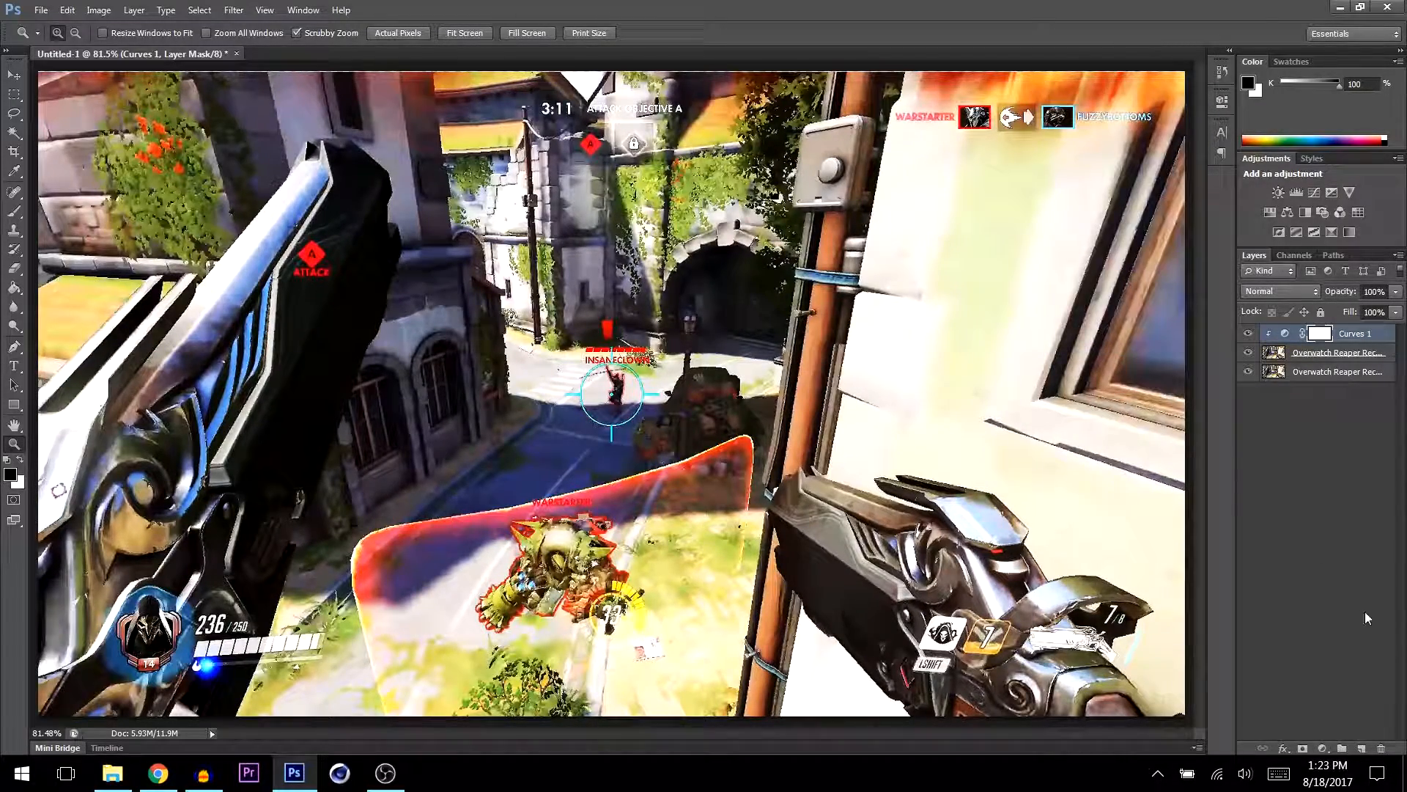
- Add a Vibrance adjustment above the Curves layer, raising vibrance slightly and setting saturation to 0
click(1318, 749)
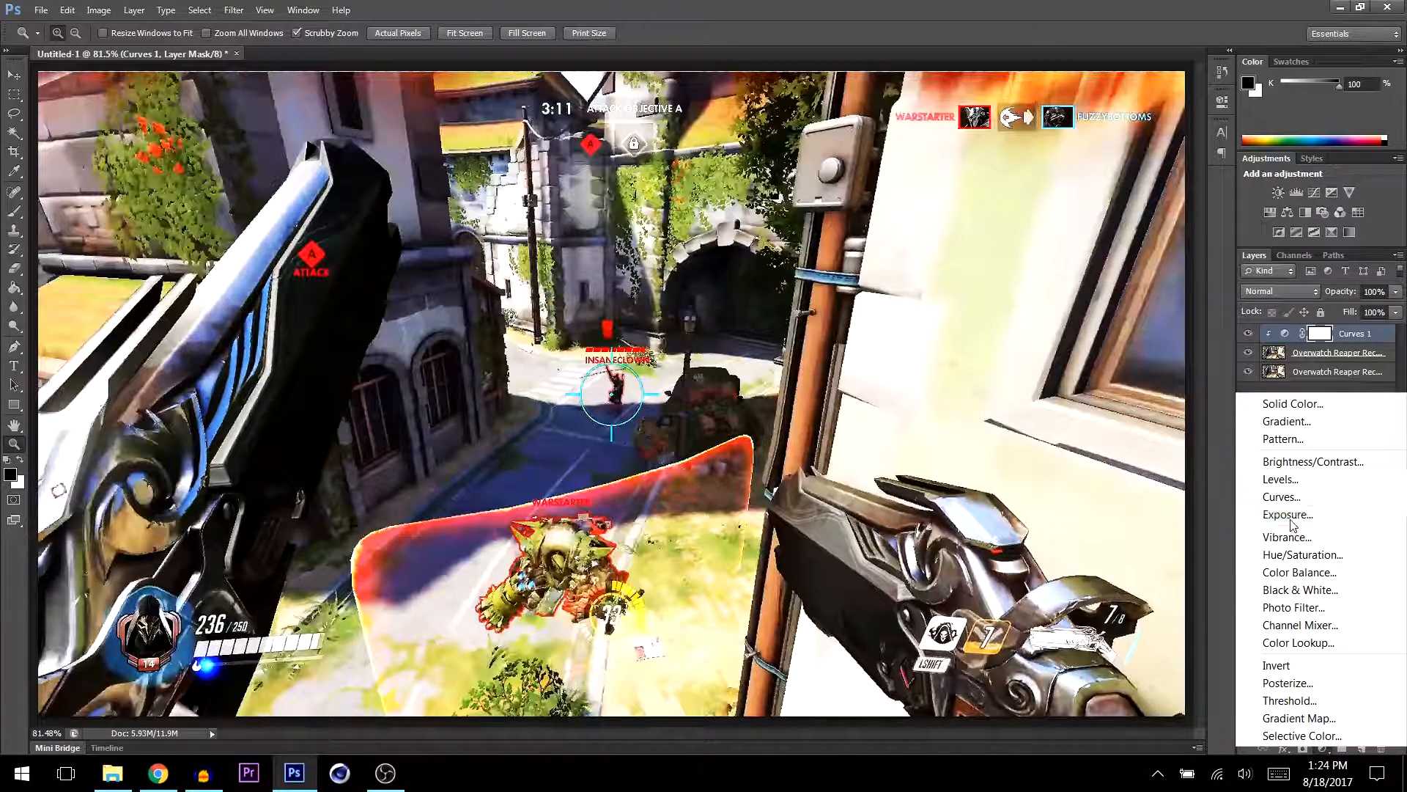
click(1288, 536)
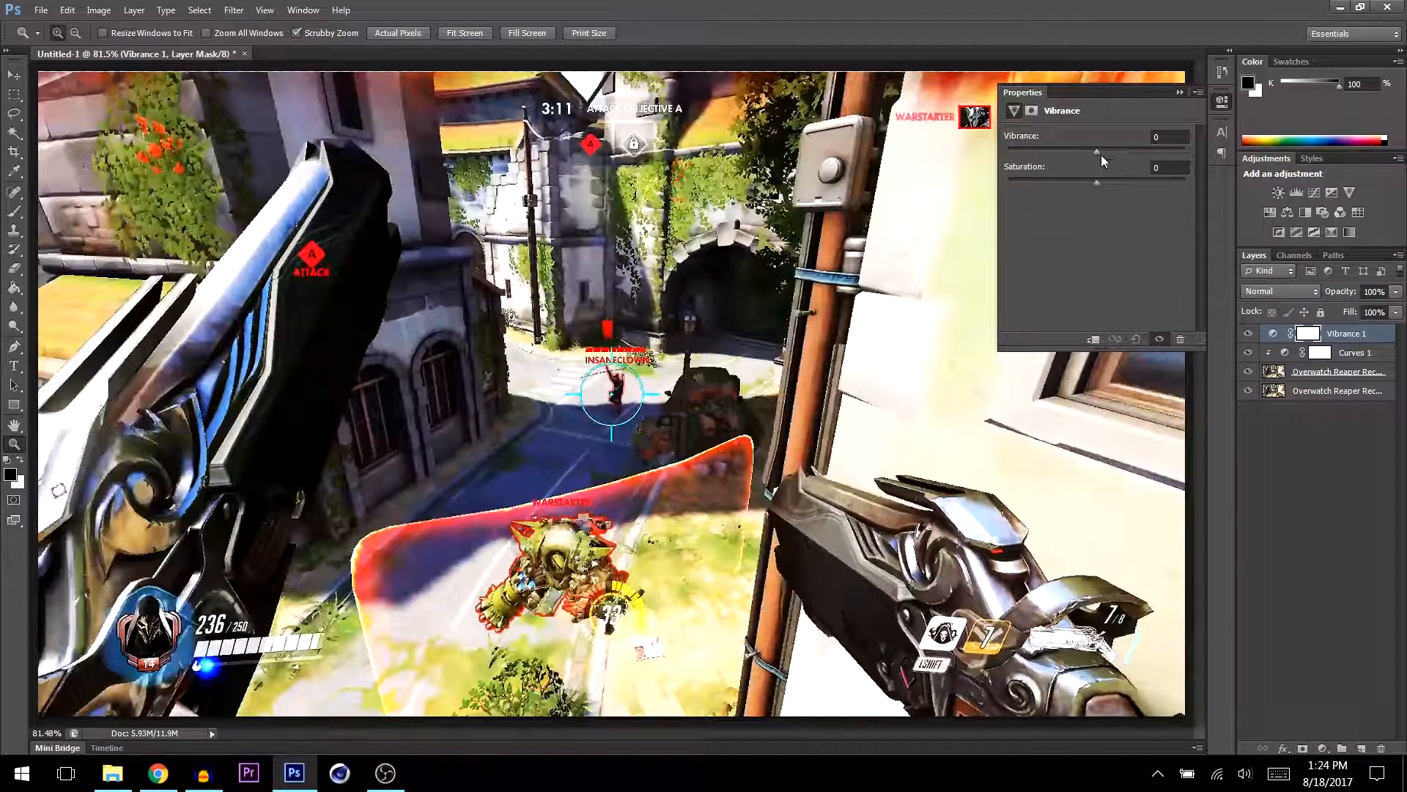
mouse_move(1102, 152)
mouse_down()
mouse_move(1132, 154)
mouse_move(1111, 161)
mouse_up()
drag(1098, 185, 672, 165)
text(0)
key(Return)
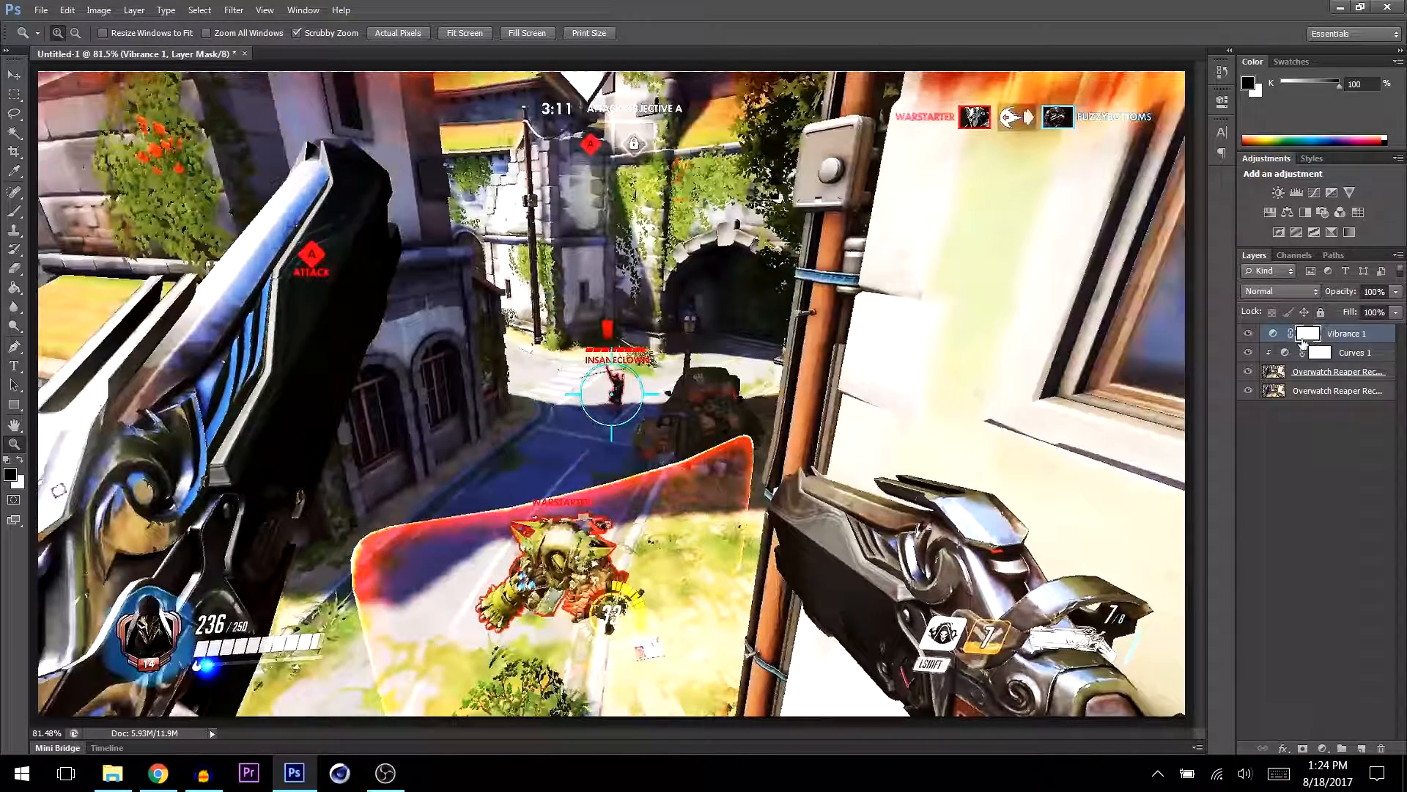
- Clip the Vibrance adjustment to the sharpened screenshot layer
click(1273, 333)
click(1092, 339)
click(1397, 373)
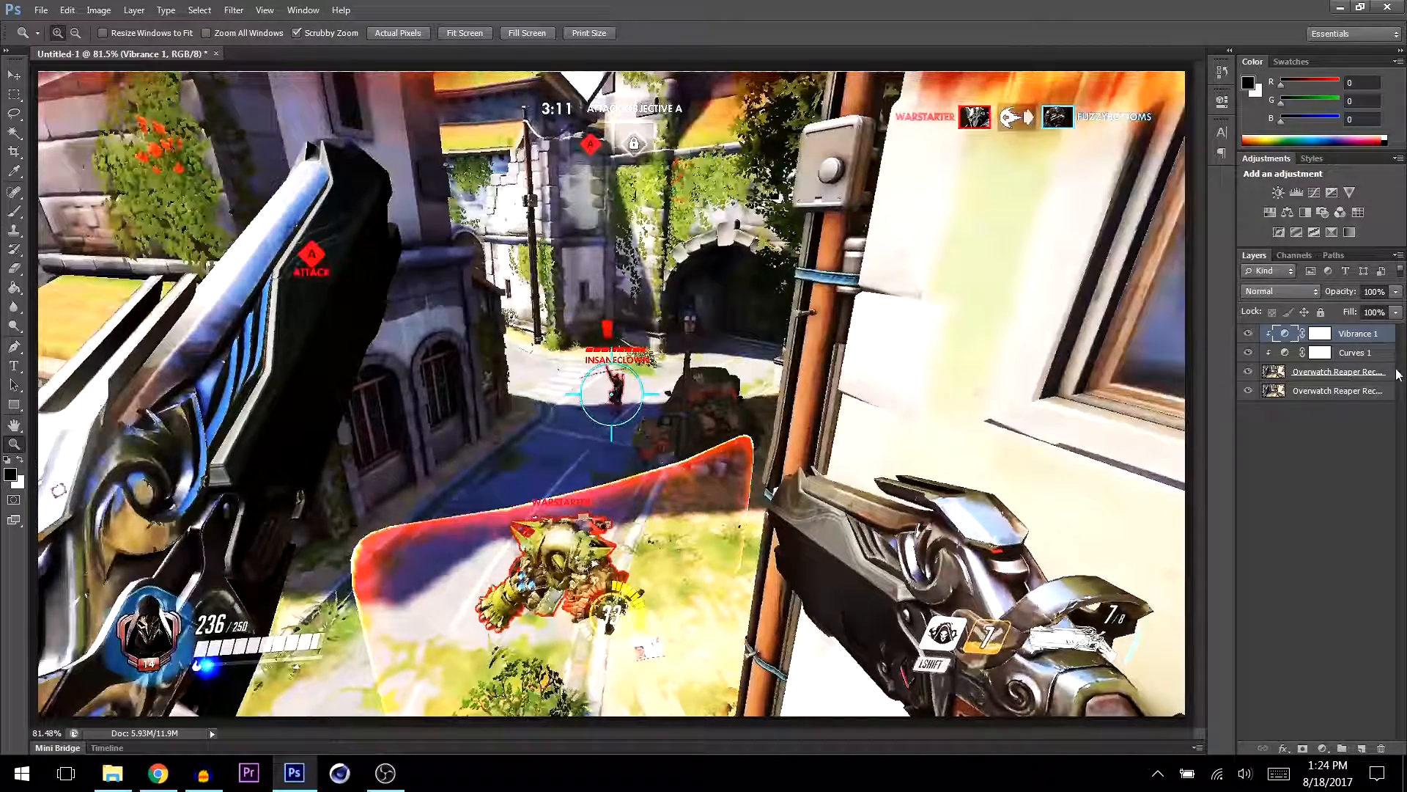
- Duplicate the Vibrance, Curves and sharpened screenshot layers together and merge the copies into a single layer
shift+click(1346, 374)
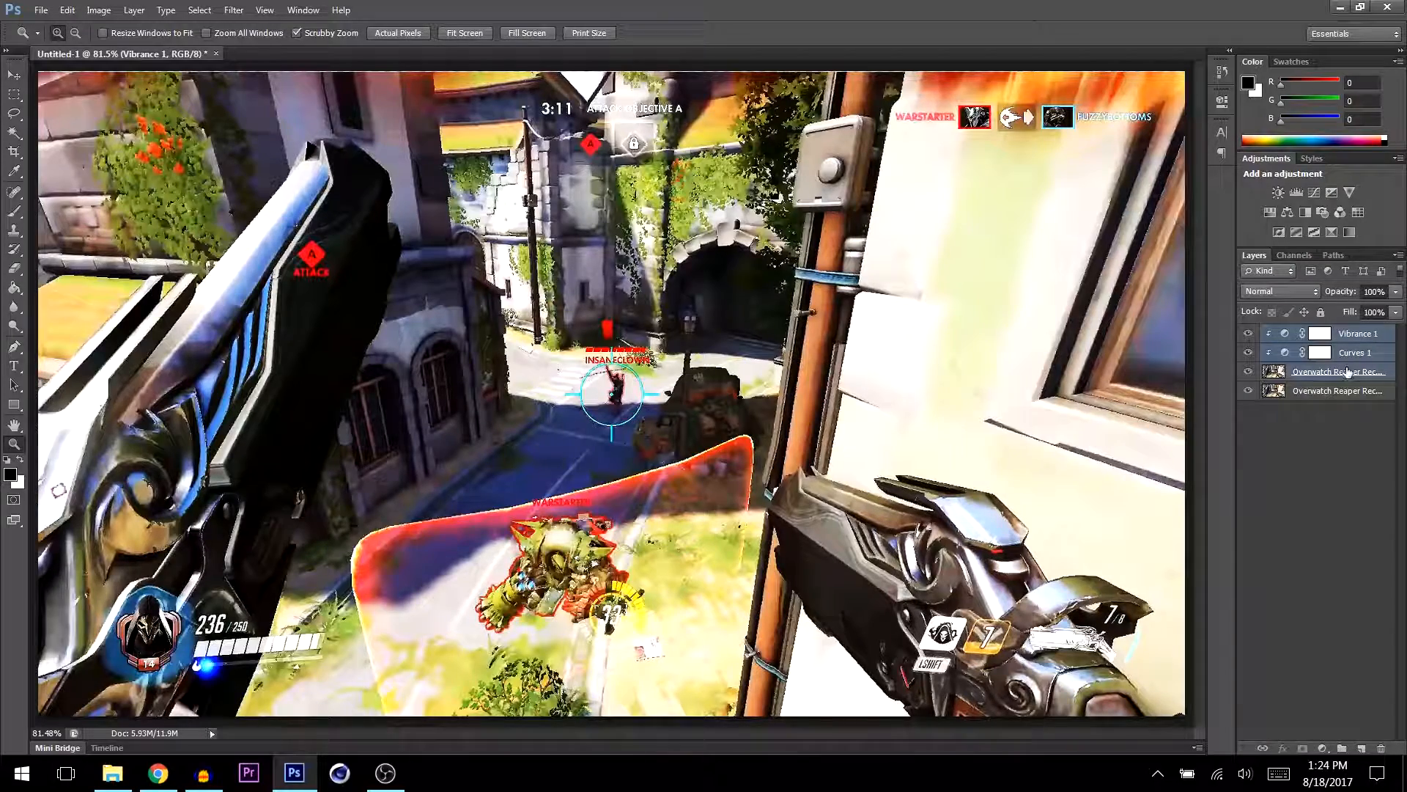
key(ctrl+j)
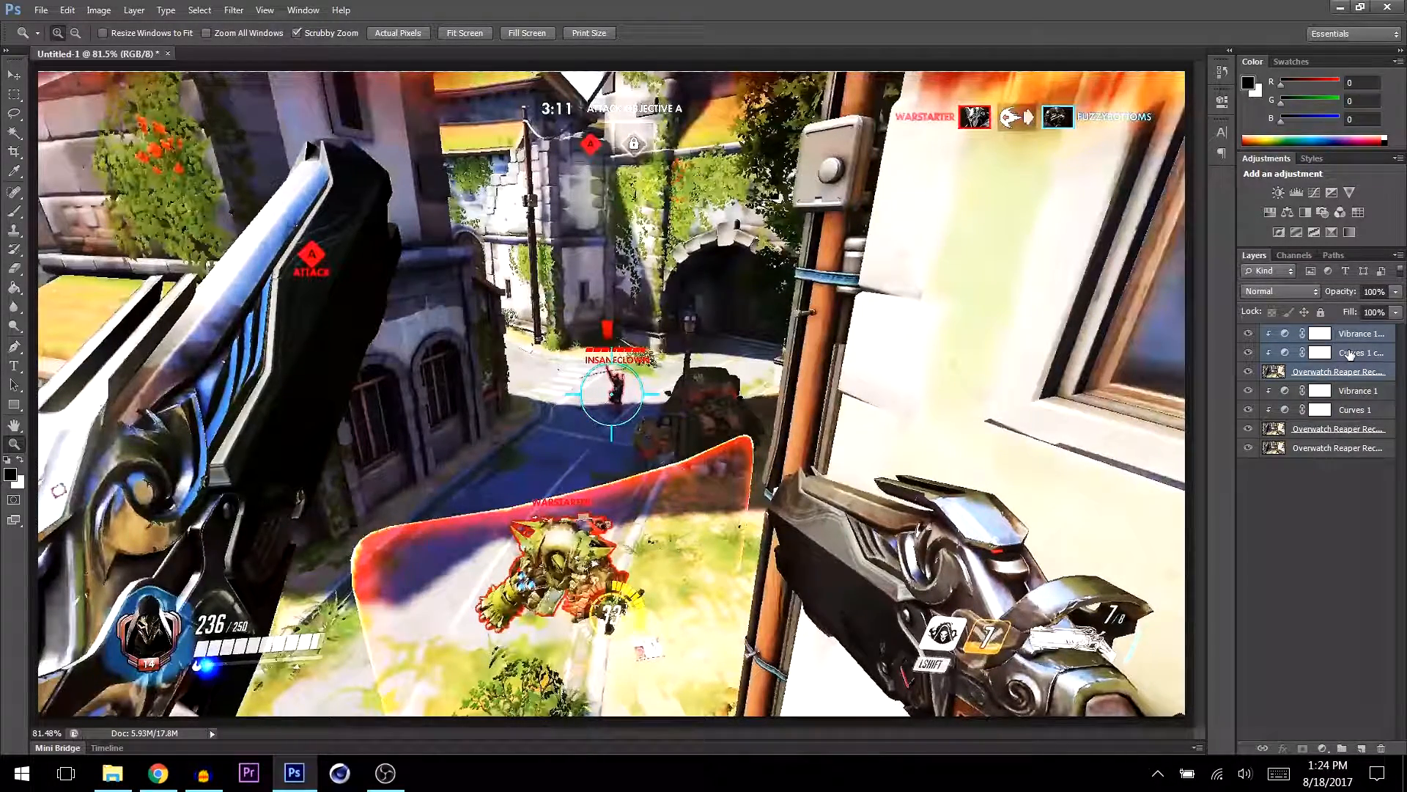
key(ctrl+e)
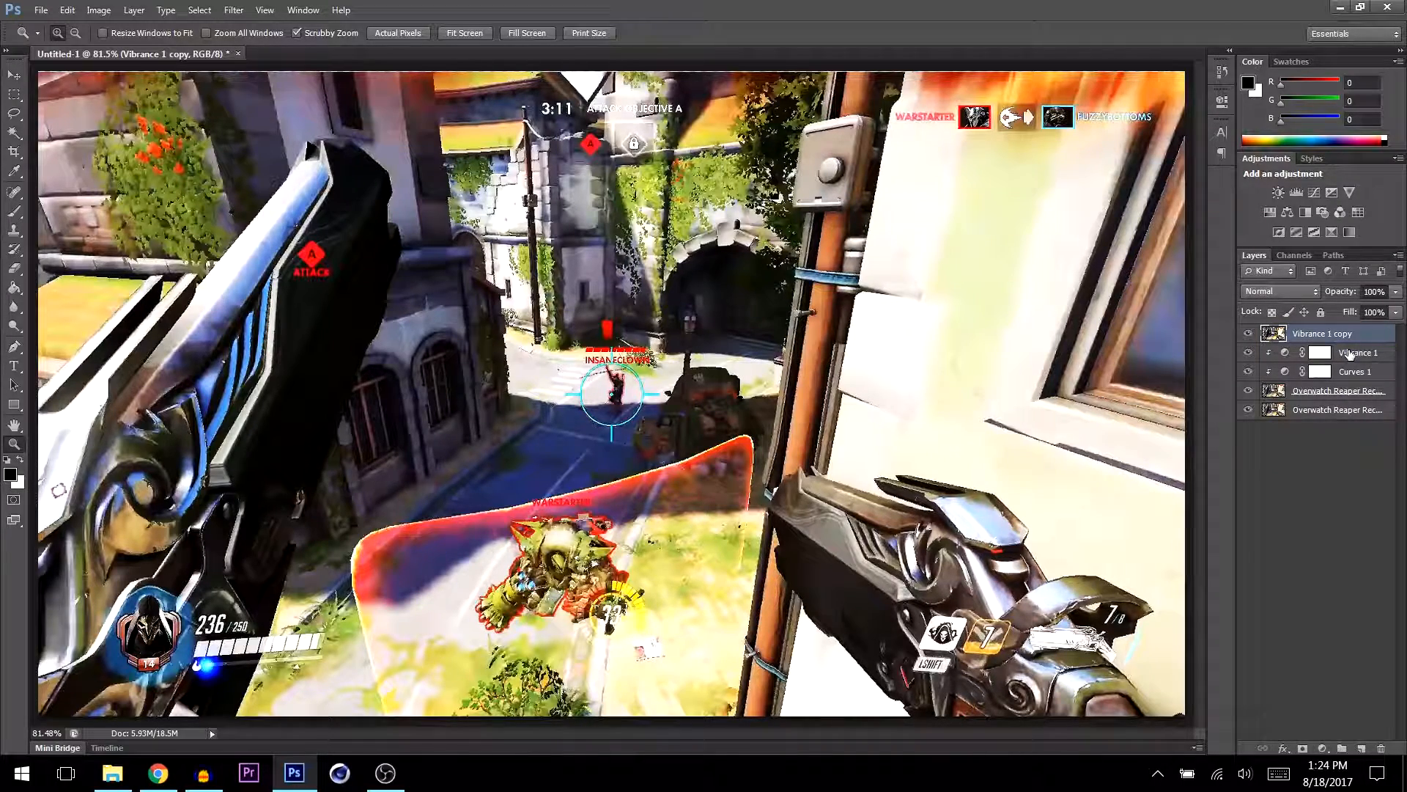
- Duplicate the merged Vibrance 1 copy layer and make the new duplicate the active layer
click(1347, 356)
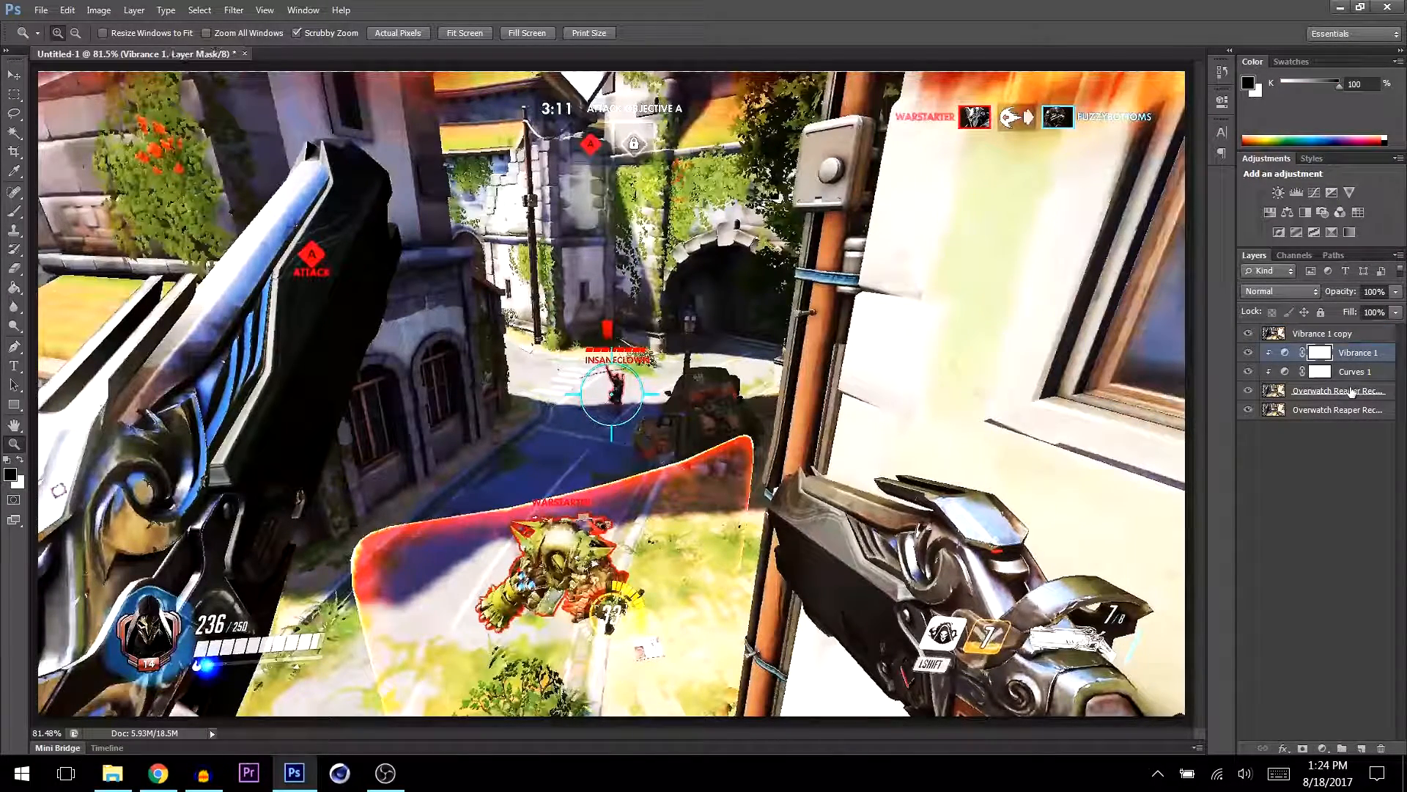
shift+click(1346, 394)
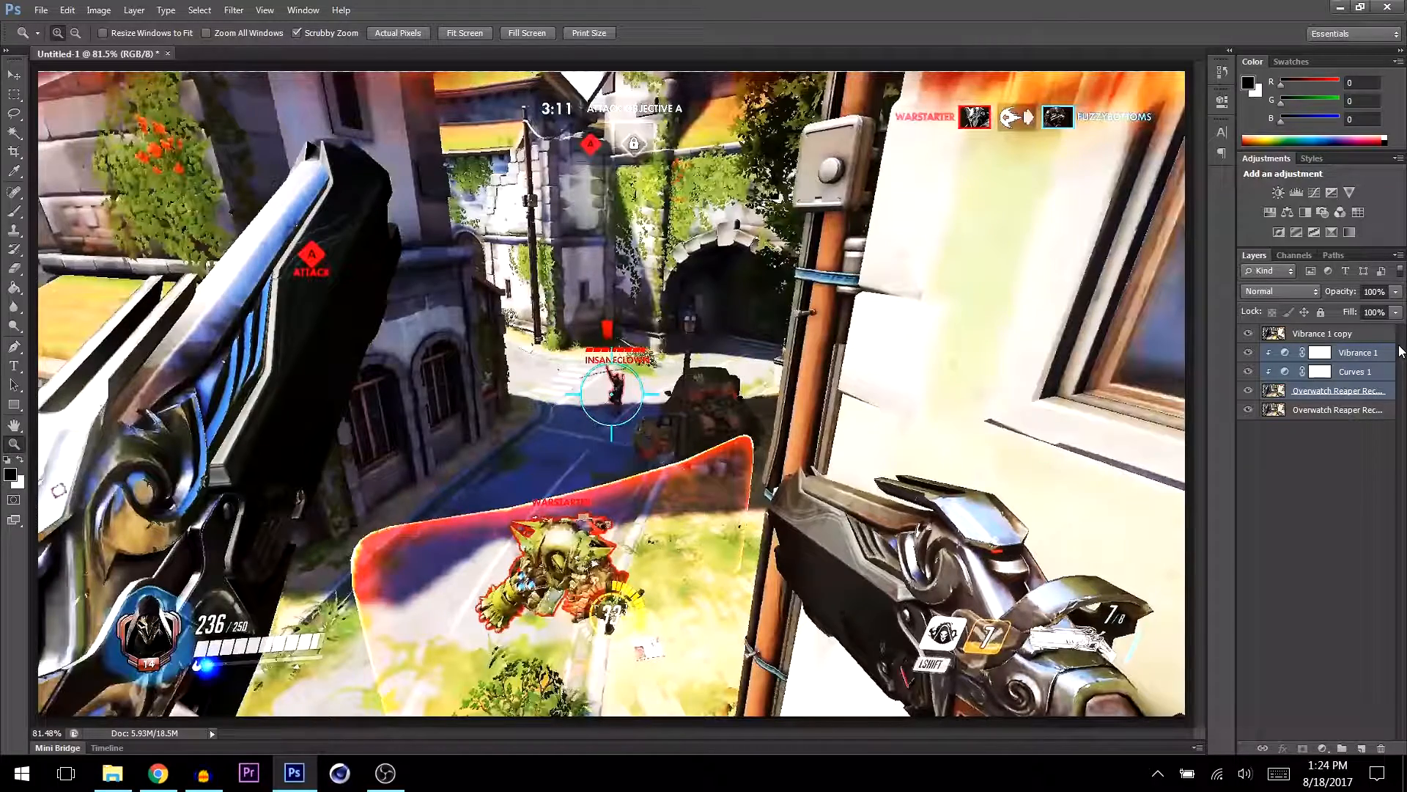
click(1328, 334)
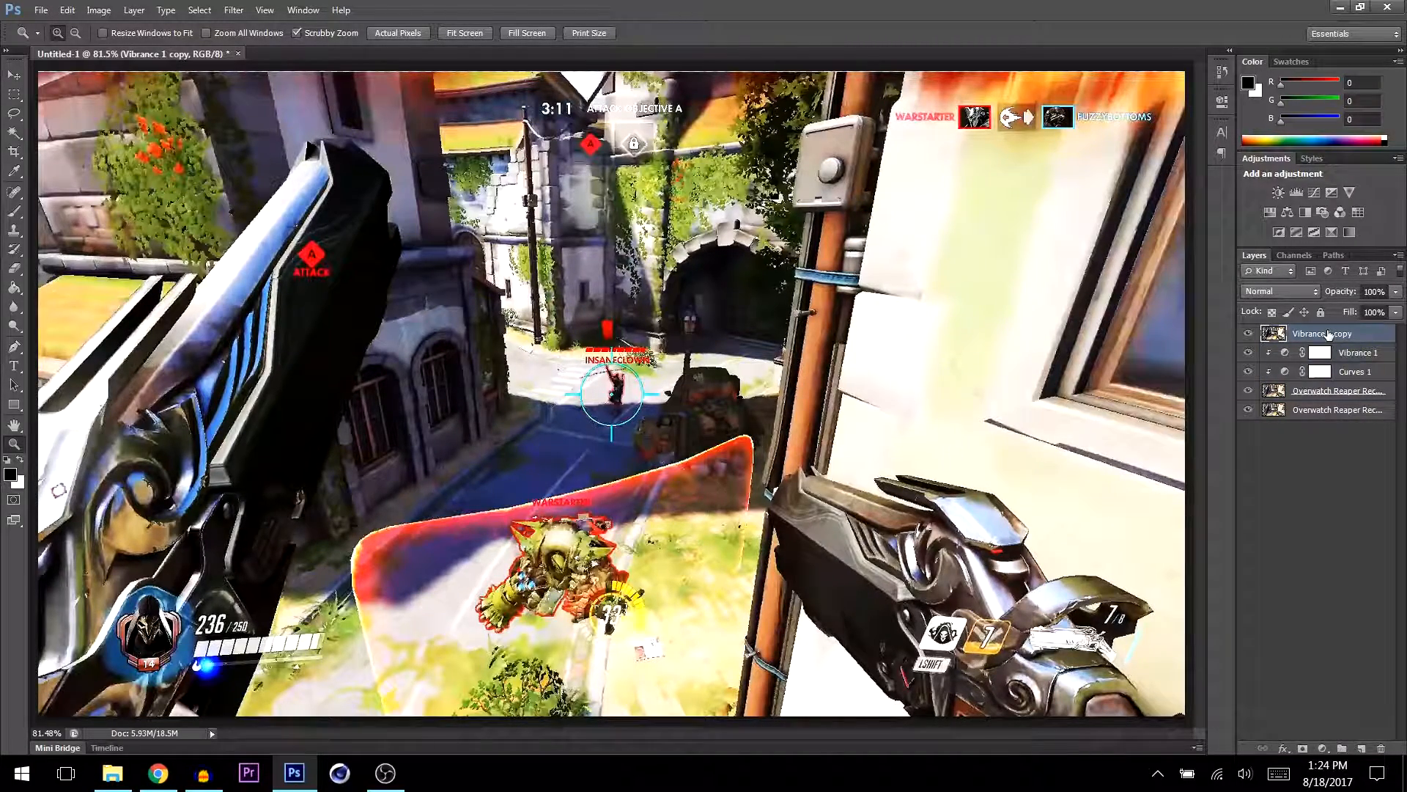
key(ctrl+j)
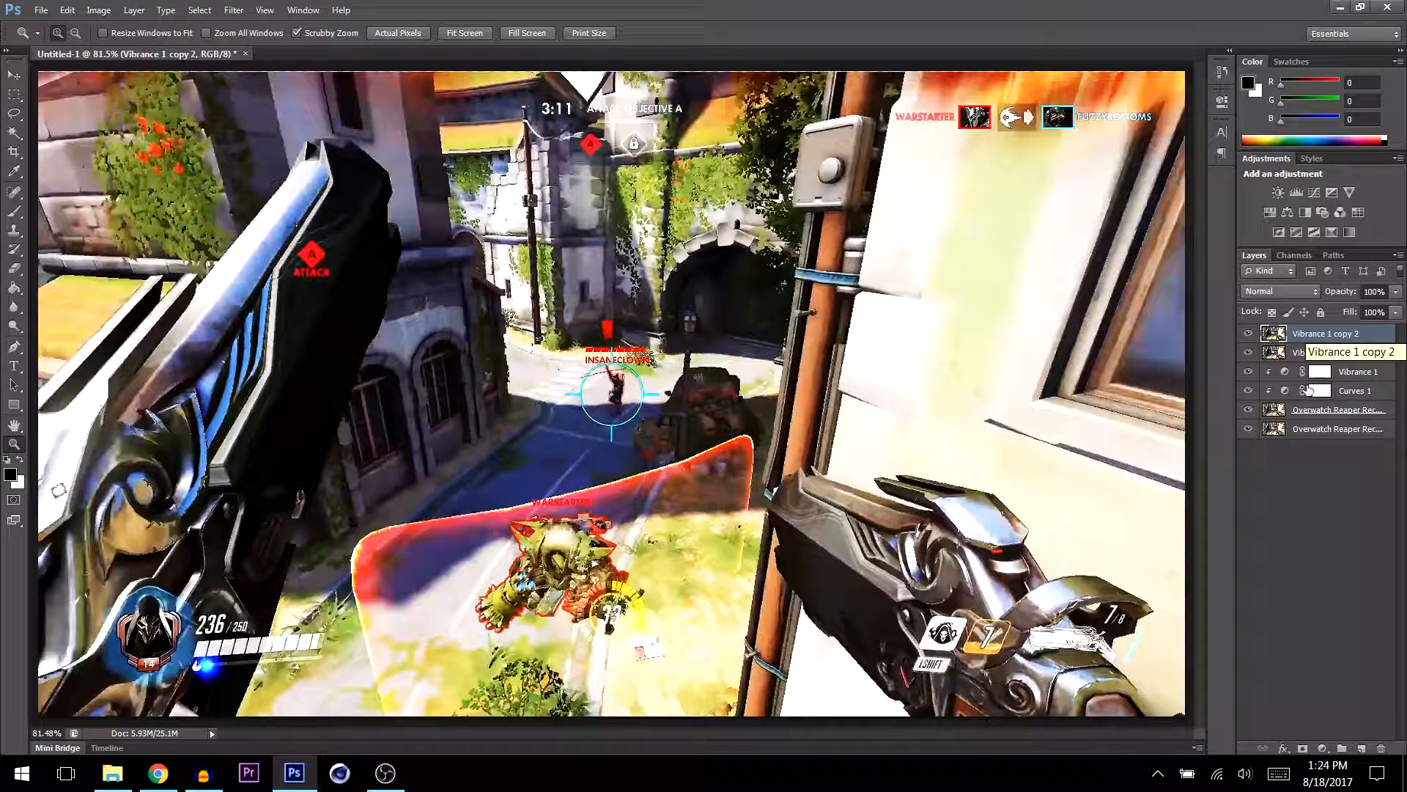
click(1307, 354)
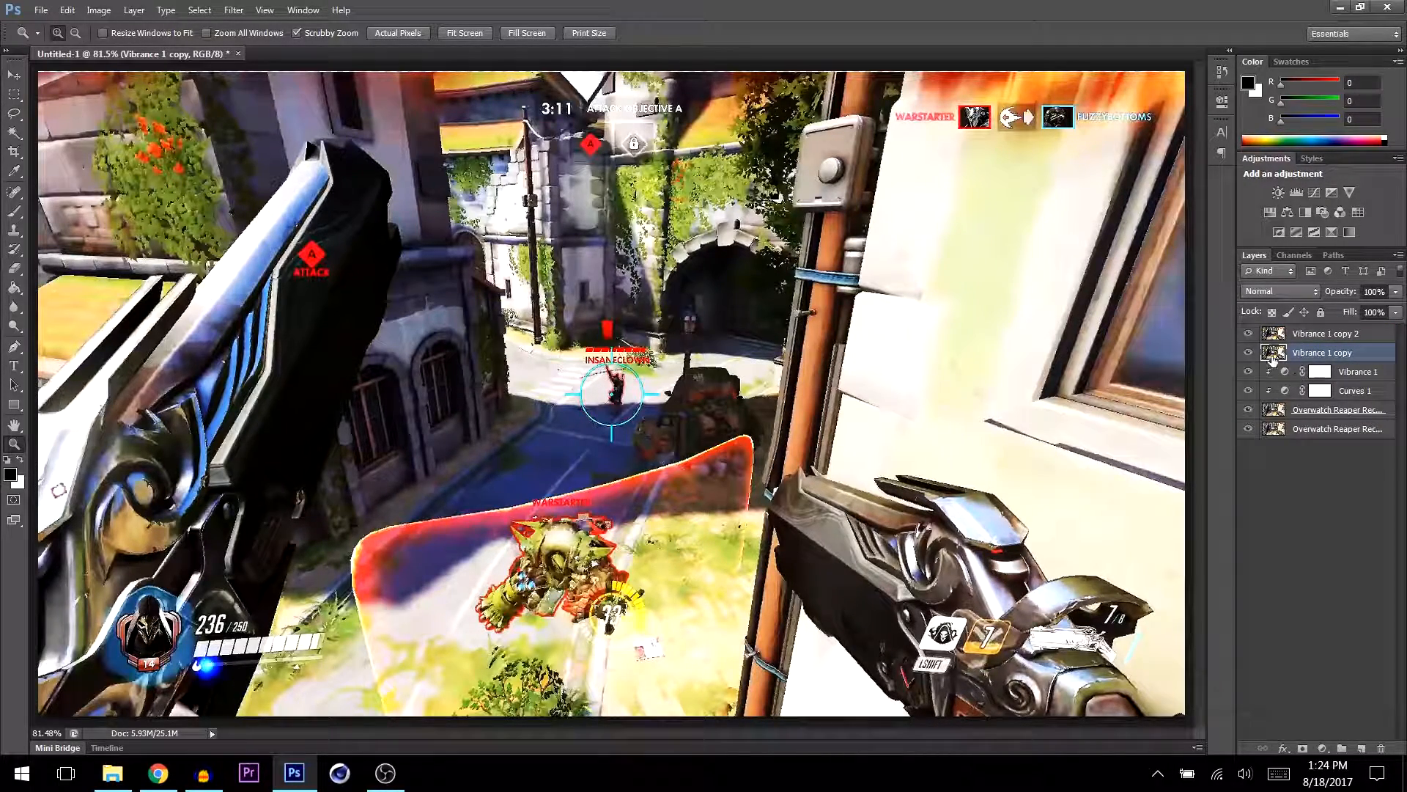
click(1332, 337)
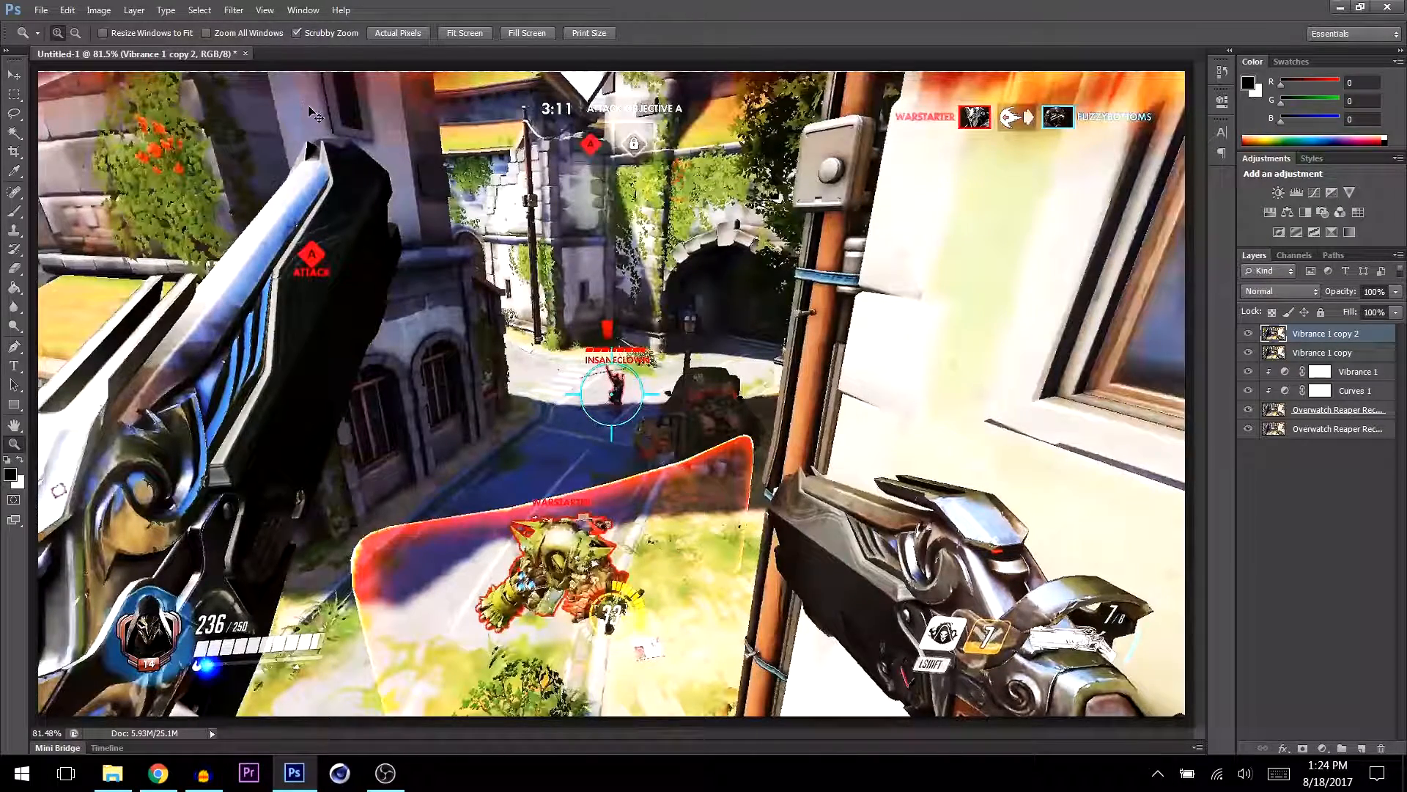
- Try desaturating the Vibrance 1 copy 2 layer to black and white
key(ctrl+shift+u)
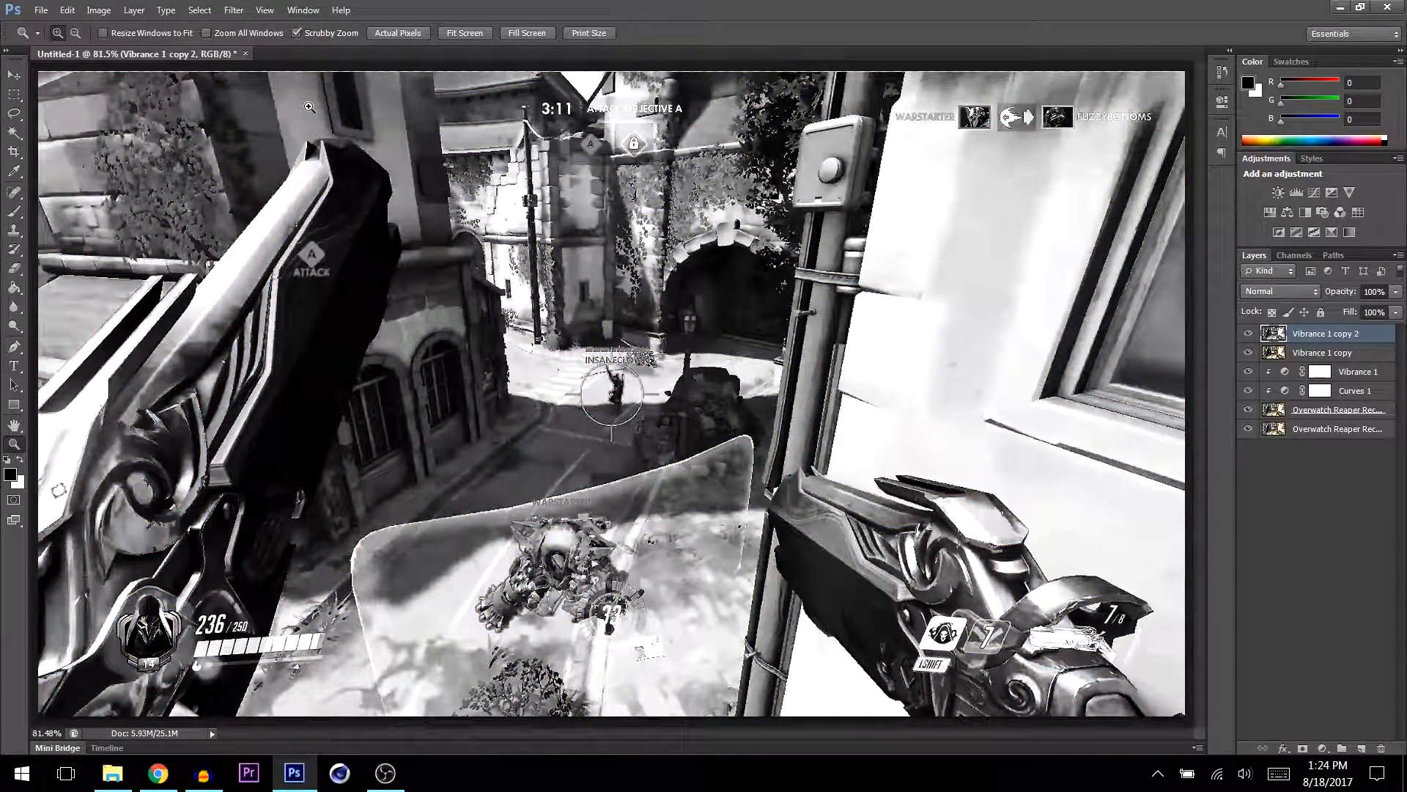
click(1321, 749)
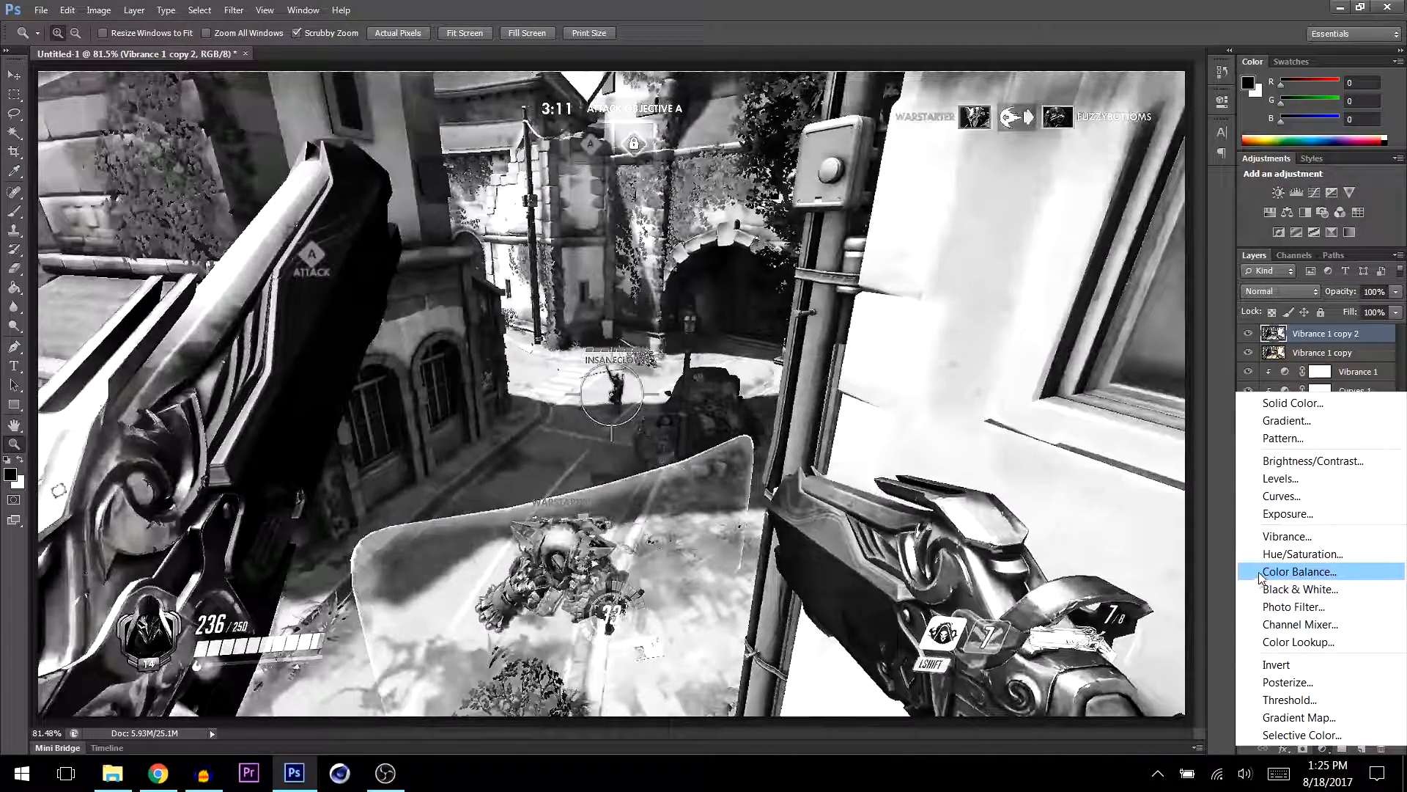
click(1222, 578)
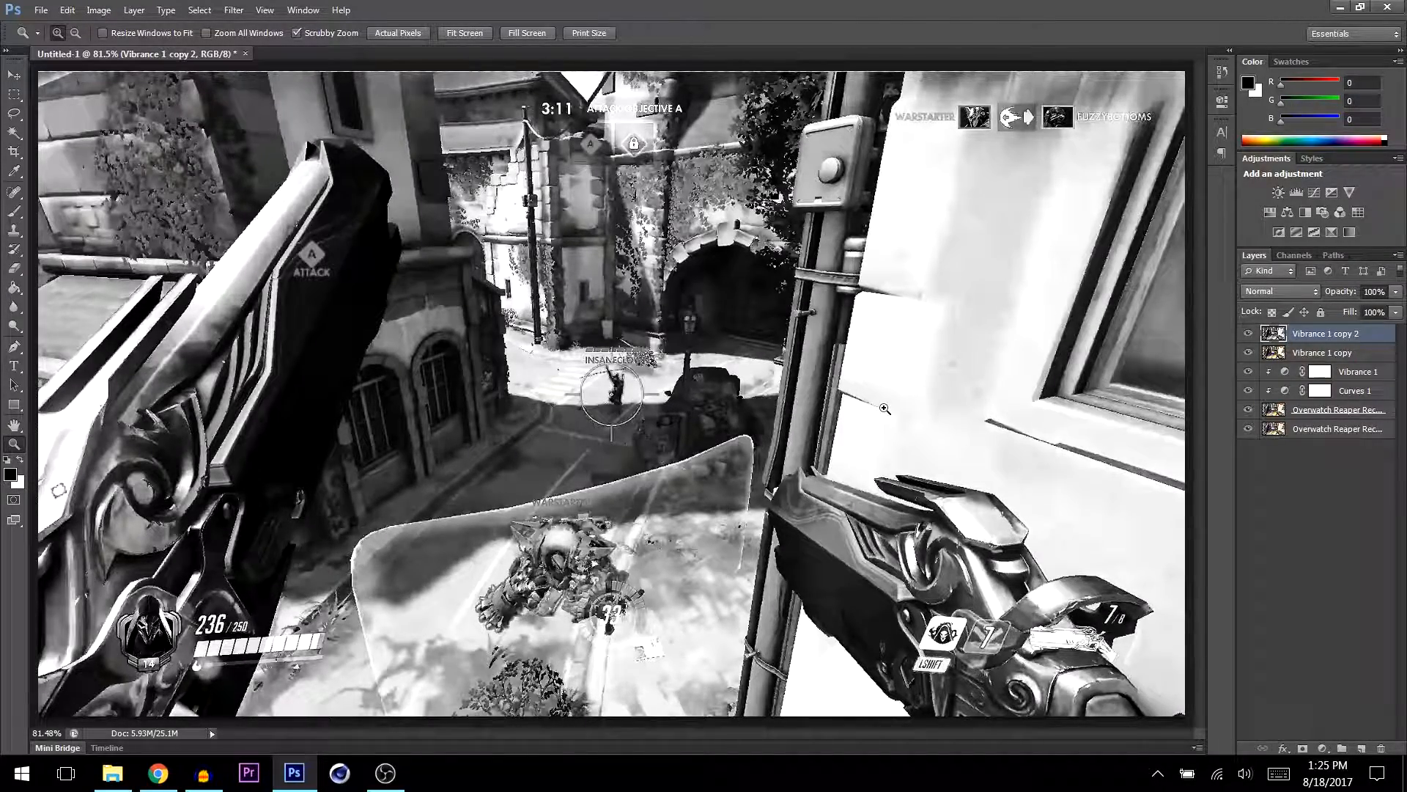
key(ctrl+z)
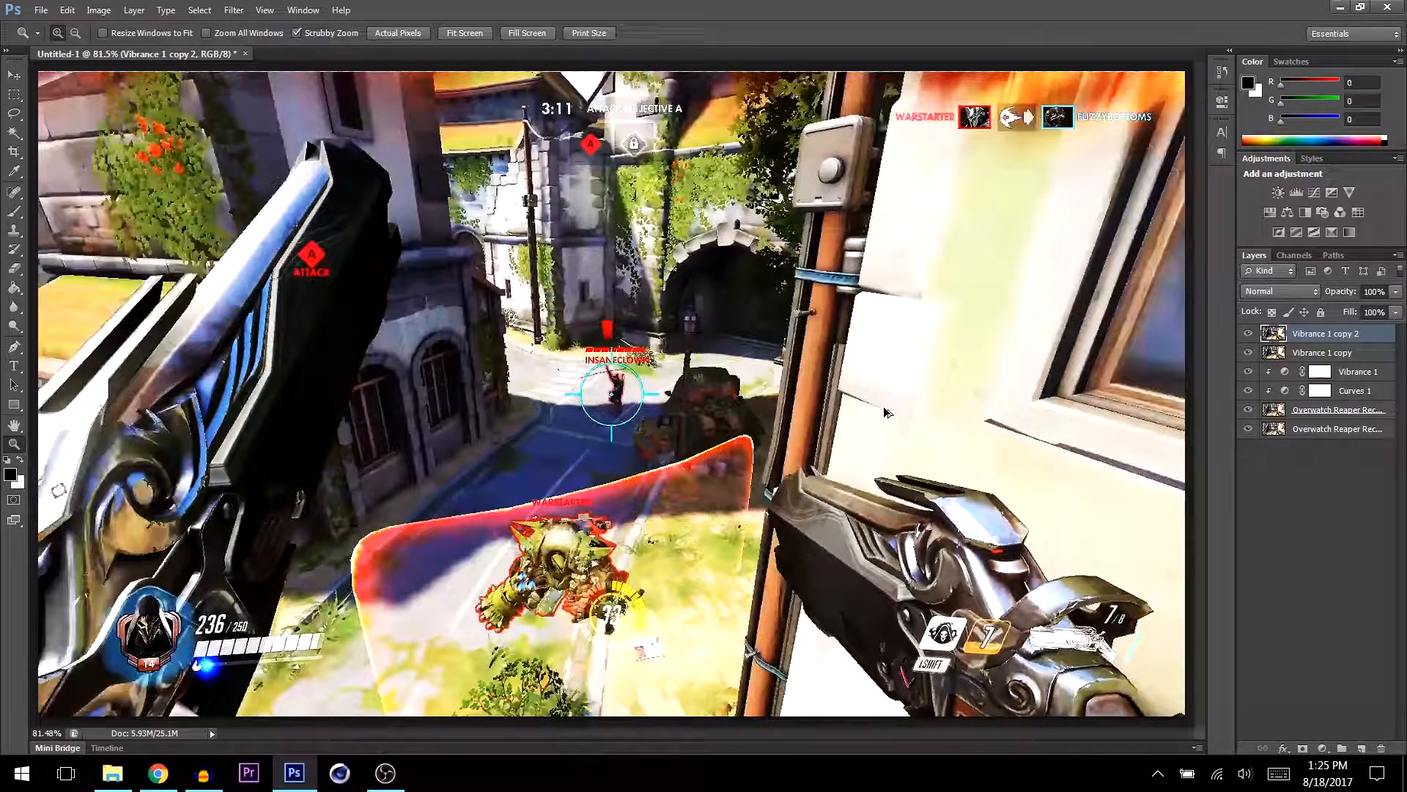
key(ctrl+u)
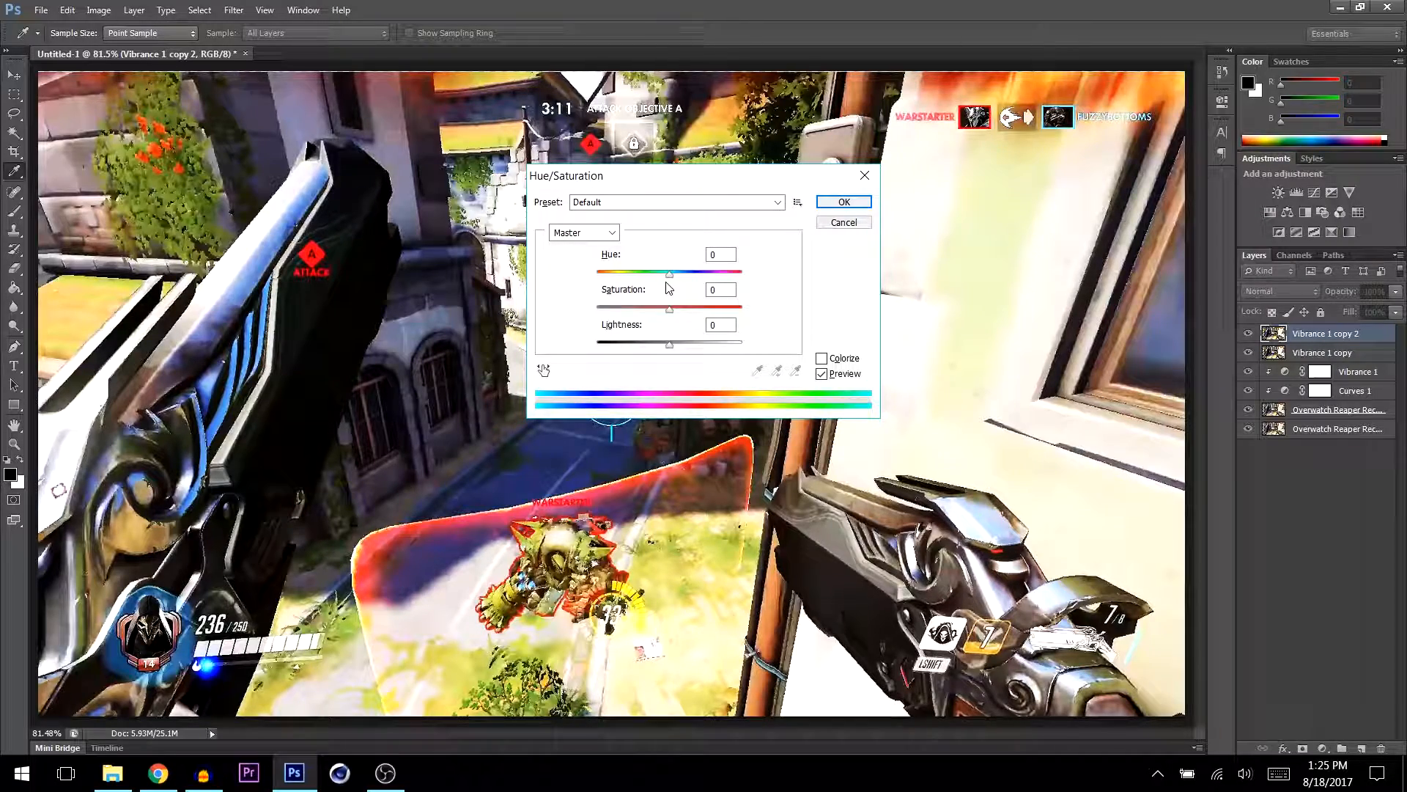
drag(669, 311, 590, 314)
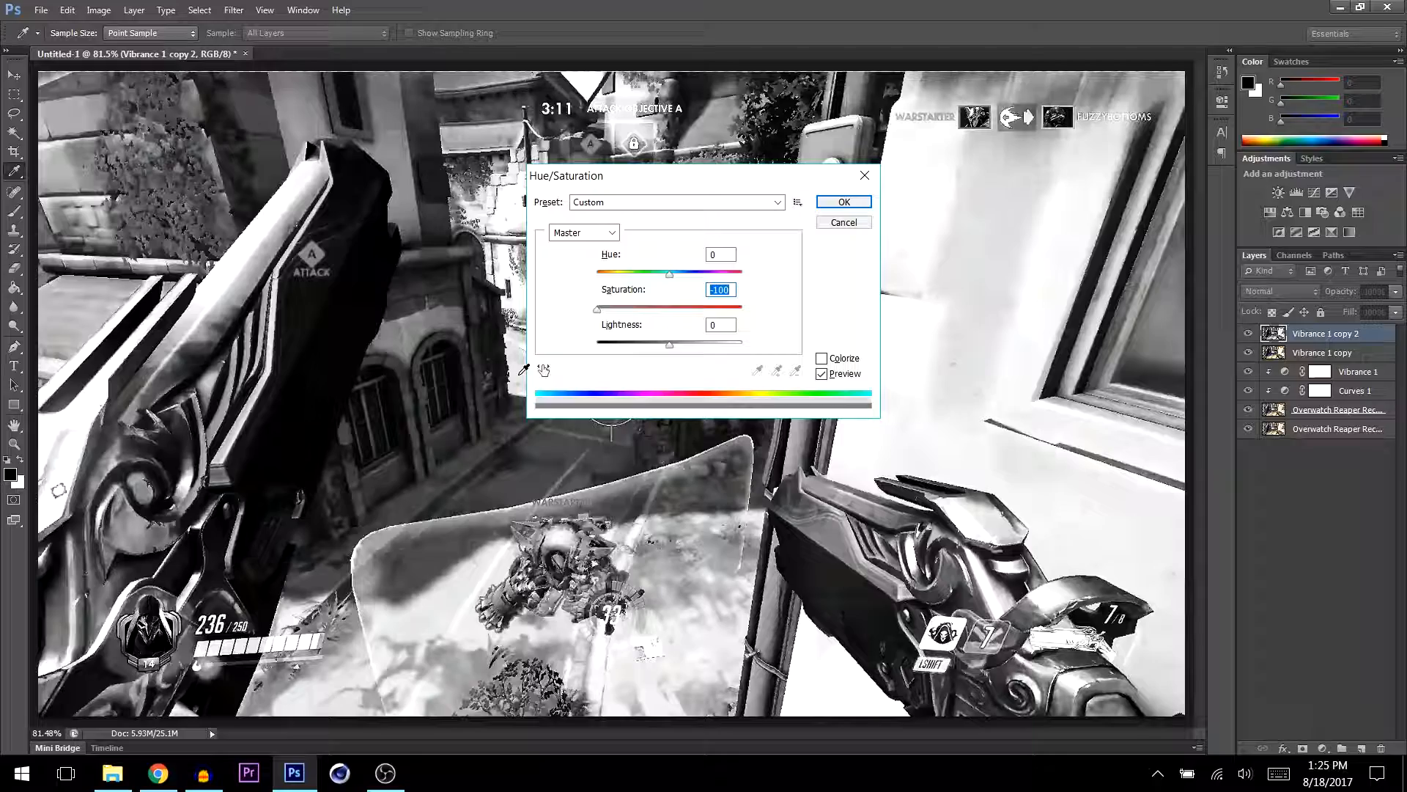
drag(671, 343, 673, 344)
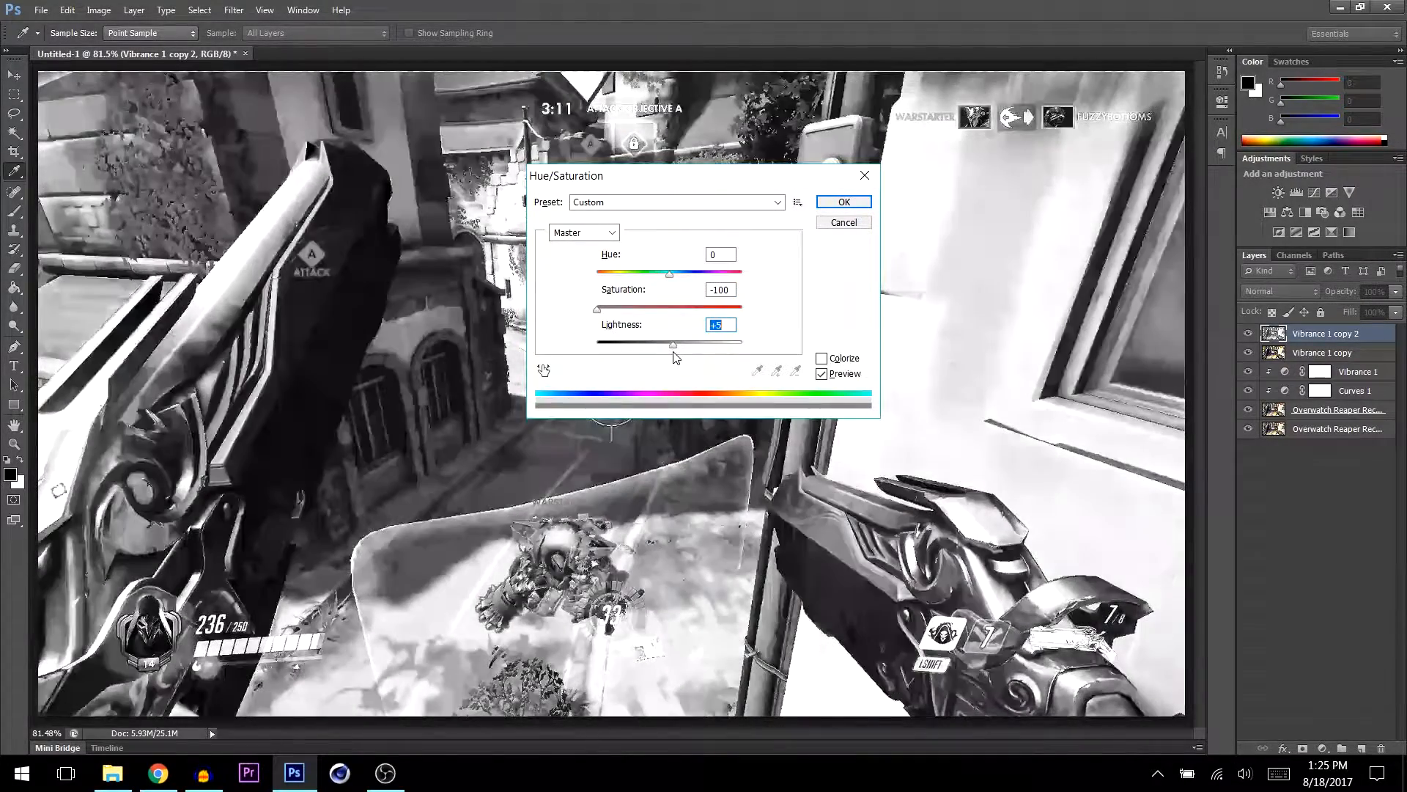
click(843, 223)
key(z)
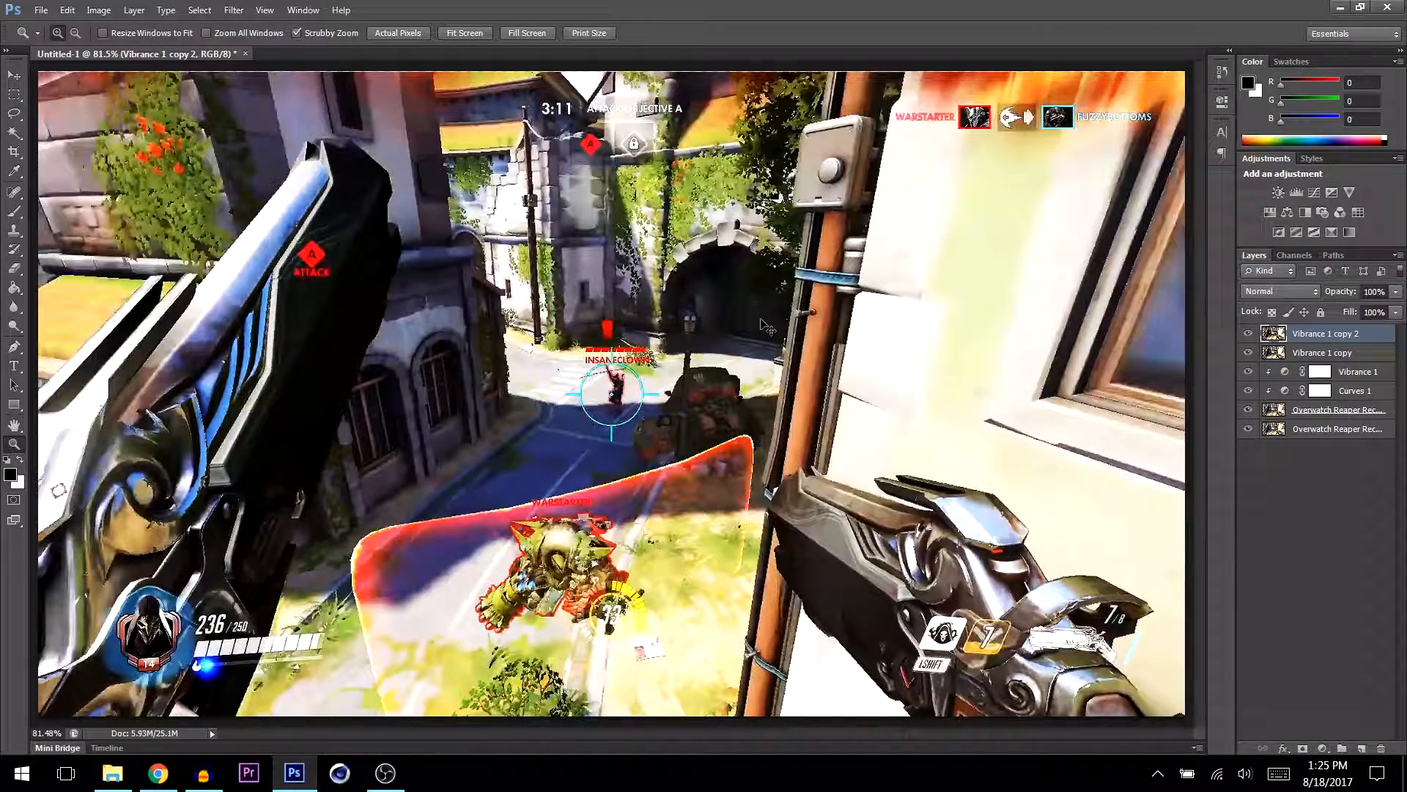
- Desaturate the Vibrance 1 copy 2 layer and place a new colour duplicate of Vibrance 1 copy at the top of the layer stack
key(ctrl+shift+u)
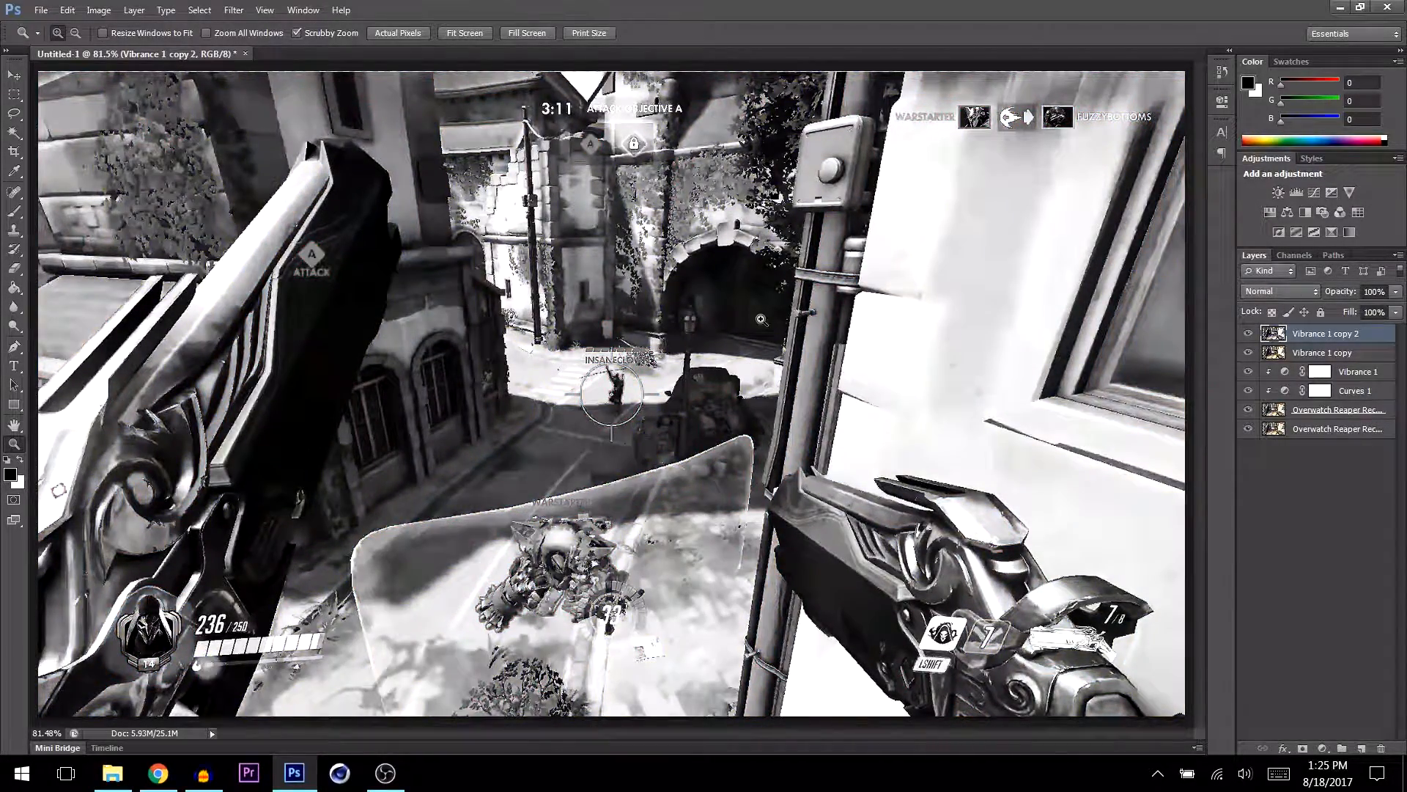
click(1322, 354)
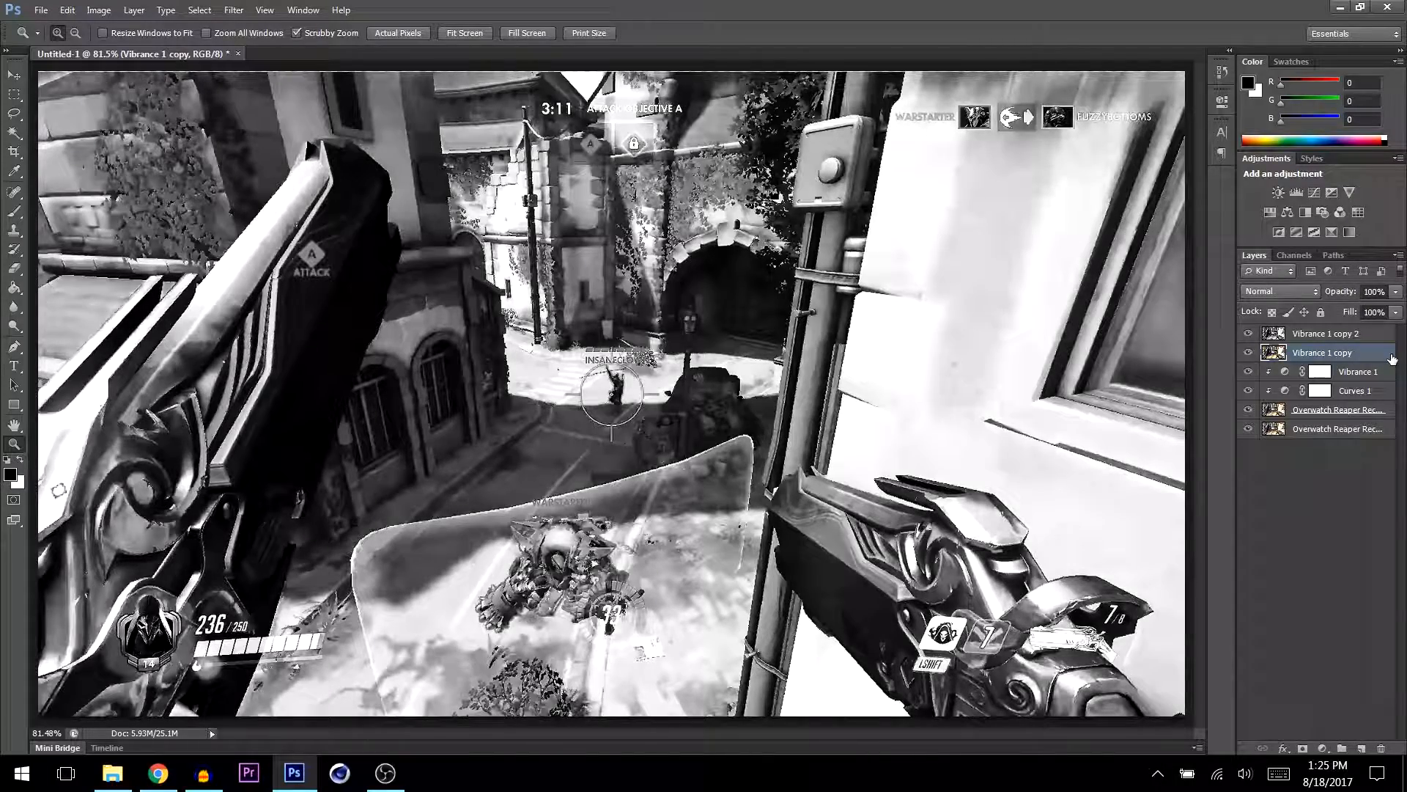
key(ctrl+j)
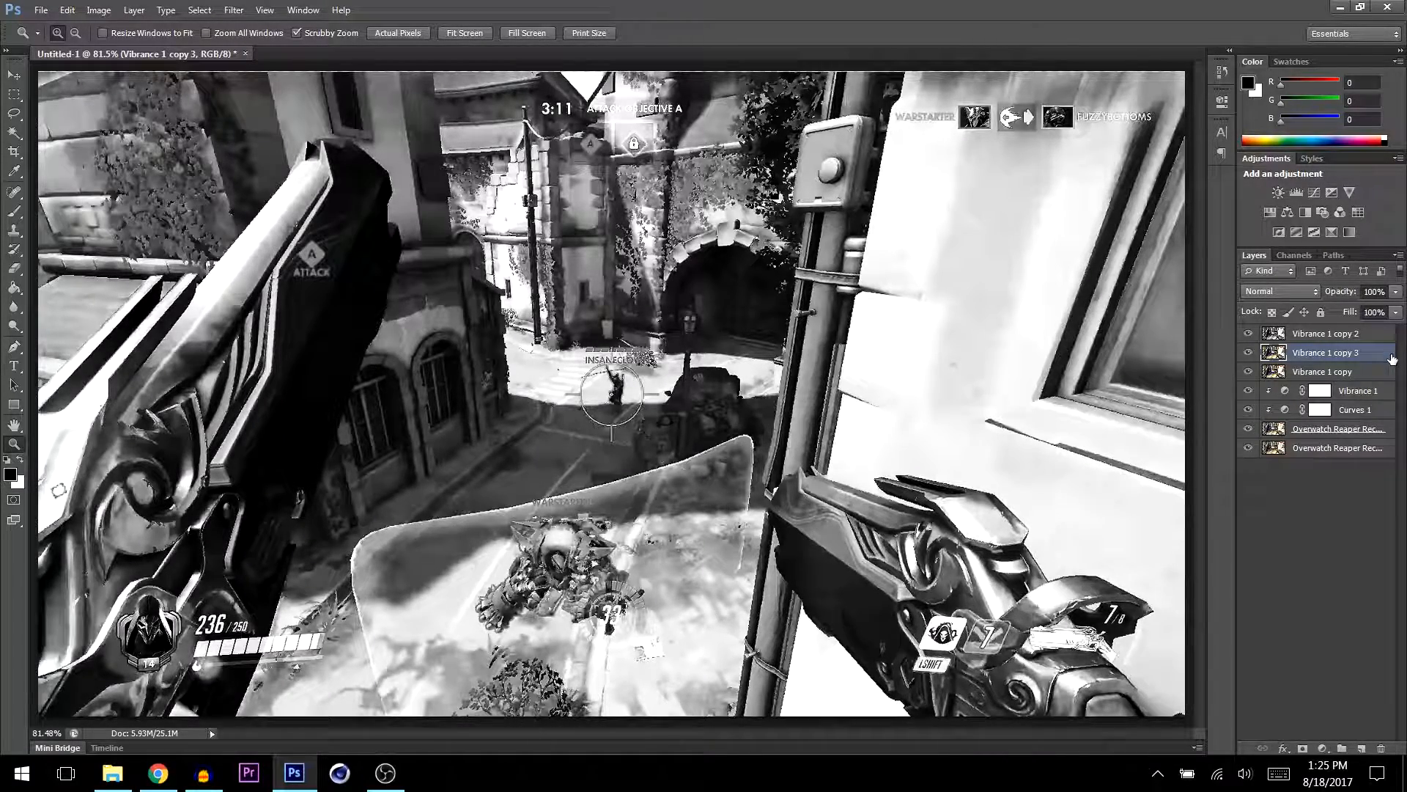
drag(1392, 359, 1375, 331)
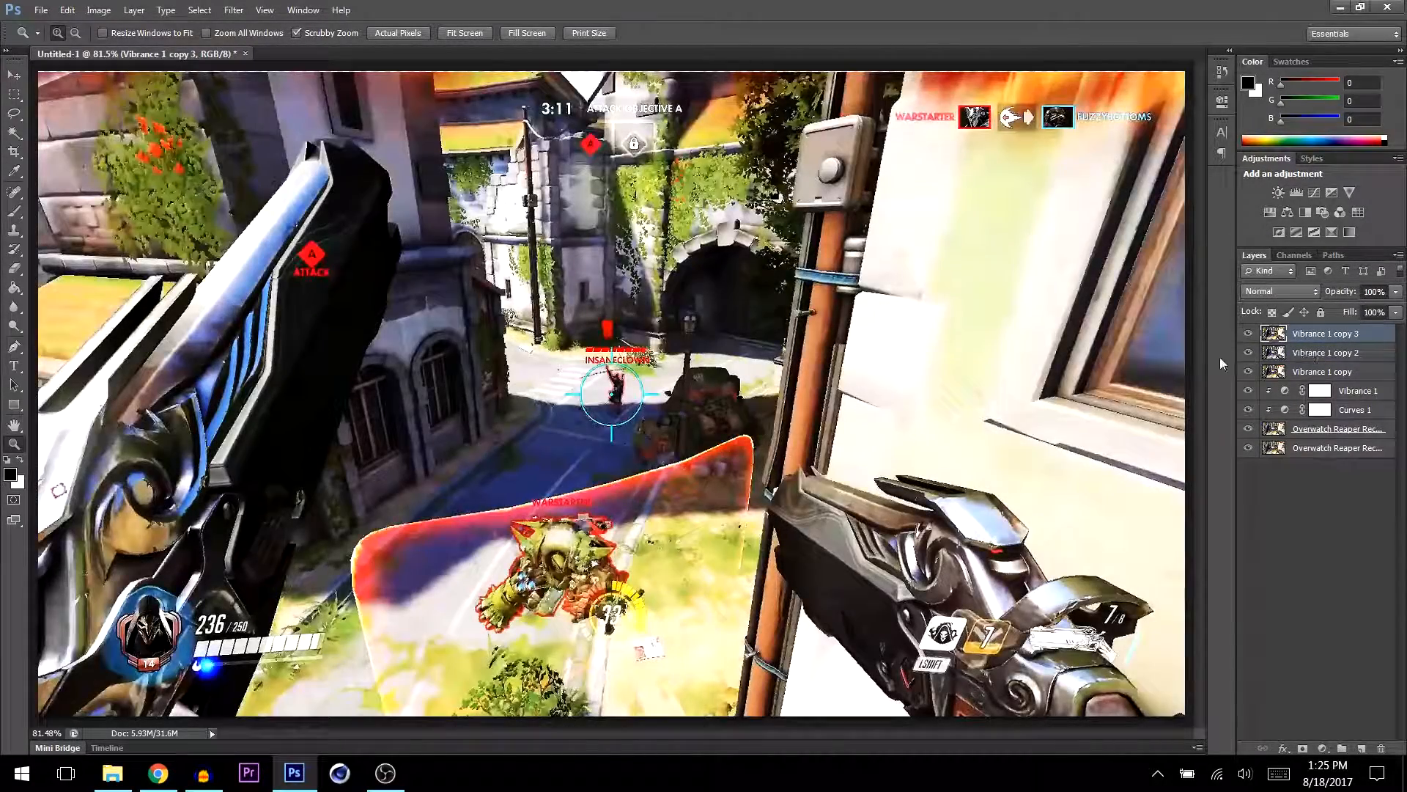
- Start a Pen tool path around the right-hand gun, tracing from the canvas's bottom edge up the gun's lower right side
click(1004, 632)
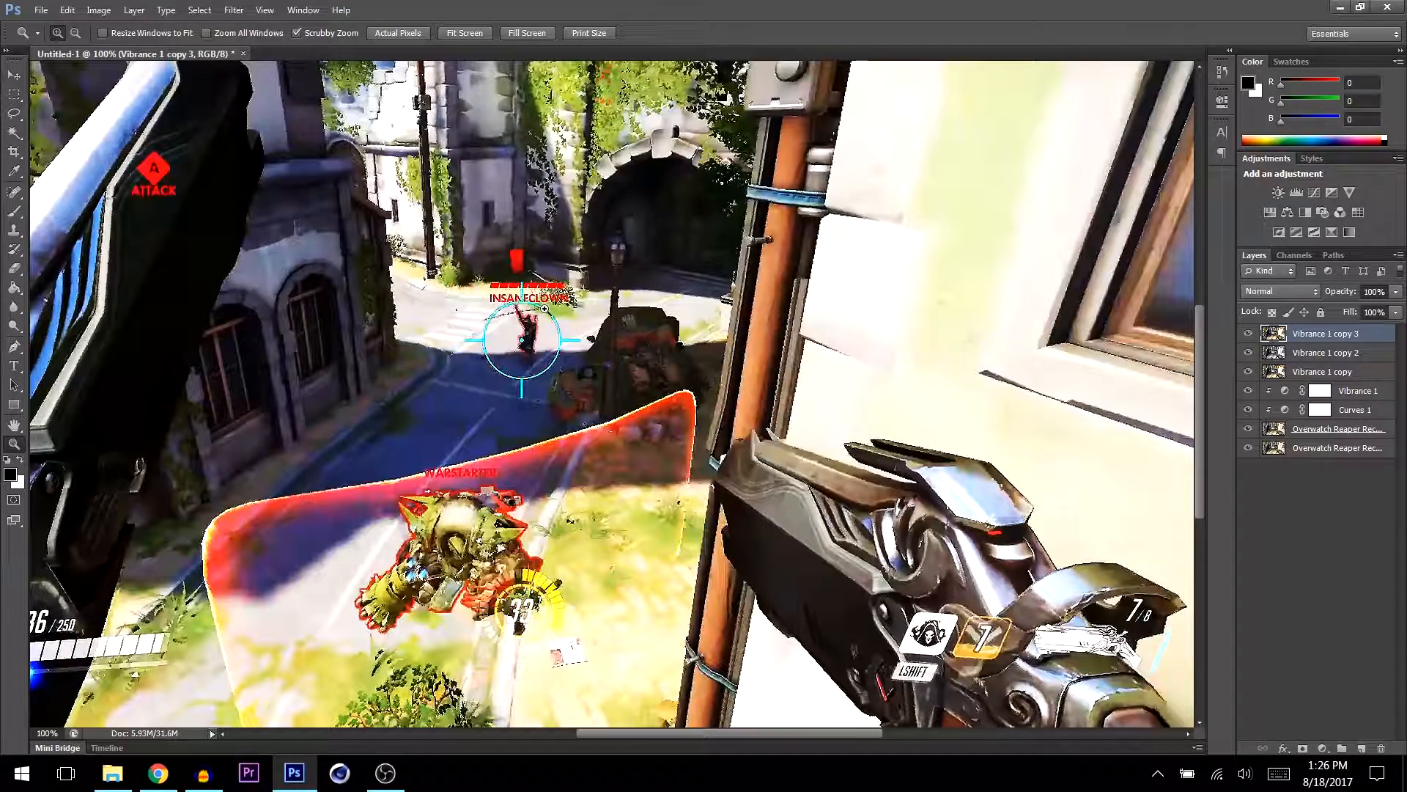
click(14, 346)
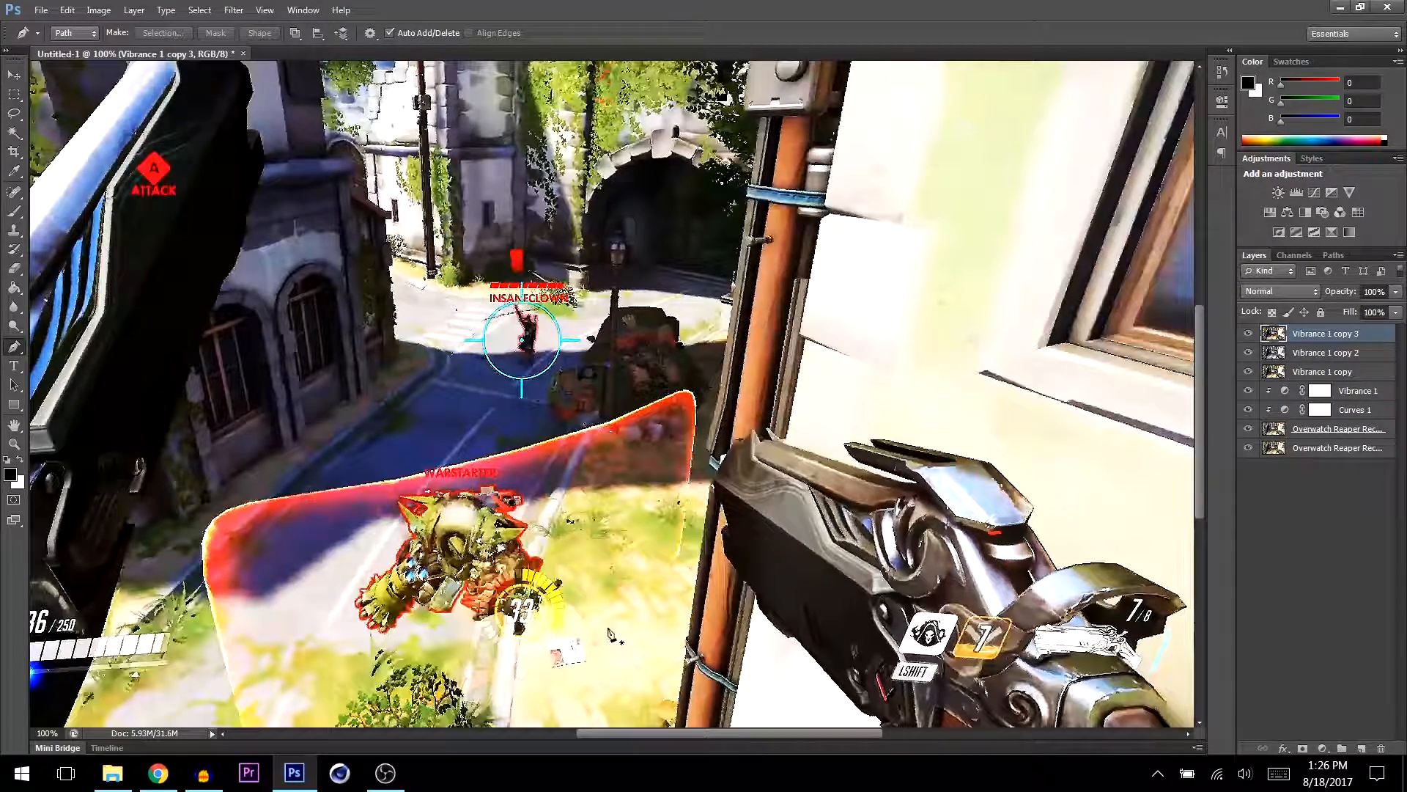
drag(731, 733, 769, 733)
scroll(1026, 587, down, 1)
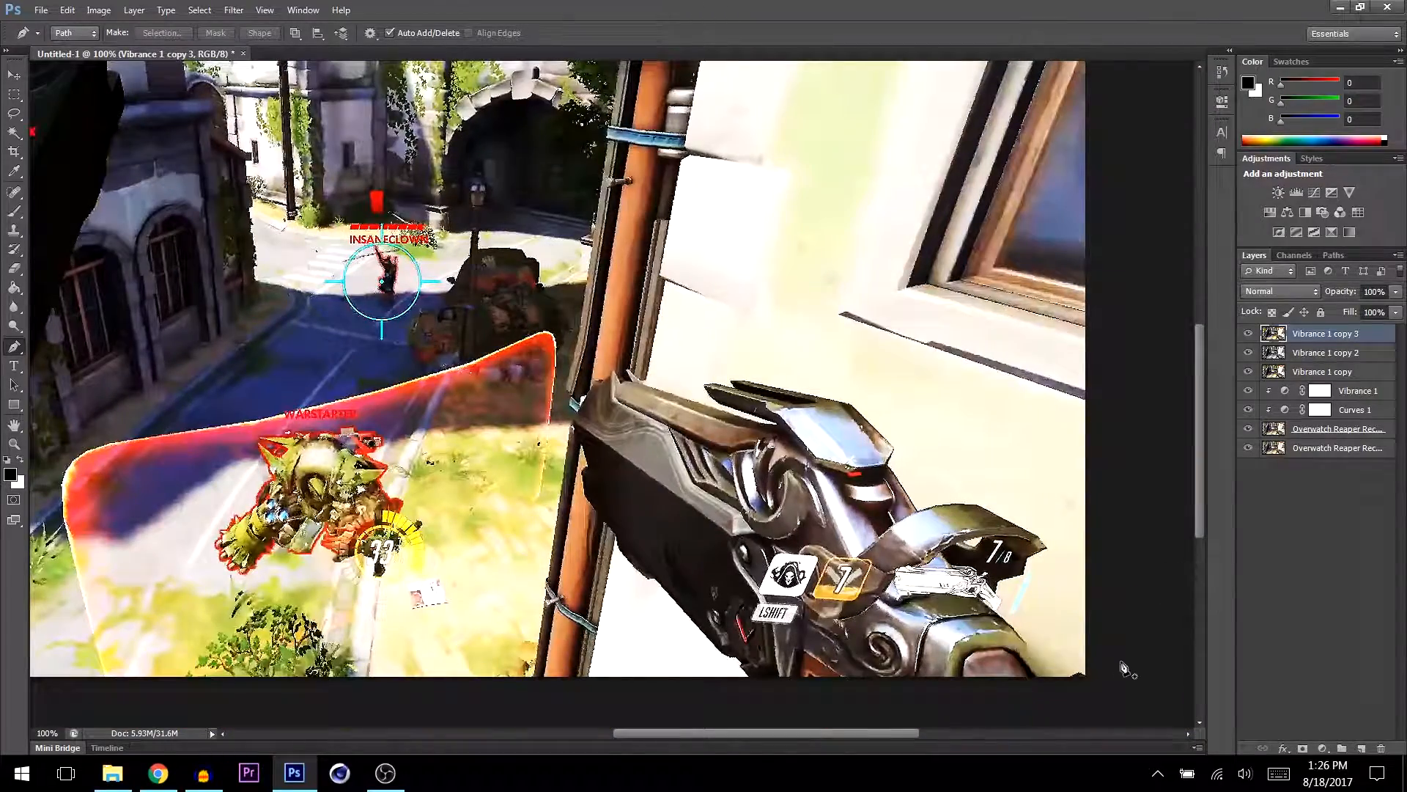
key(z)
click(1021, 663)
key(p)
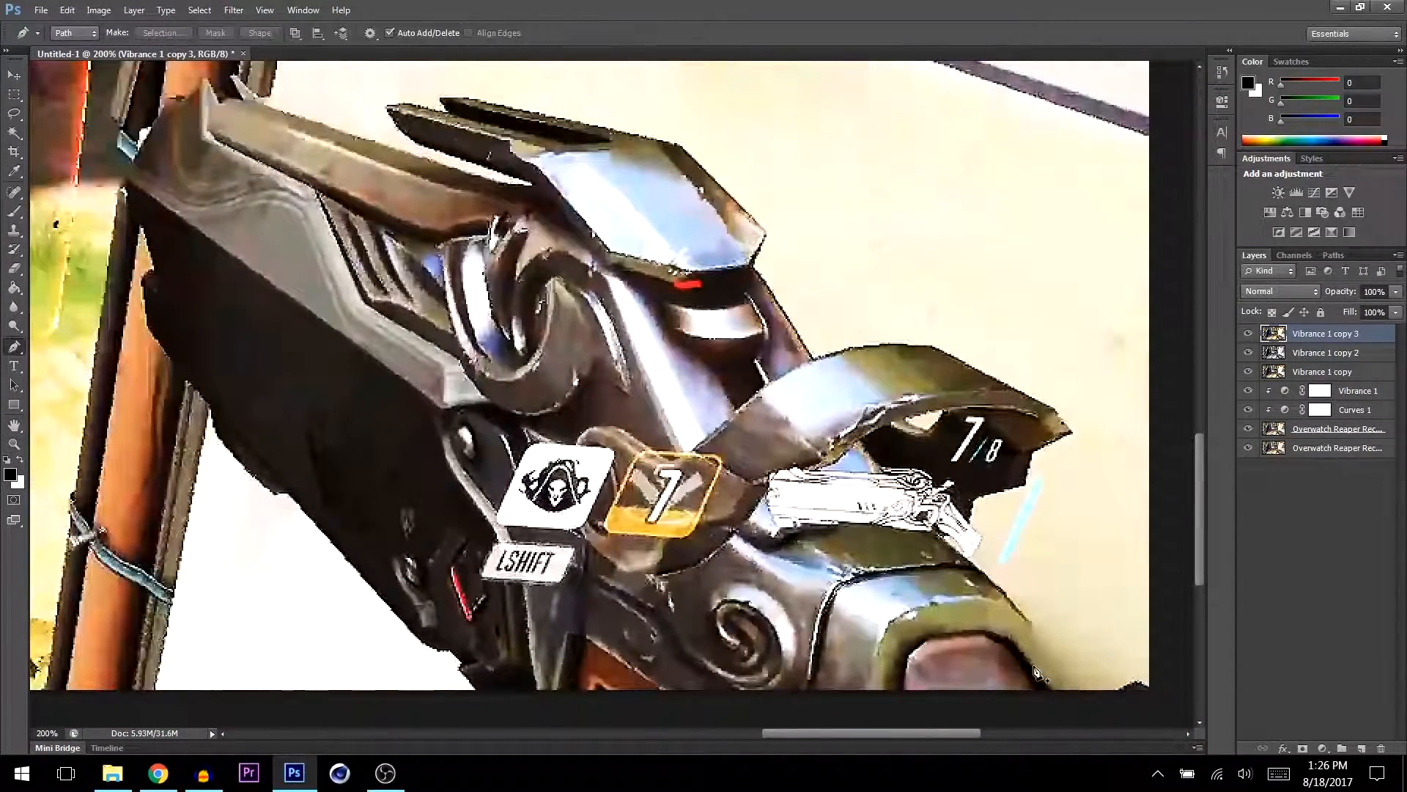
click(1080, 693)
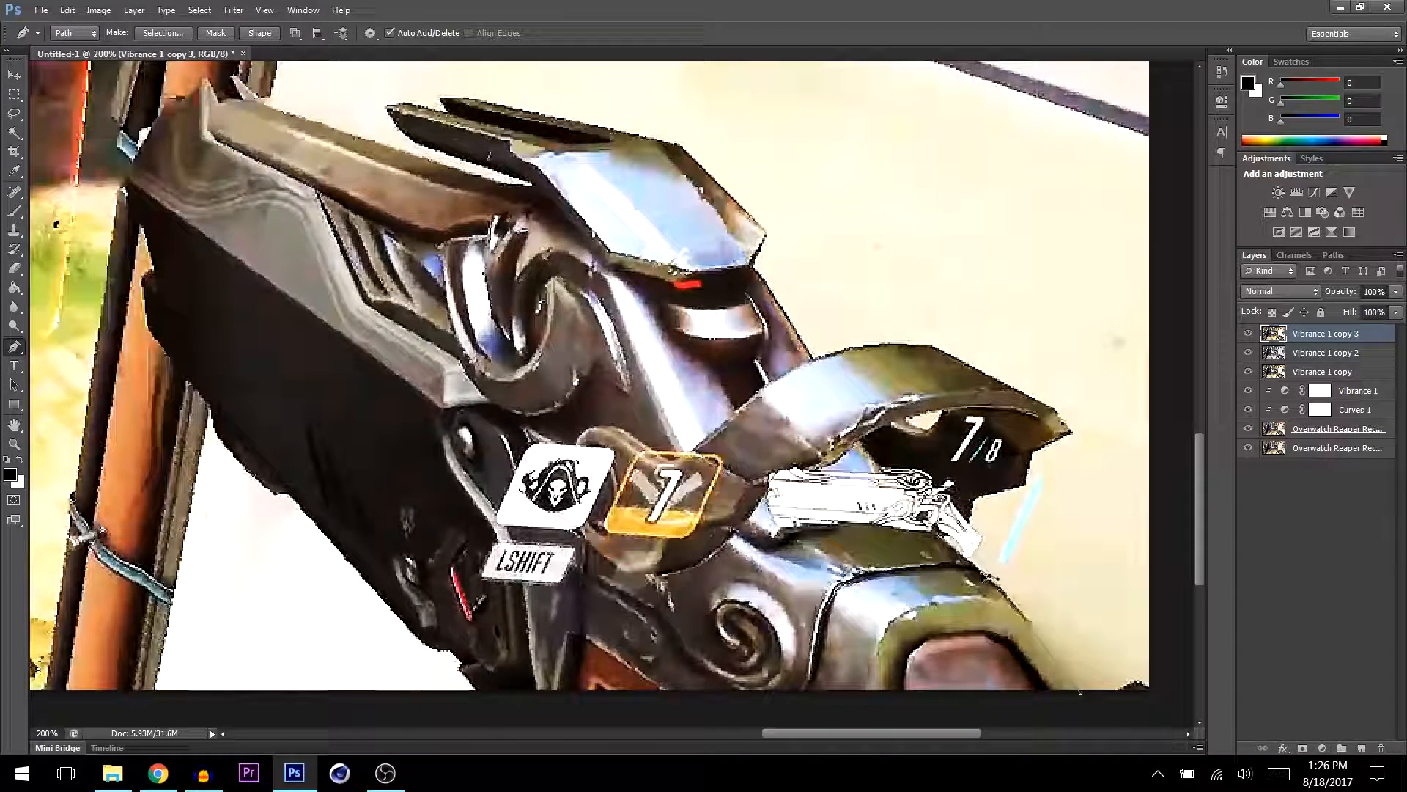
click(1015, 597)
alt+click(988, 574)
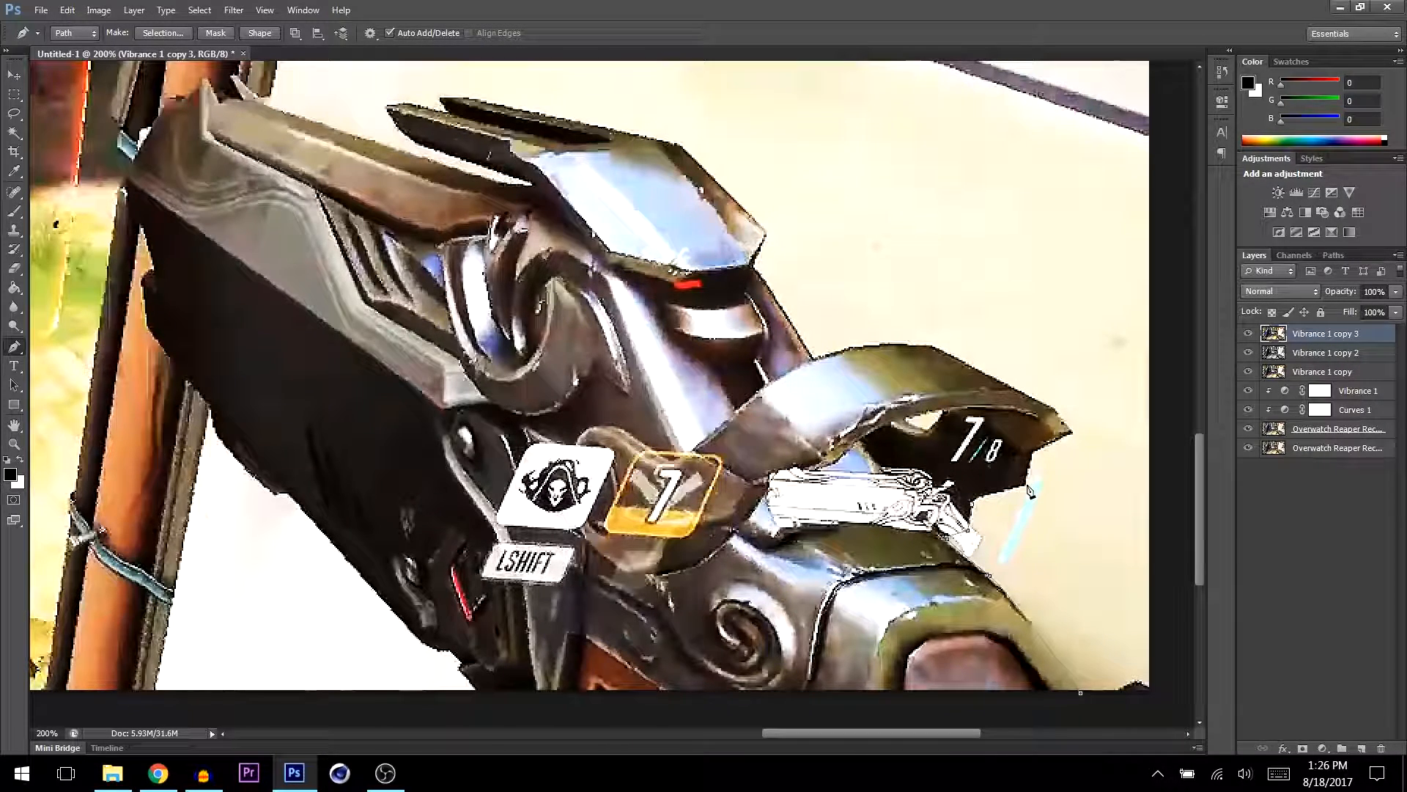
- Continue the path around the curved guard beside the ammo counter and up to the tip of the gun's blue-grey top plate
drag(1057, 484, 1085, 472)
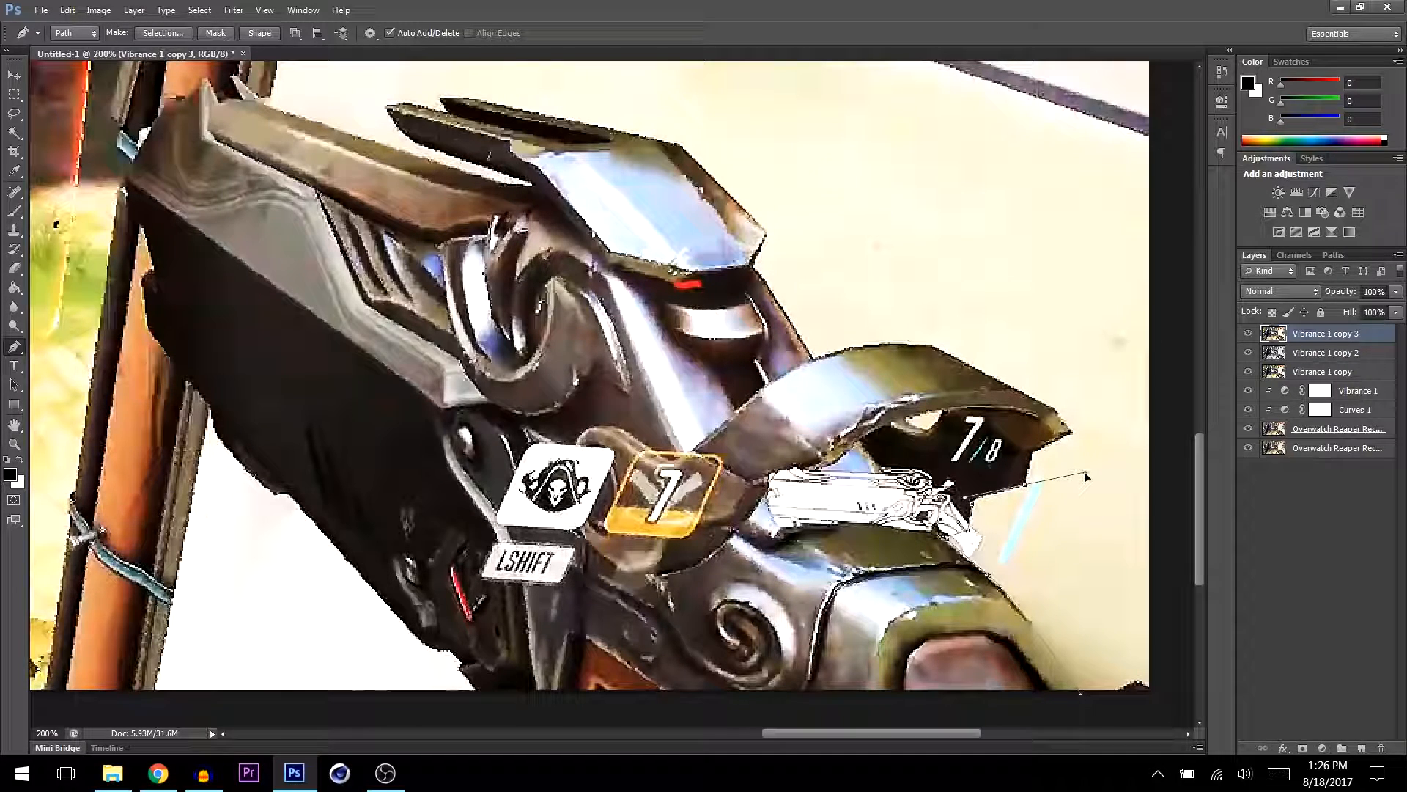
alt+click(1027, 484)
click(1033, 453)
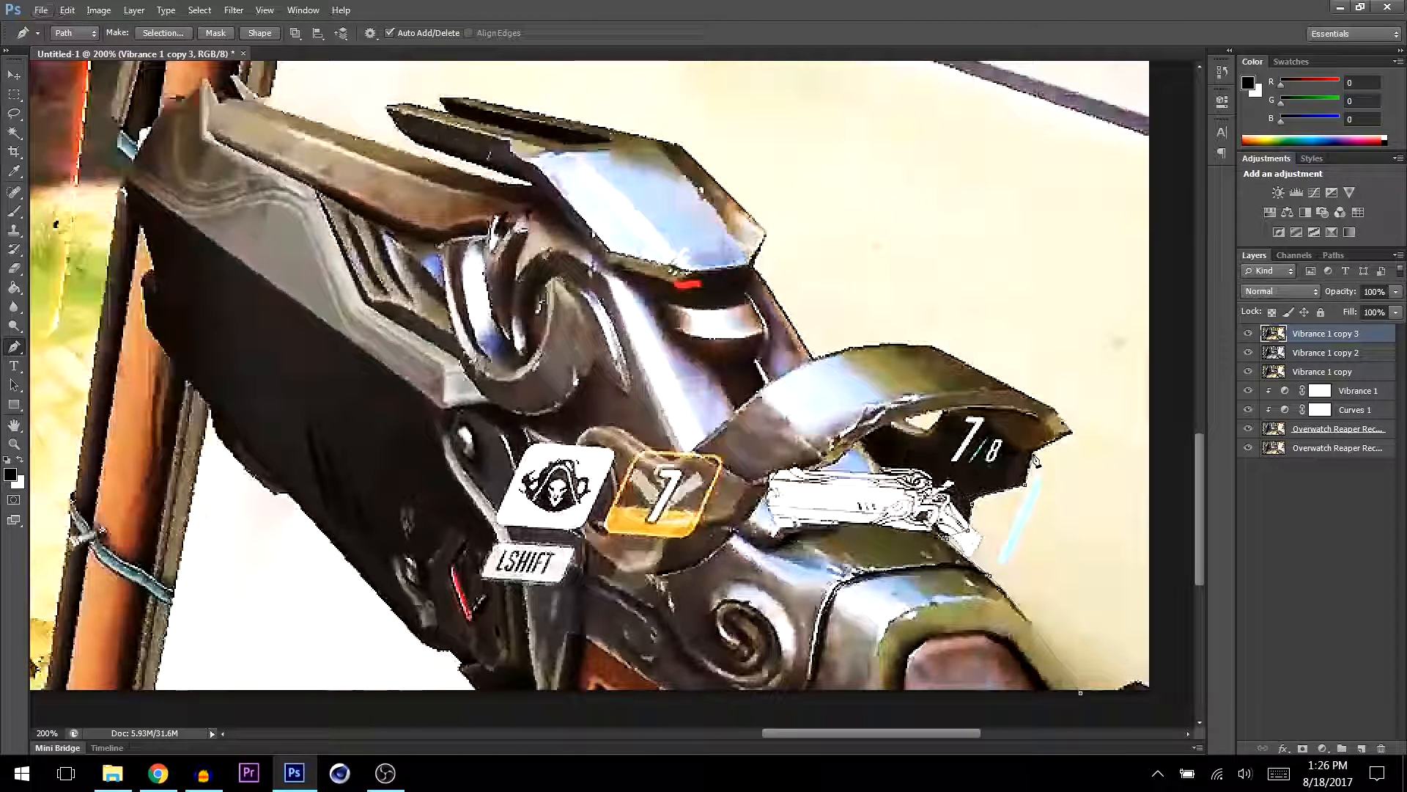
click(1073, 438)
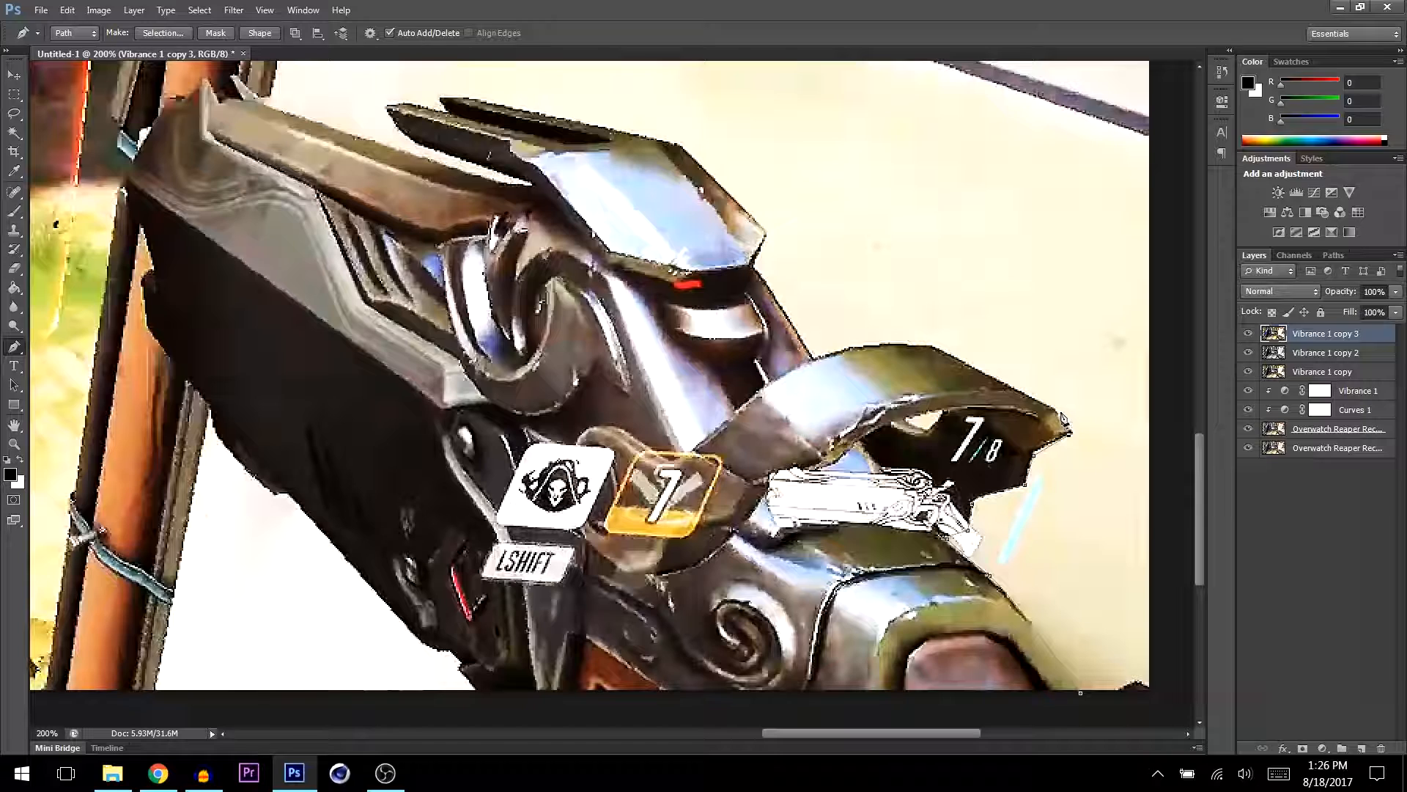
click(937, 347)
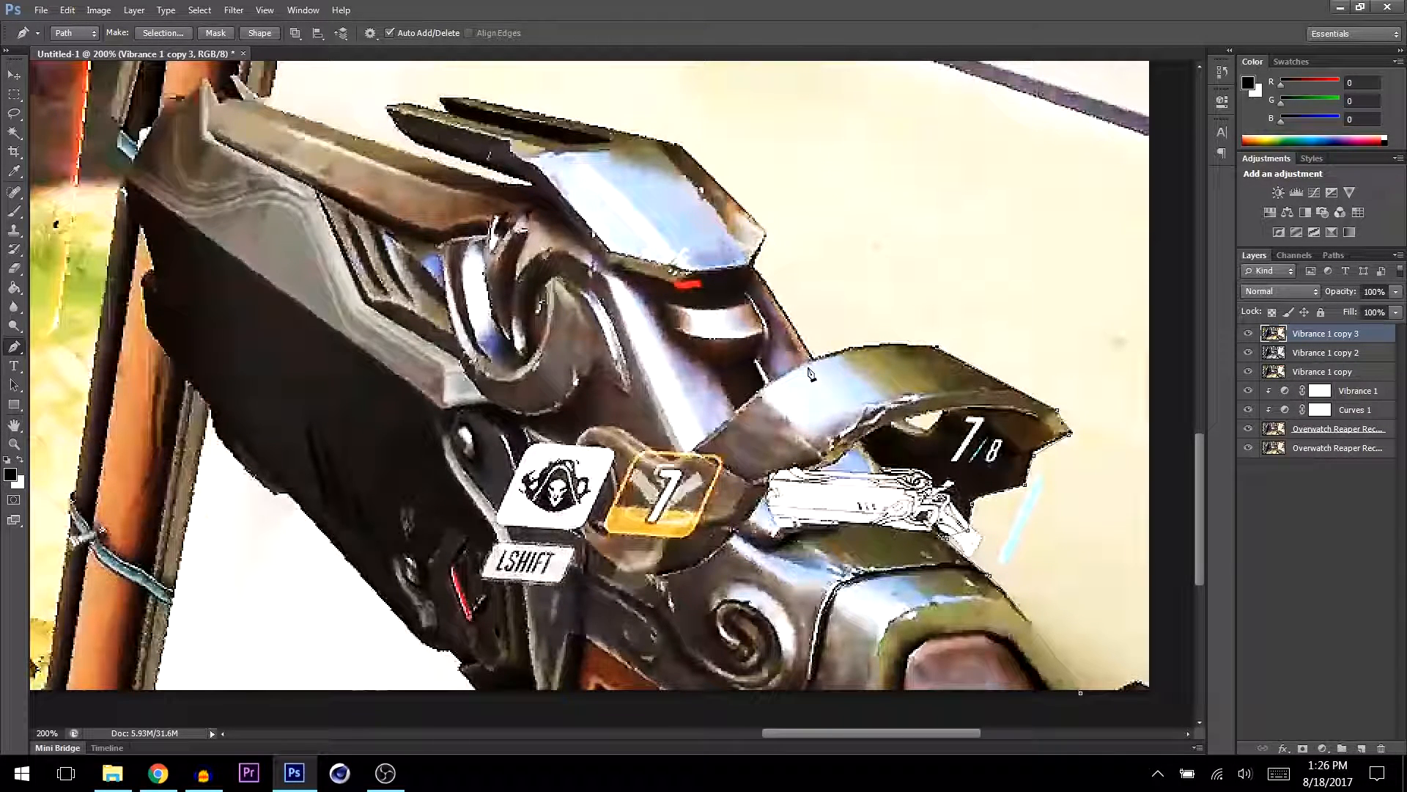
drag(816, 360, 769, 386)
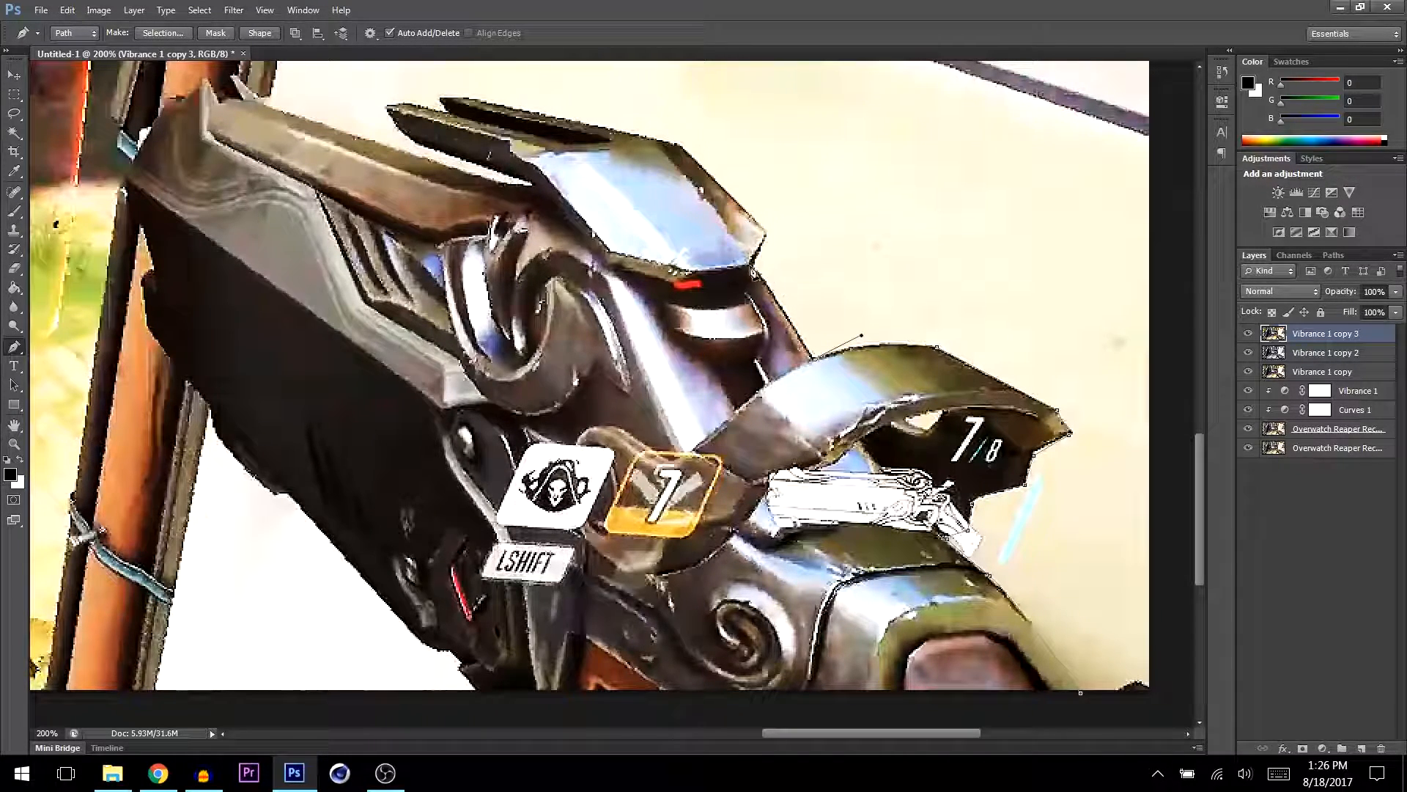
click(754, 272)
key(ctrl+z)
drag(767, 242, 780, 213)
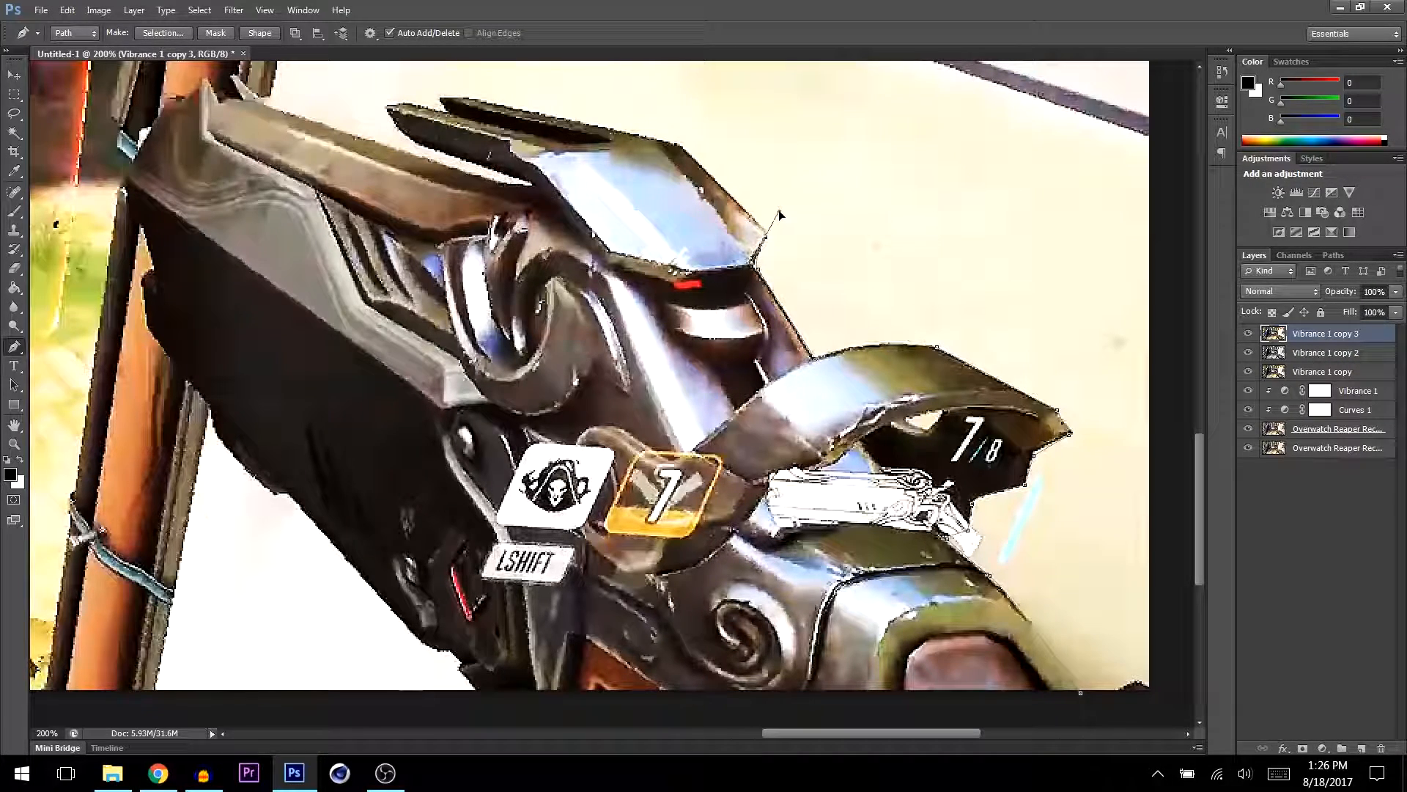
alt+click(766, 236)
scroll(771, 225, up, 1)
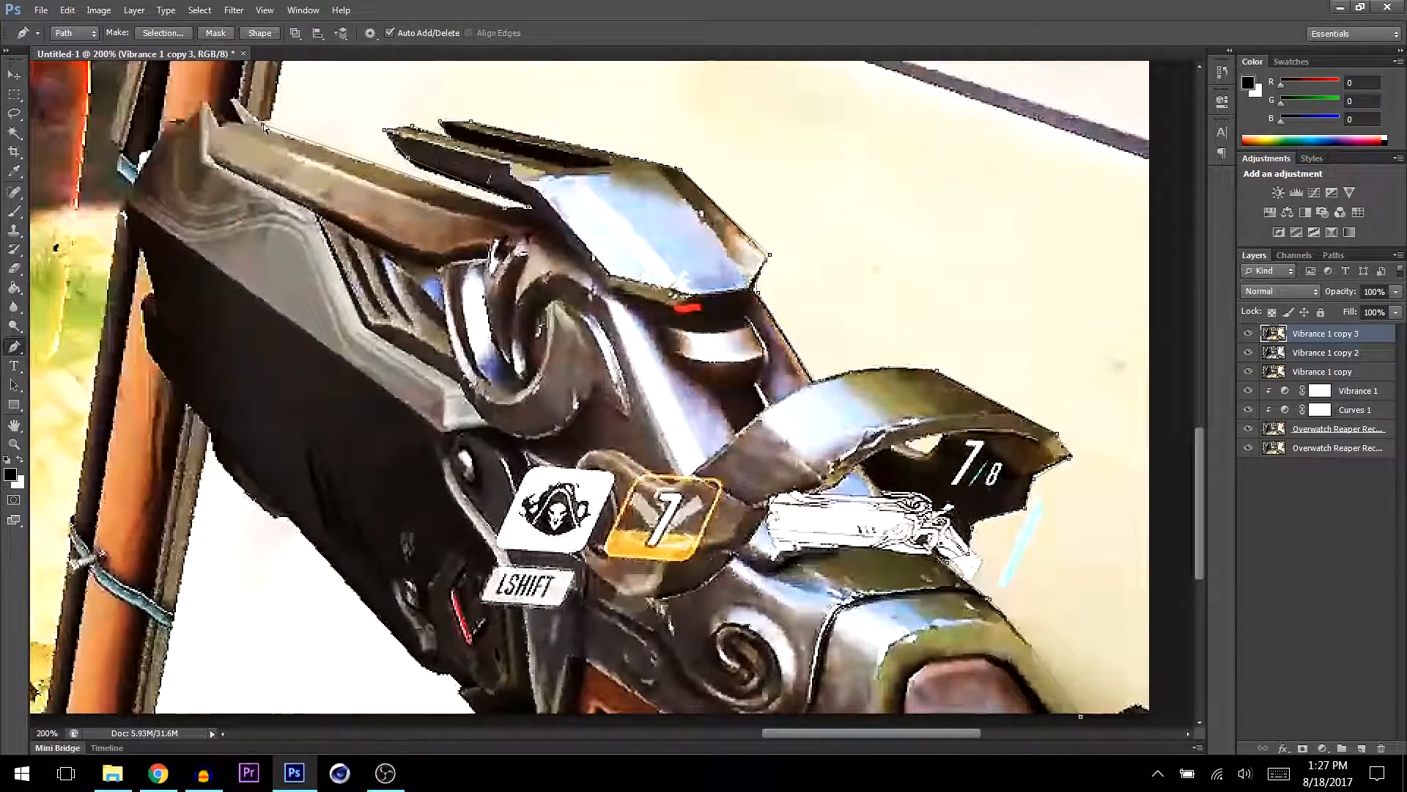
- Extend the path along the gun's upper edge and around the pointed barrel end
scroll(264, 135, up, 3)
drag(264, 201, 751, 261)
click(724, 228)
click(716, 229)
click(710, 247)
click(705, 248)
click(696, 233)
click(687, 232)
click(664, 249)
click(613, 331)
click(636, 423)
click(625, 433)
- Trace the gun's dark underside down past the canvas's bottom edge and close the path at its starting point
click(696, 559)
drag(760, 647, 829, 704)
alt+click(760, 647)
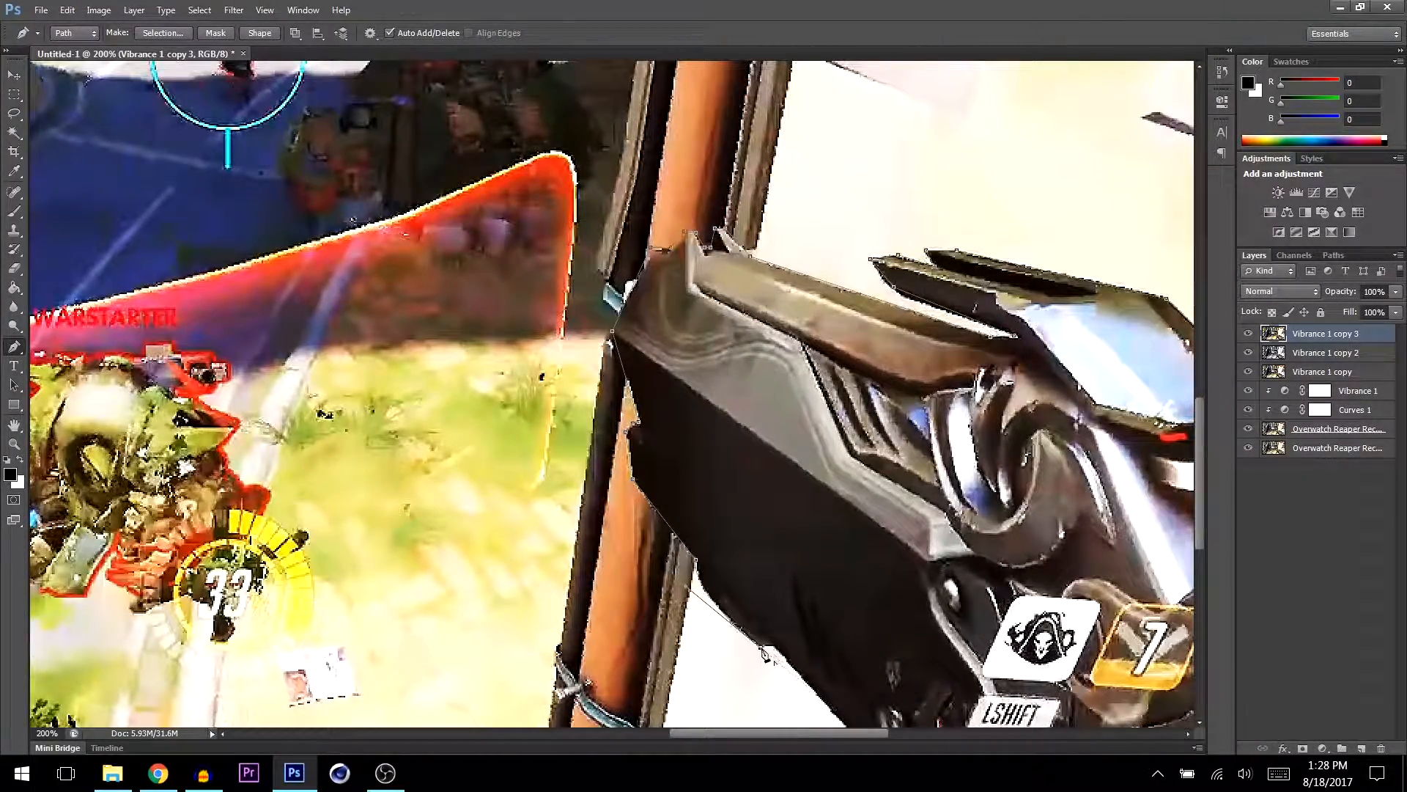
click(773, 648)
scroll(782, 650, down, 5)
click(900, 611)
click(936, 627)
click(948, 640)
click(944, 645)
click(960, 665)
scroll(949, 688, right, 10)
click(348, 691)
click(881, 689)
- Try converting the closed gun path into a selection and copying its contents to a new layer
right_click(708, 607)
click(740, 387)
click(776, 235)
key(ctrl+j)
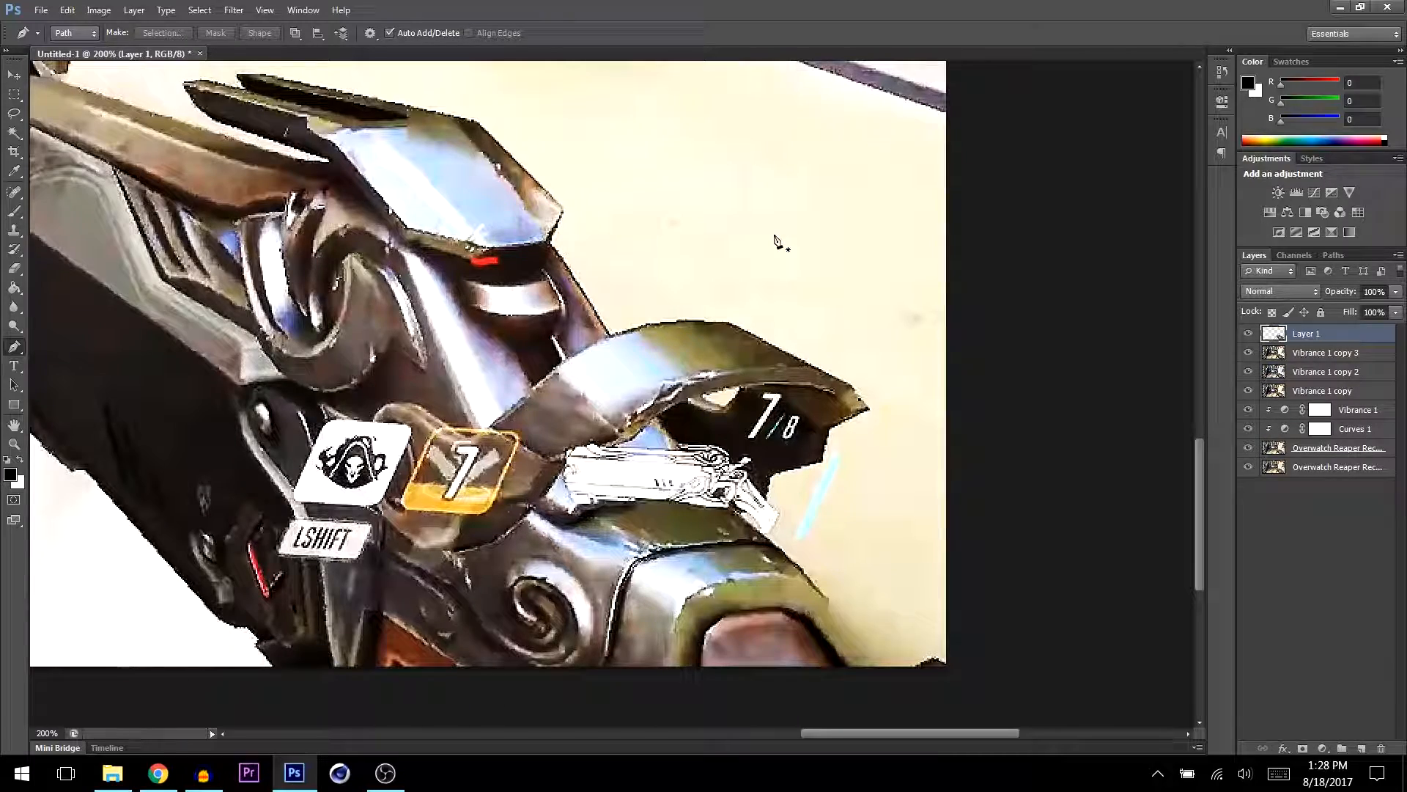
key(ctrl+z)
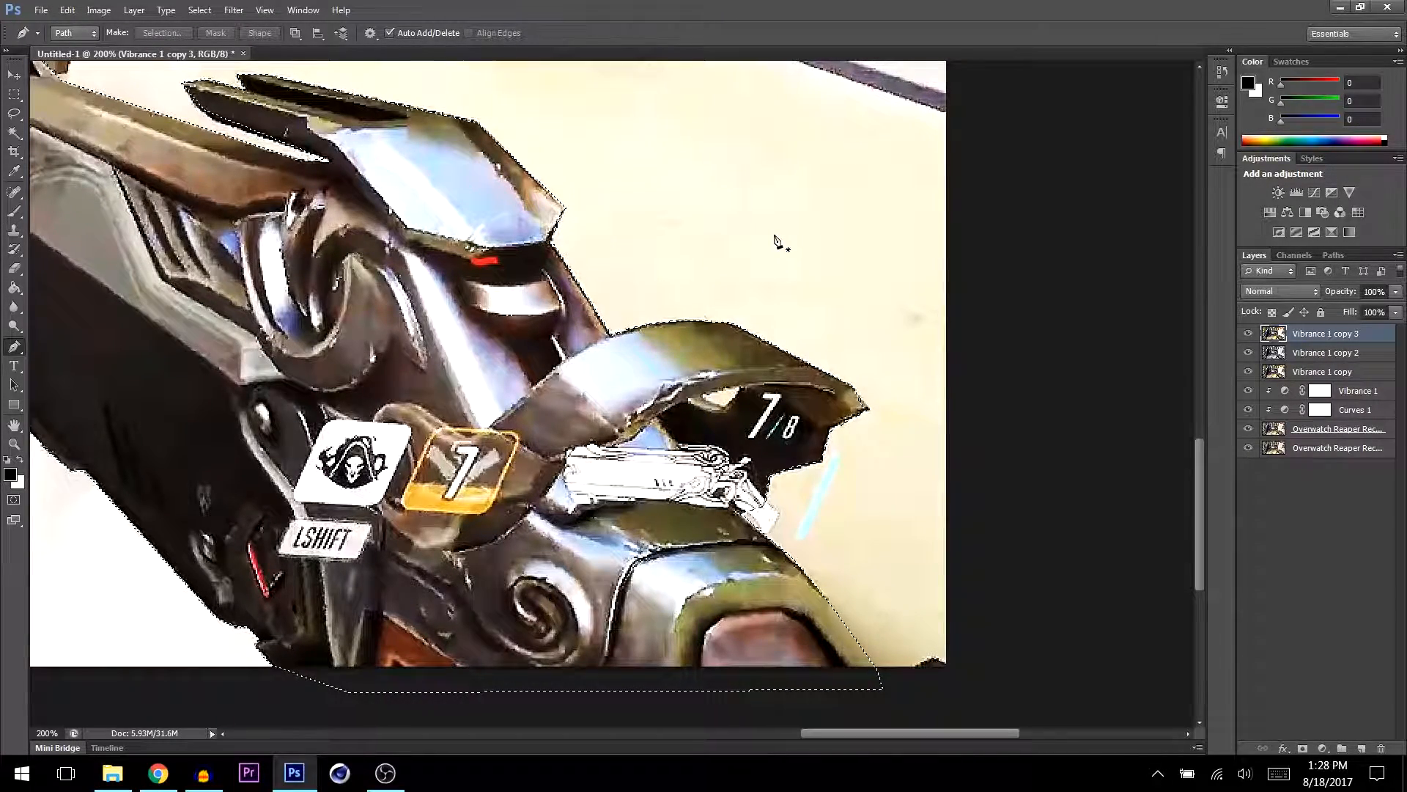
key(ctrl+j)
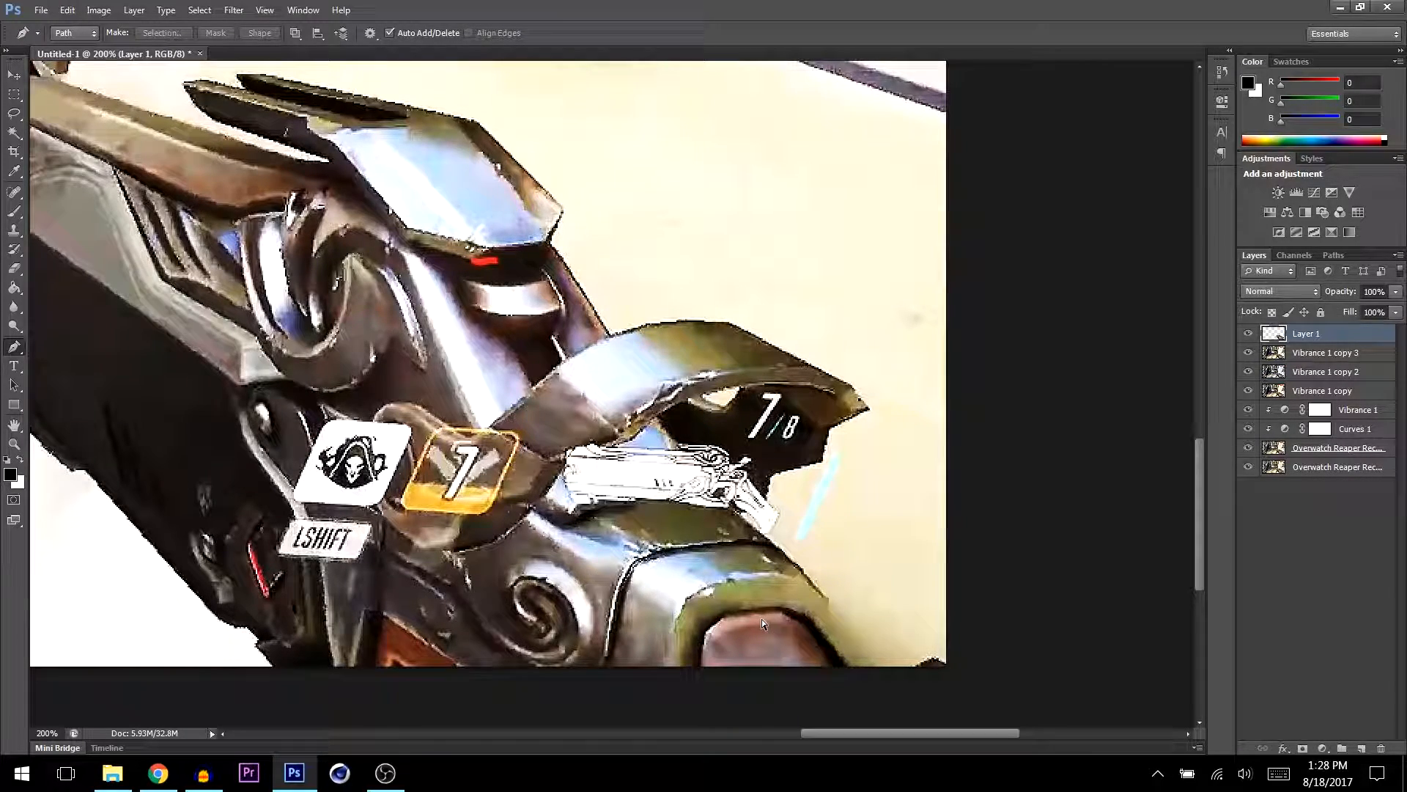
key(ctrl+z)
key(ctrl+alt+z)
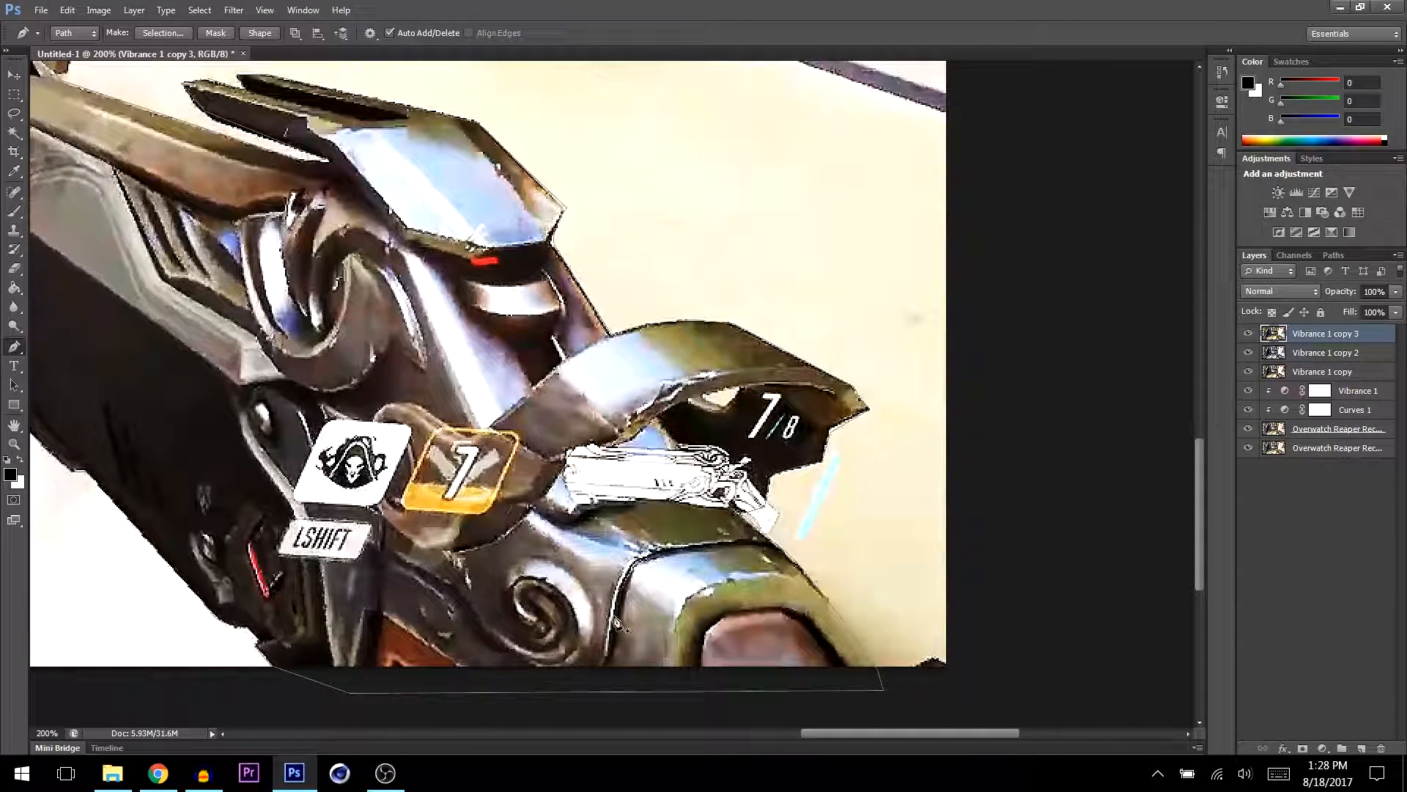
- Make a selection from the closed gun path and copy the selected gun from Vibrance 1 copy 3 onto its own layer
right_click(601, 574)
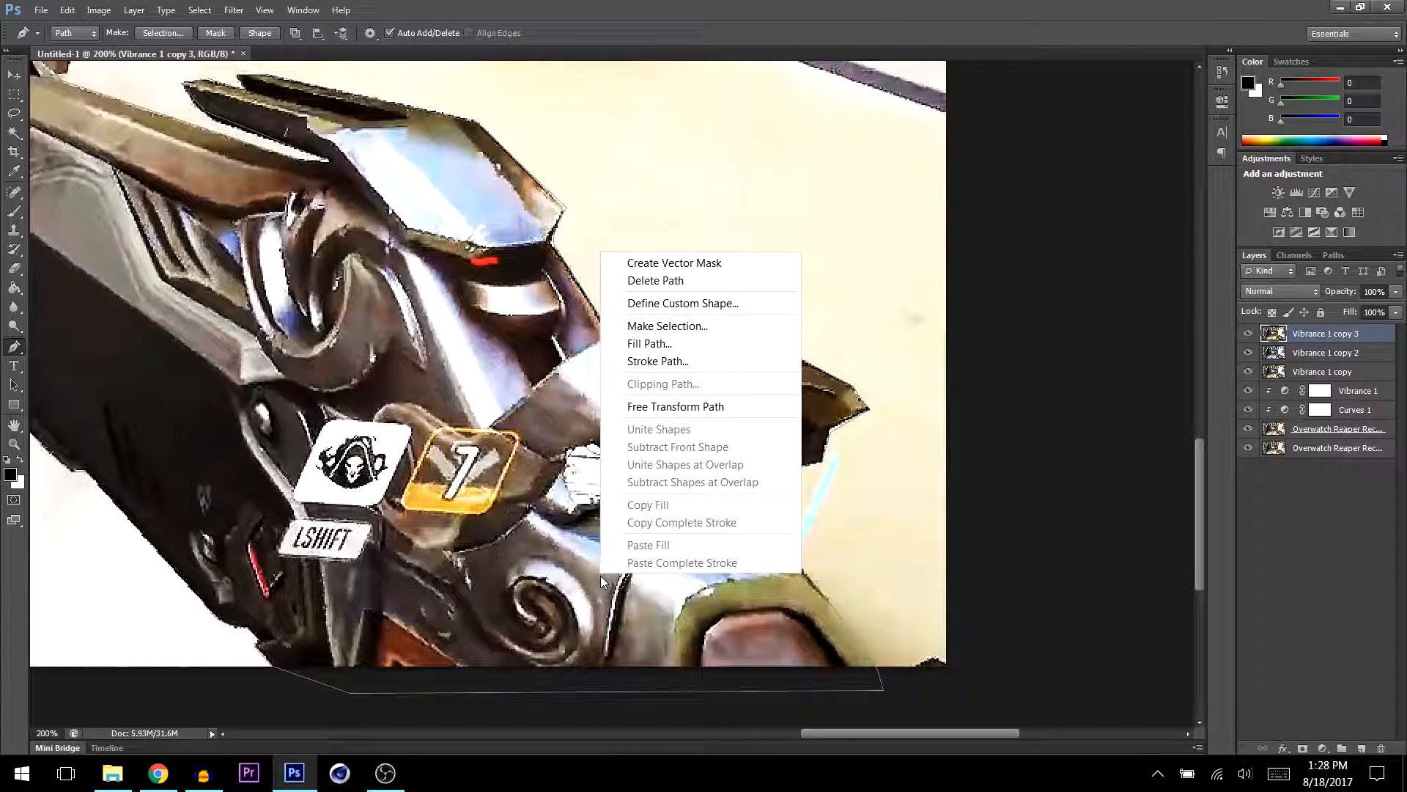
click(641, 326)
click(788, 229)
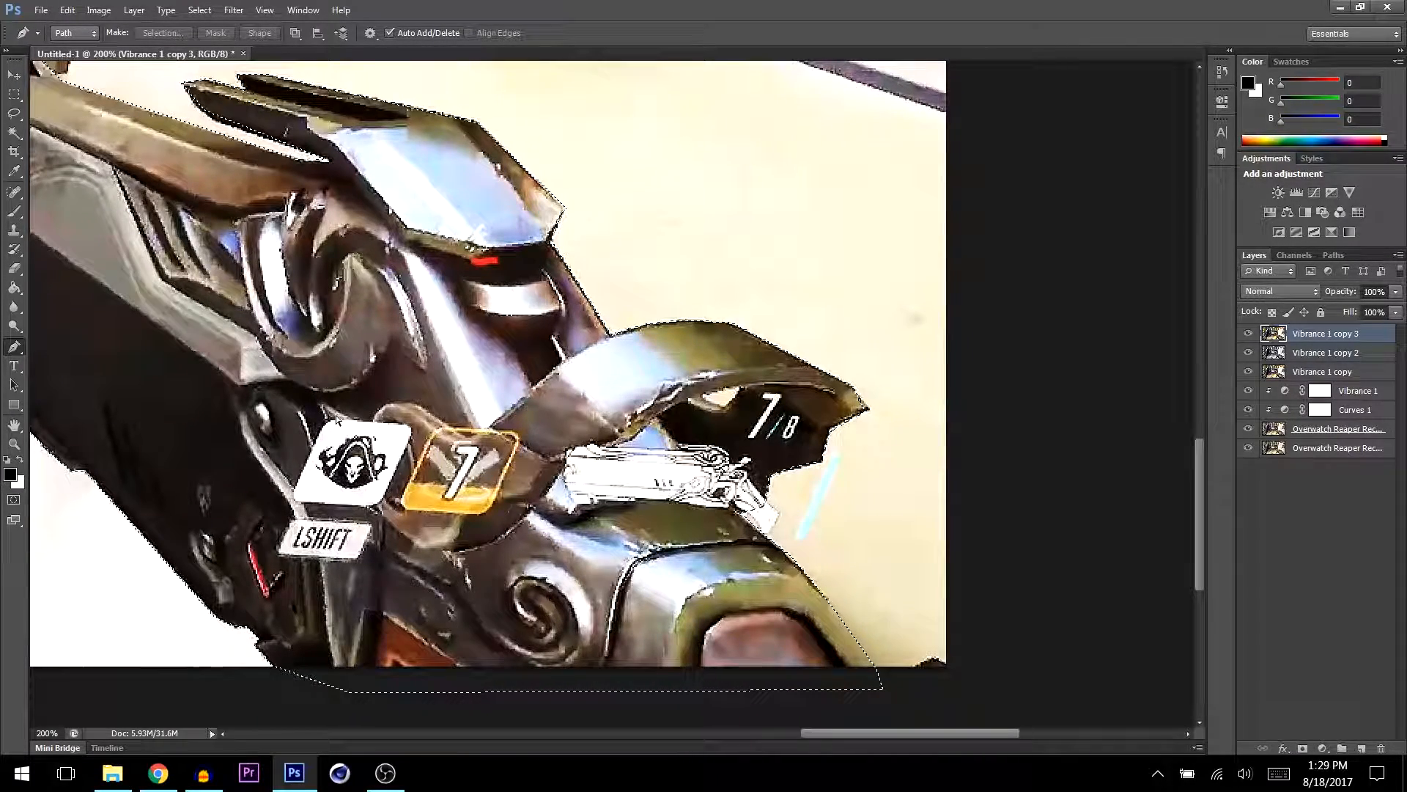
key(ctrl+j)
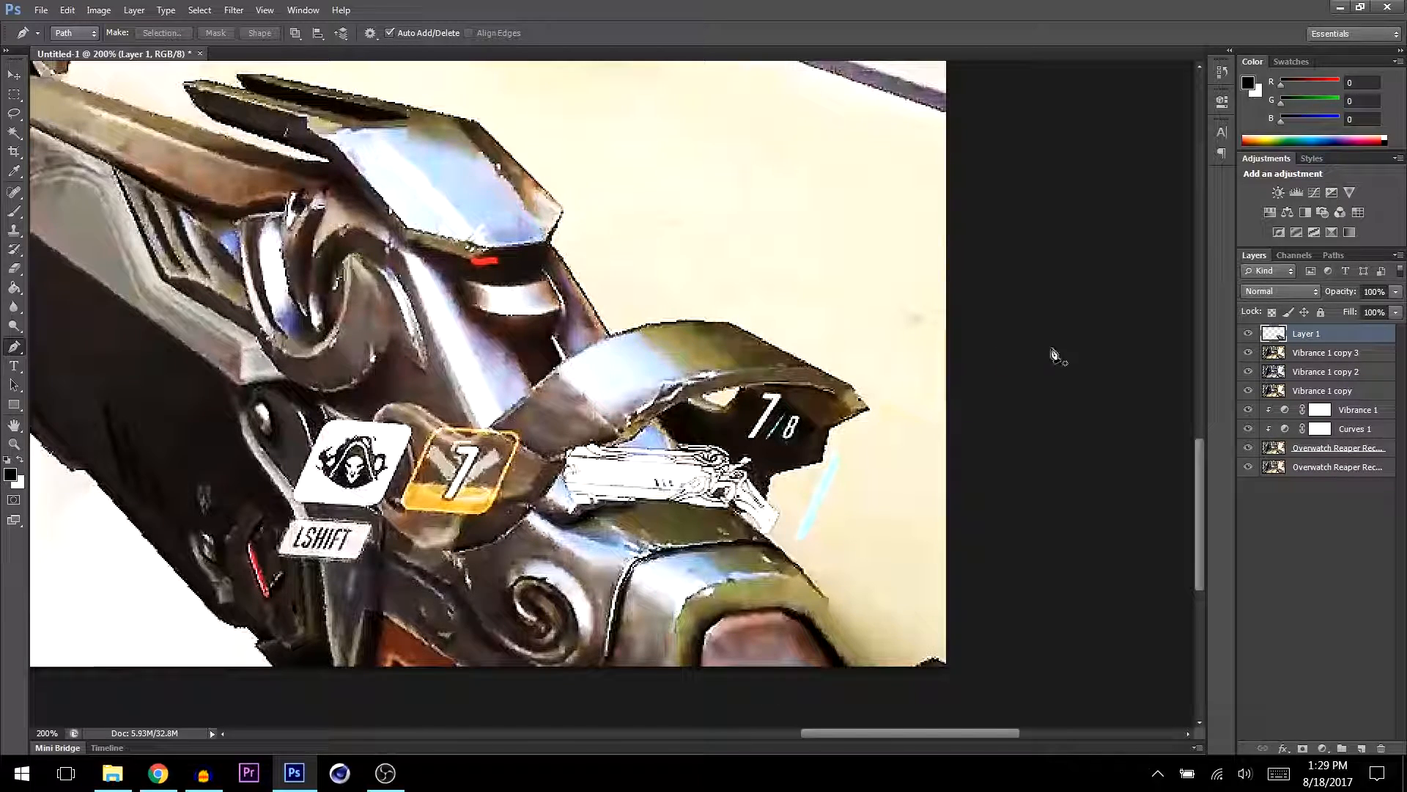
- Hide every layer except the cut-out gun and show the whole canvas to check the cut-out
drag(1247, 352, 1252, 445)
click(1248, 468)
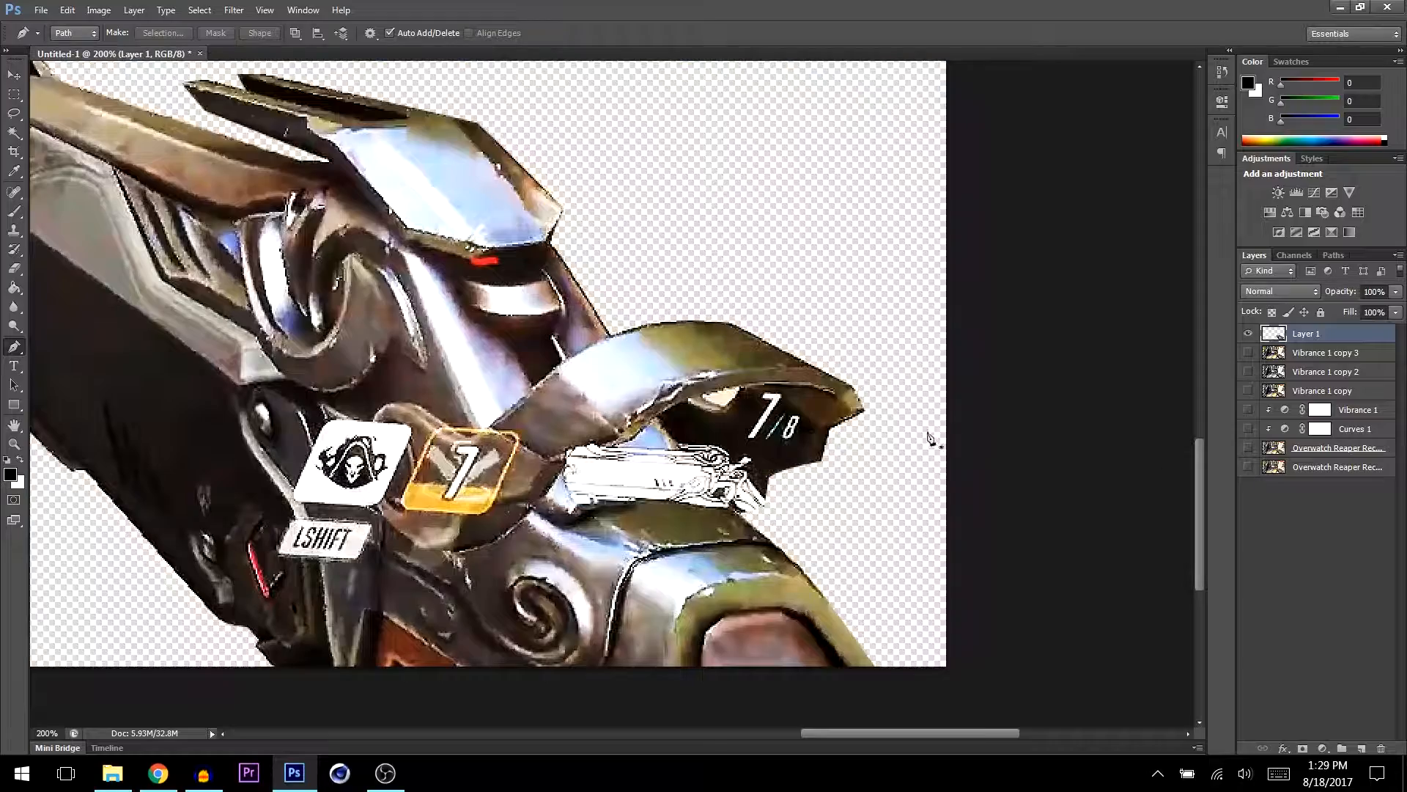
key(z)
right_click(767, 373)
click(811, 385)
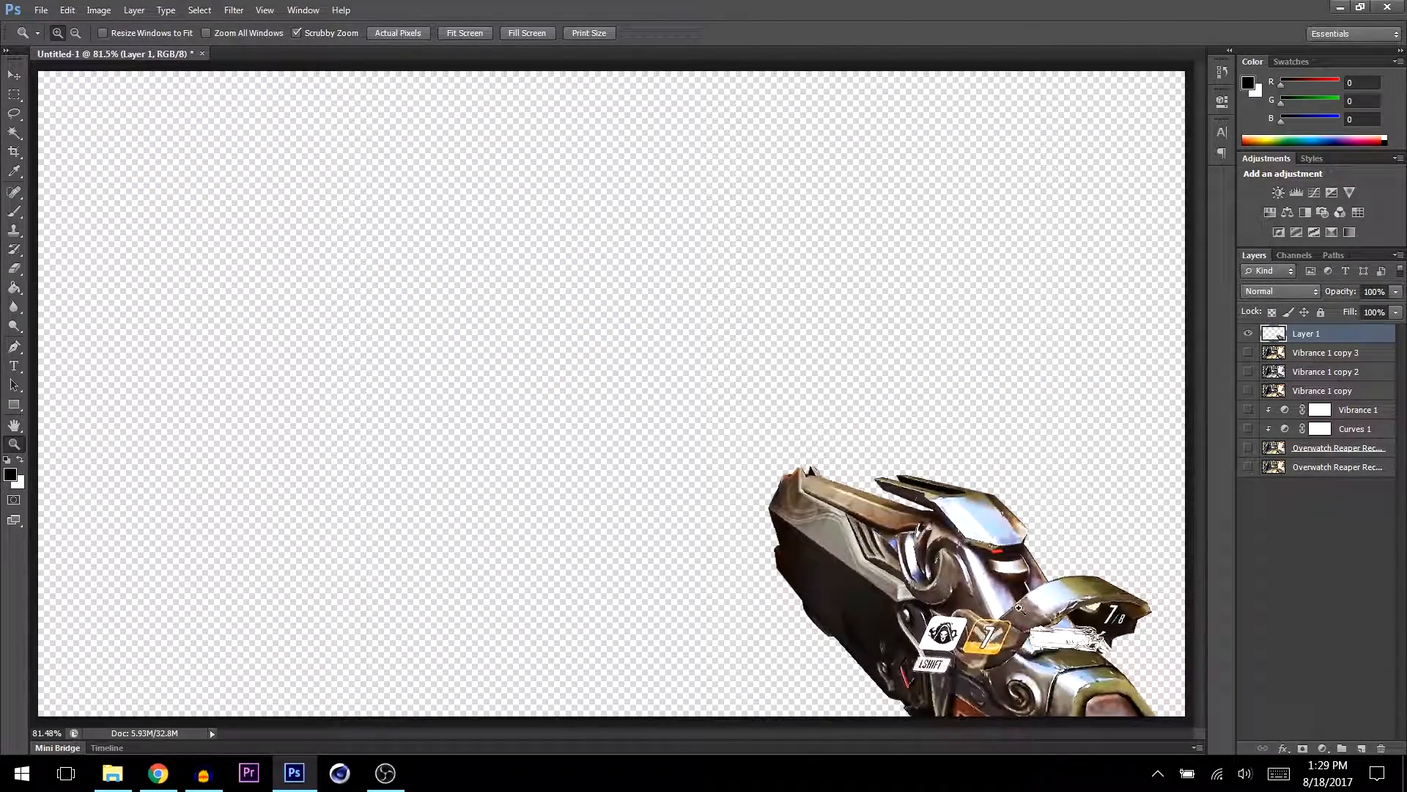
- Compare the cut-out gun with and without Vibrance 1 copy 3 beneath it, leaving that layer shown
click(1248, 352)
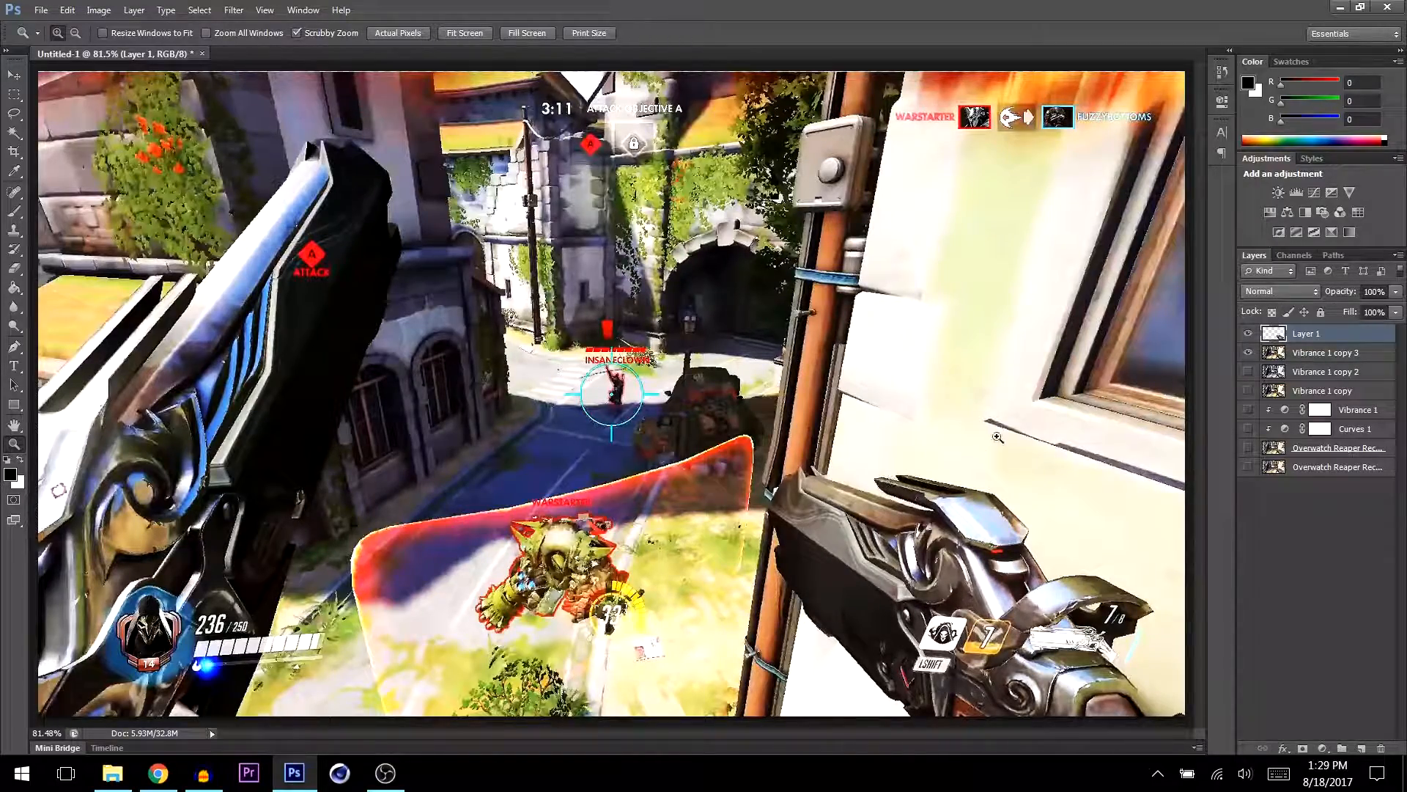
click(1243, 356)
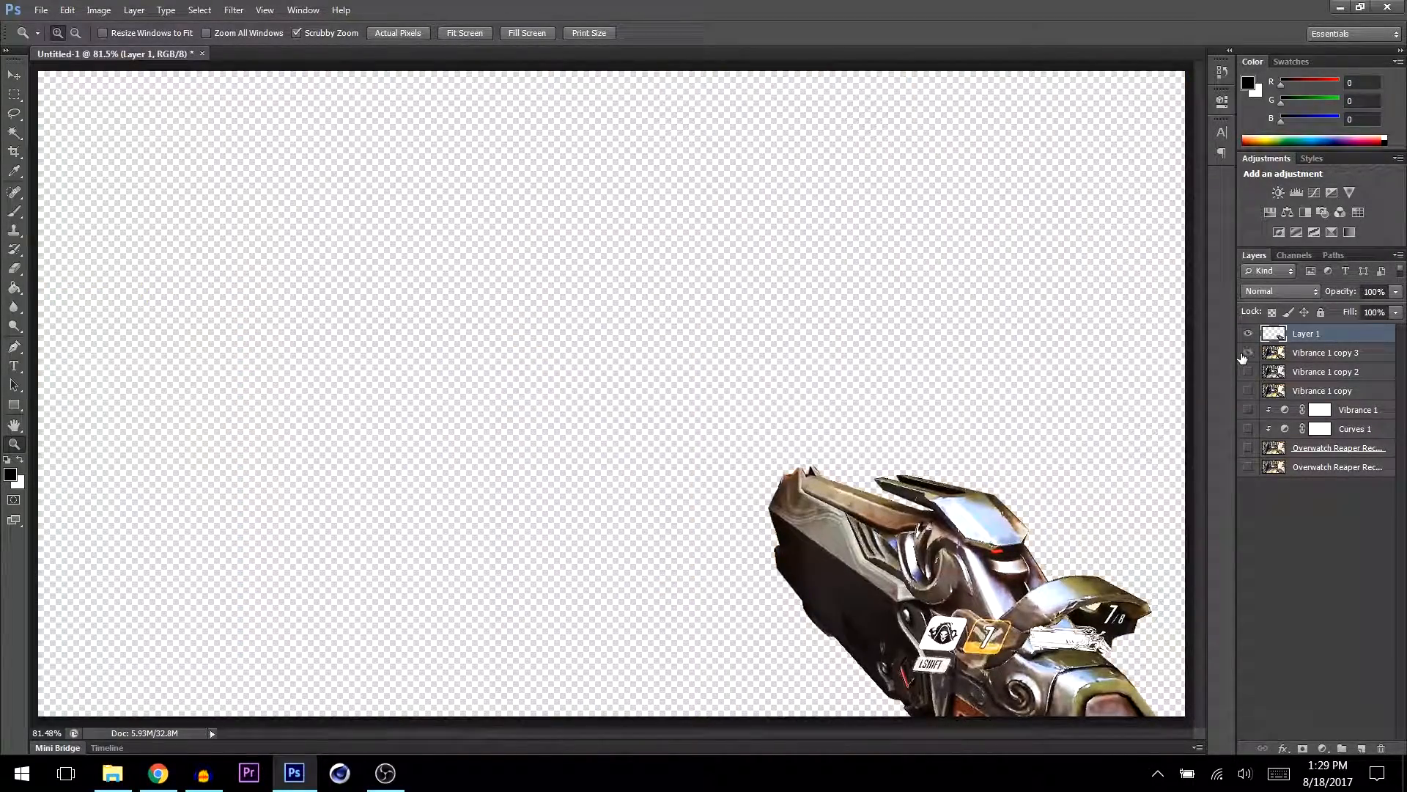
click(1247, 353)
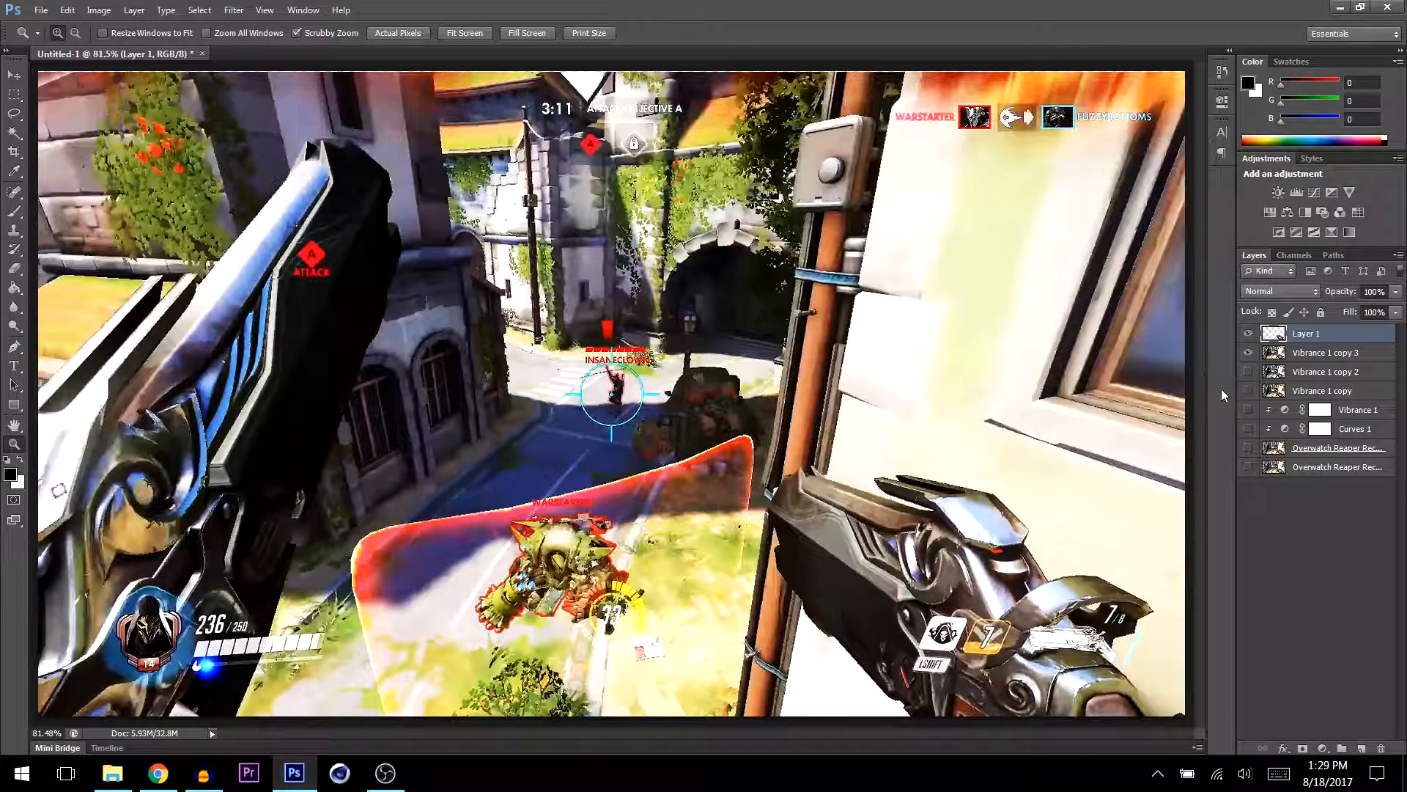
click(1250, 353)
click(1250, 353)
- Start a pen path at the canvas's bottom edge and trace up the lower outer edge of the left gun
key(p)
key(z)
click(232, 718)
click(233, 719)
key(p)
click(239, 664)
click(315, 486)
click(389, 247)
click(386, 242)
click(373, 239)
scroll(396, 245, up, 5)
click(383, 330)
click(395, 326)
scroll(498, 201, up, 3)
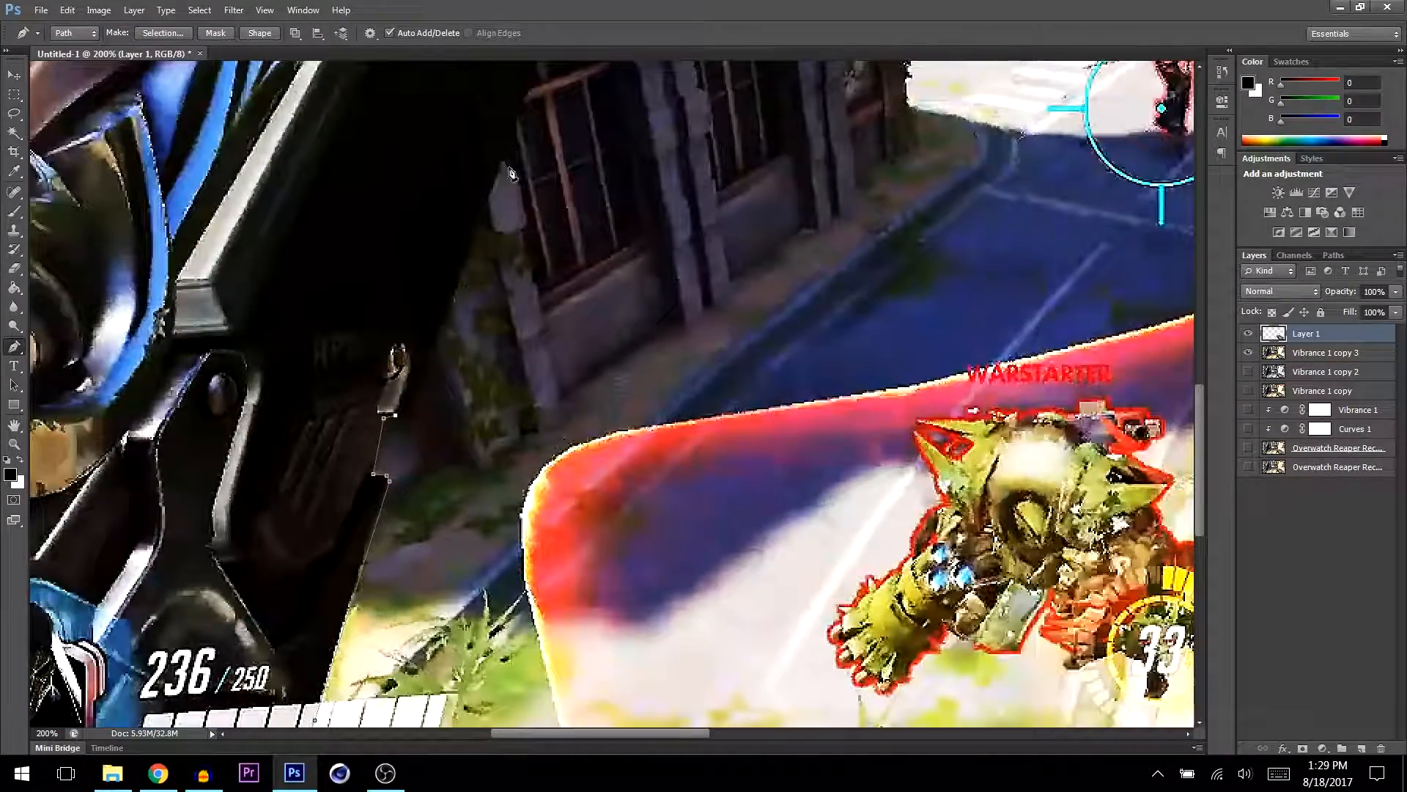
- Continue the pen path up the left gun's dark outer edge to the protruding notch near the muzzle
click(509, 148)
scroll(517, 150, up, 4)
click(561, 126)
click(586, 91)
scroll(634, 102, up, 1)
scroll(618, 137, up, 5)
click(612, 193)
scroll(620, 171, up, 2)
drag(640, 137, 678, 82)
scroll(678, 83, up, 5)
alt+click(640, 253)
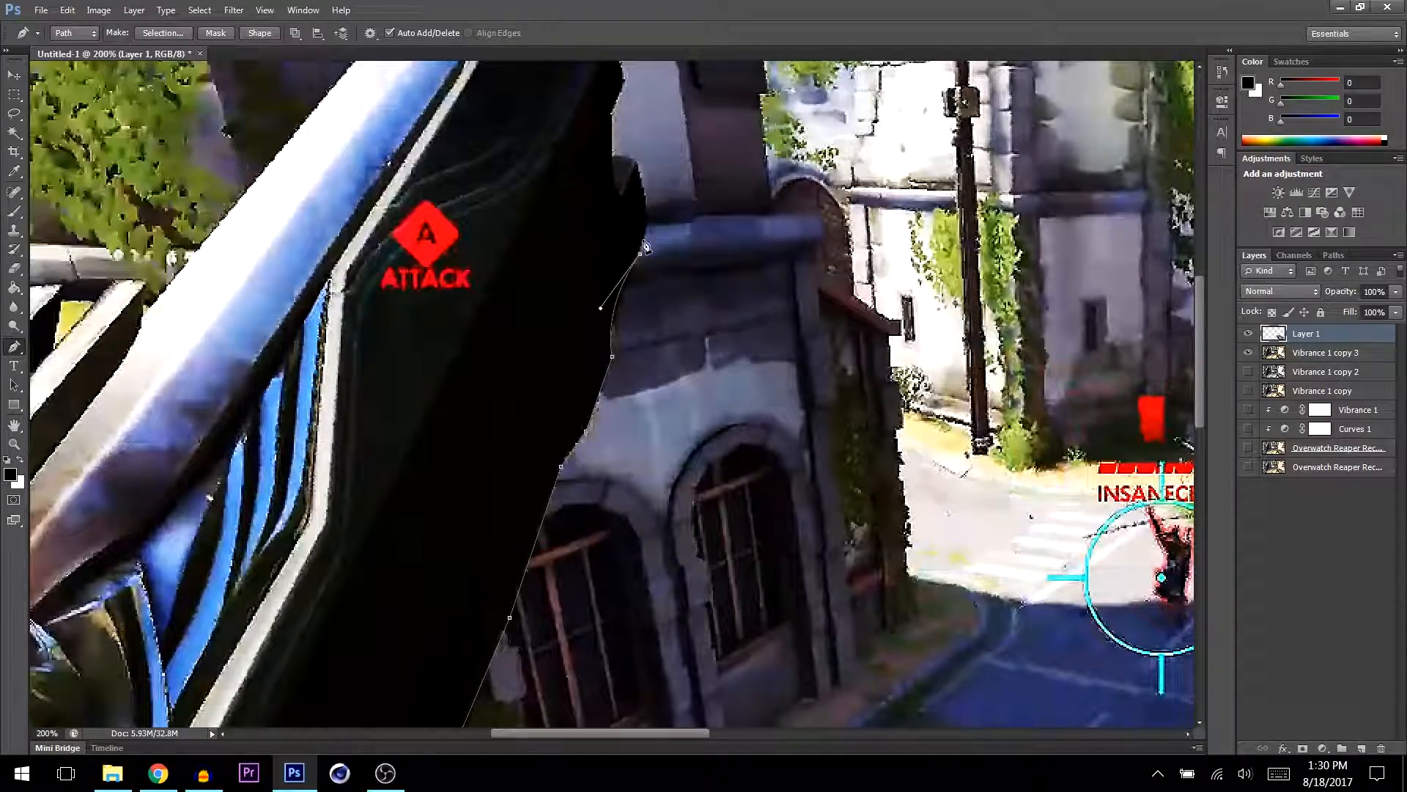
- Trace the pen path around the notch and across the top of the left gun's muzzle
scroll(645, 242, up, 1)
click(635, 189)
scroll(616, 185, up, 1)
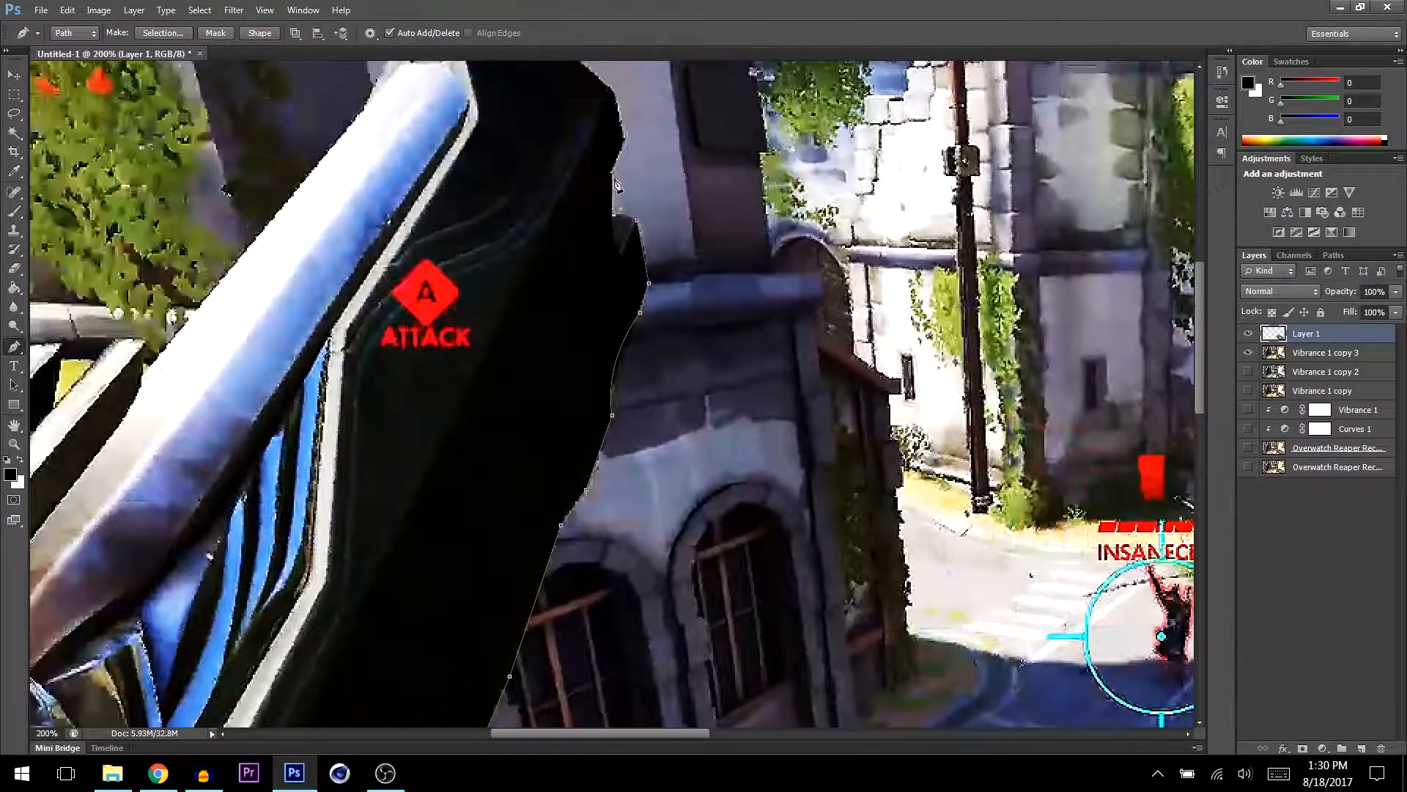
scroll(615, 185, up, 1)
scroll(625, 207, up, 1)
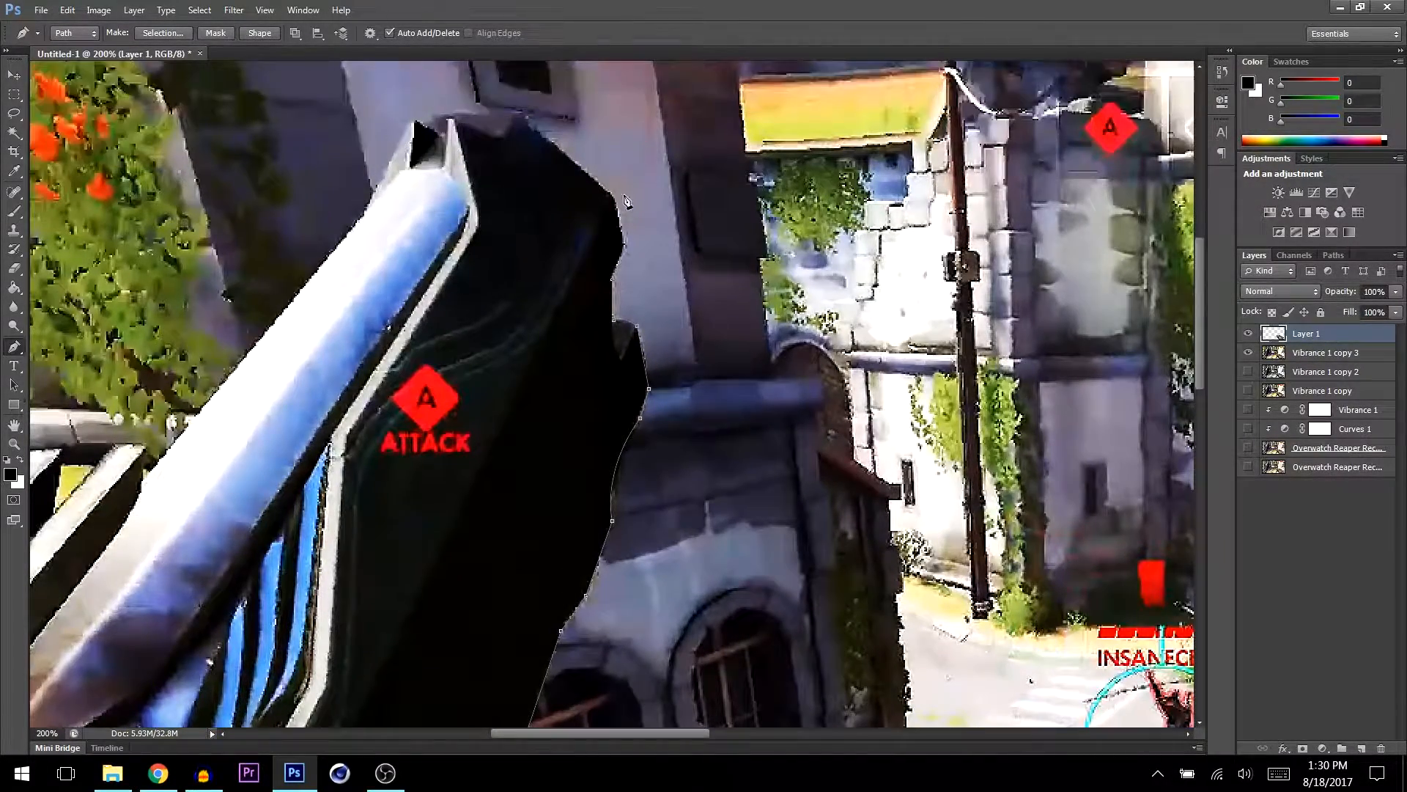
click(519, 117)
scroll(520, 117, up, 1)
click(436, 162)
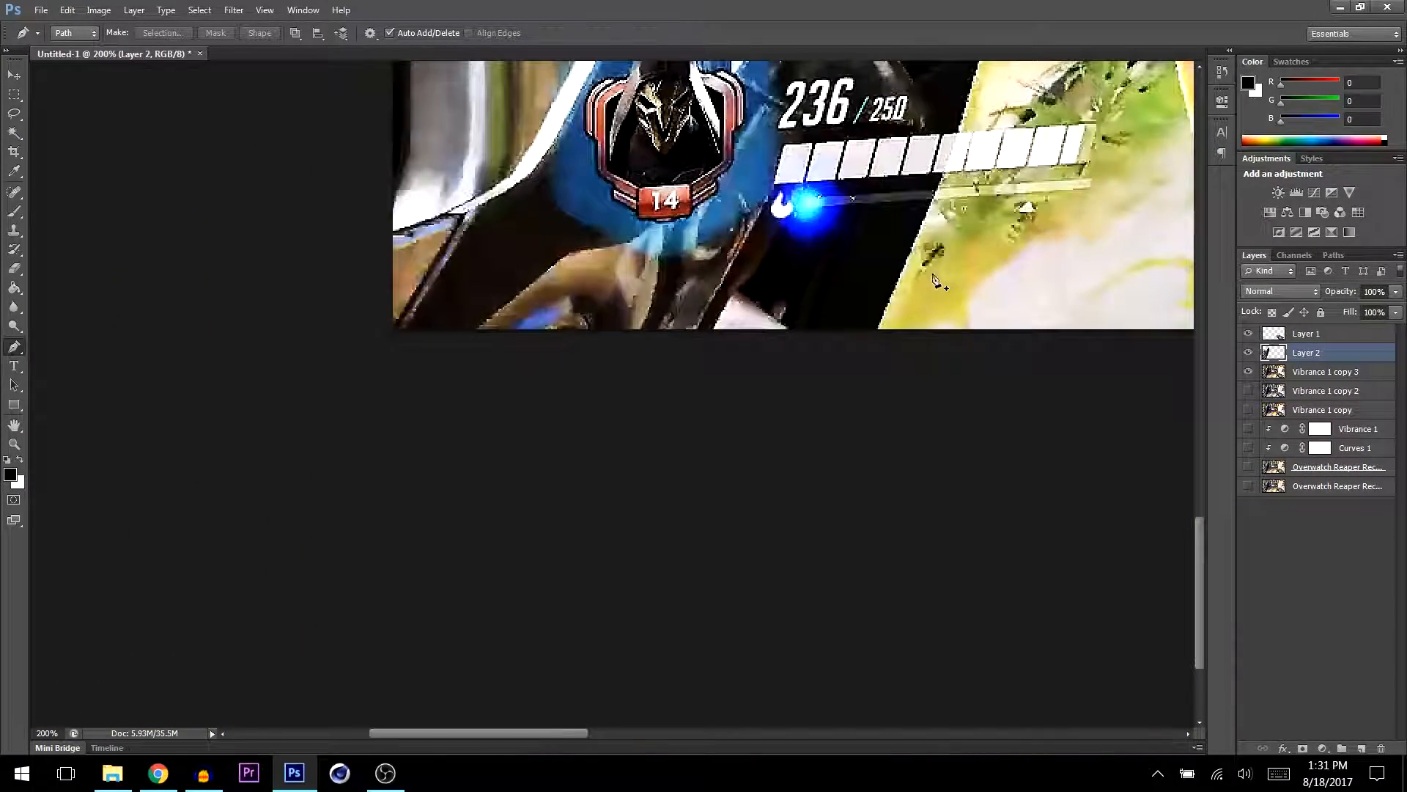
- Fit the whole canvas in view and check both cut-out guns with Vibrance 1 copy 3 hidden, then show it again
key(z)
right_click(953, 271)
click(986, 284)
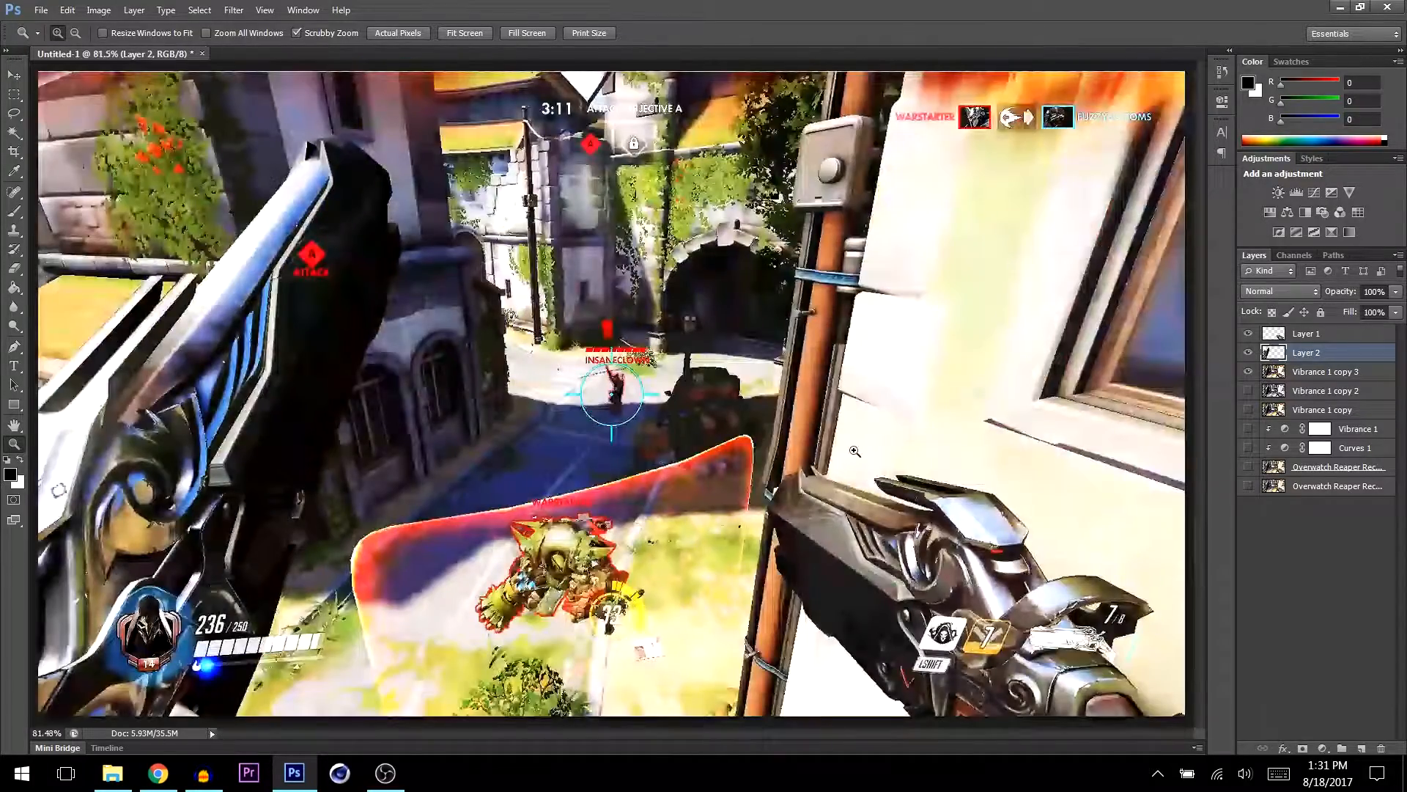
click(1248, 371)
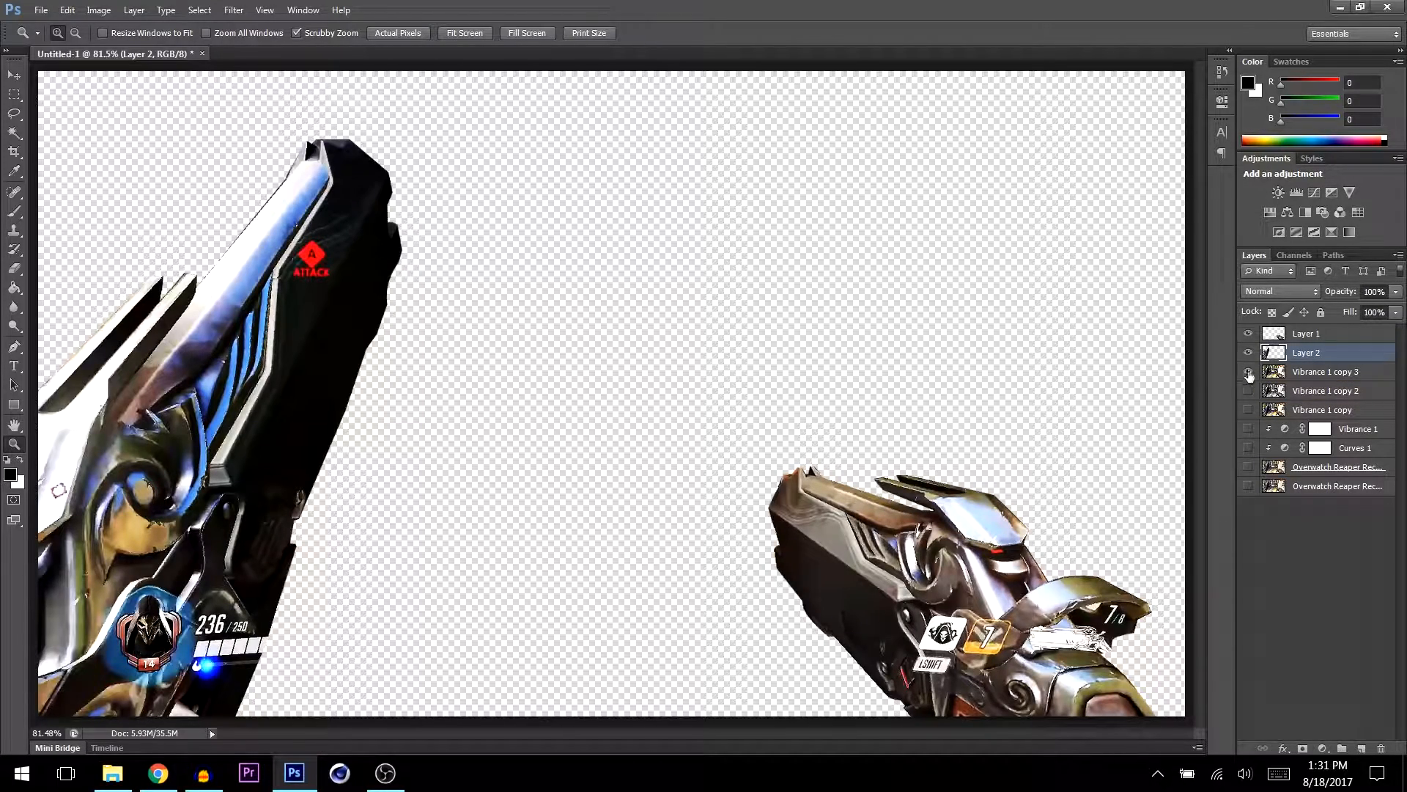
click(1248, 372)
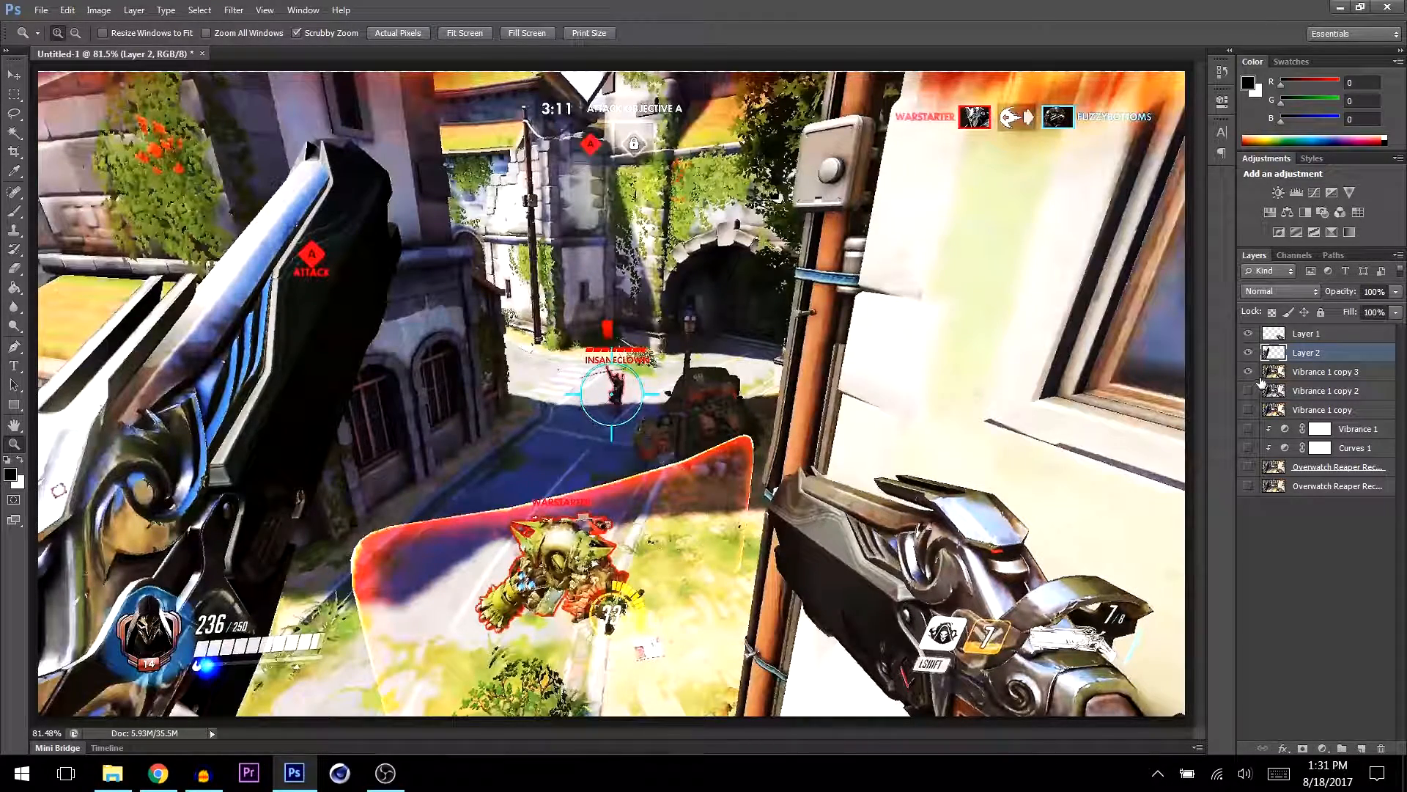
- Apply a Gaussian Blur with a 2.5-pixel radius to the Vibrance 1 copy 3 layer
click(1328, 377)
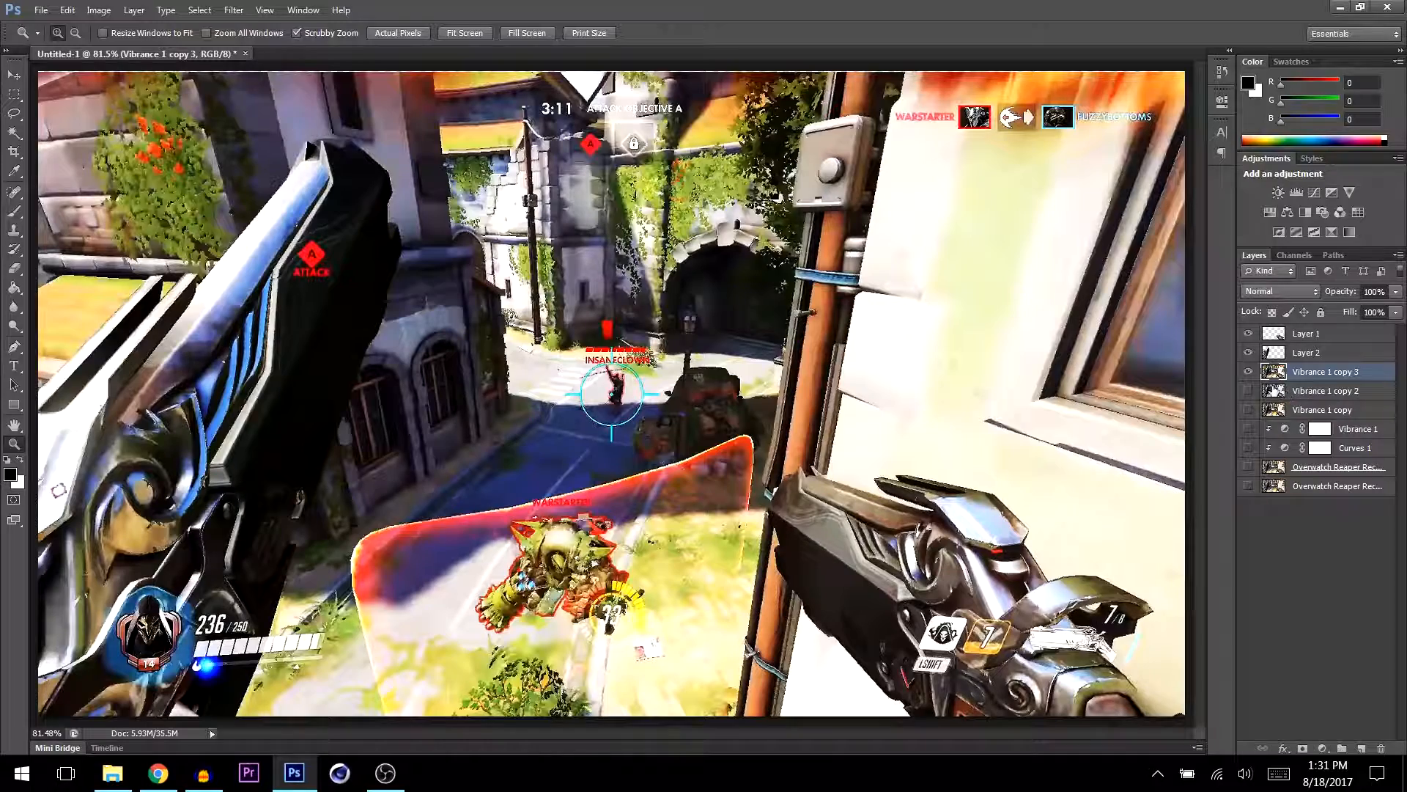
click(236, 12)
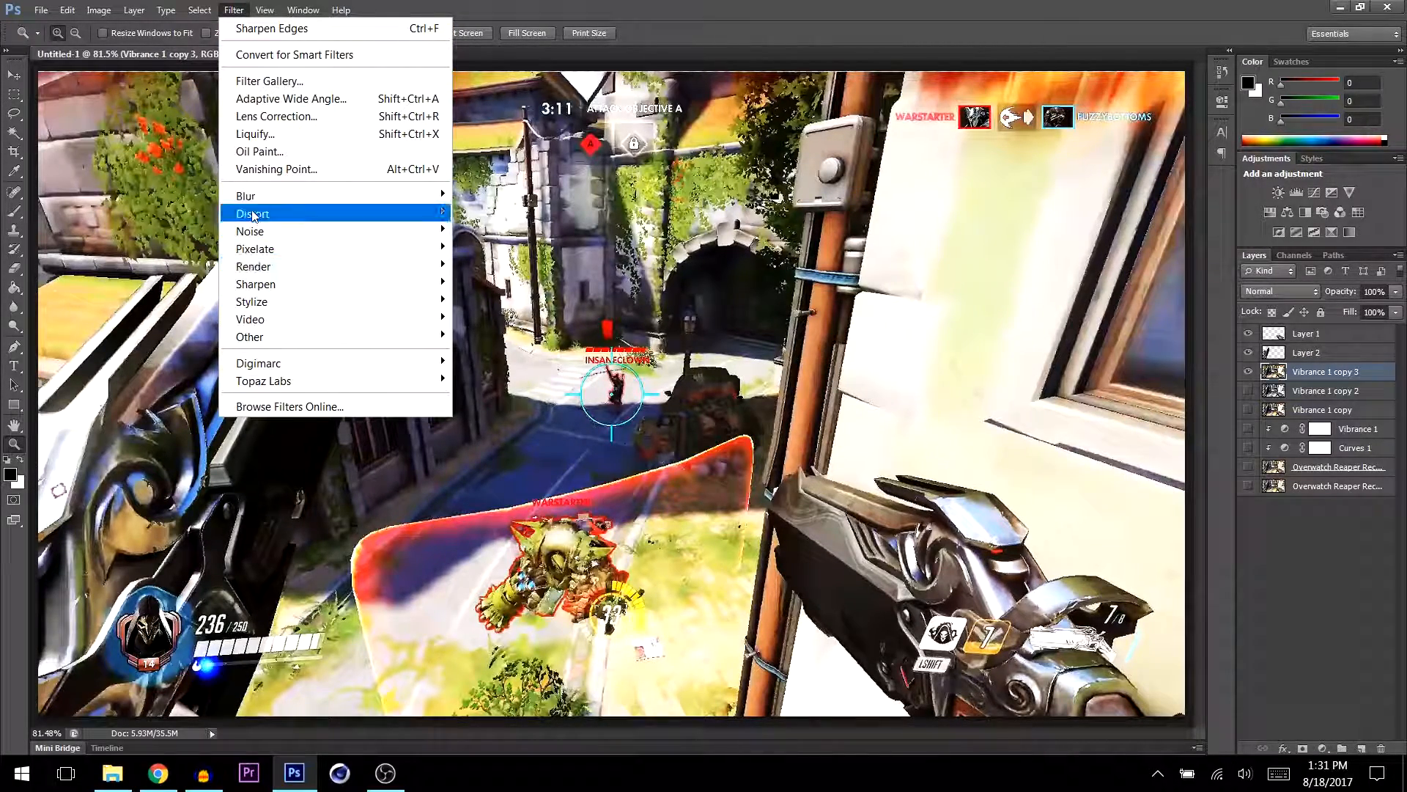
click(231, 10)
click(230, 10)
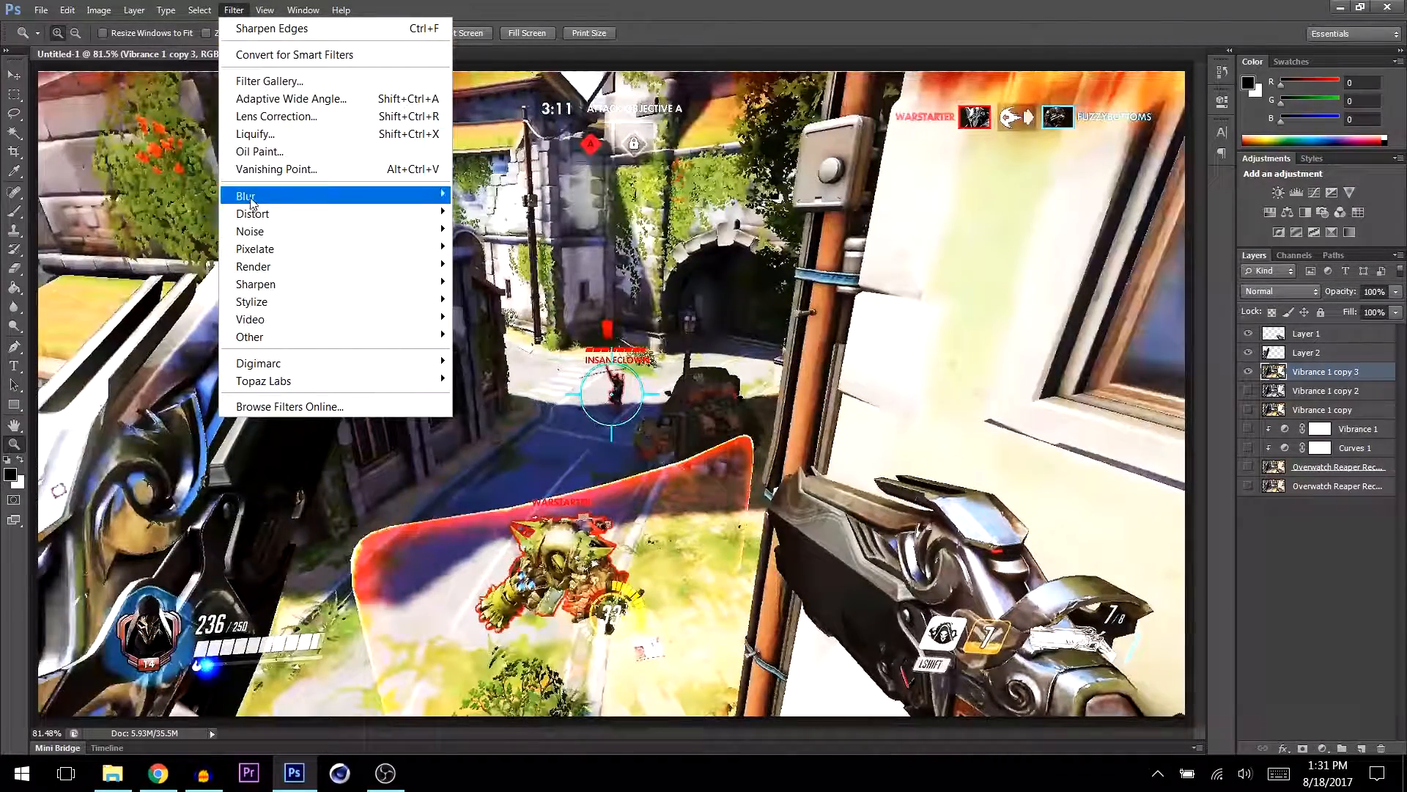
mouse_move(250, 200)
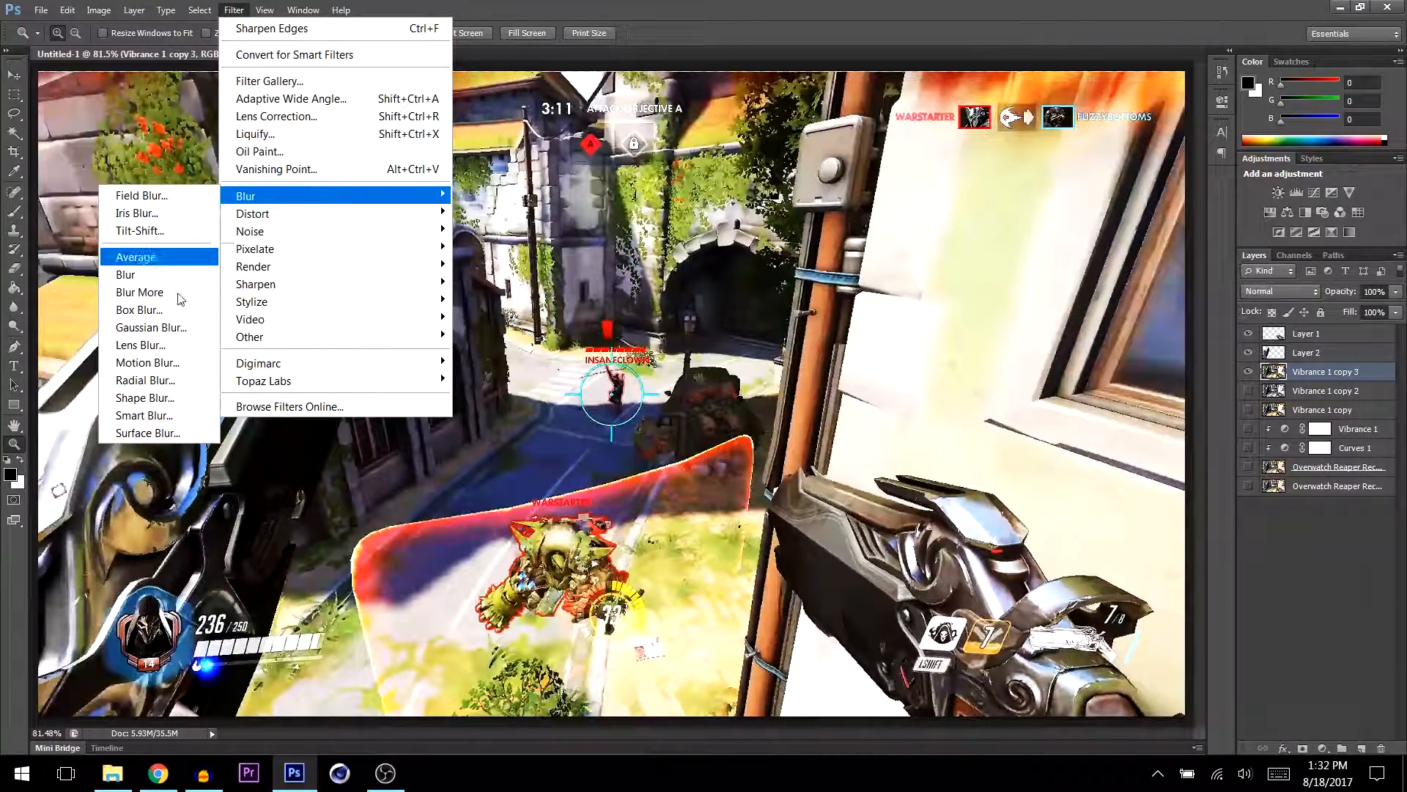
click(139, 328)
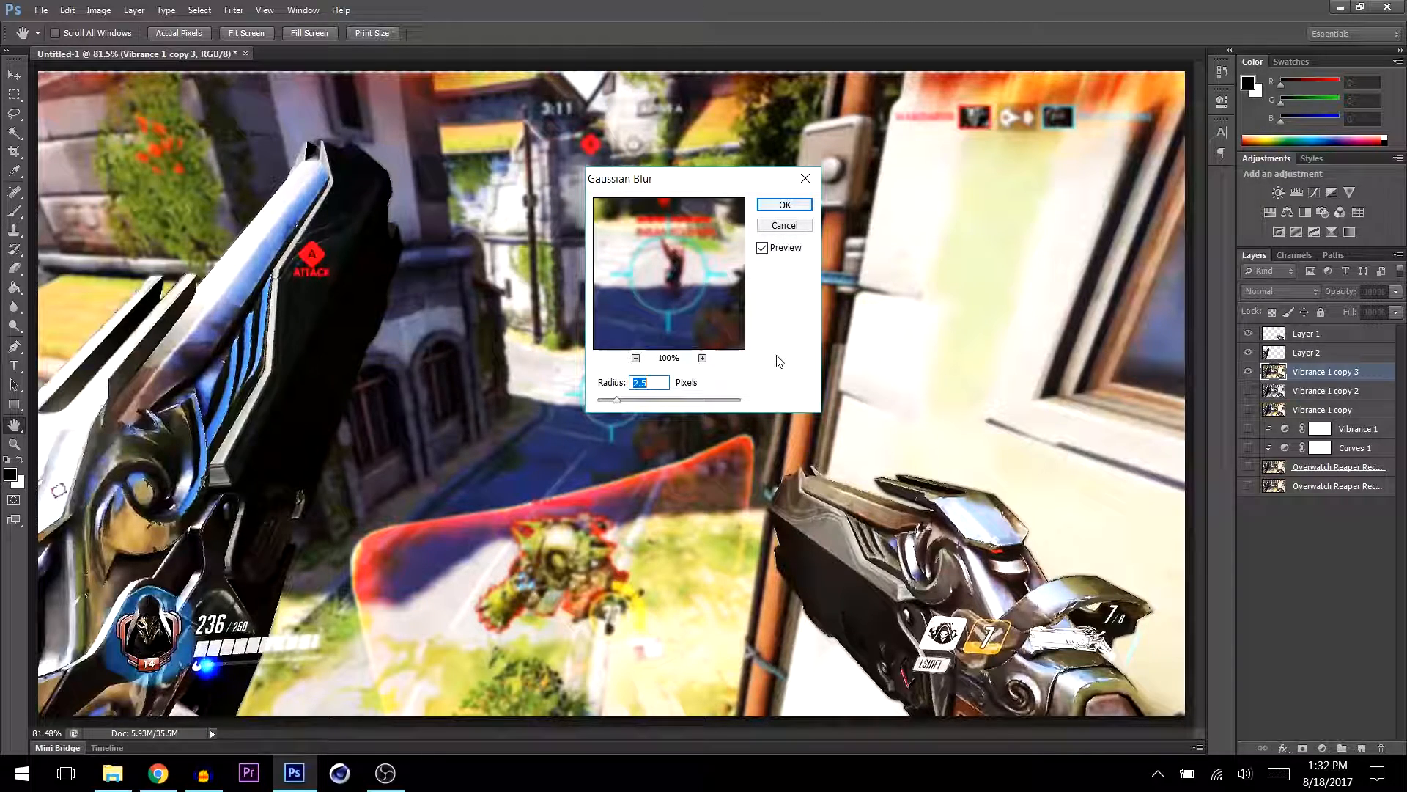
text(3)
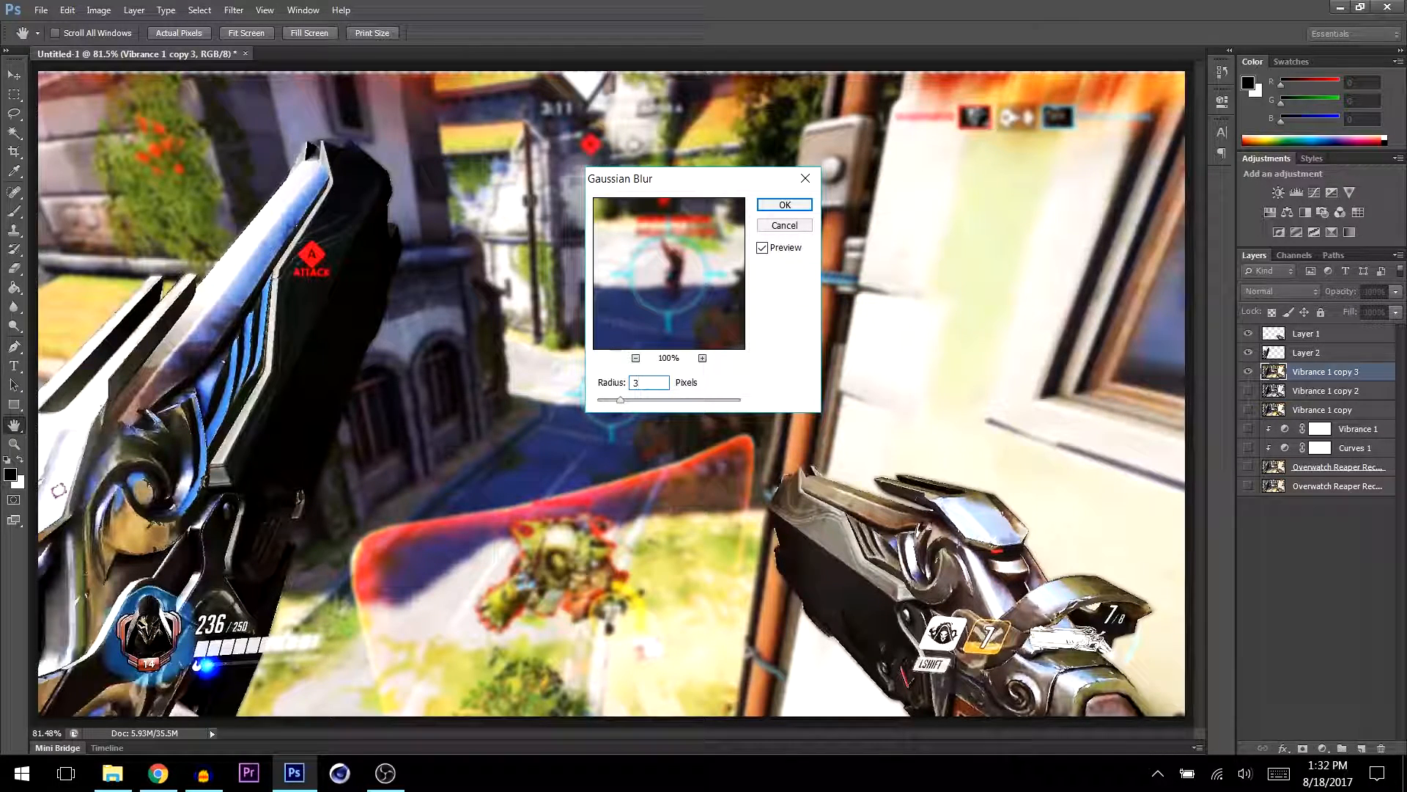
text(0)
text(2.5)
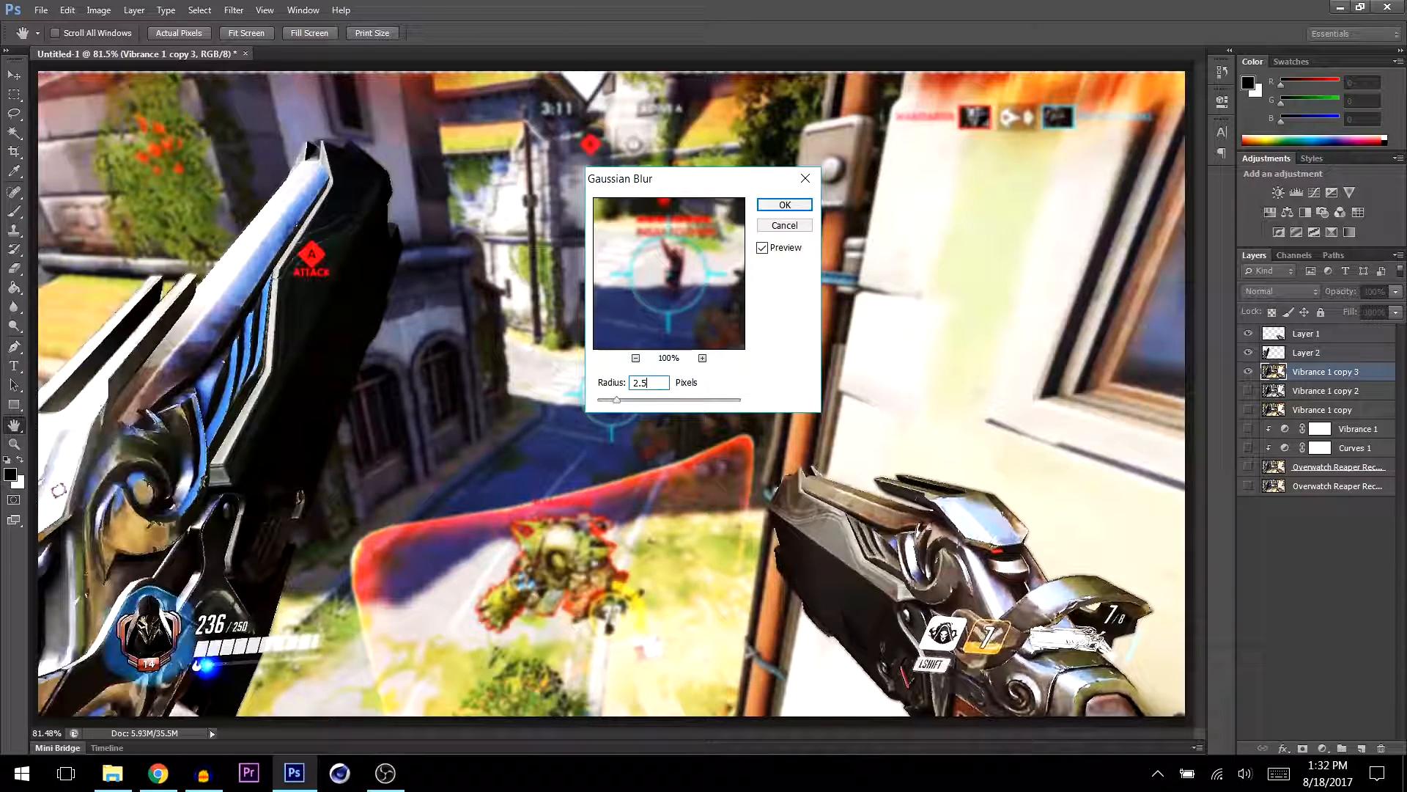
key(Return)
key(z)
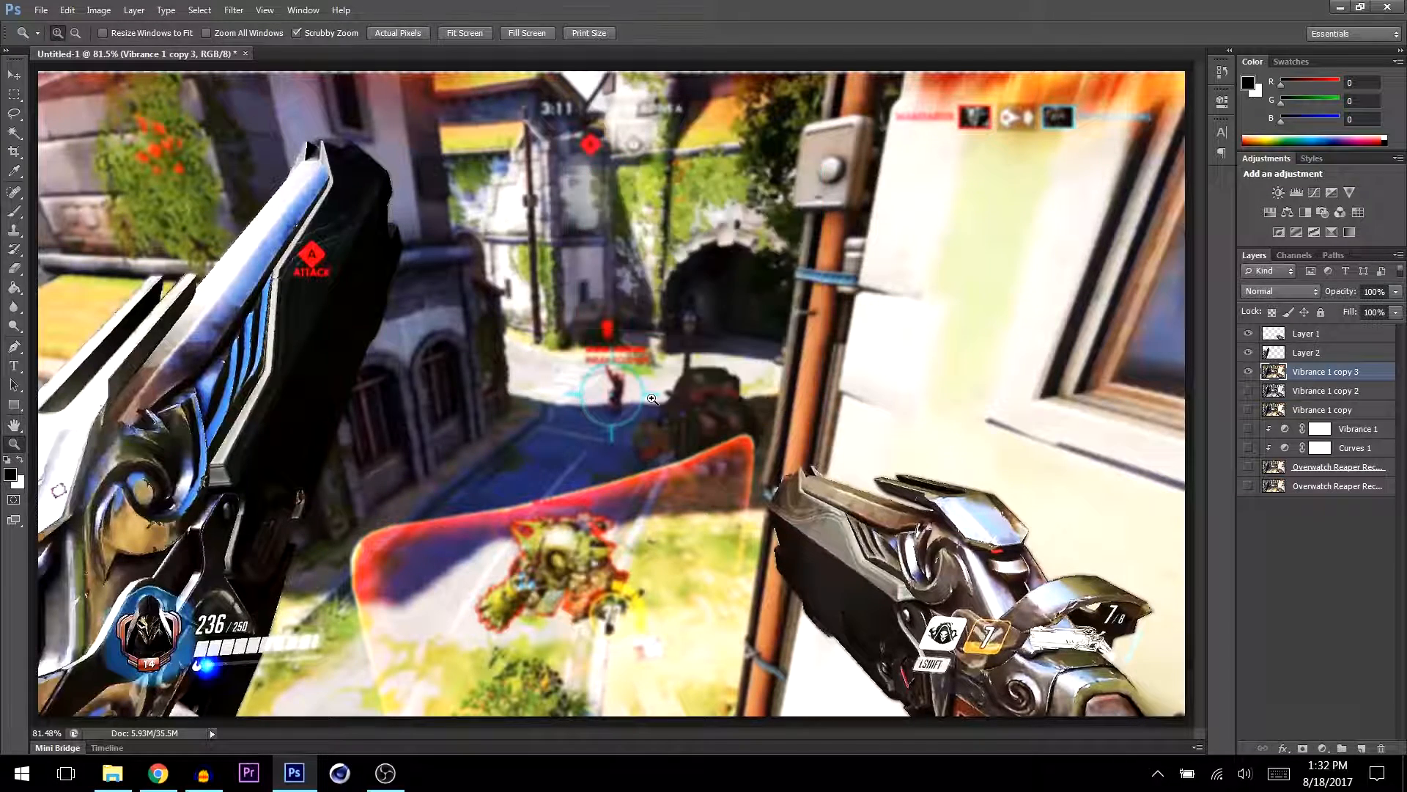
- Delete the Vibrance 1 copy 2 layer and make Vibrance 1 copy visible beneath the blurred layer
click(1308, 395)
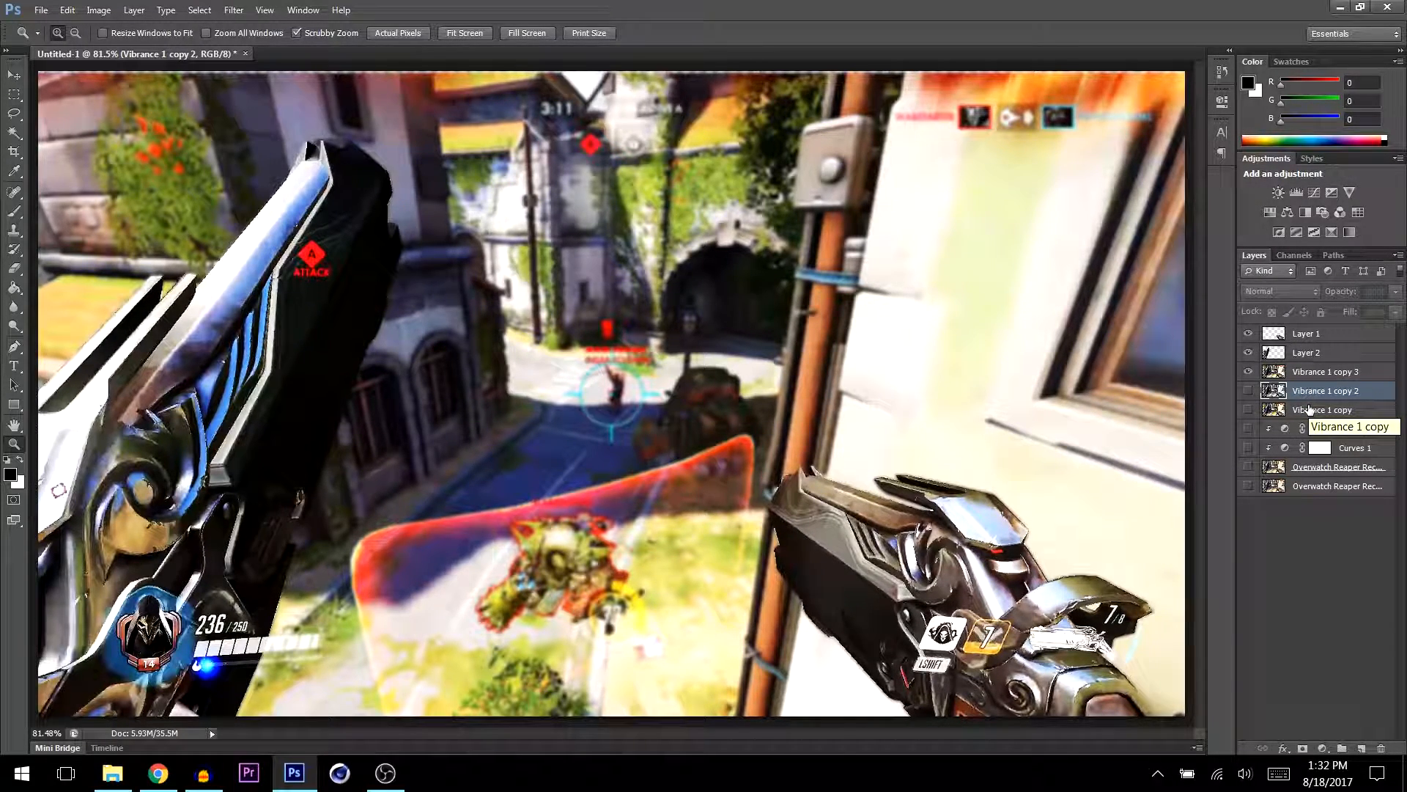
click(1246, 391)
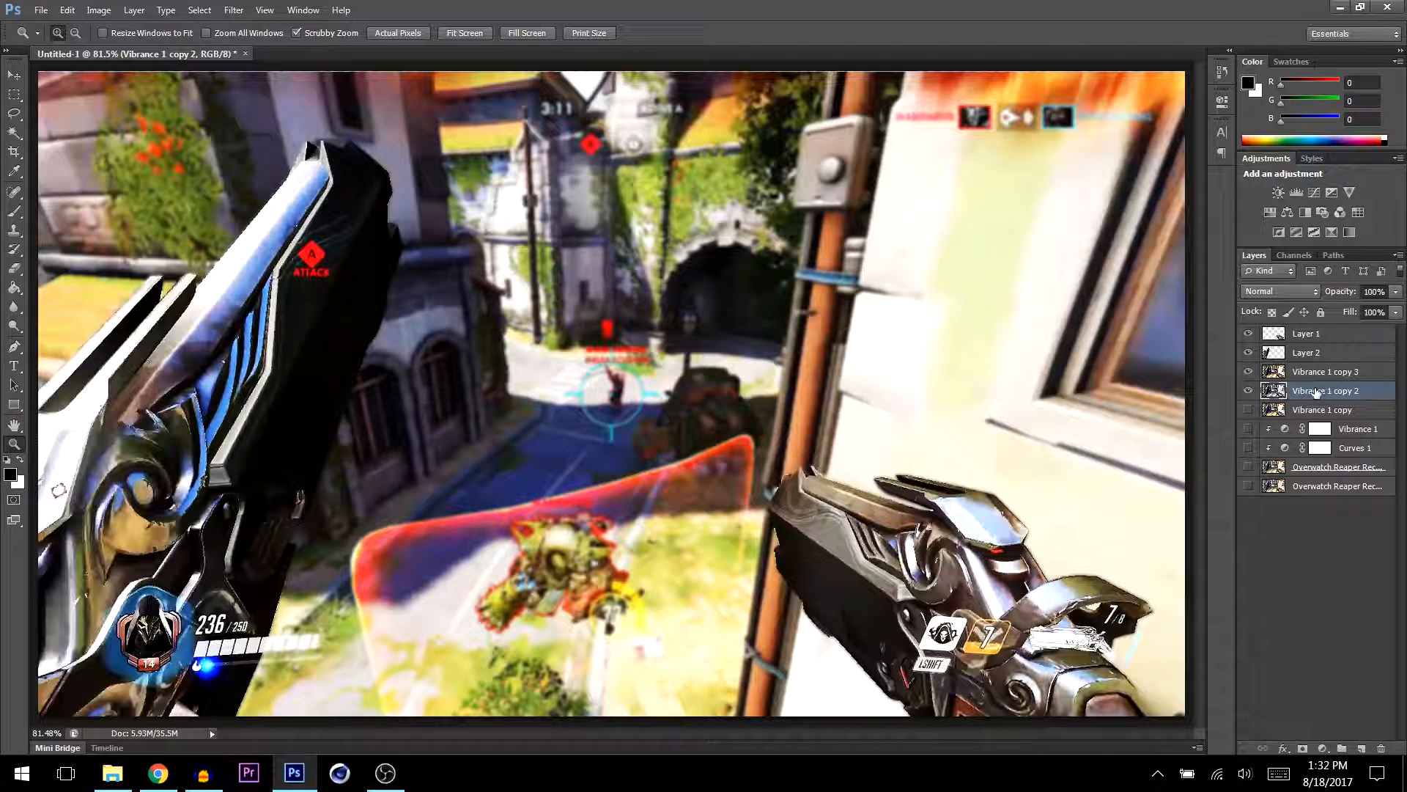
click(1309, 411)
click(1307, 396)
key(Delete)
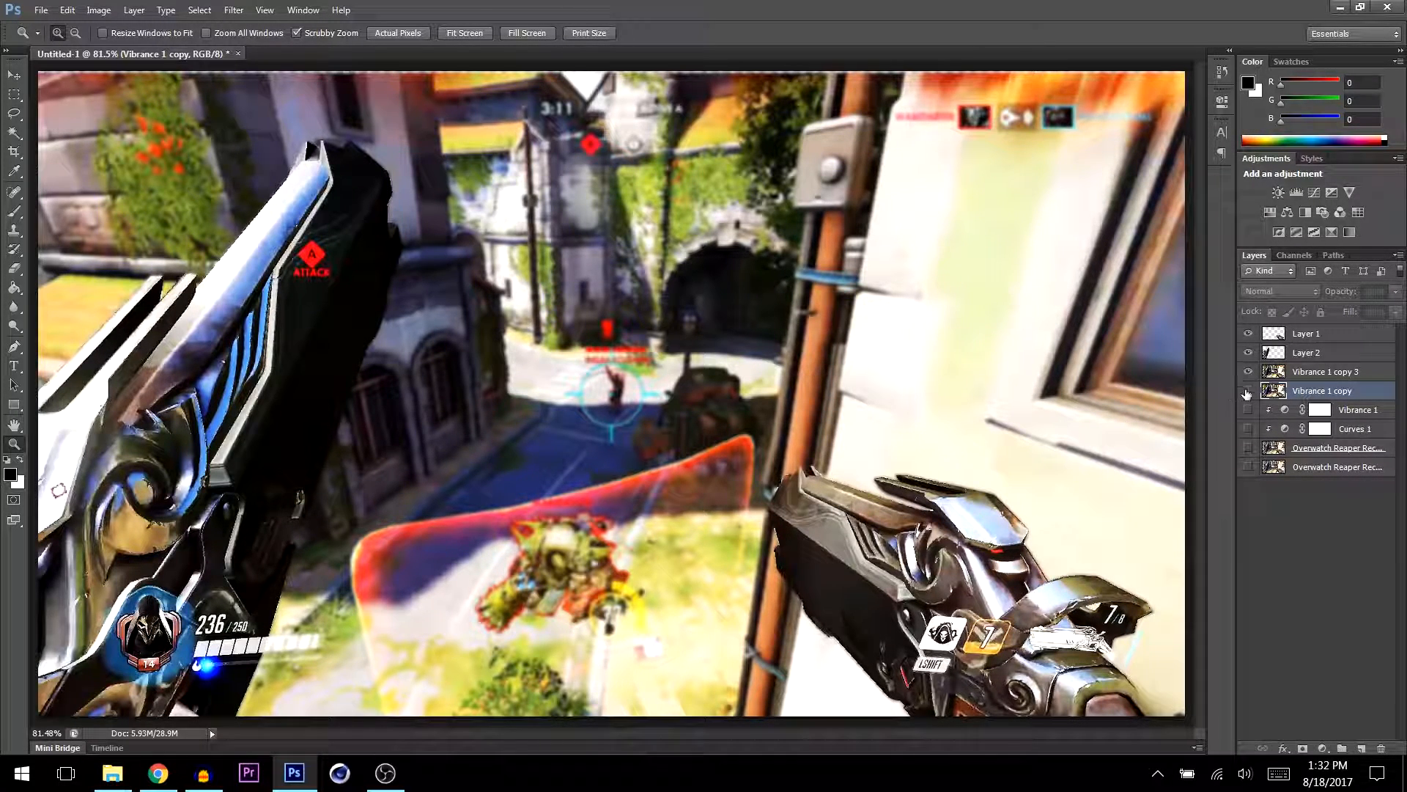
click(1247, 392)
- Add a layer mask to the blurred Vibrance 1 copy 3 layer and activate the Brush tool
click(1312, 375)
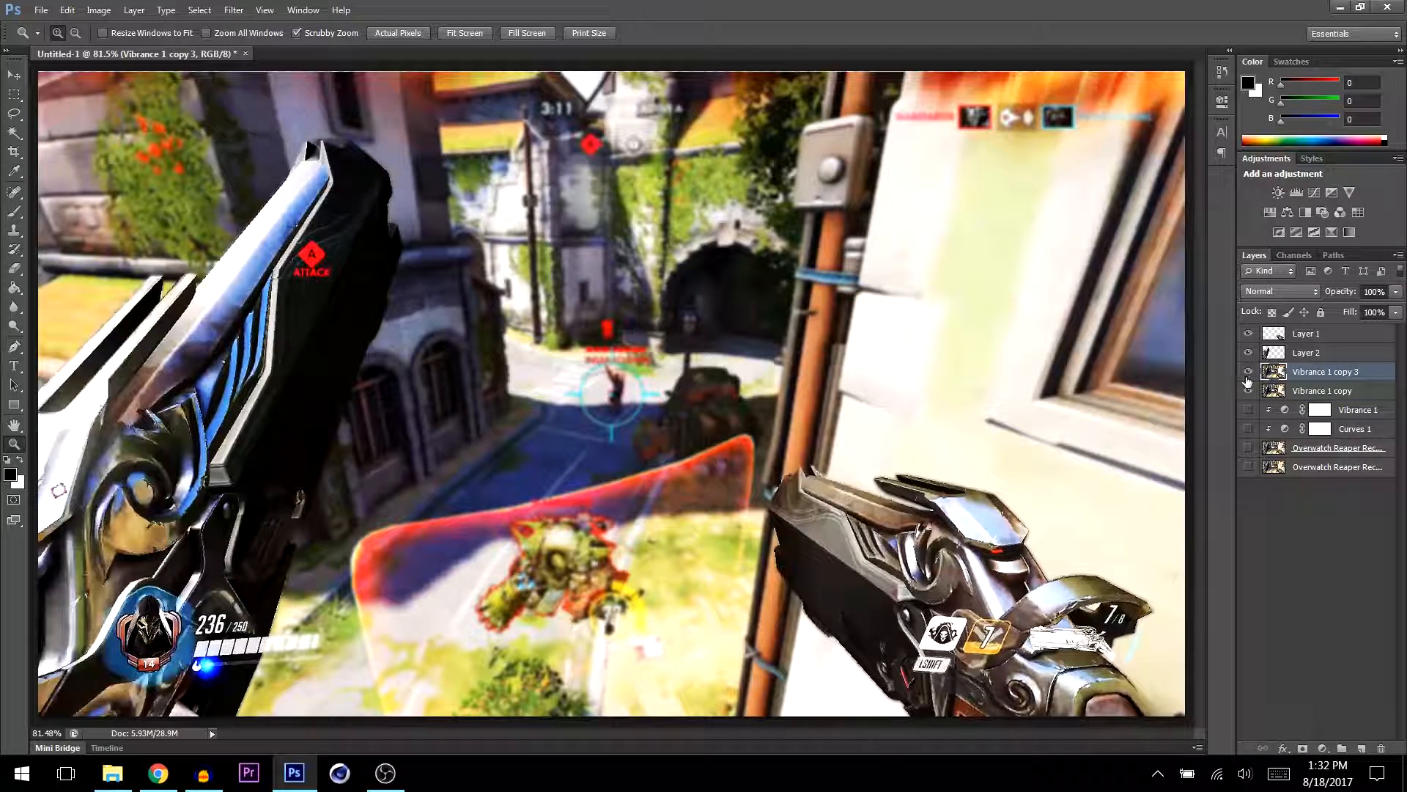
click(1302, 749)
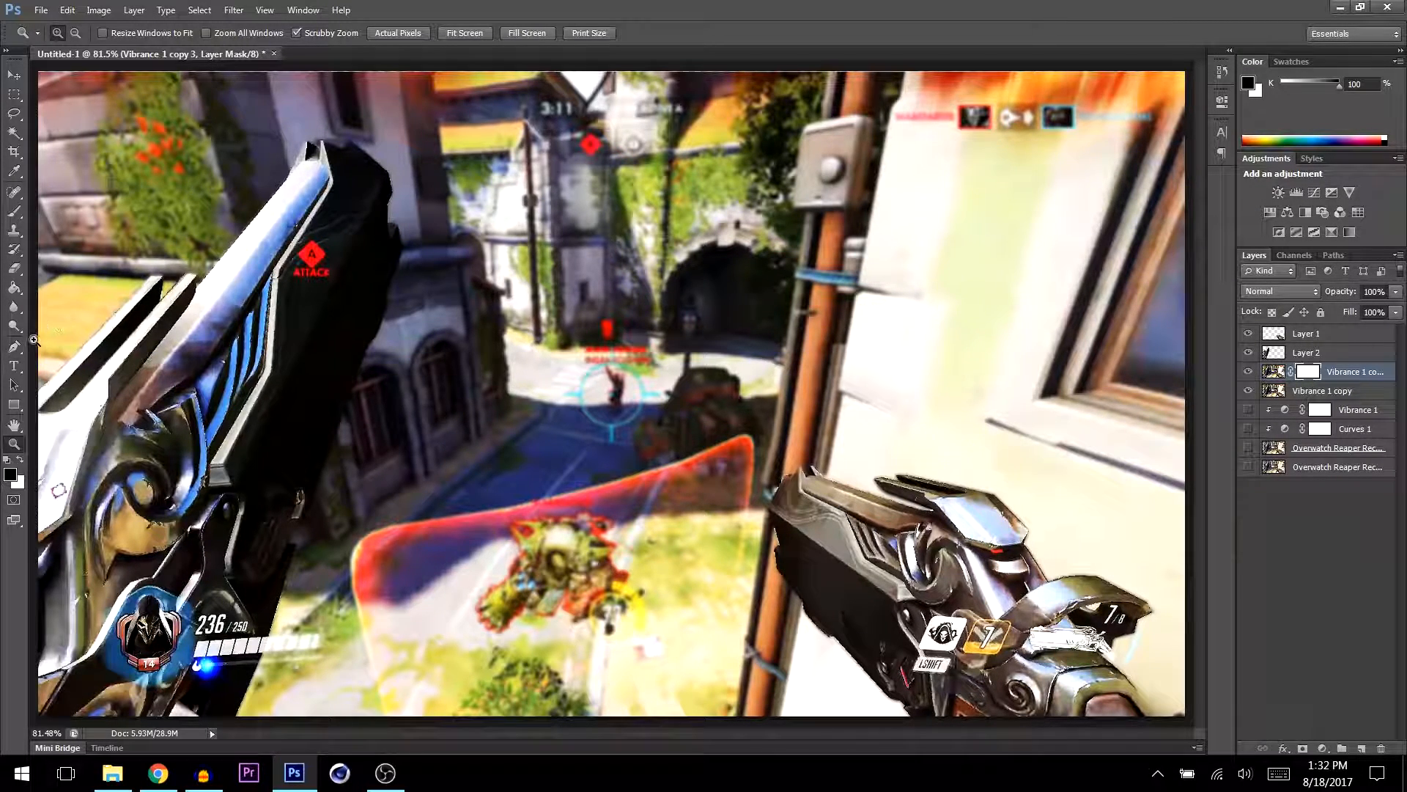
click(13, 211)
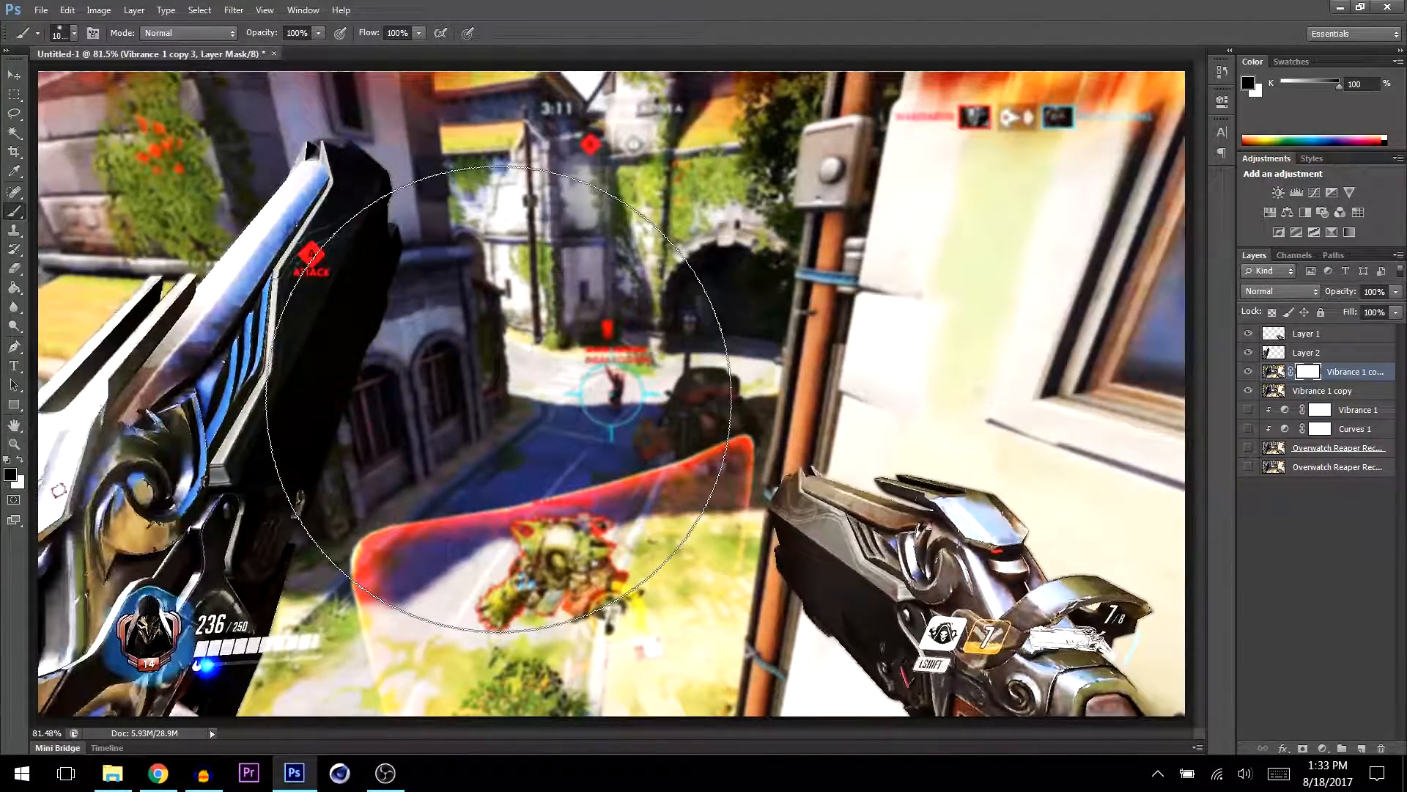
- Set the brush opacity to 25% and paint the mask black over the scene's centre to remove the blur there
mouse_move(499, 399)
mouse_down()
mouse_move(471, 424)
mouse_move(518, 408)
mouse_move(534, 376)
mouse_move(592, 373)
mouse_move(576, 419)
mouse_up()
key(ctrl+z)
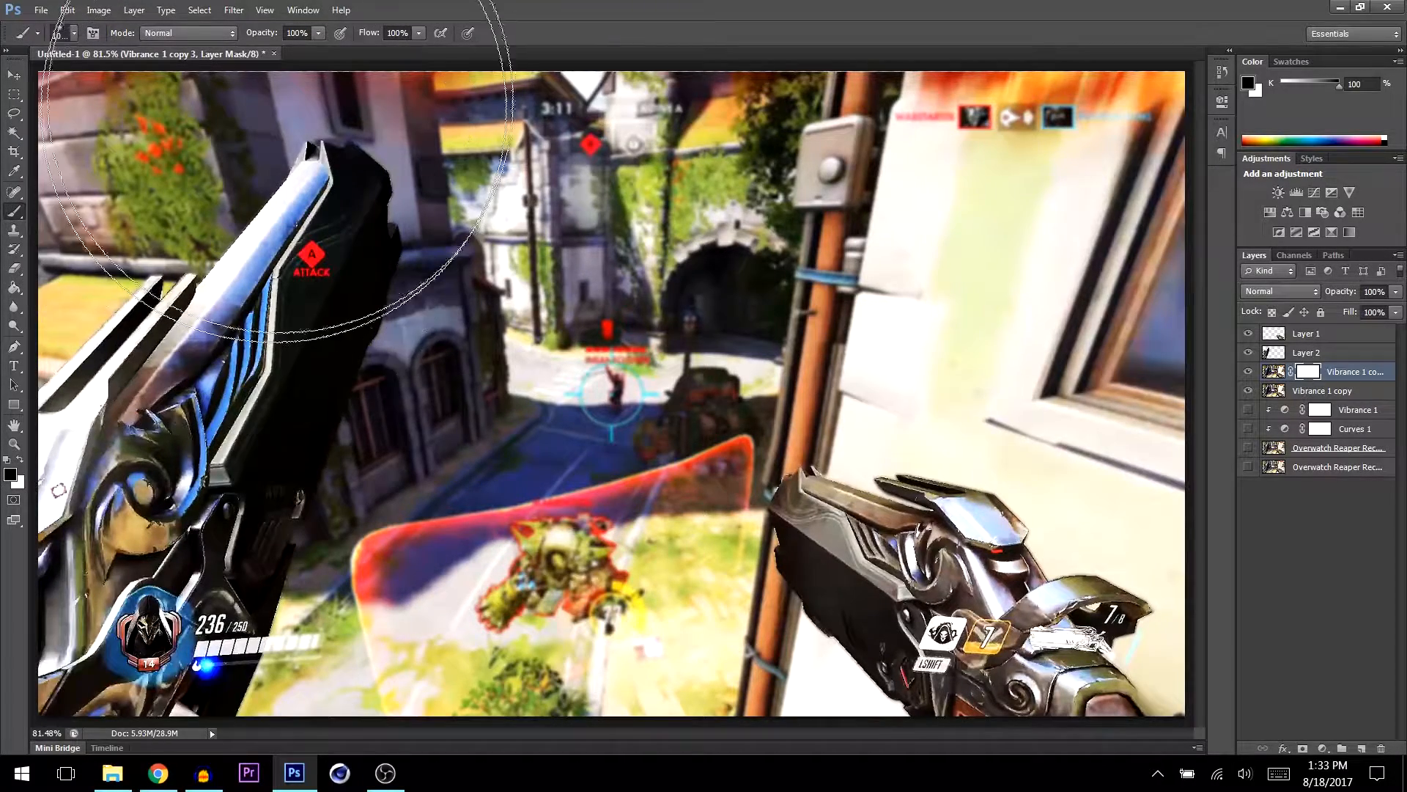
click(319, 34)
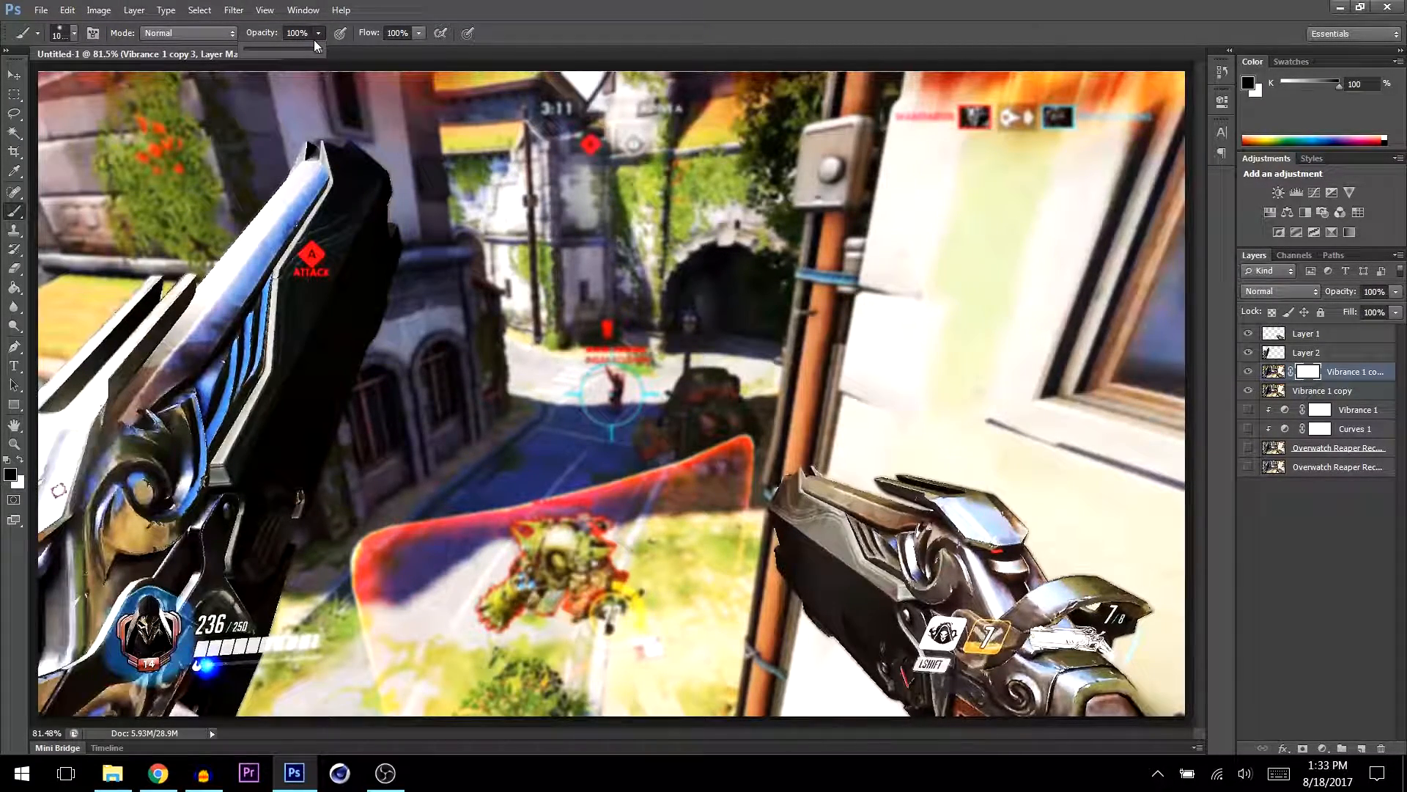
drag(300, 51, 265, 59)
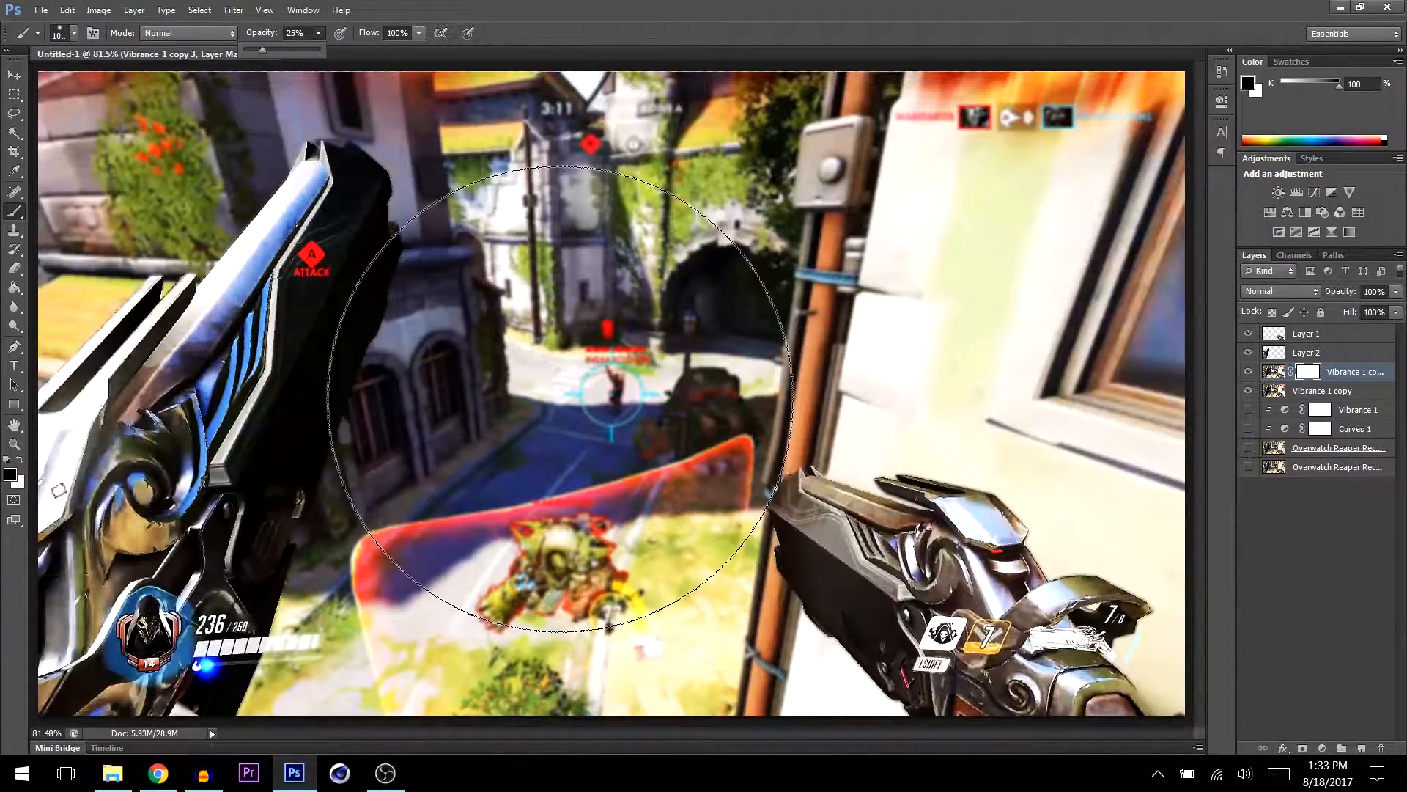
mouse_move(464, 434)
mouse_down()
mouse_move(650, 408)
mouse_move(721, 279)
mouse_move(638, 316)
mouse_move(729, 352)
mouse_up()
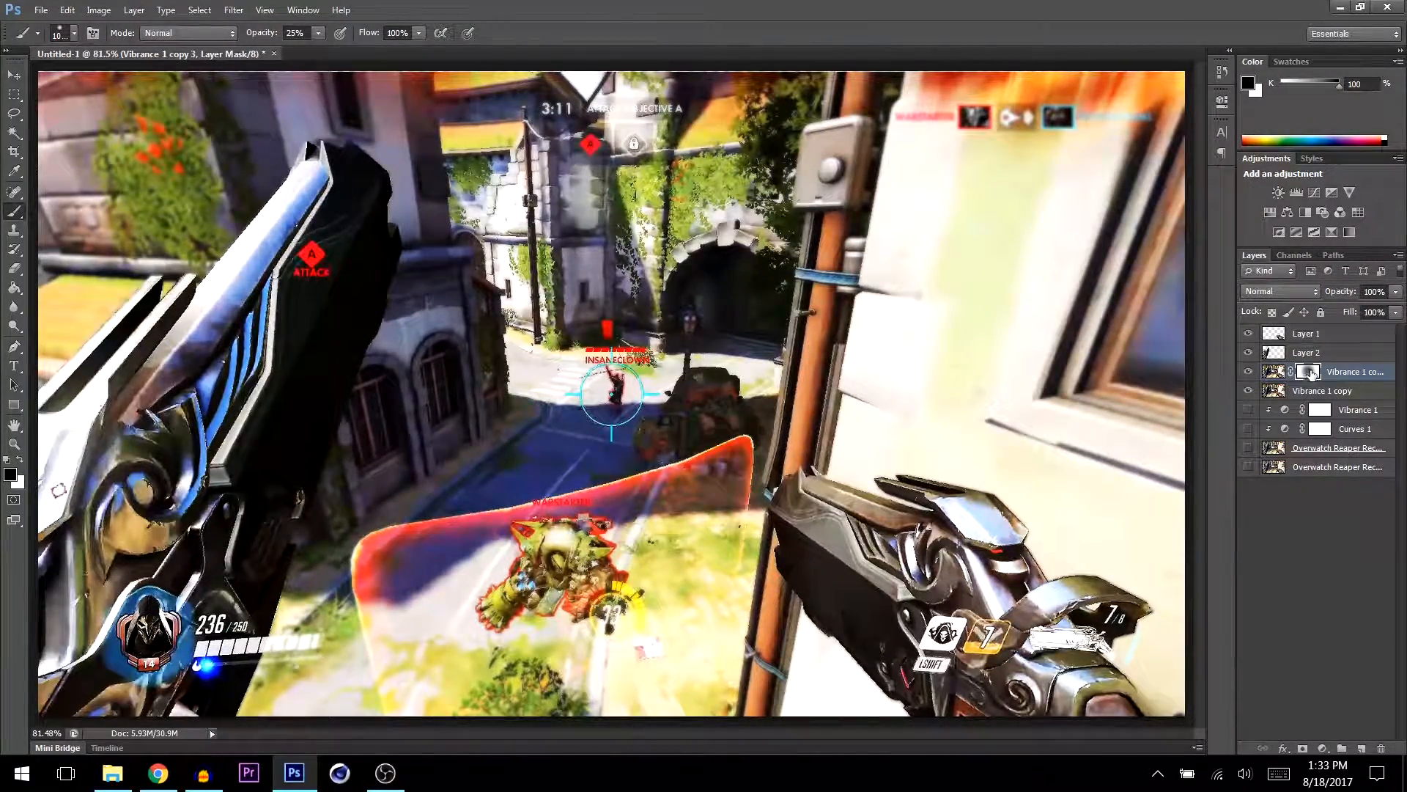
- Disable and re-enable the layer mask on Vibrance 1 copy 3 to compare the background with and without it
right_click(1312, 373)
click(1265, 383)
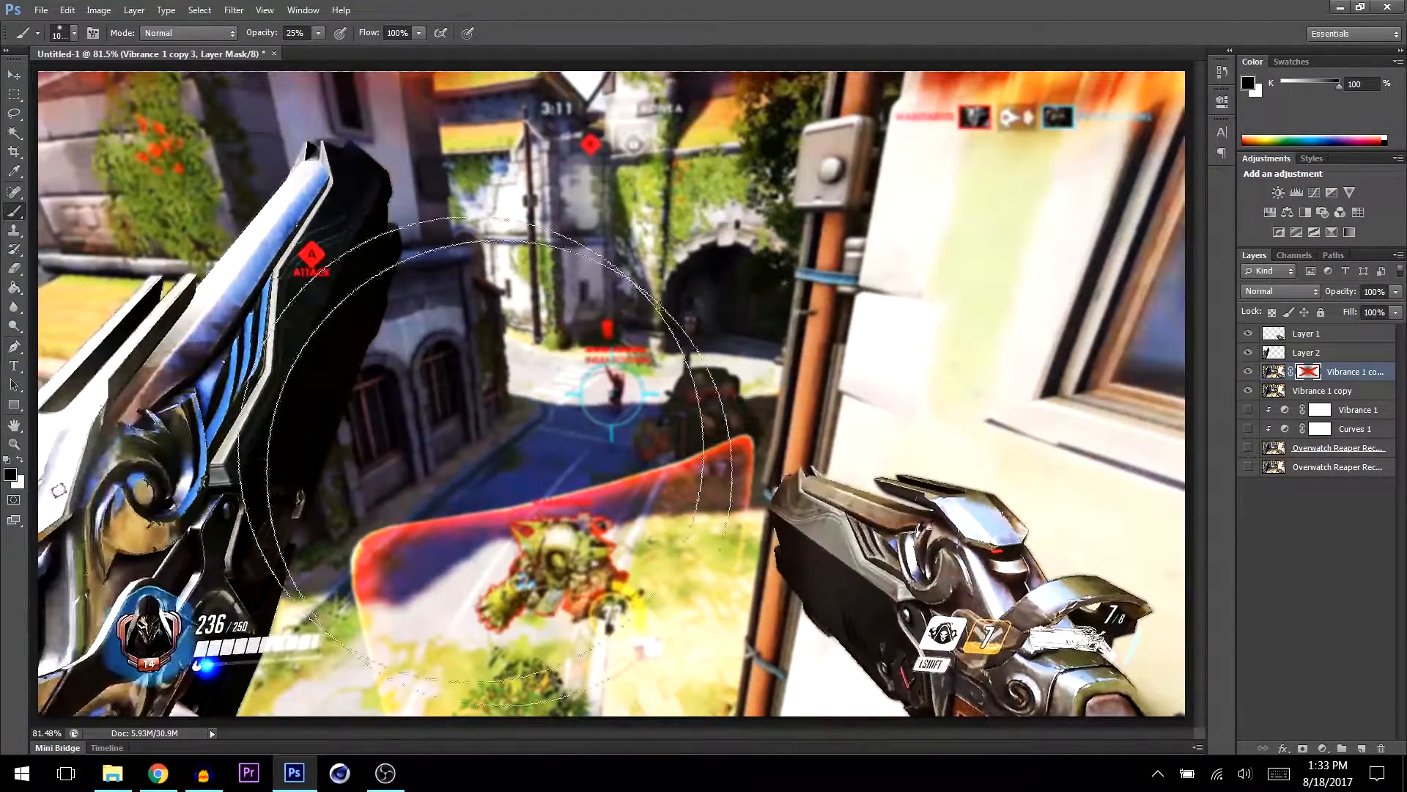
right_click(1308, 372)
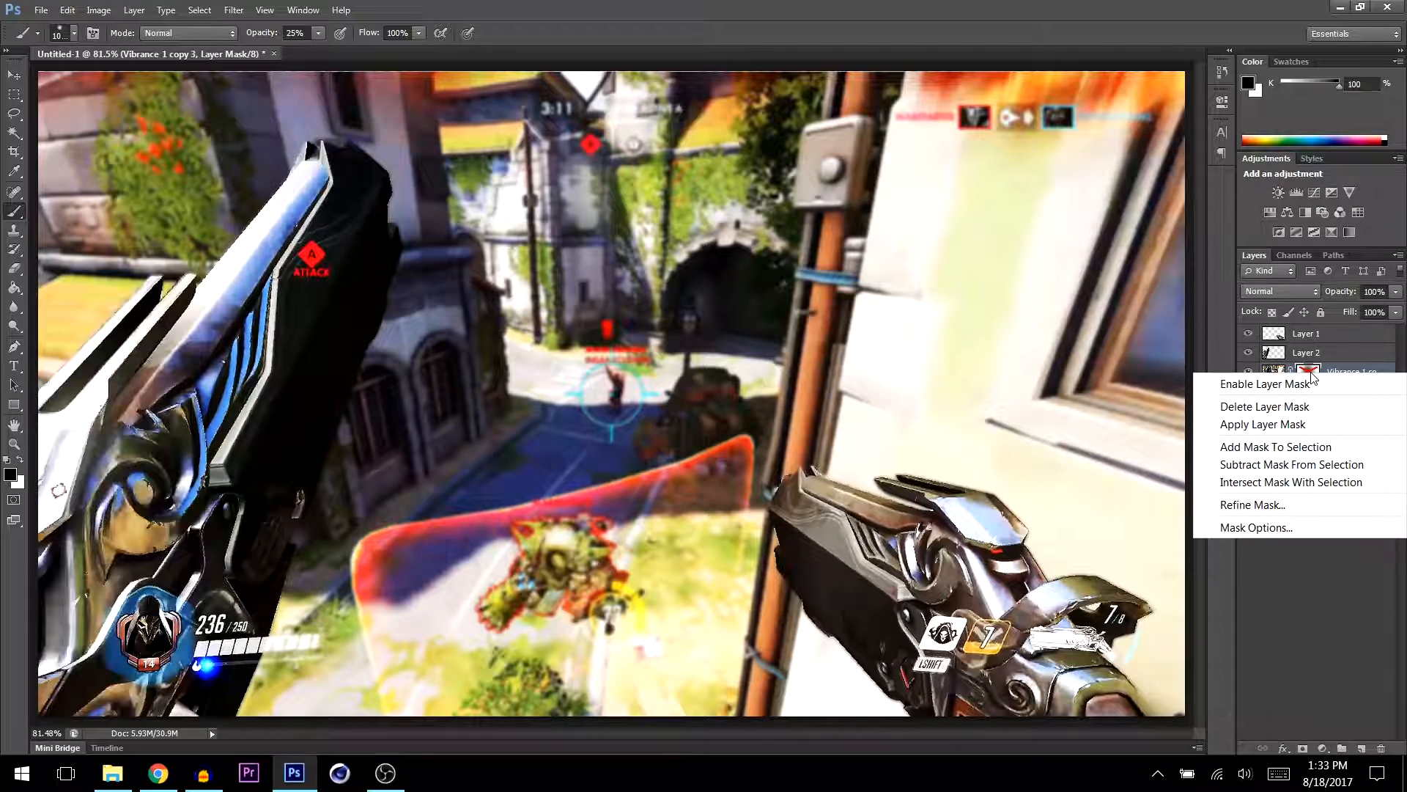
click(1235, 386)
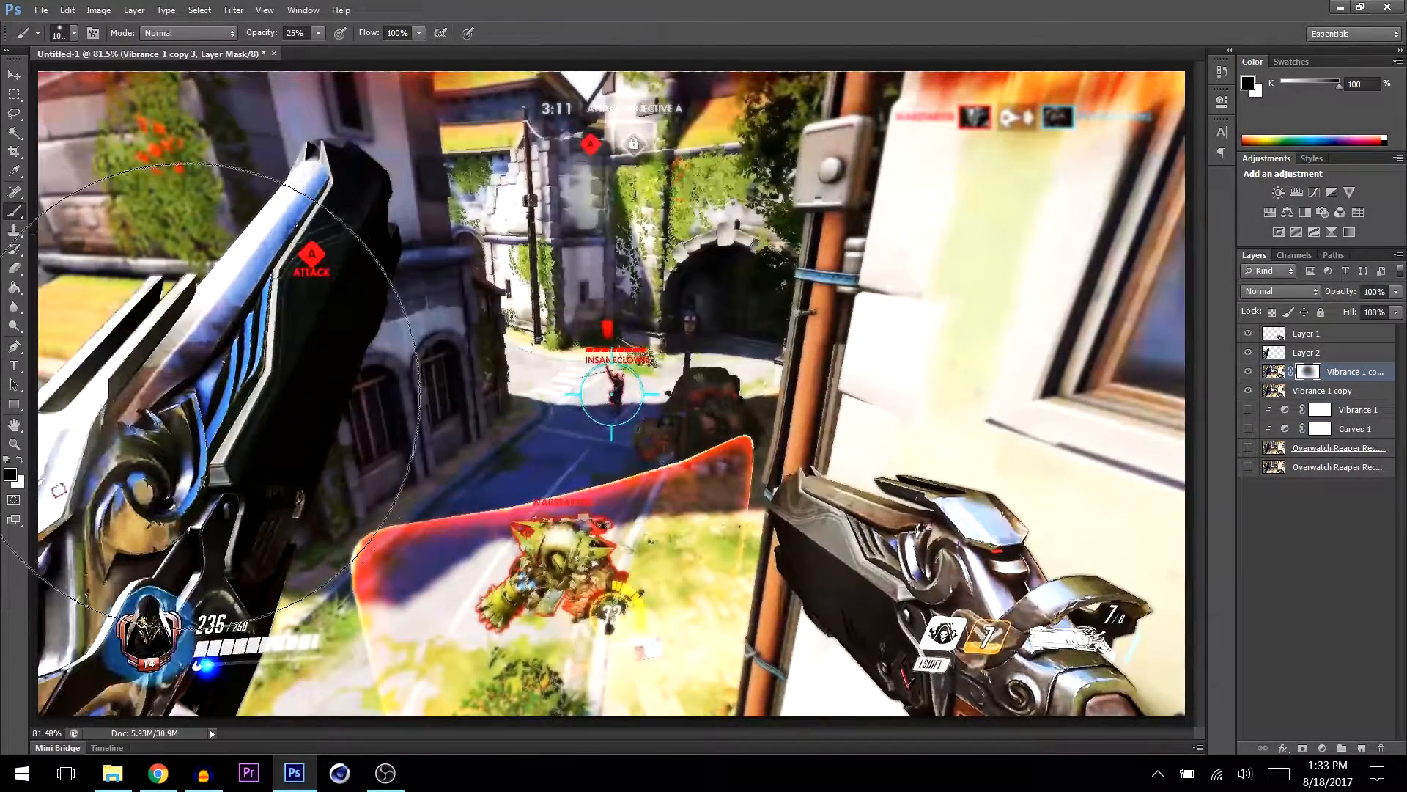
- Duplicate the masked Vibrance 1 copy 3 layer and desaturate the duplicate's image
click(1275, 372)
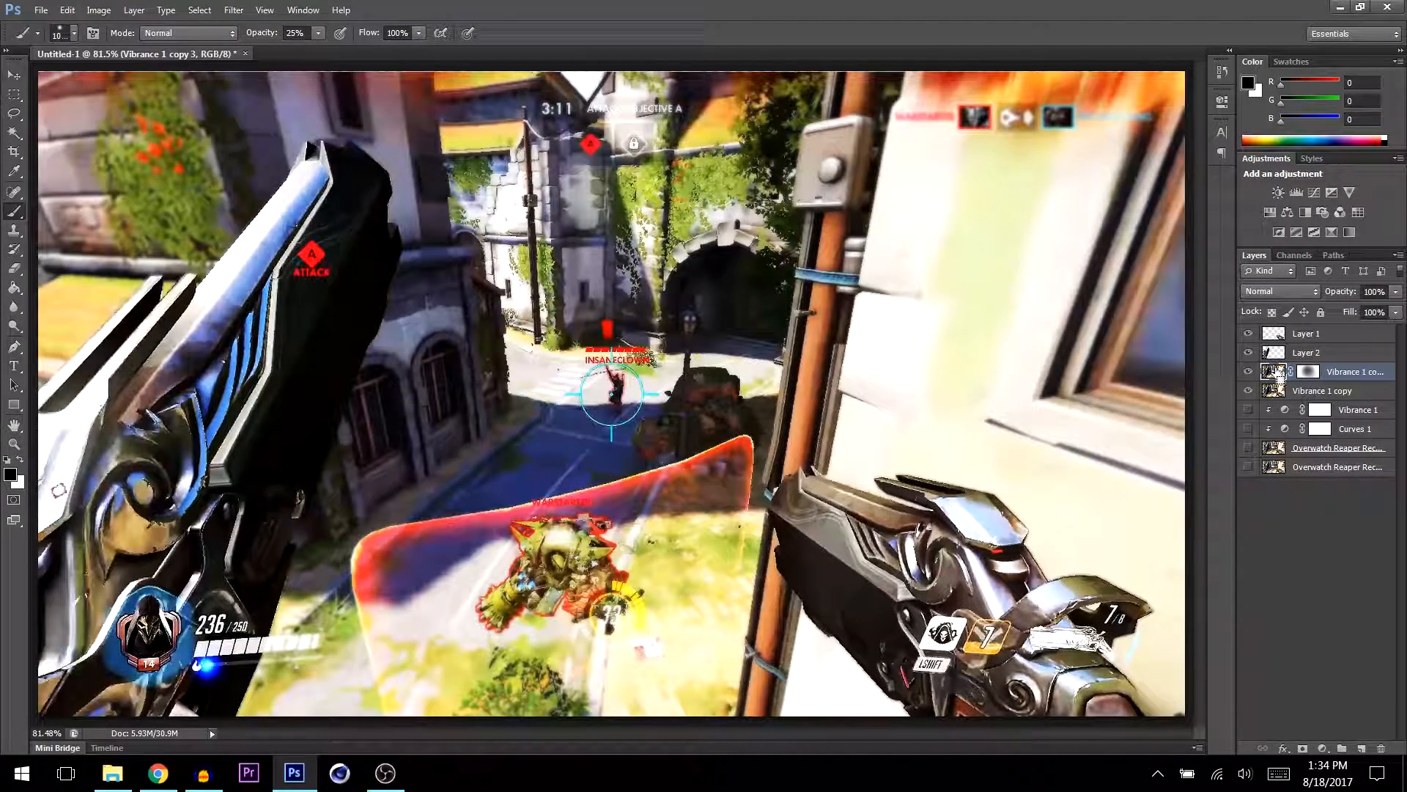
key(ctrl+j)
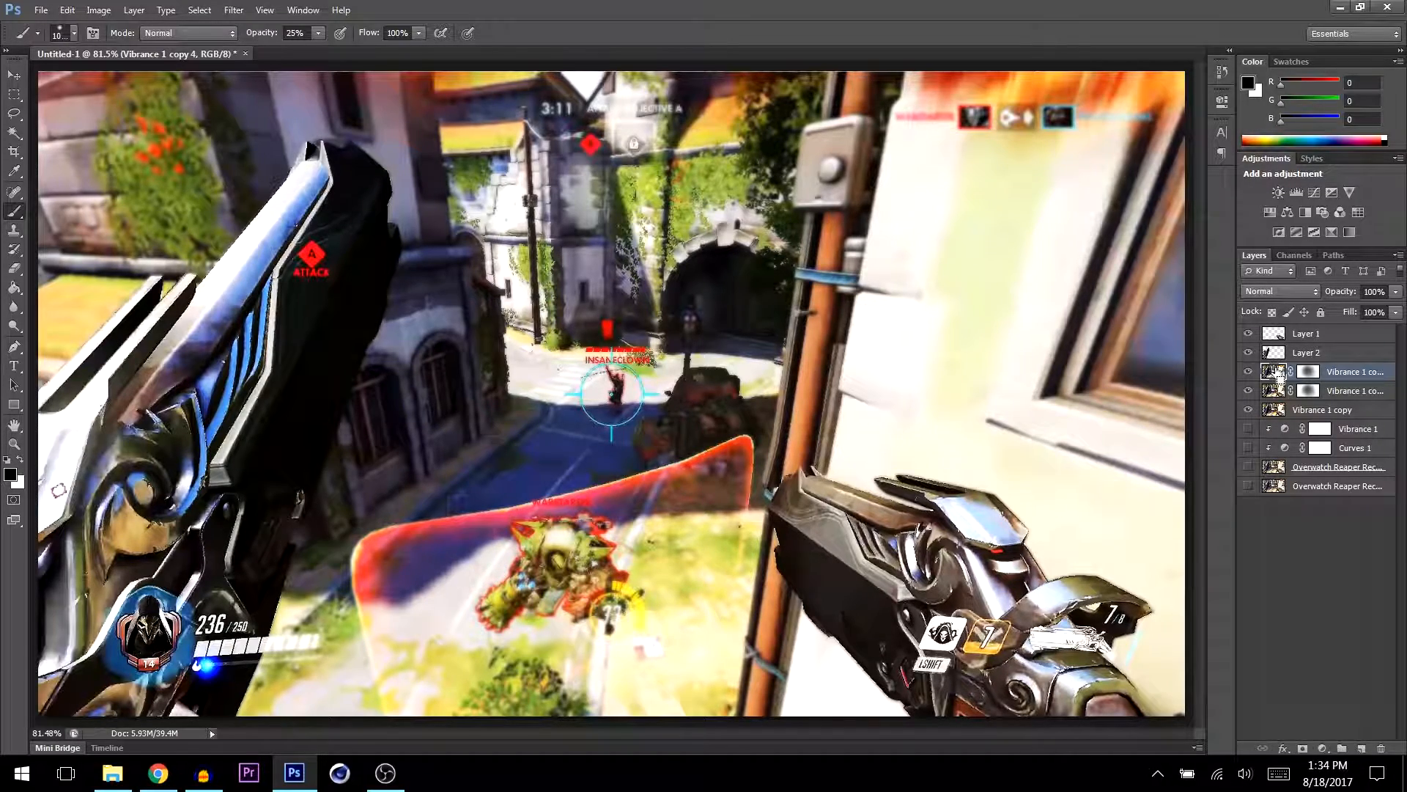
key(ctrl+shift+u)
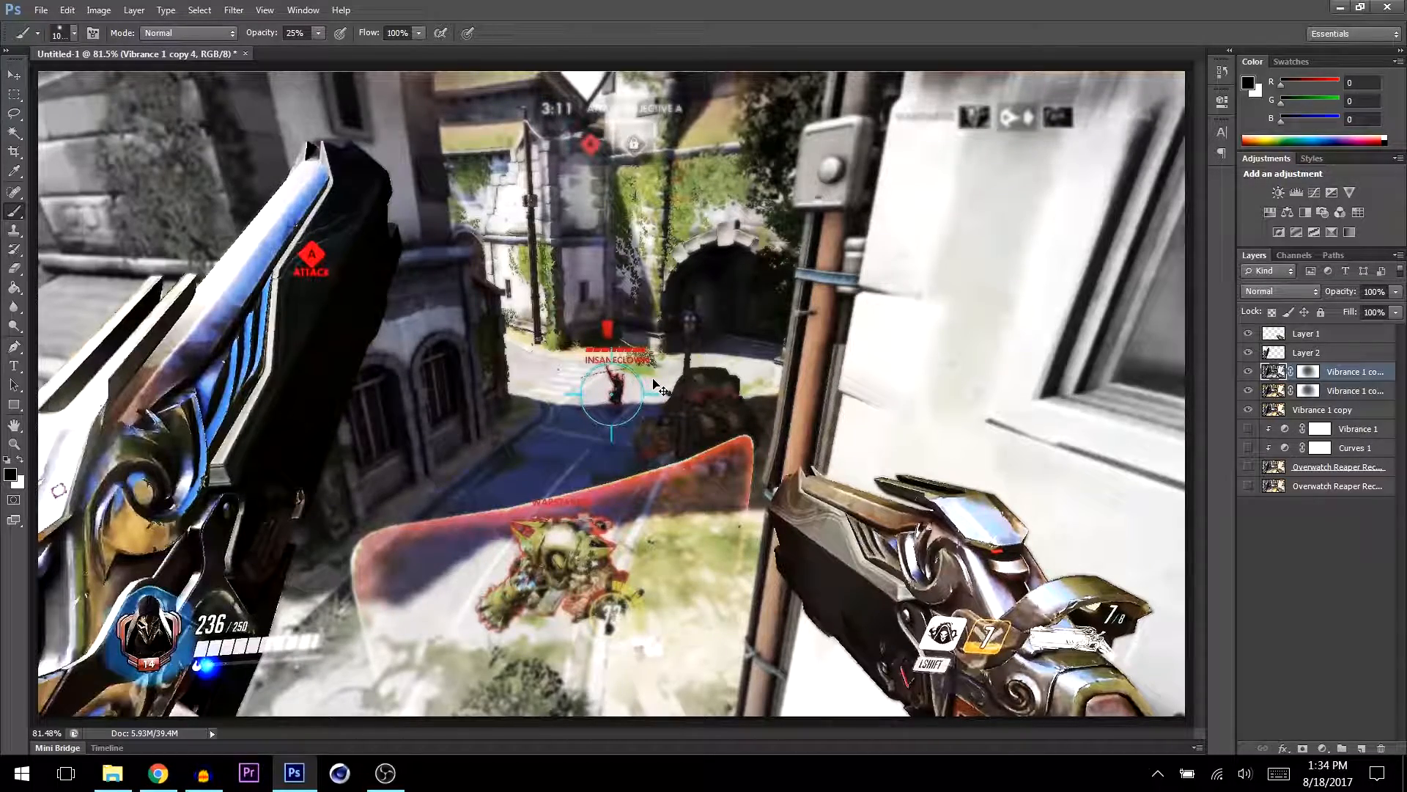
- Create a new layer above the desaturated Vibrance 1 copy 4 layer and set the brush opacity to 100%
click(1309, 372)
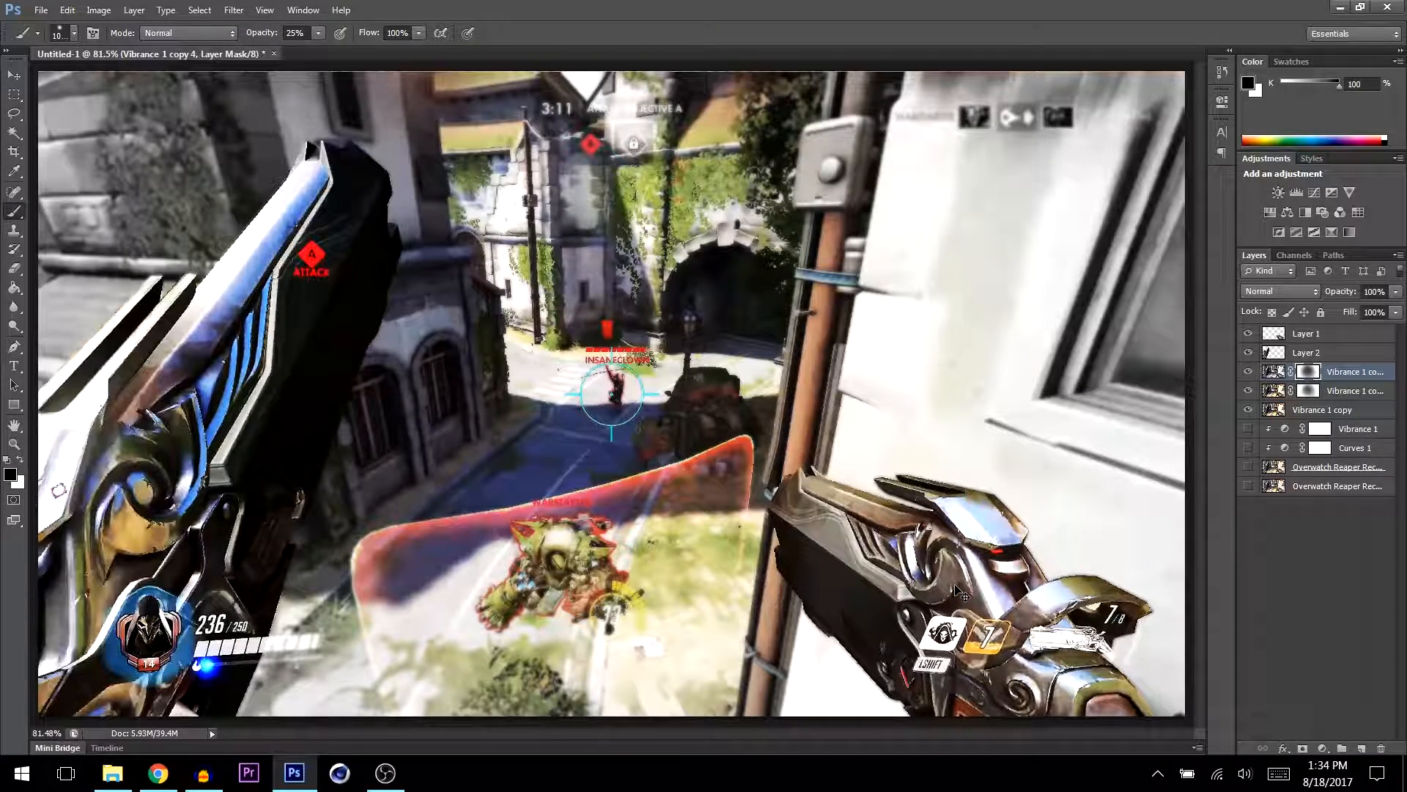
key(ctrl+shift+n)
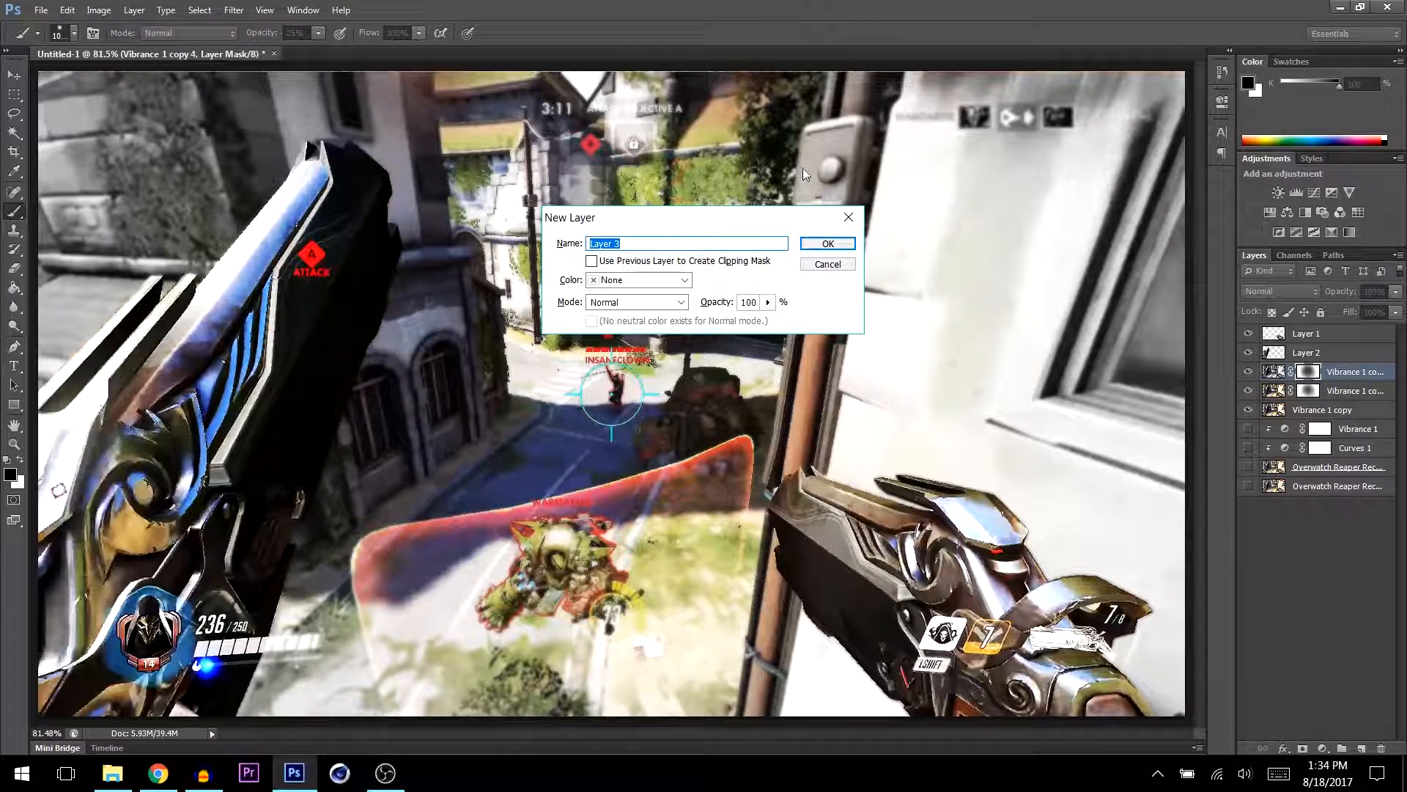
click(810, 245)
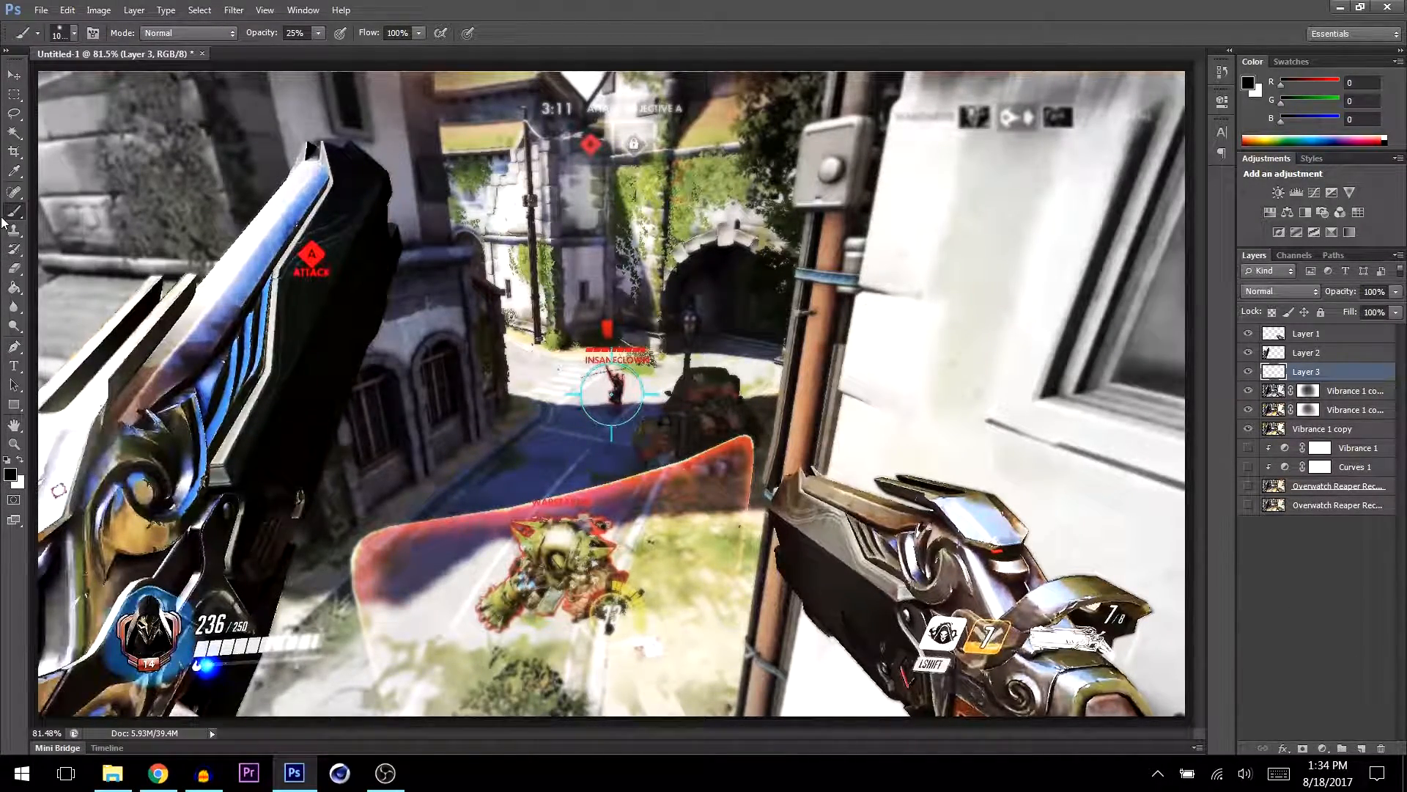
click(317, 34)
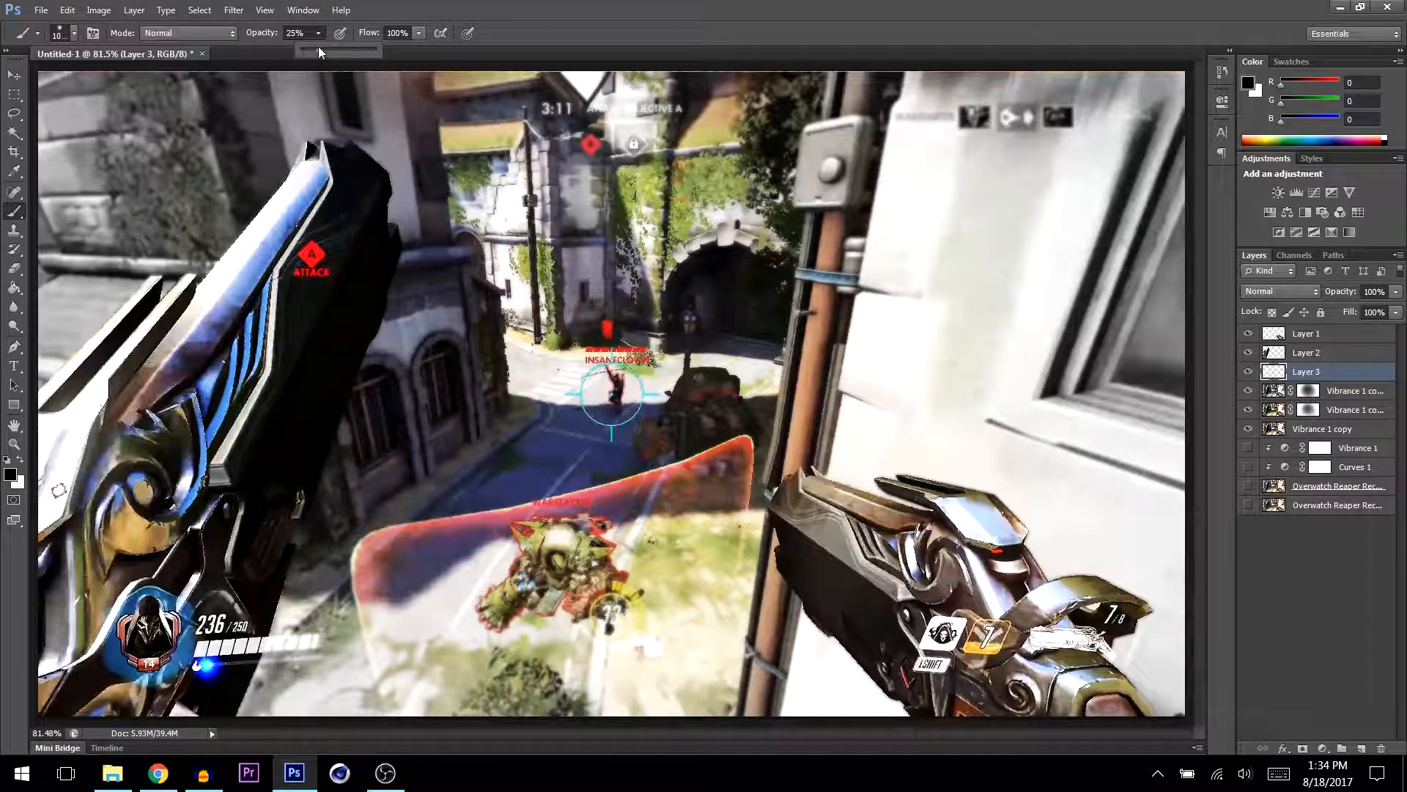
drag(323, 53, 375, 49)
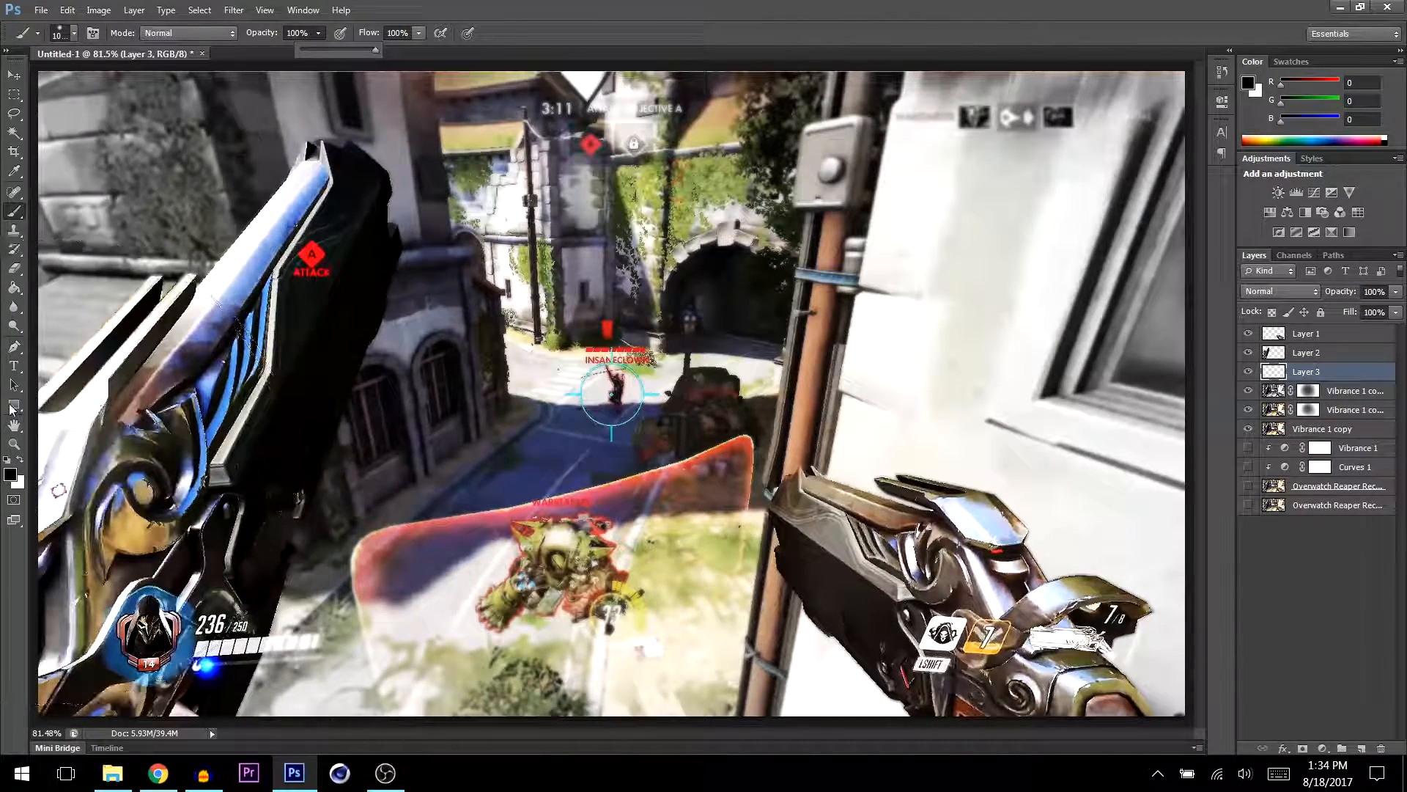
- Set the foreground colour to light blue #5aa0ff and paint it across the lower half of the scene on Layer 3
click(11, 477)
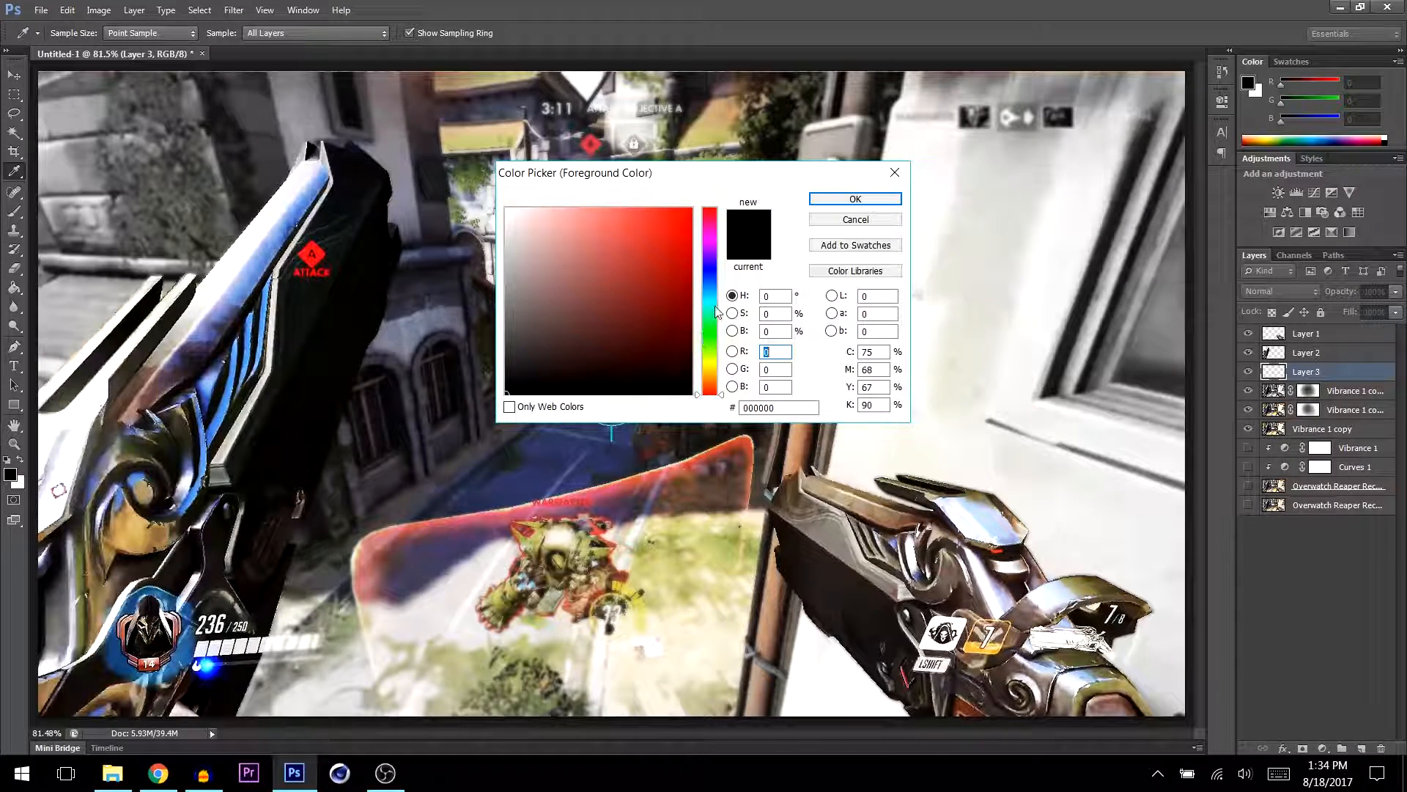
click(712, 285)
mouse_move(673, 258)
mouse_down()
mouse_move(724, 169)
mouse_move(626, 156)
mouse_up()
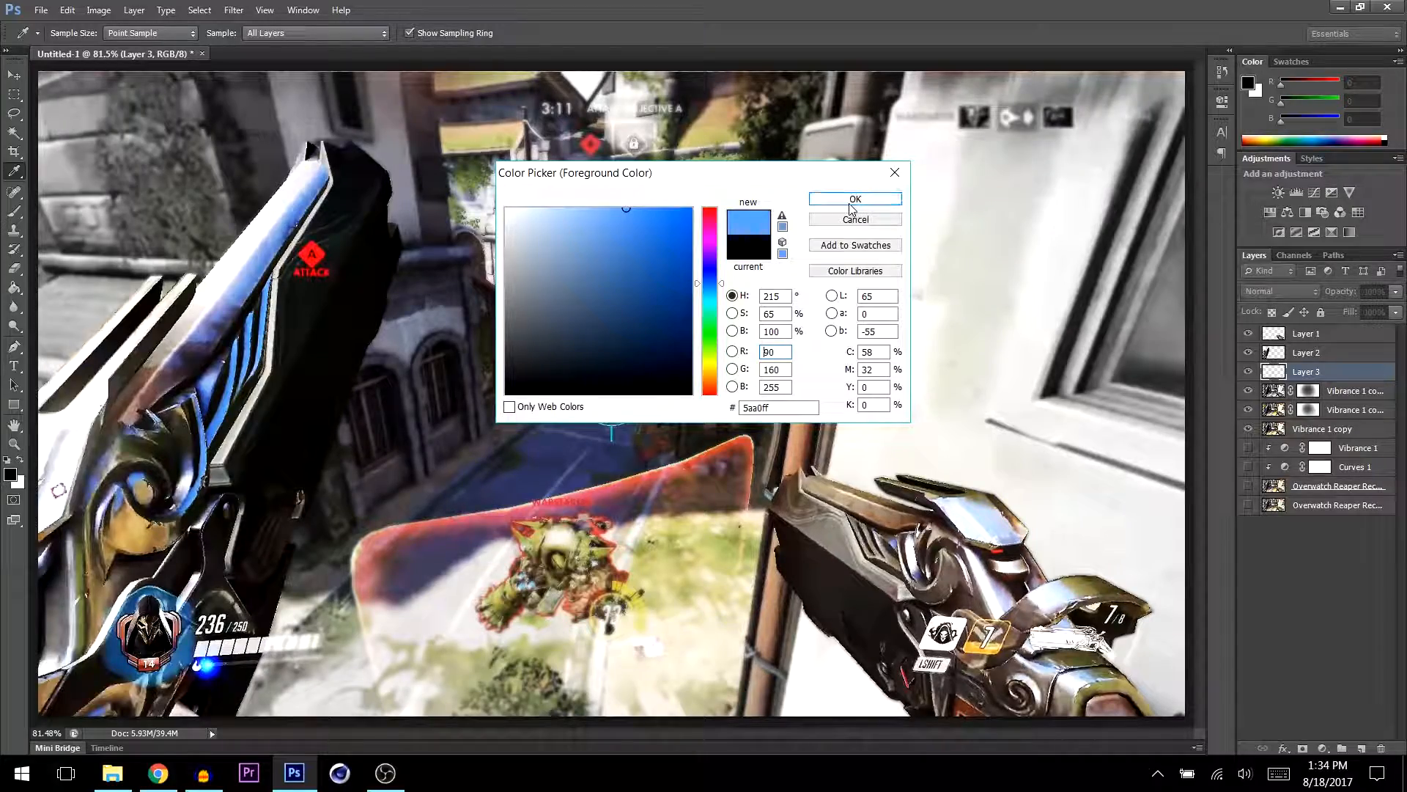
click(855, 199)
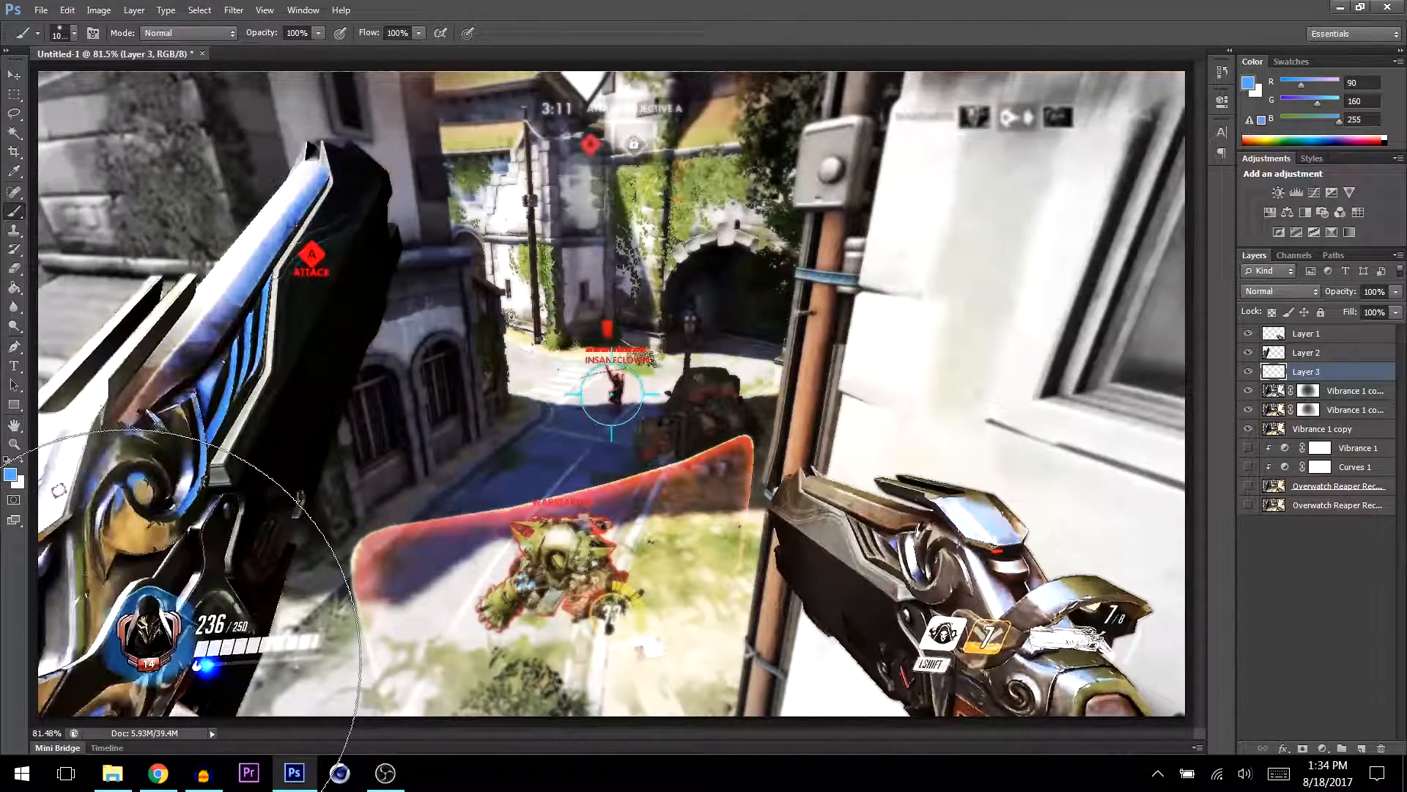
click(129, 663)
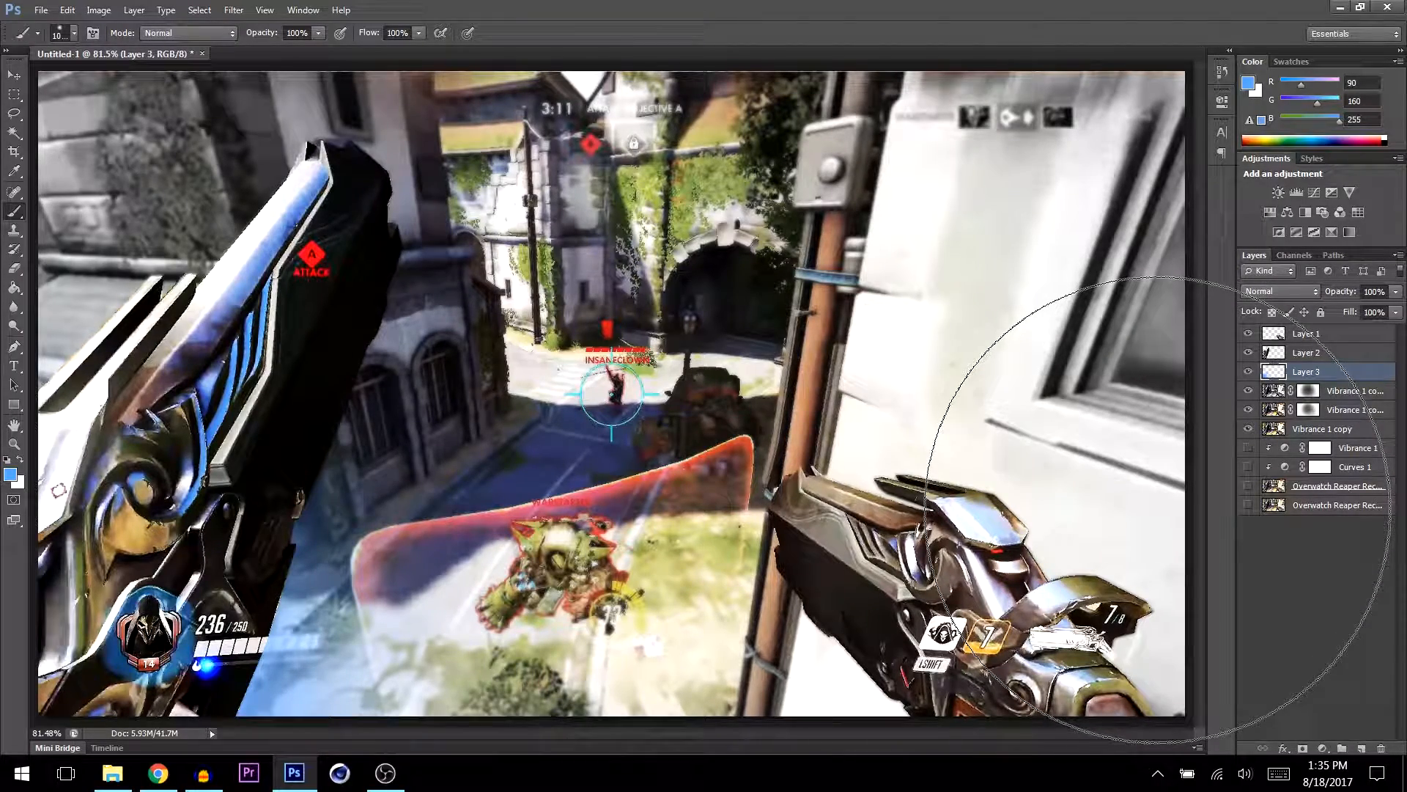
shift+click(1158, 509)
click(1158, 509)
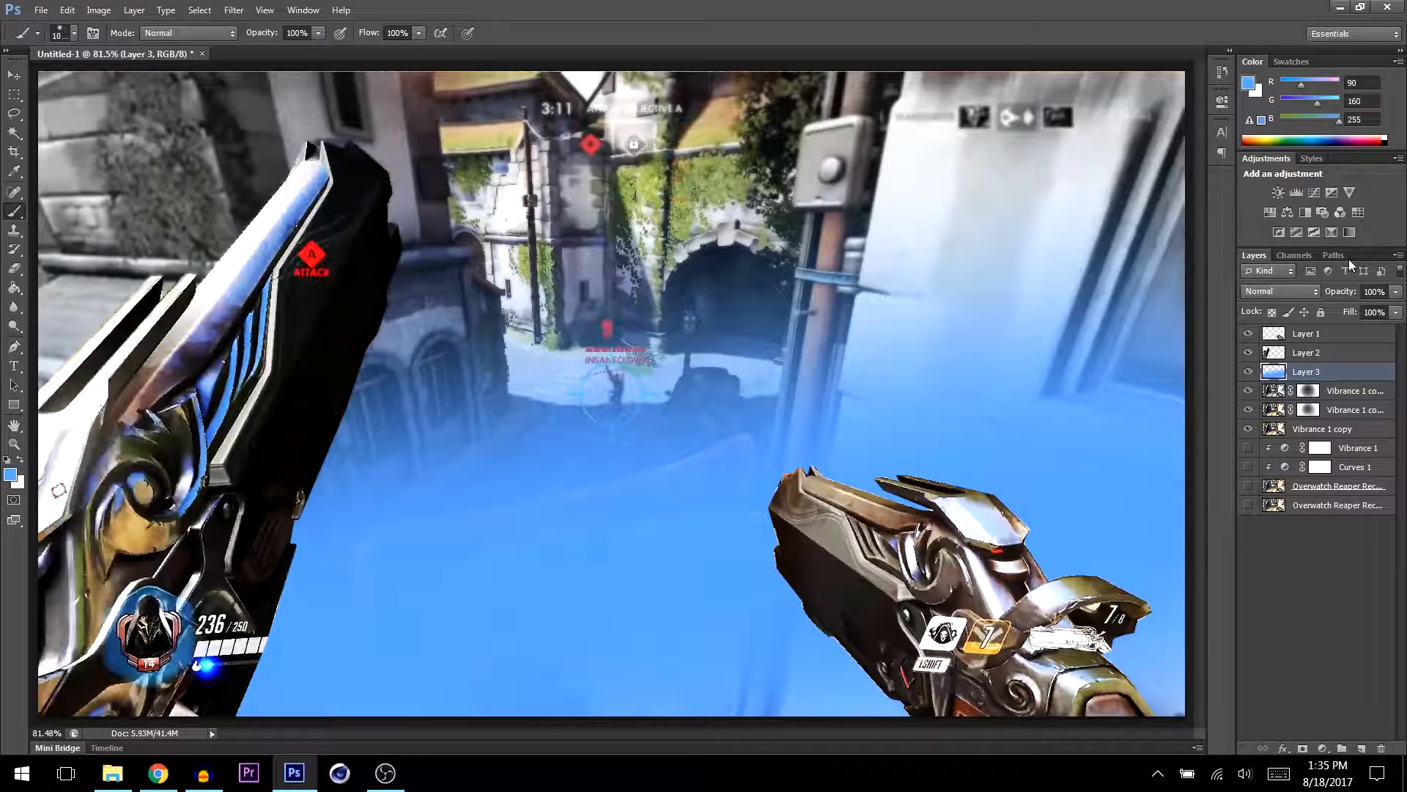
- Cycle through Layer 3's blend modes and settle on one that tints the lower scene blue while keeping its details
click(1295, 290)
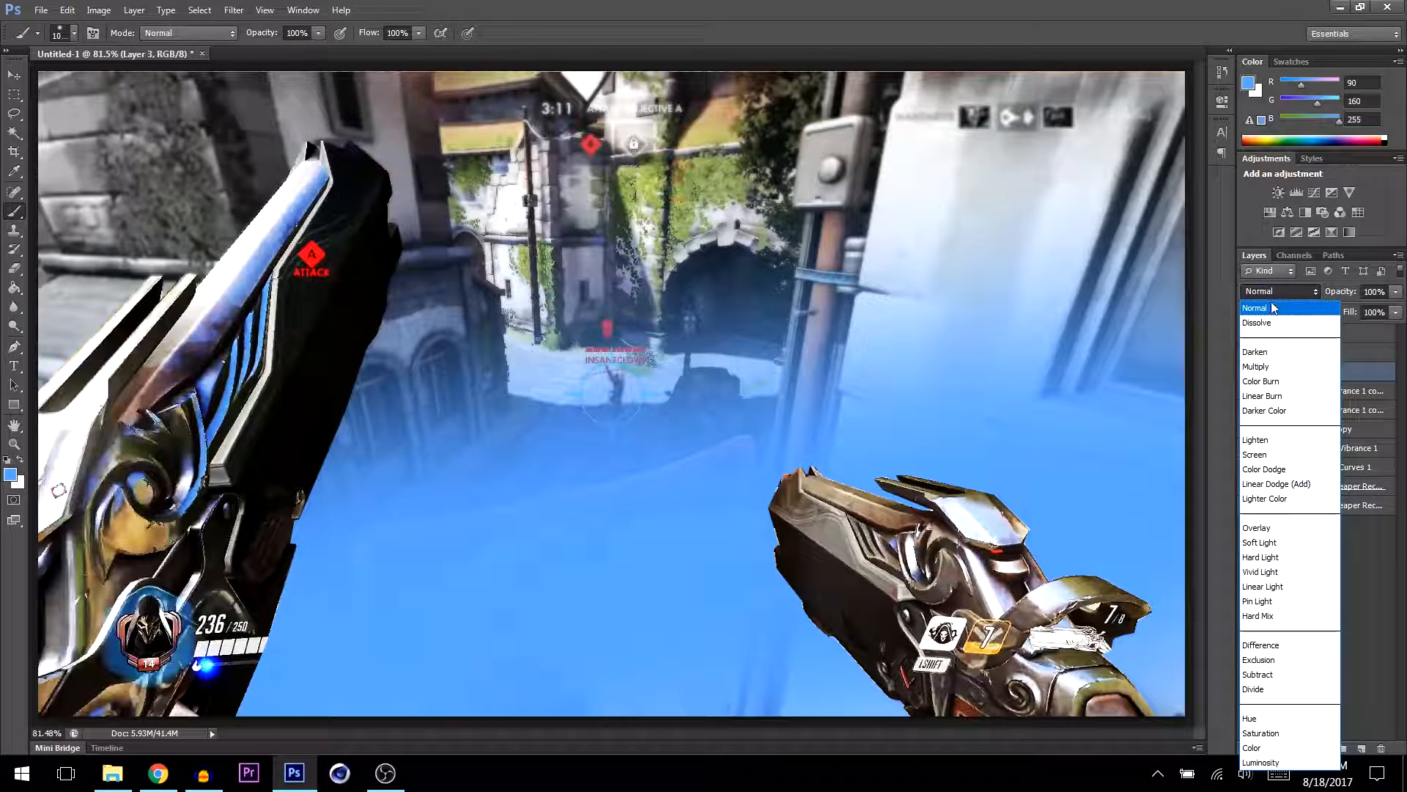
click(1271, 312)
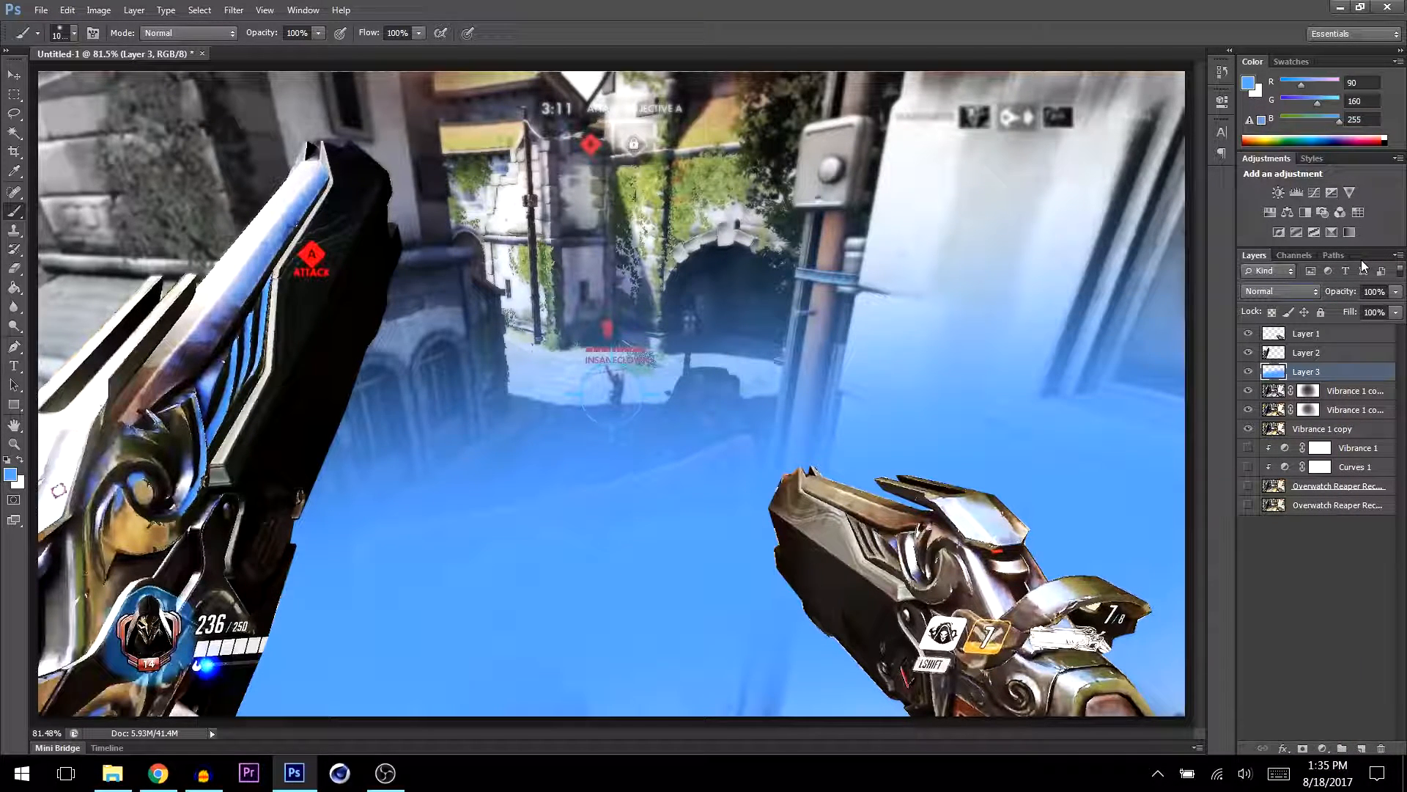
key(Down)
key(Down)
key(Down)
key(Down)
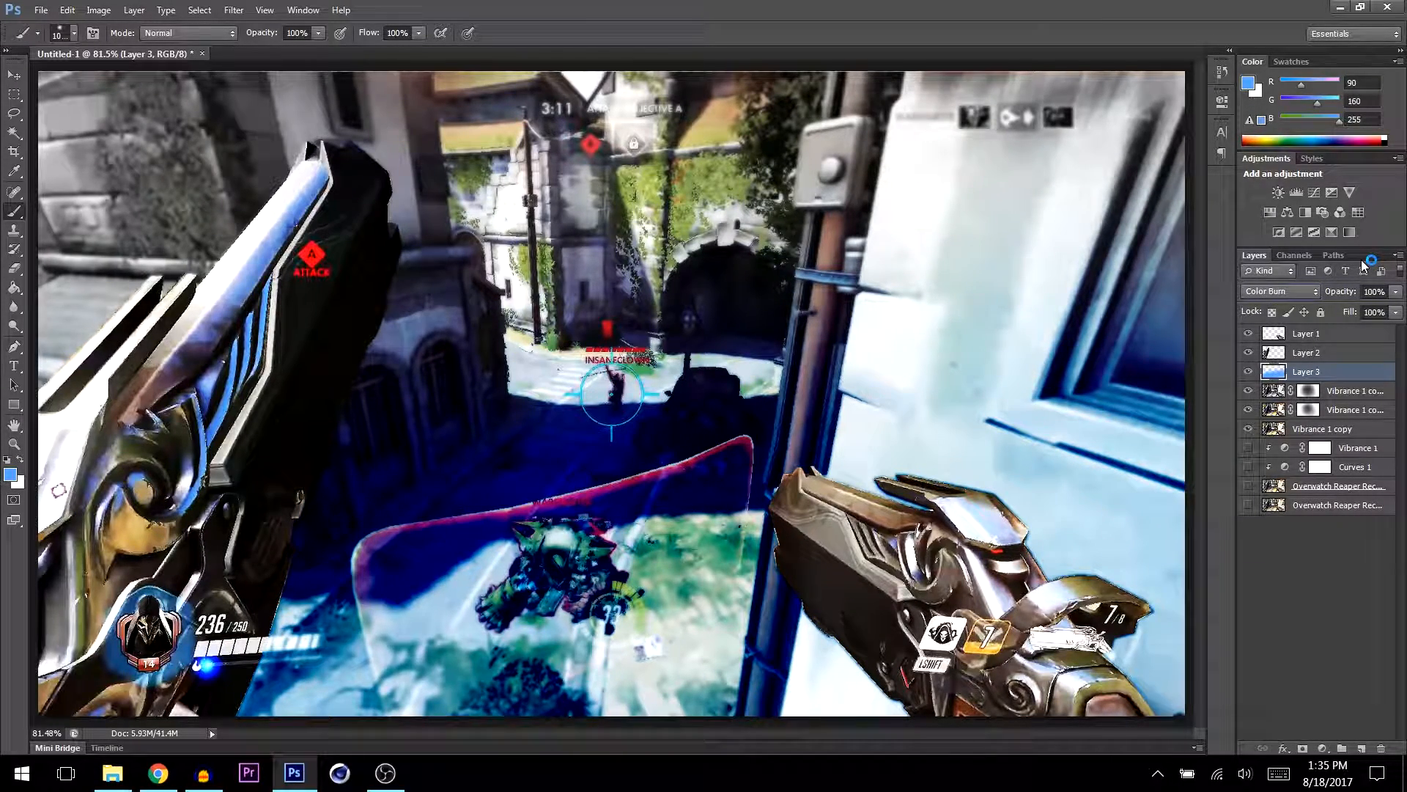
key(Down)
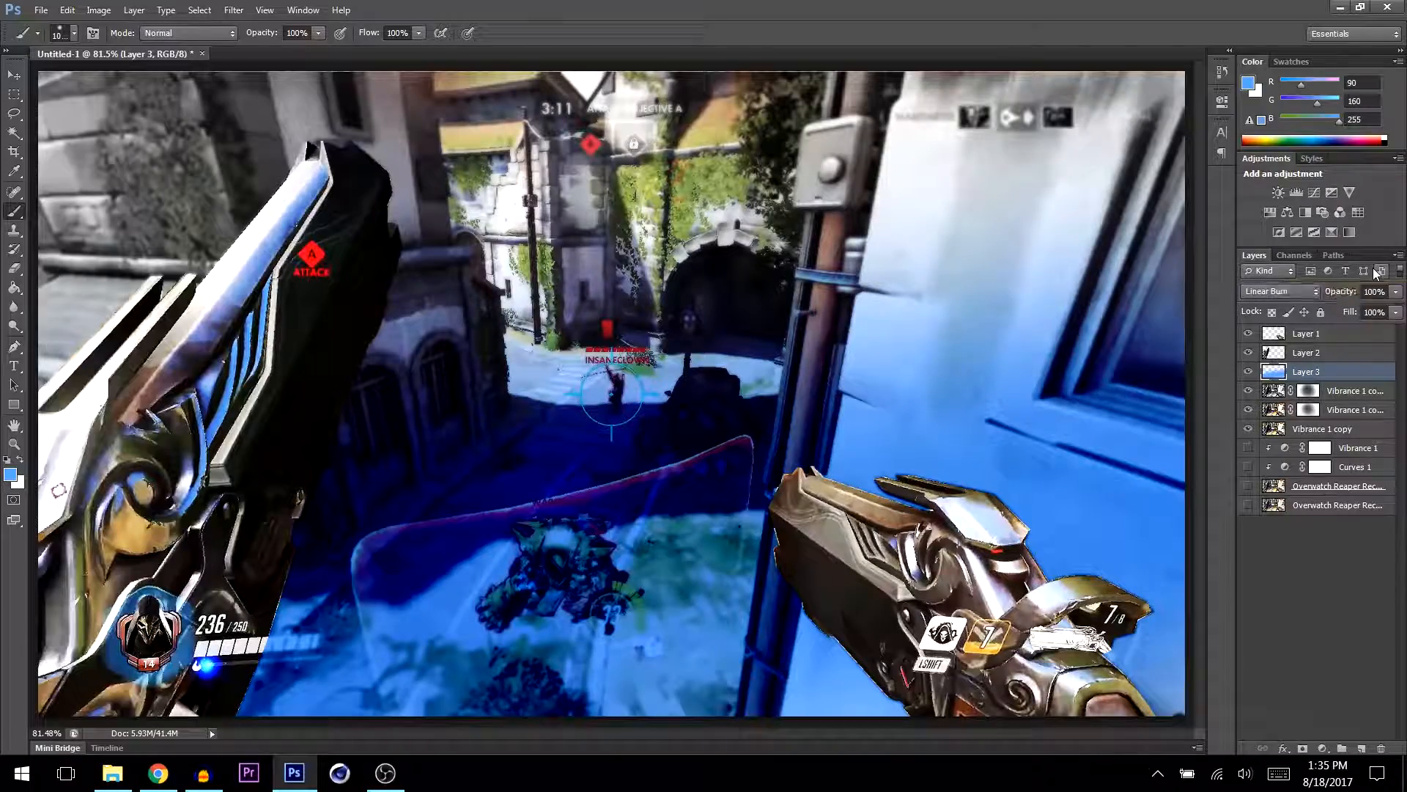
key(Down)
key(Down)
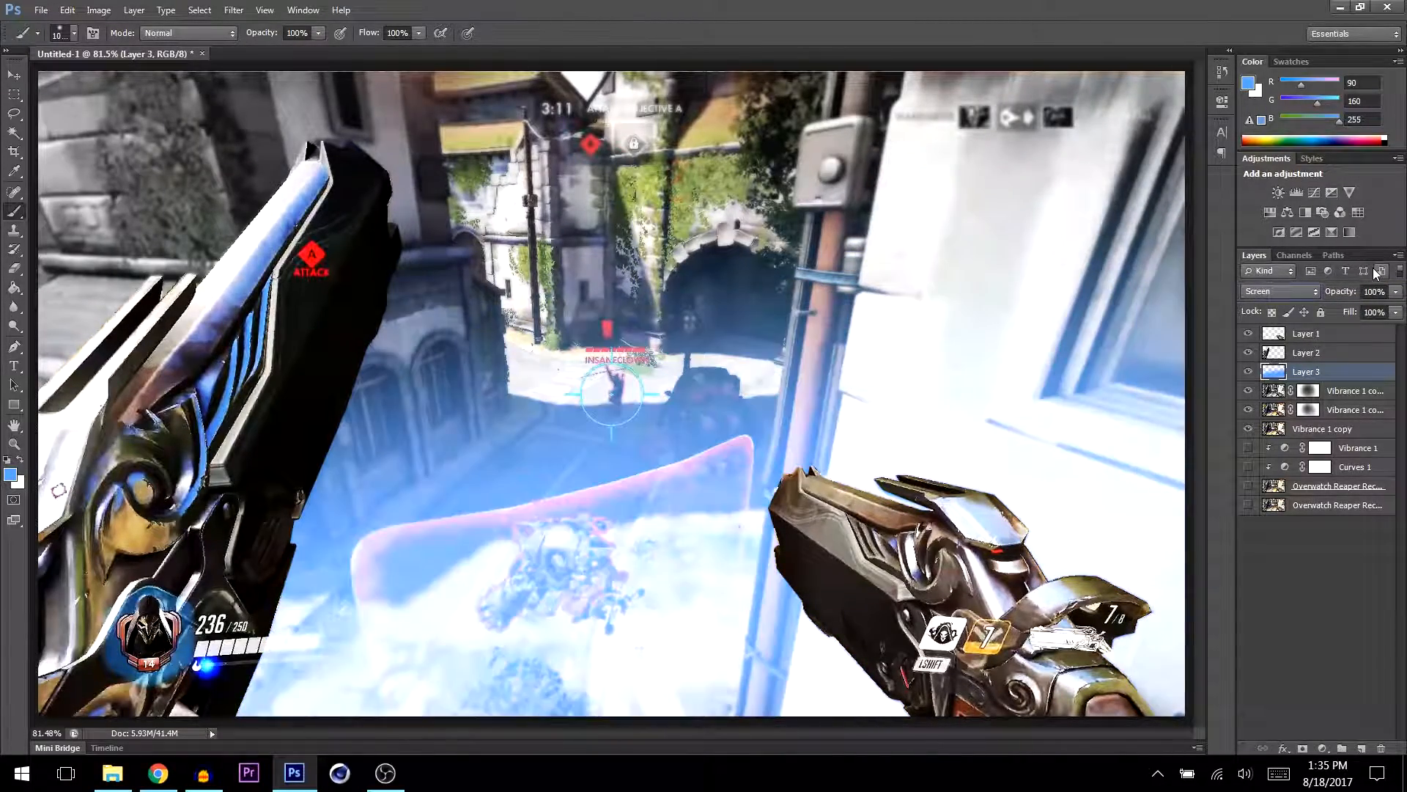
key(Down)
key(Down)
key(Down)
key(Down)
key(Up)
key(Down)
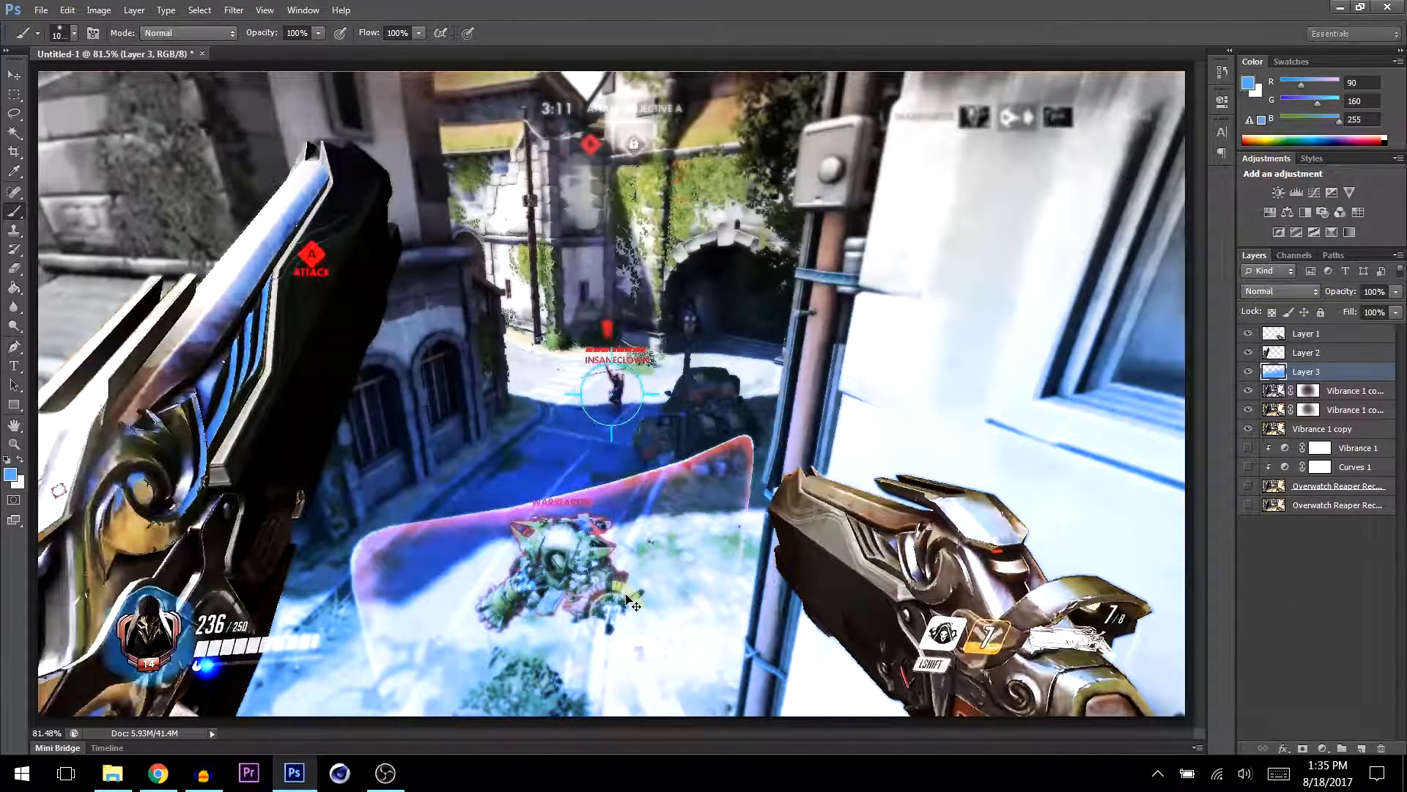
- Create a new layer above Layer 3 and paint a broad white band across the upper part of the scene
key(ctrl+shift+alt+n)
key(x)
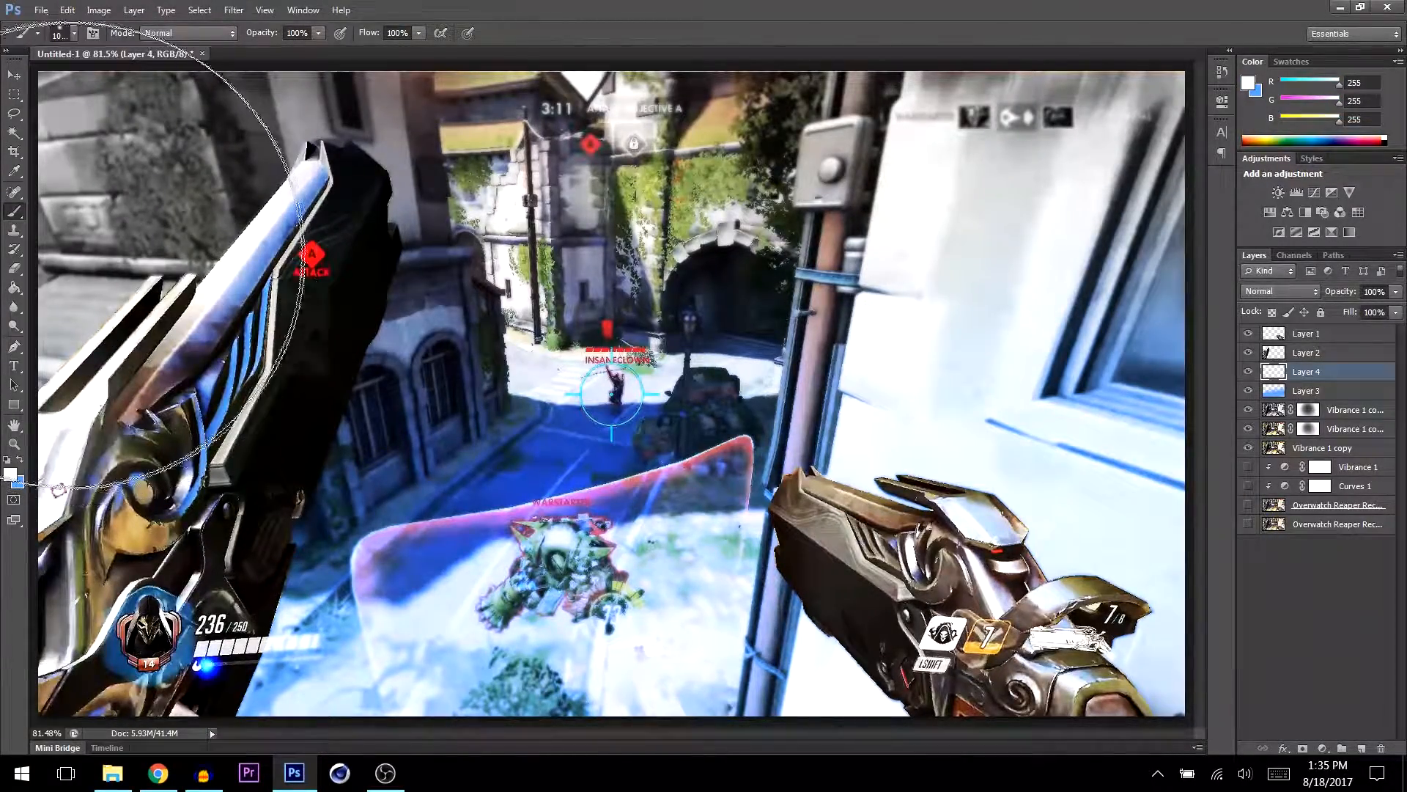
click(37, 227)
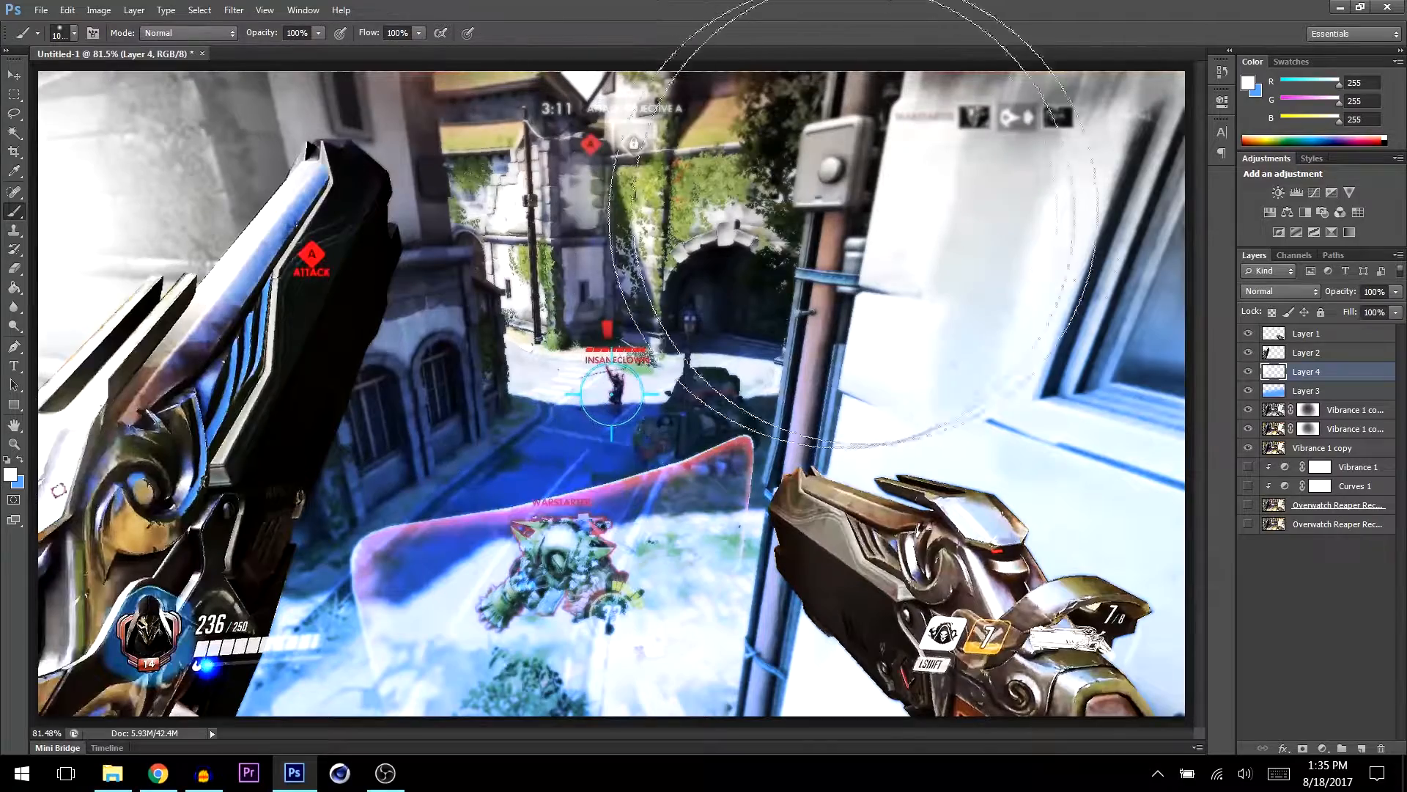
shift+click(1070, 168)
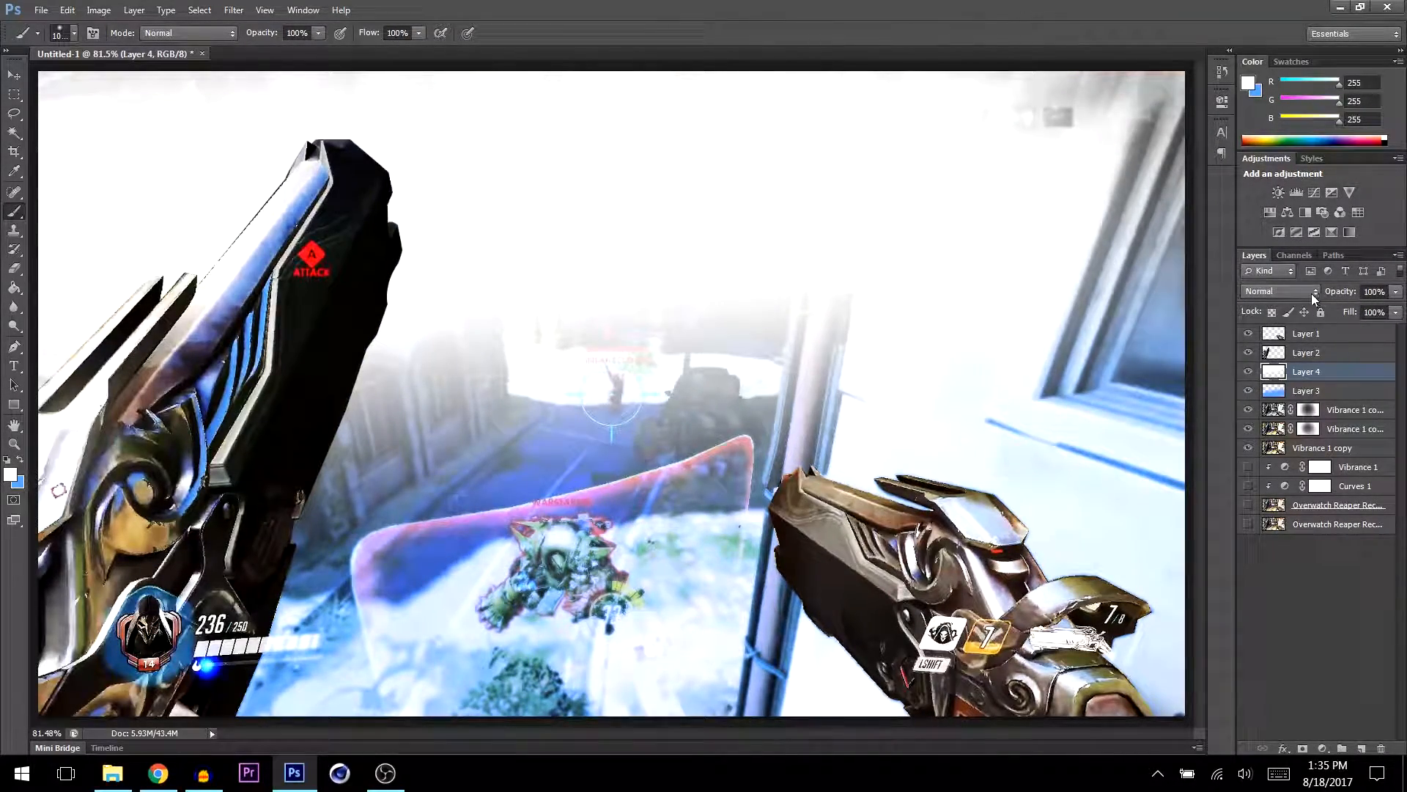
- Lower the opacity of the white-painted Layer 4 to 21%
click(1395, 292)
drag(1349, 306, 1336, 311)
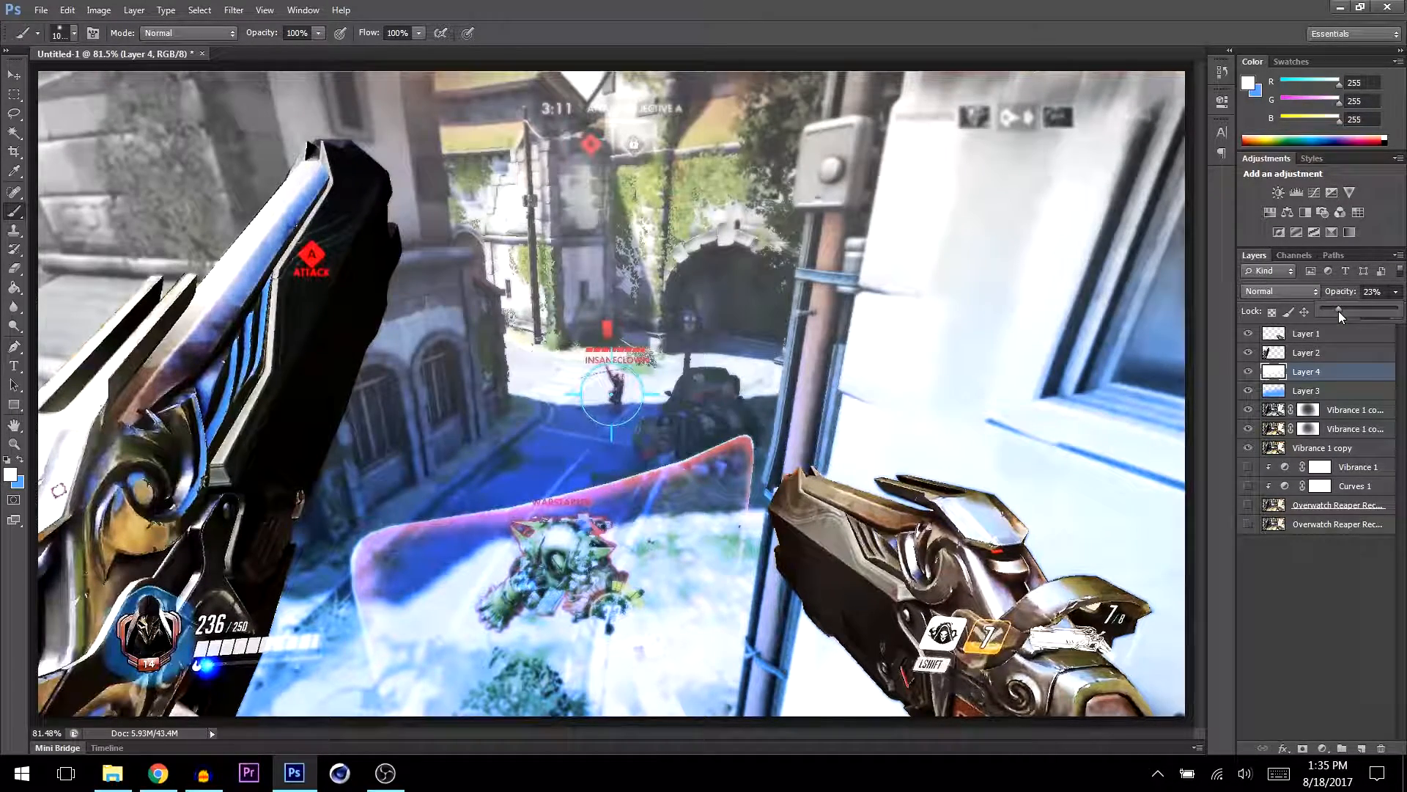
click(1332, 378)
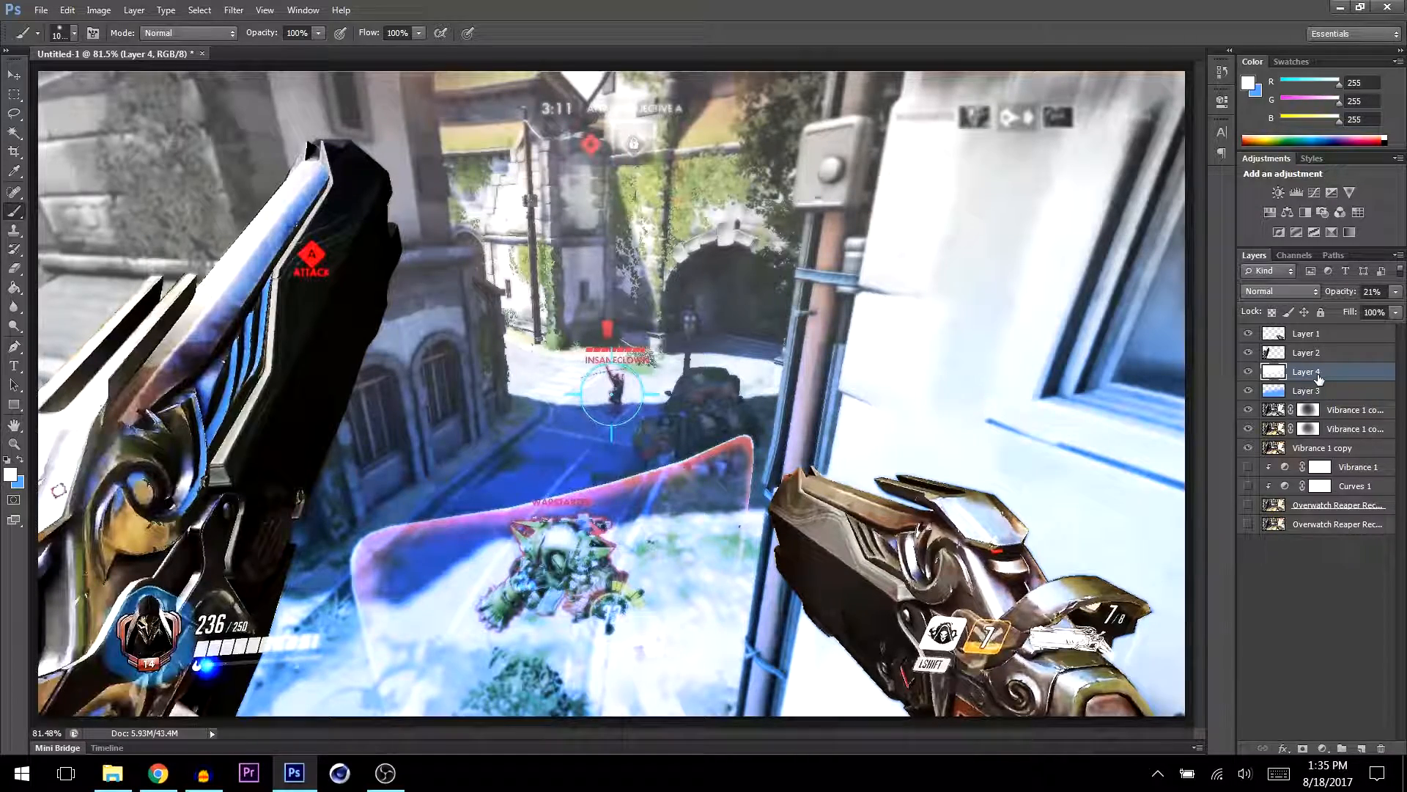
- Create a new layer above Layer 4 and reset the painting colours to black foreground and white background
key(ctrl+shift+n)
key(Return)
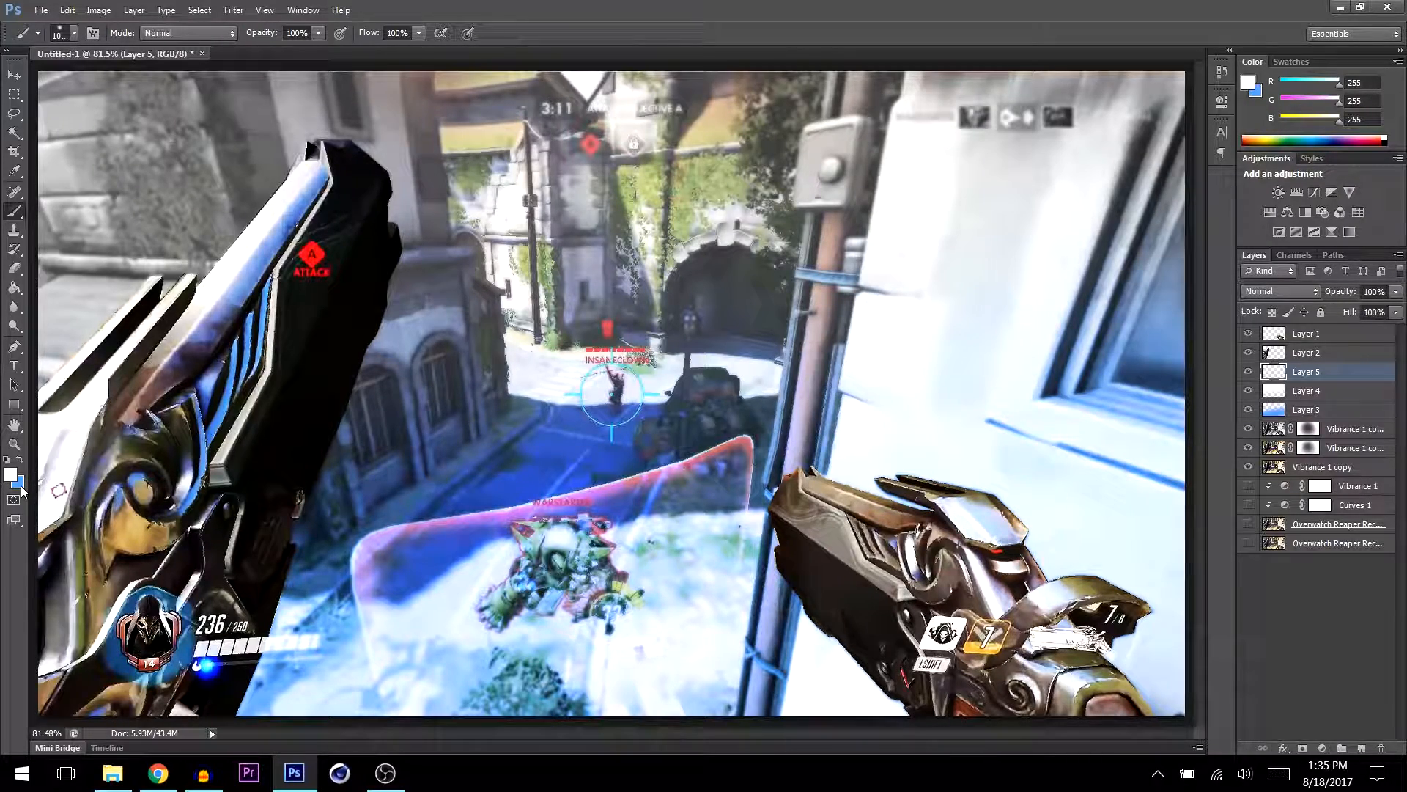
key(d)
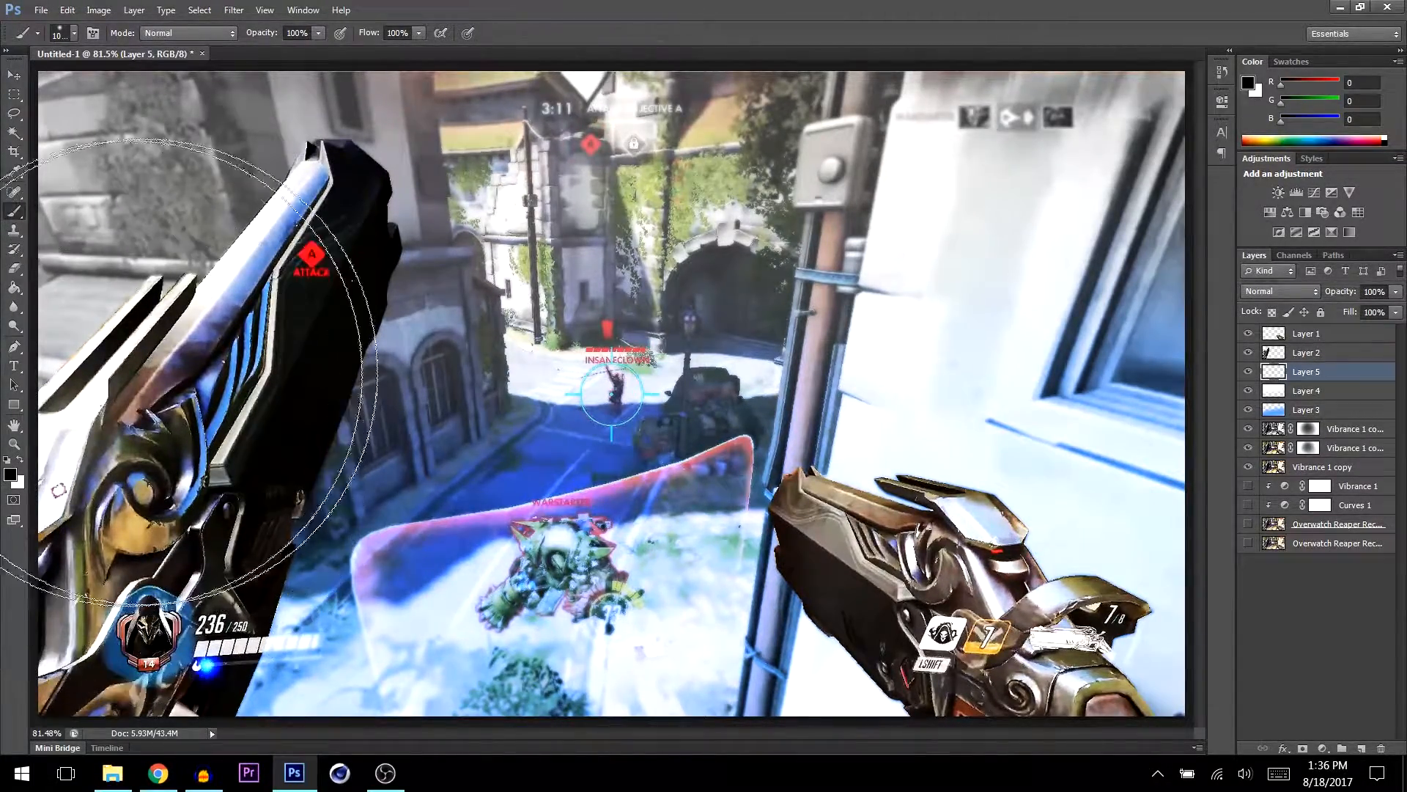
- Paint black along the scene's left and right edges with a 600 px brush and set Layer 5's opacity to 11%
key(bracketleft)
key(bracketleft)
key(bracketleft)
key(bracketleft)
key(bracketleft)
key(bracketleft)
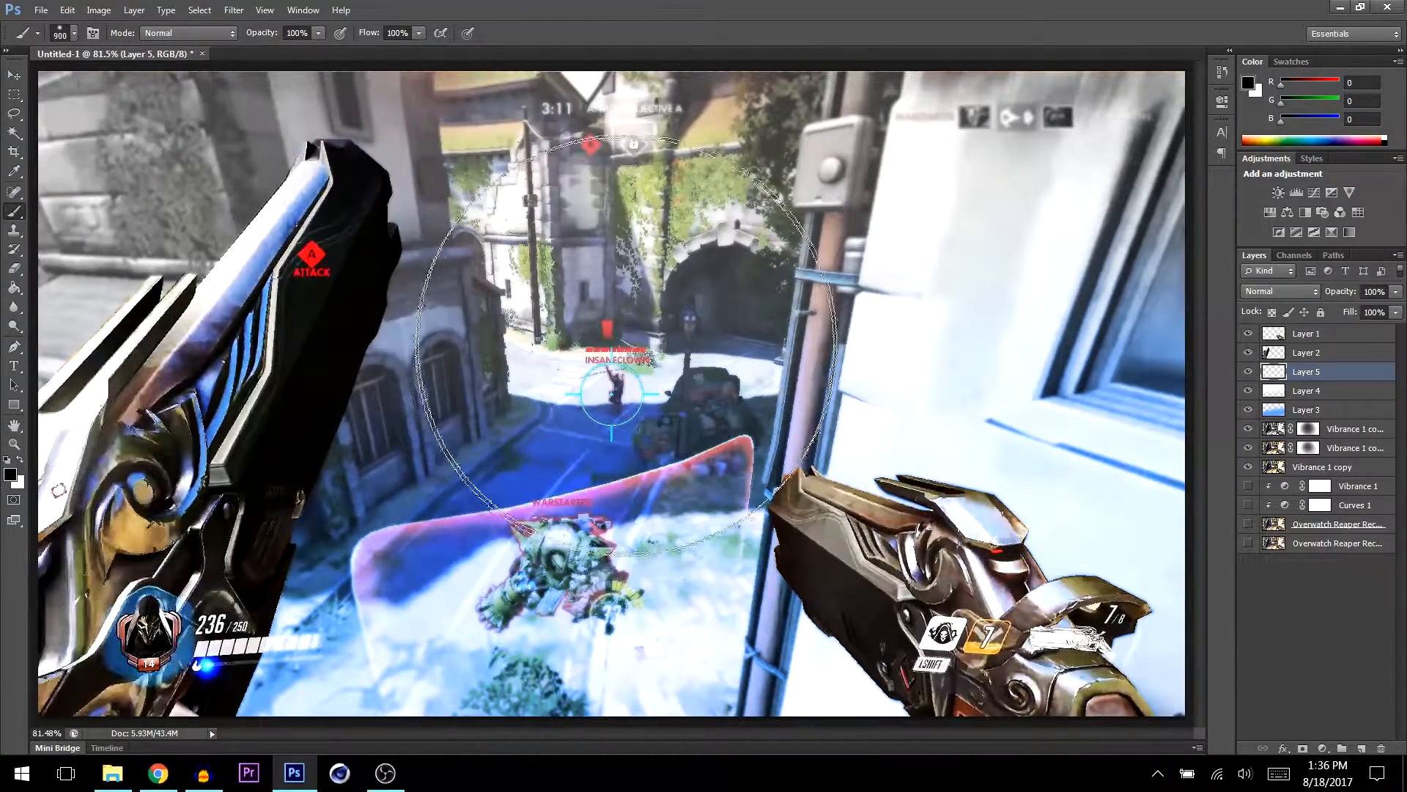
key(bracketright)
key(bracketright)
key(bracketright)
key(bracketright)
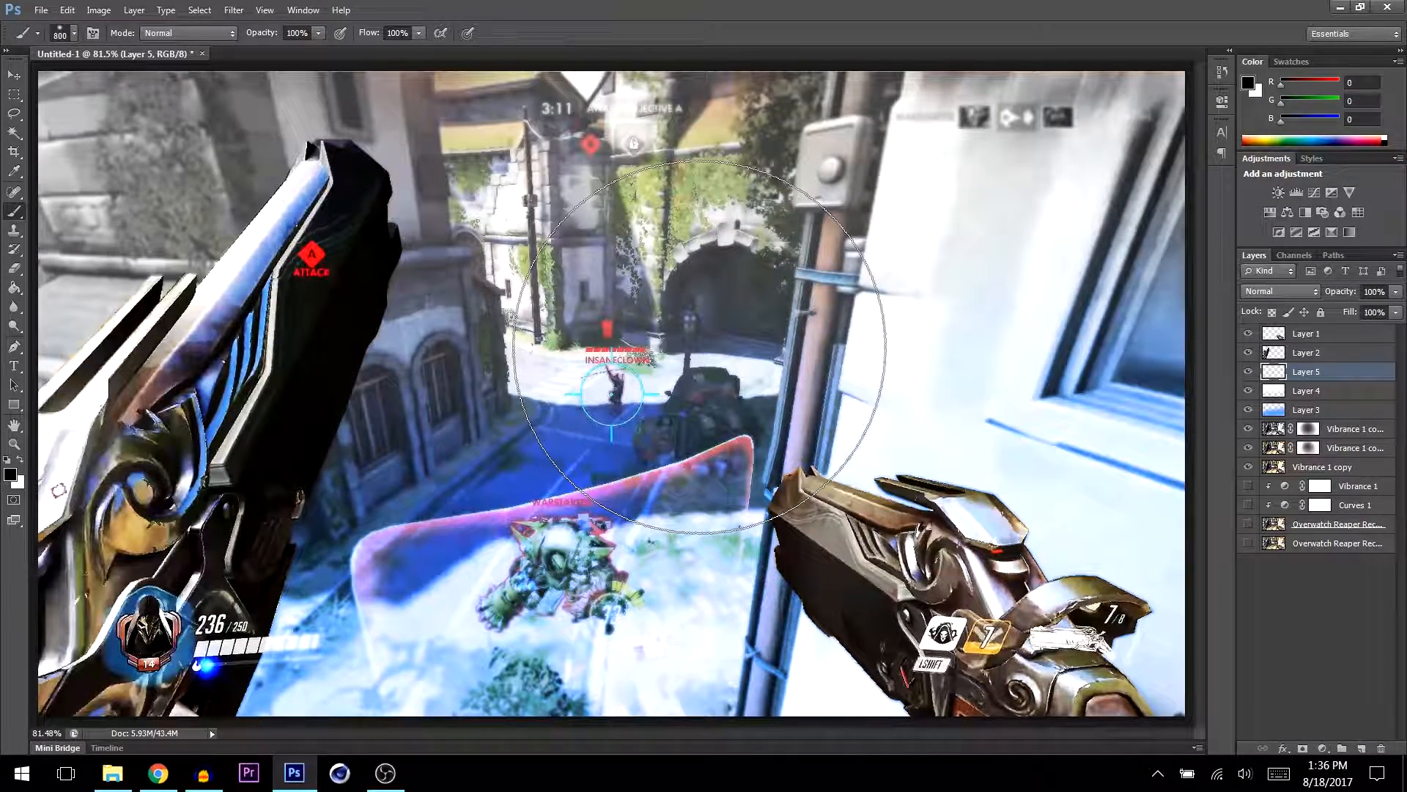
key(bracketleft)
key(bracketleft)
key(bracketleft)
key(bracketright)
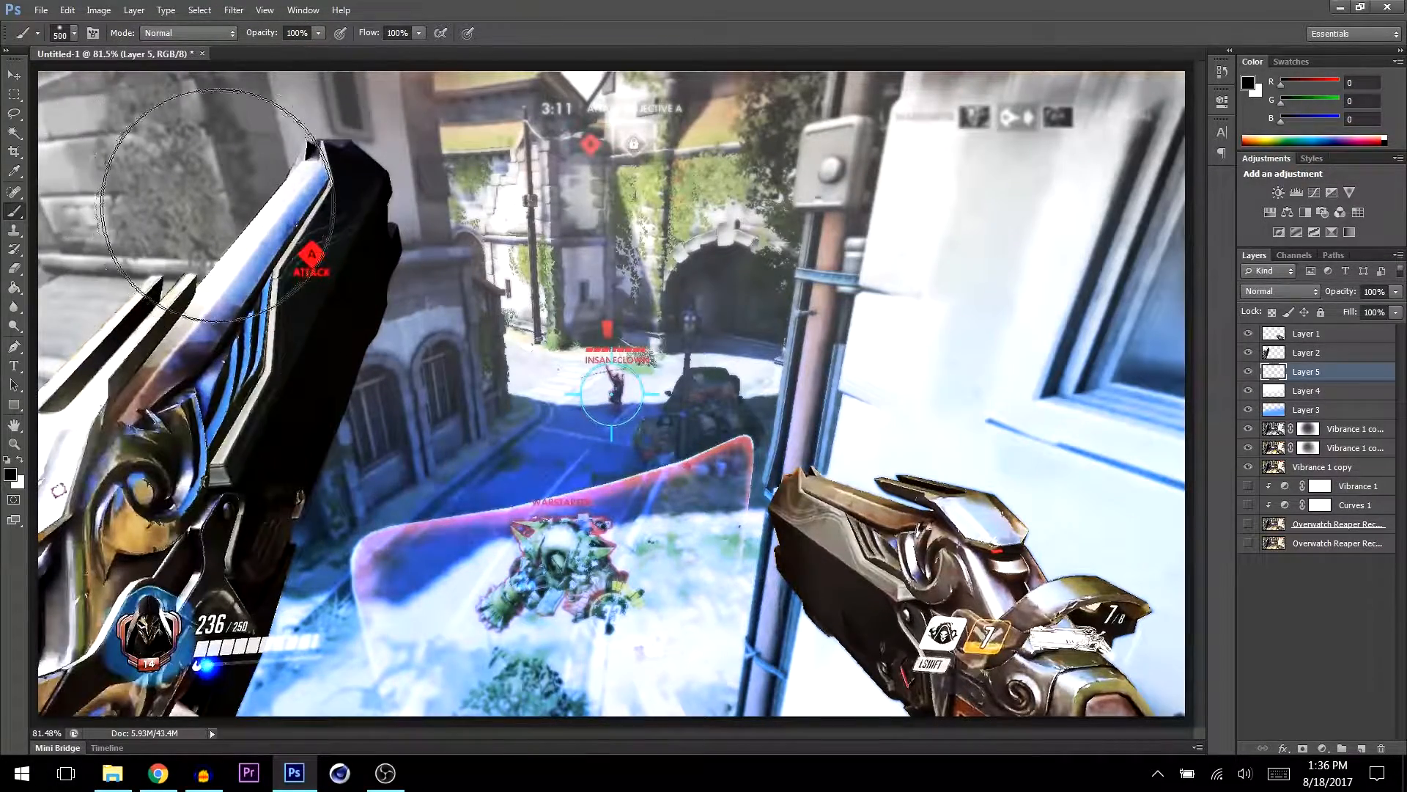
mouse_move(115, 147)
mouse_down()
mouse_move(77, 139)
mouse_move(11, 231)
mouse_up()
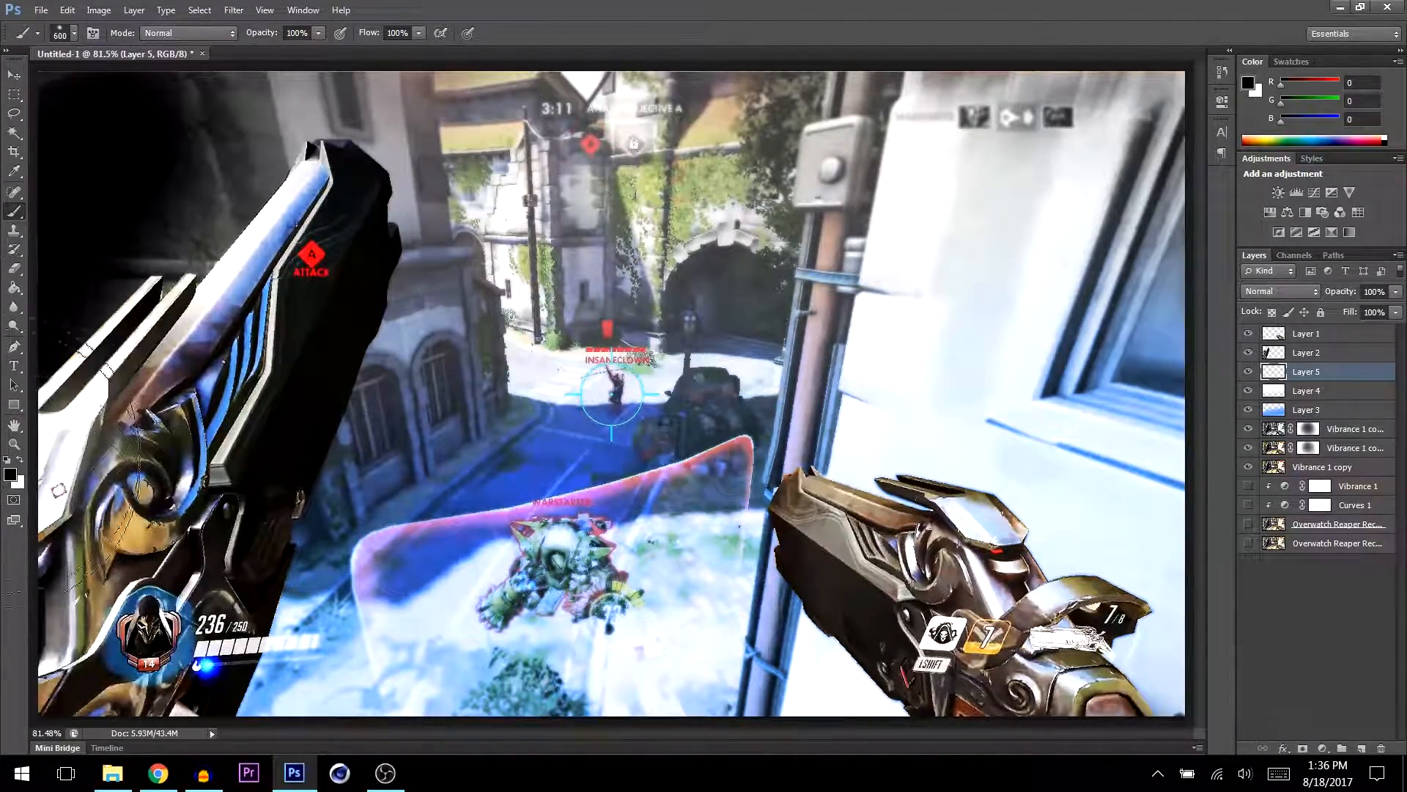
mouse_move(99, 757)
mouse_down()
mouse_move(4, 528)
mouse_move(137, 81)
mouse_up()
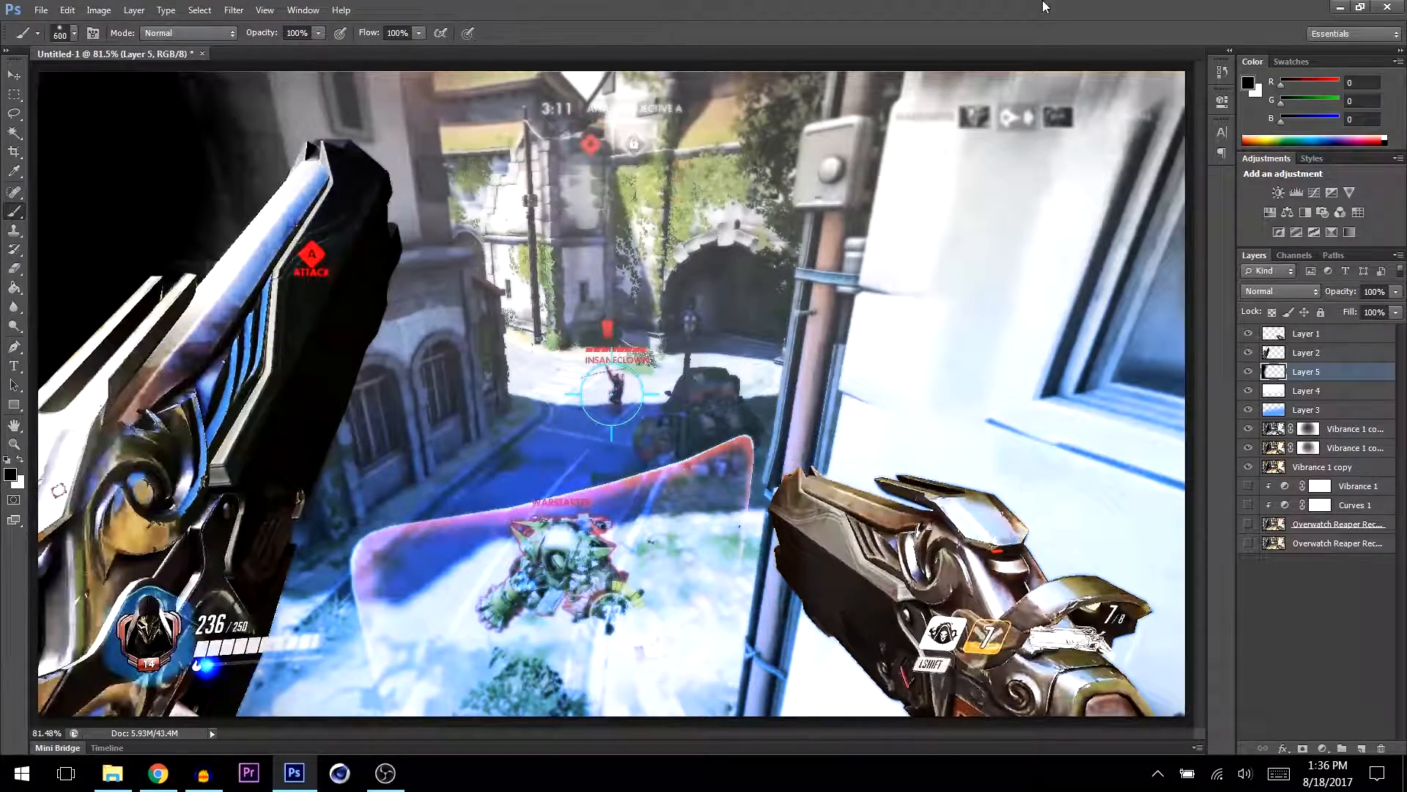
mouse_move(1106, 54)
mouse_down()
mouse_move(1310, 117)
mouse_move(1285, 669)
mouse_move(1028, 70)
mouse_move(1239, 315)
mouse_up()
click(1396, 291)
drag(1396, 310, 1329, 309)
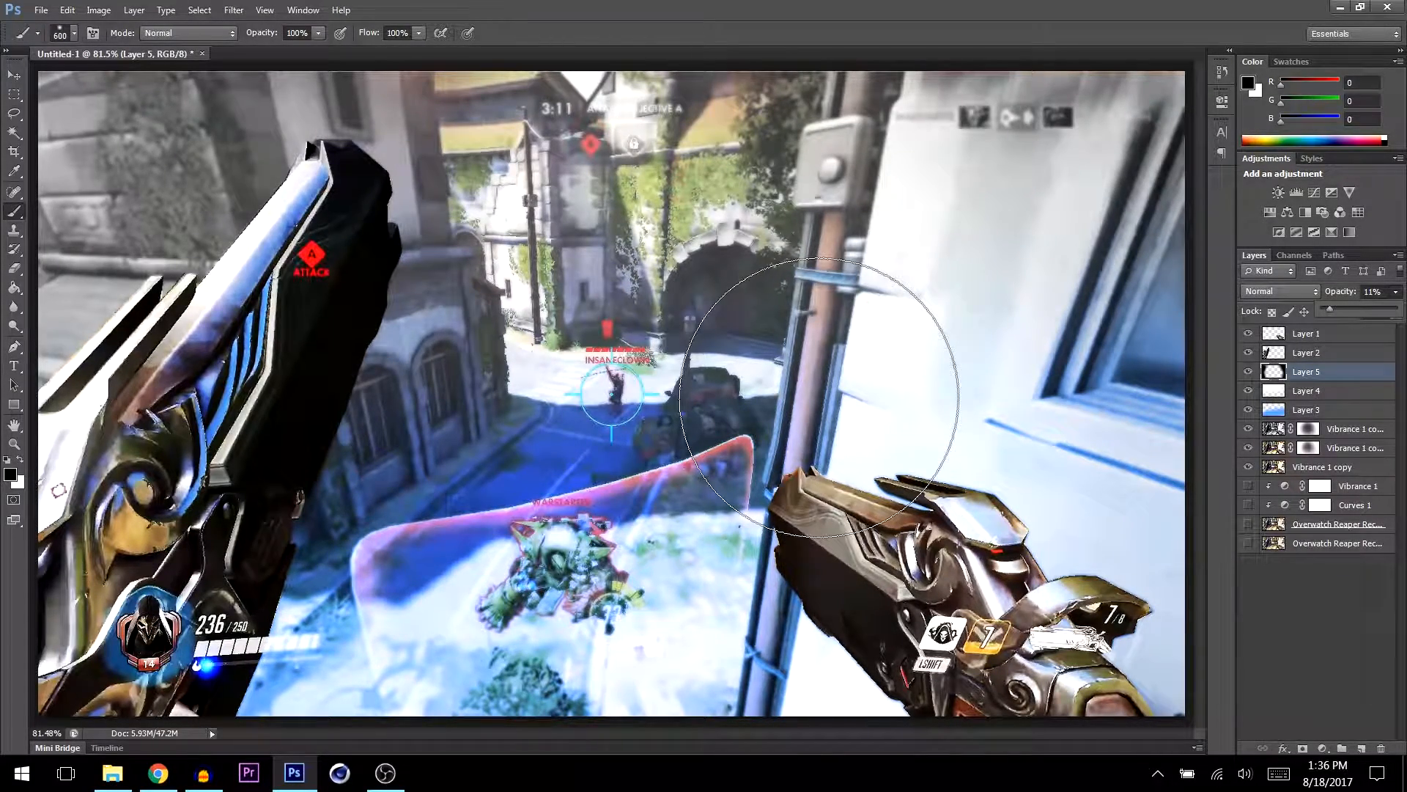
- Create another new layer above Layer 5 and enlarge the brush for a wider vignette
key(ctrl+shift+n)
key(Return)
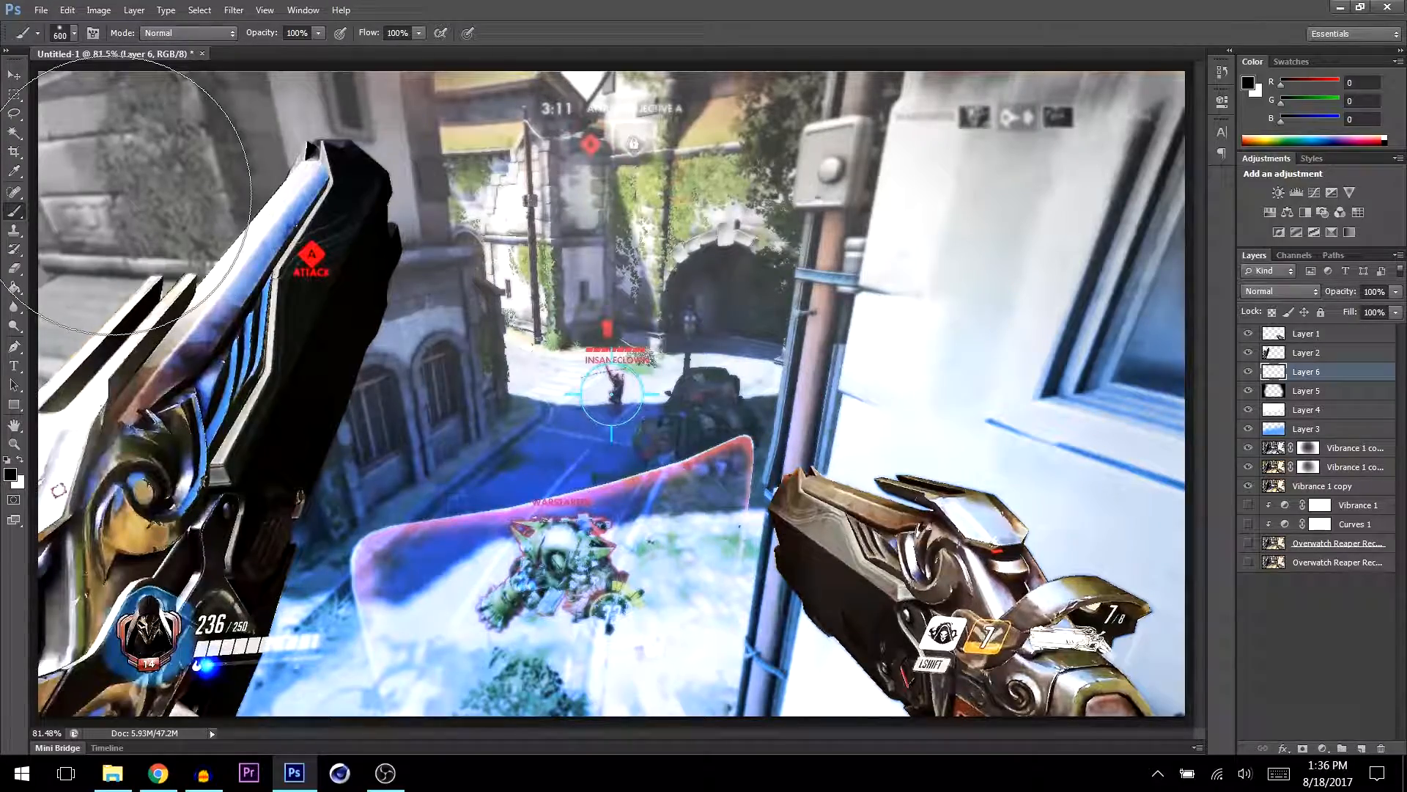
key(bracketright)
key(bracketright)
key(bracketright)
key(bracketright)
- Paint wide black strokes down both sides of the scene and set Layer 6's opacity to 5%
click(180, 186)
mouse_move(180, 185)
mouse_down()
mouse_move(128, 237)
mouse_move(91, 339)
mouse_move(79, 455)
mouse_move(161, 608)
mouse_up()
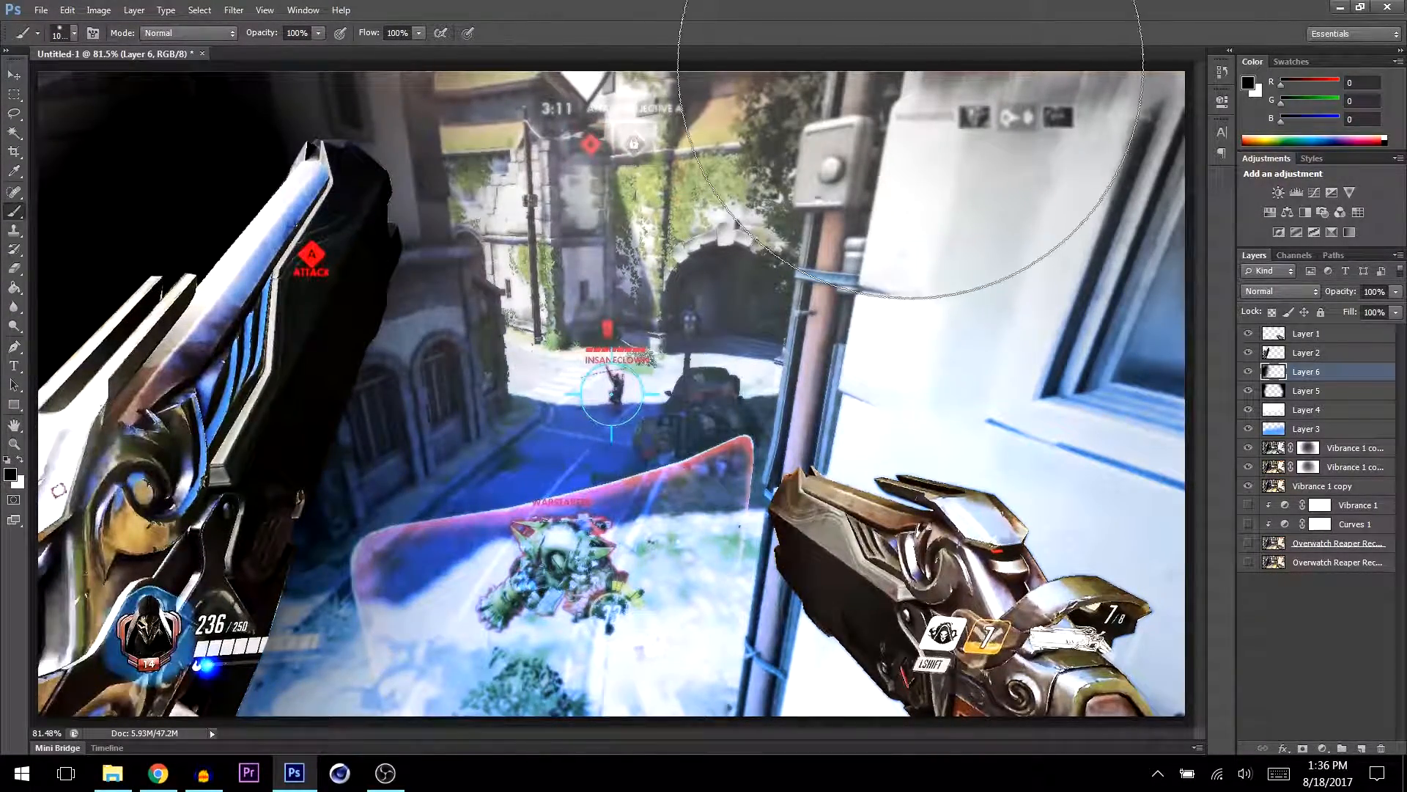
mouse_move(1036, 95)
mouse_down()
mouse_move(1092, 124)
mouse_move(1200, 359)
mouse_move(1162, 650)
mouse_move(1074, 740)
mouse_up()
click(1384, 293)
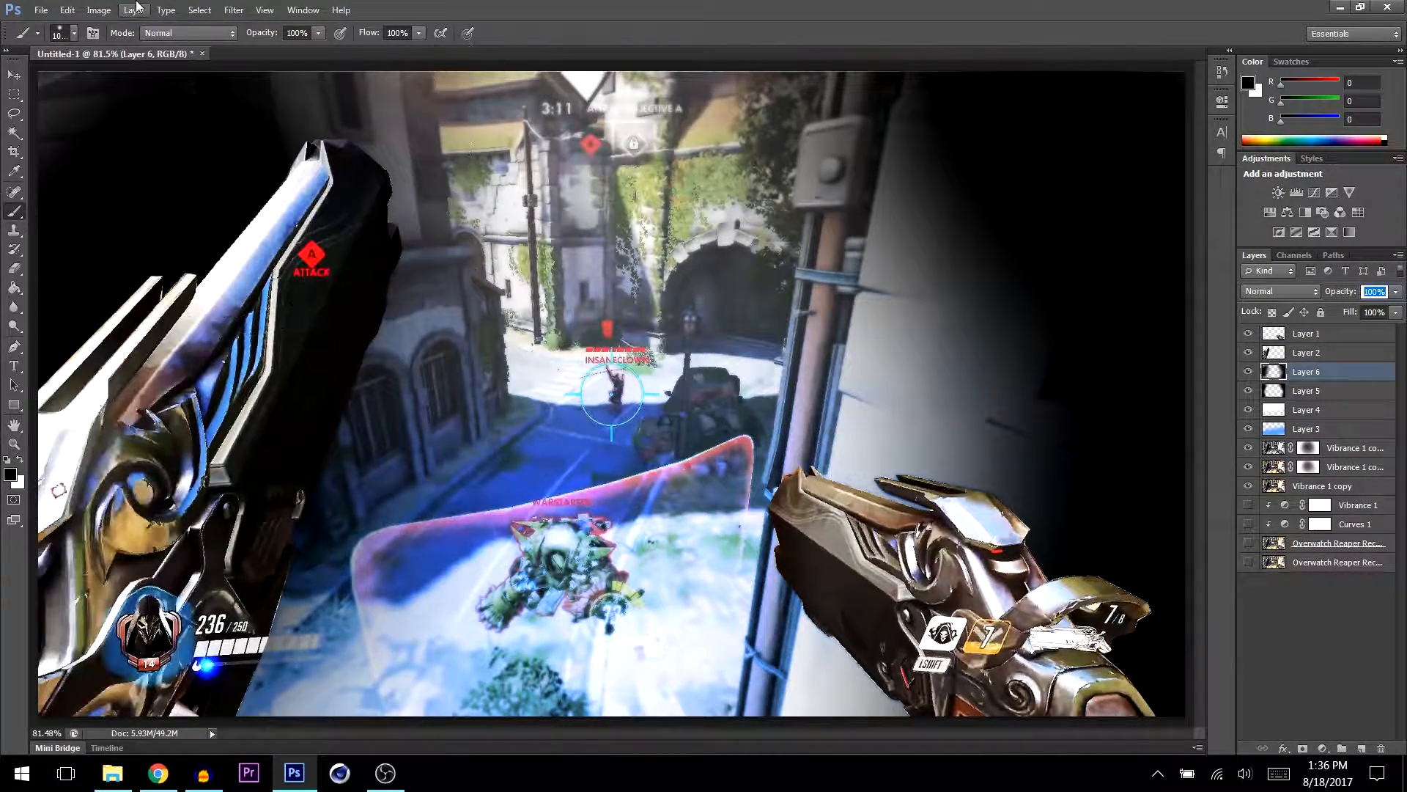
key(Return)
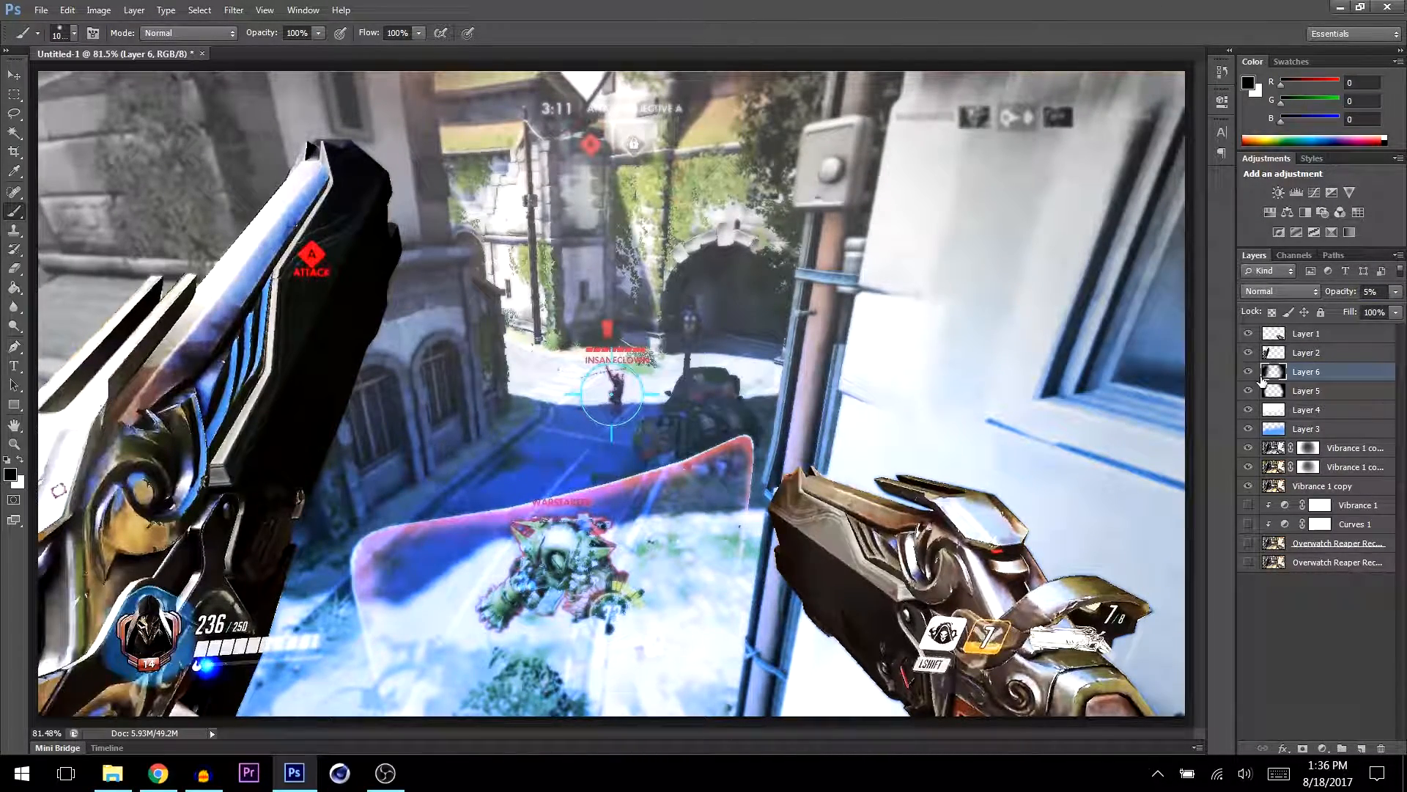
- Create a new layer between Layer 5 and Layer 6 and switch the foreground colour to white
click(1309, 393)
key(ctrl+shift+n)
key(Return)
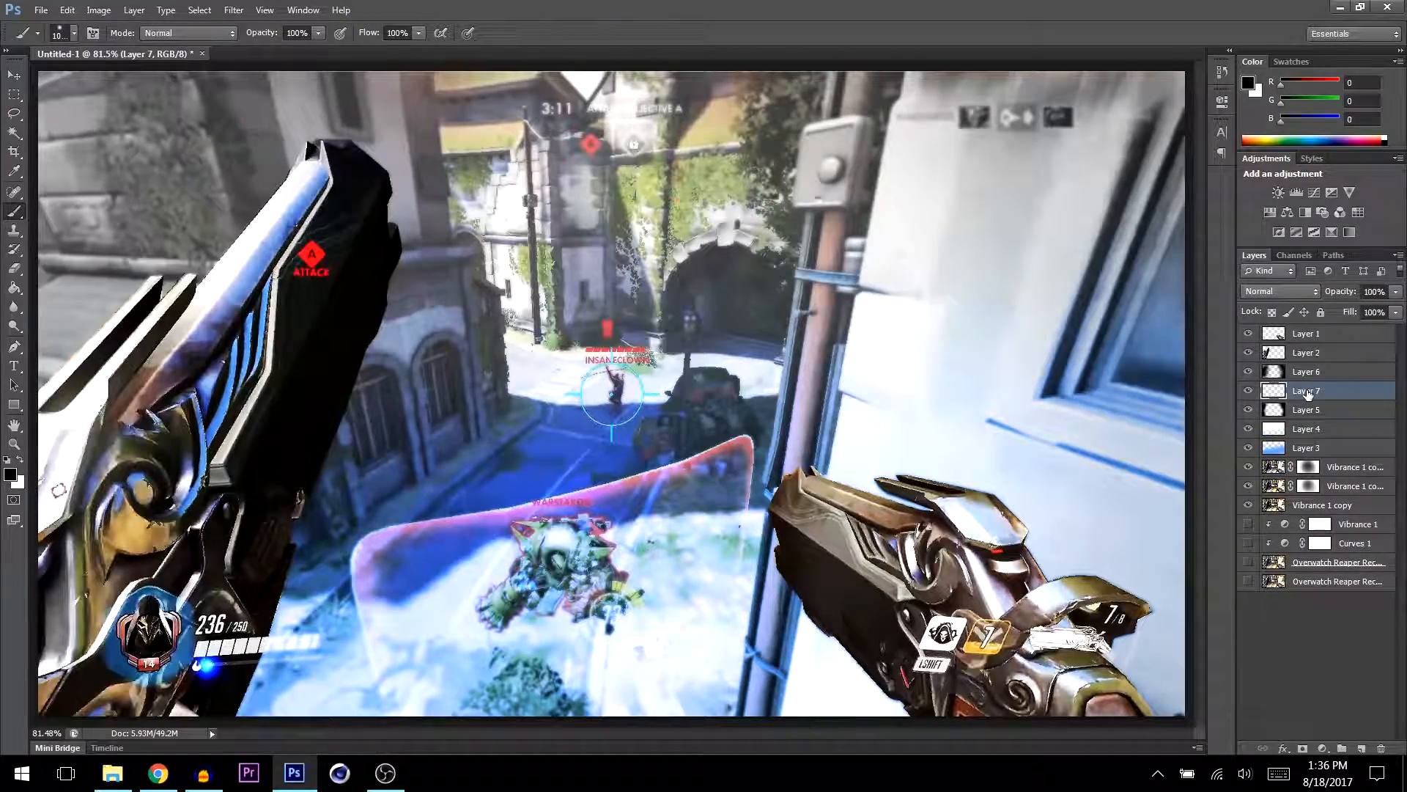
key(x)
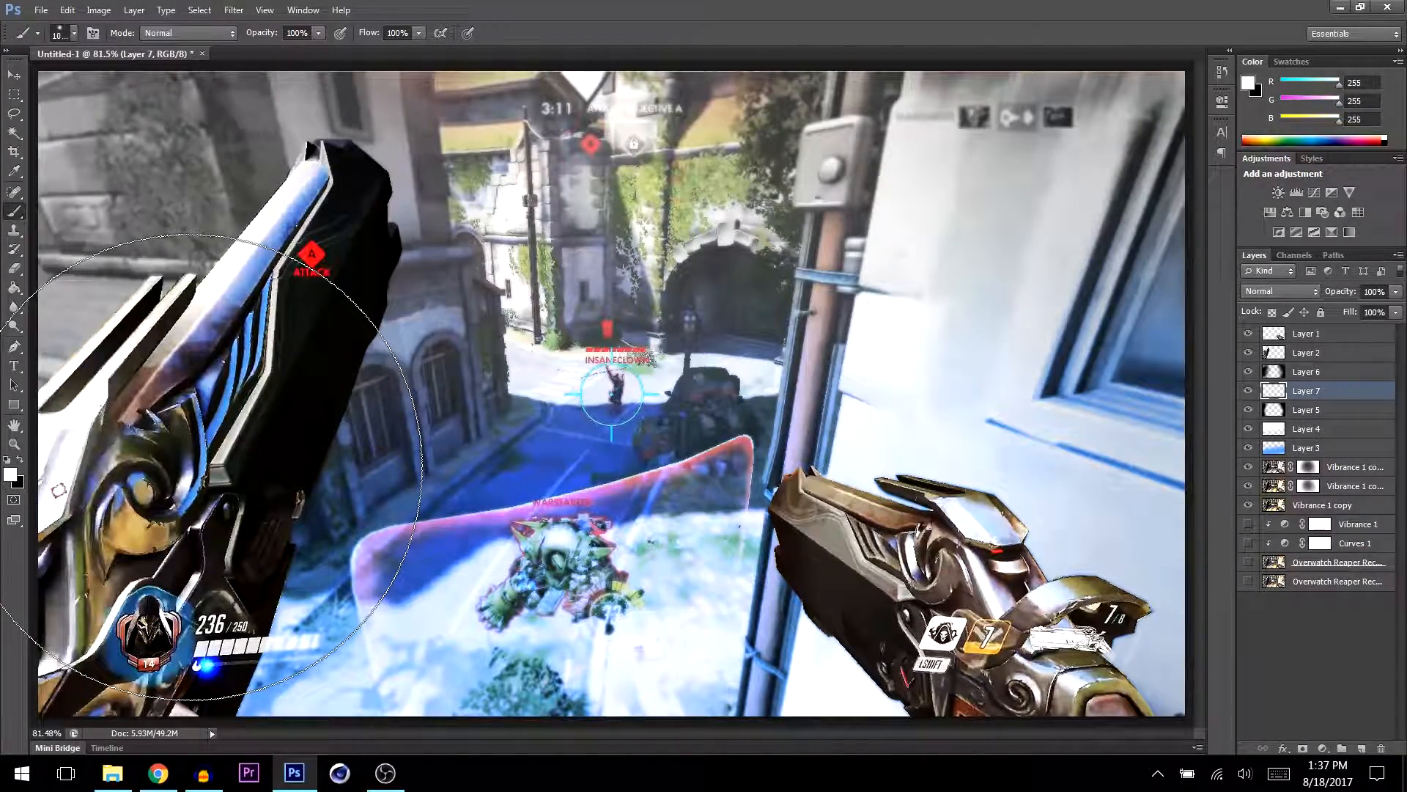
- Paint a soft white light over the scene's upper middle on Layer 7 and centre it horizontally on the canvas
click(528, 194)
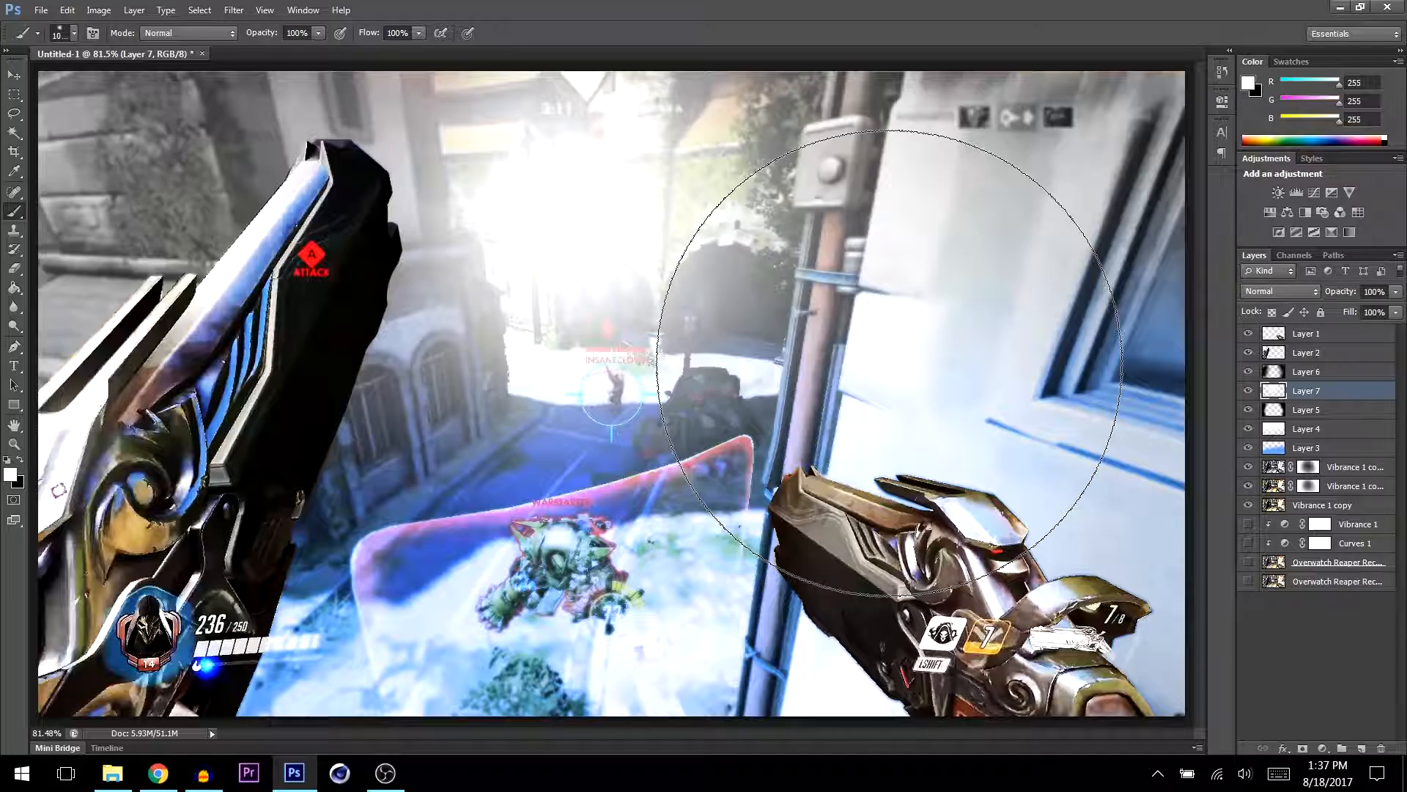
key(ctrl+a)
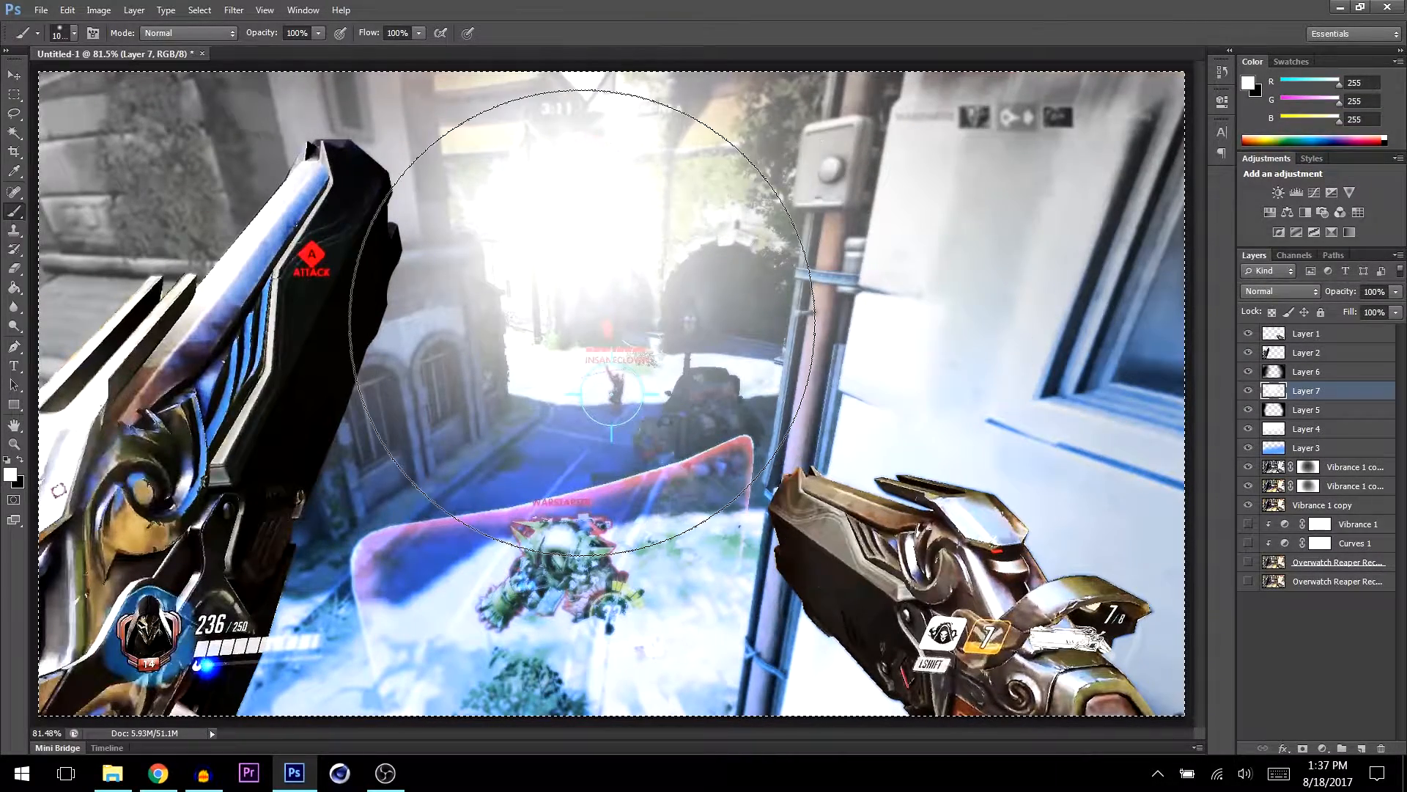
key(v)
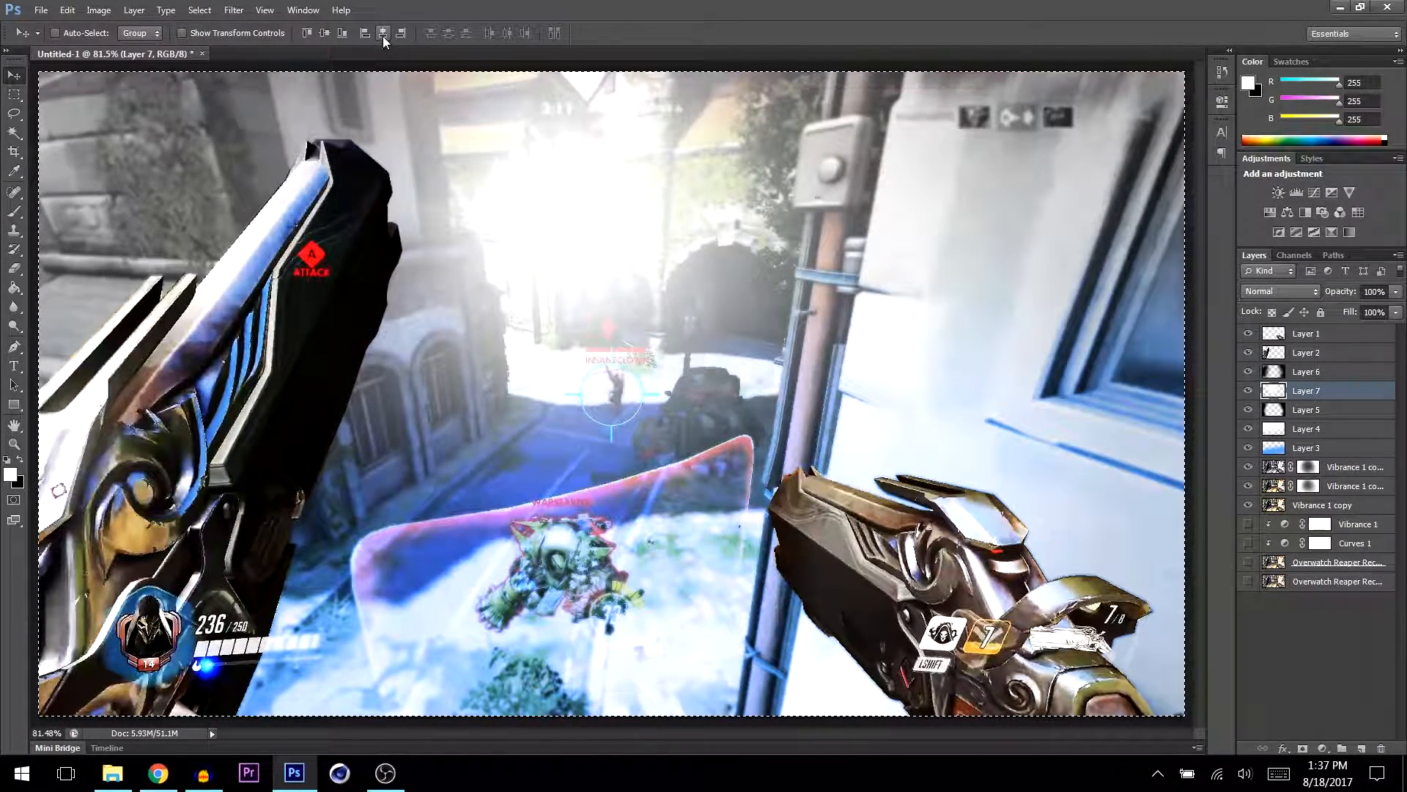
click(327, 36)
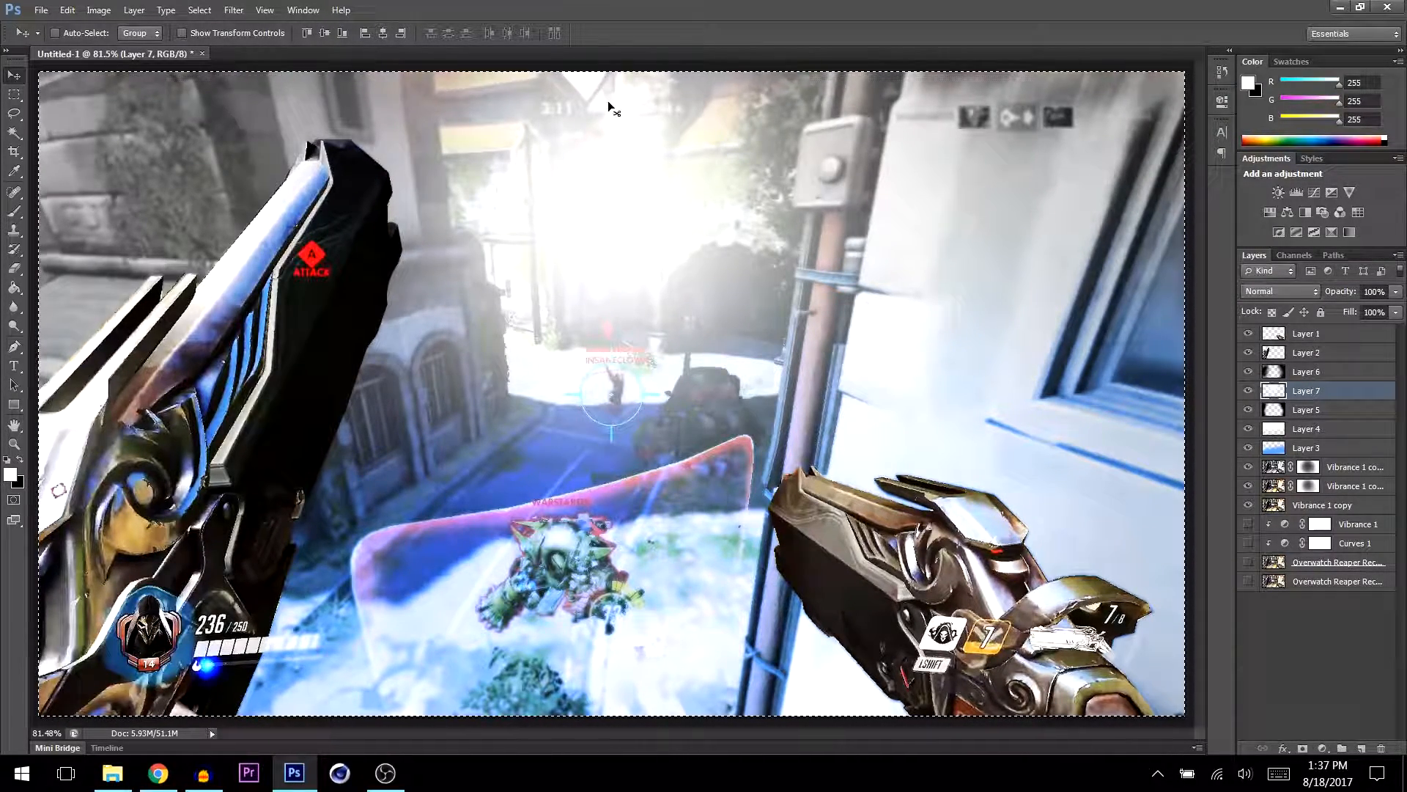
key(ctrl+d)
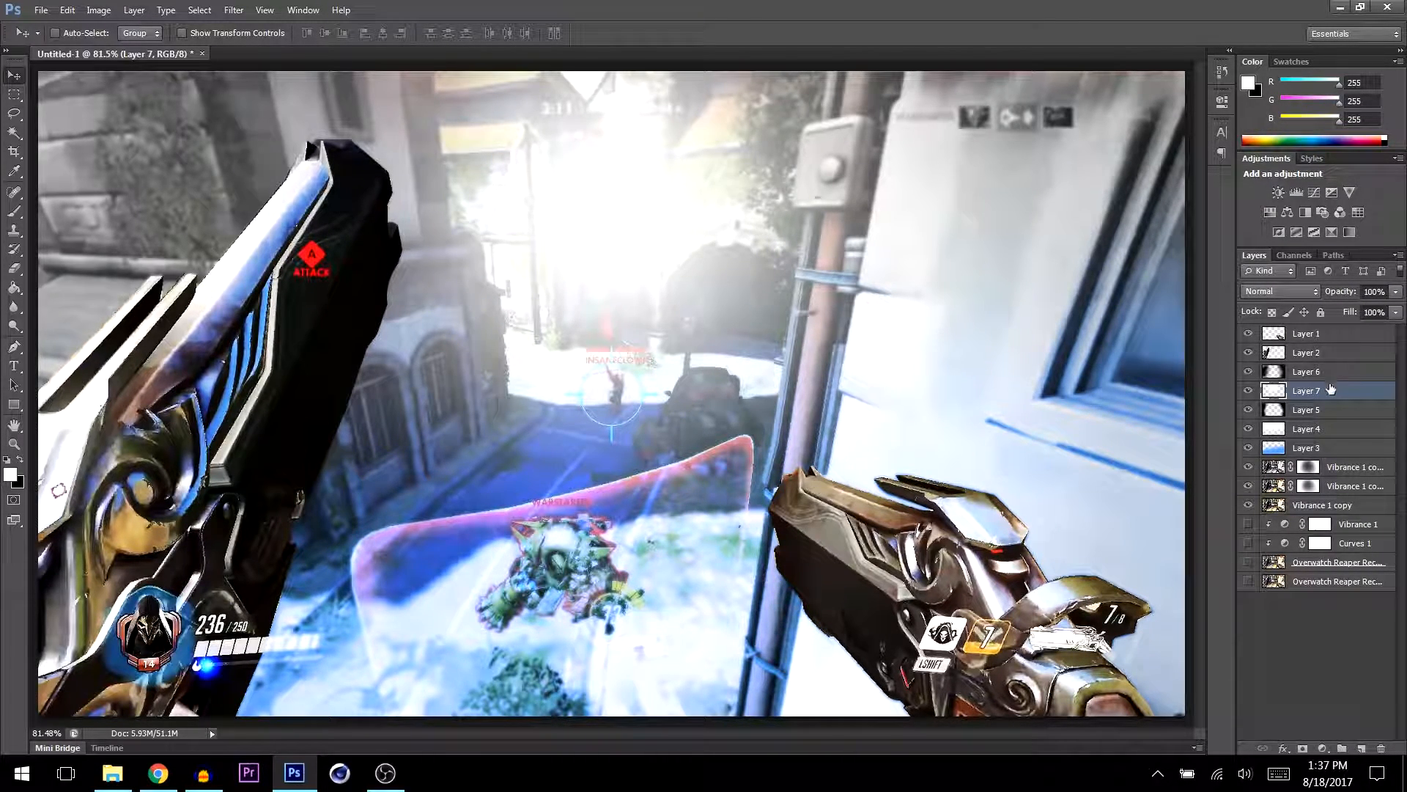
- Group Layer 5, Layer 6 and Layer 7 and name the group Lighting
click(1310, 374)
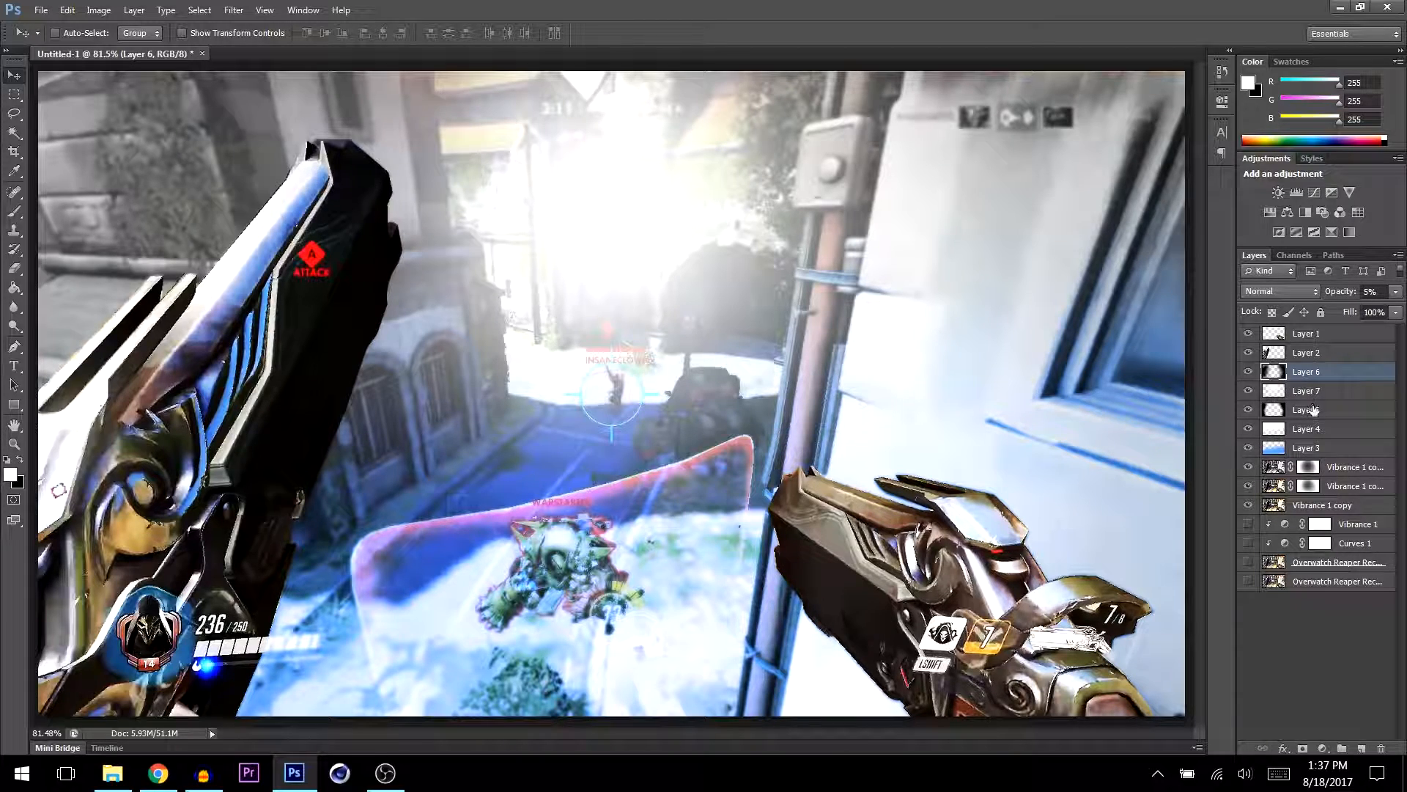
shift+click(1312, 411)
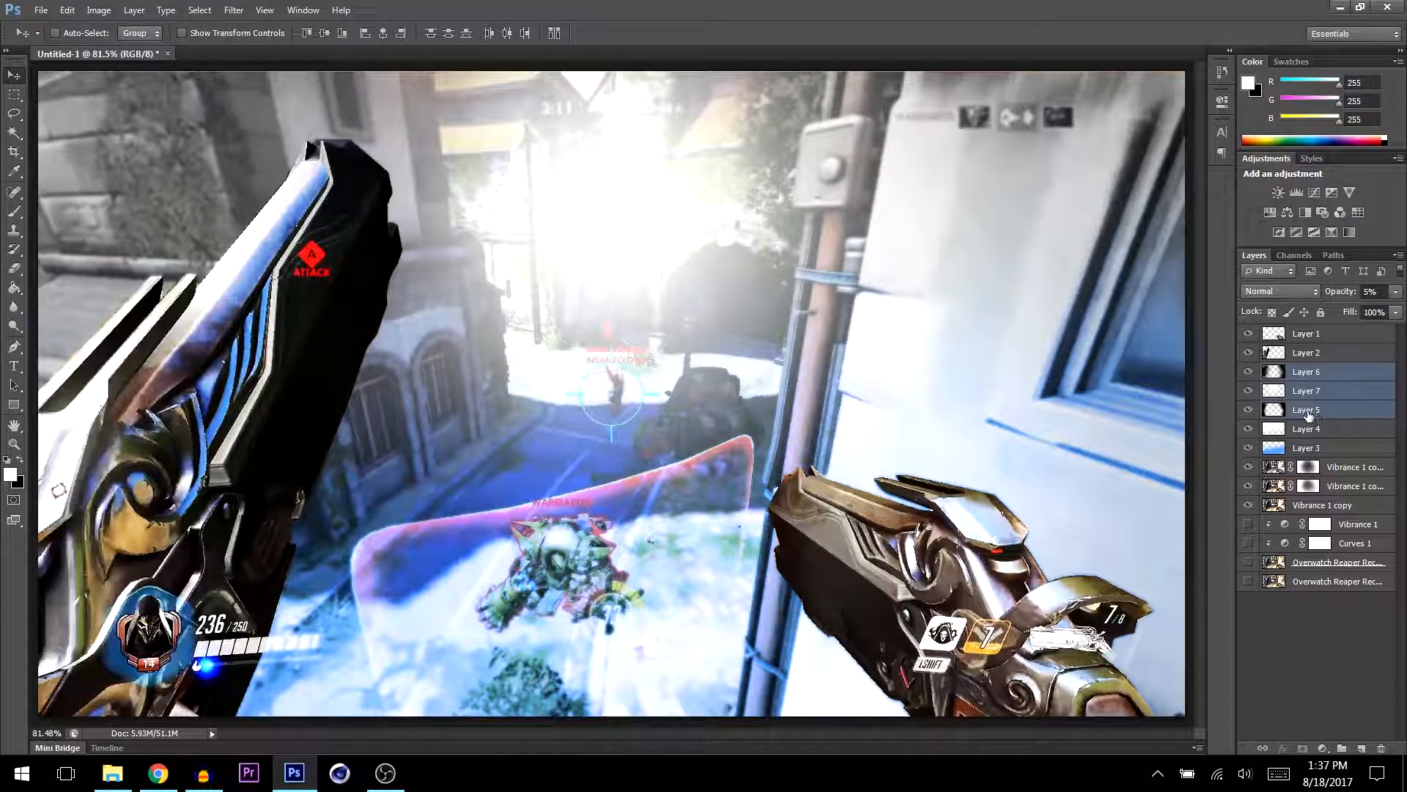
key(ctrl+g)
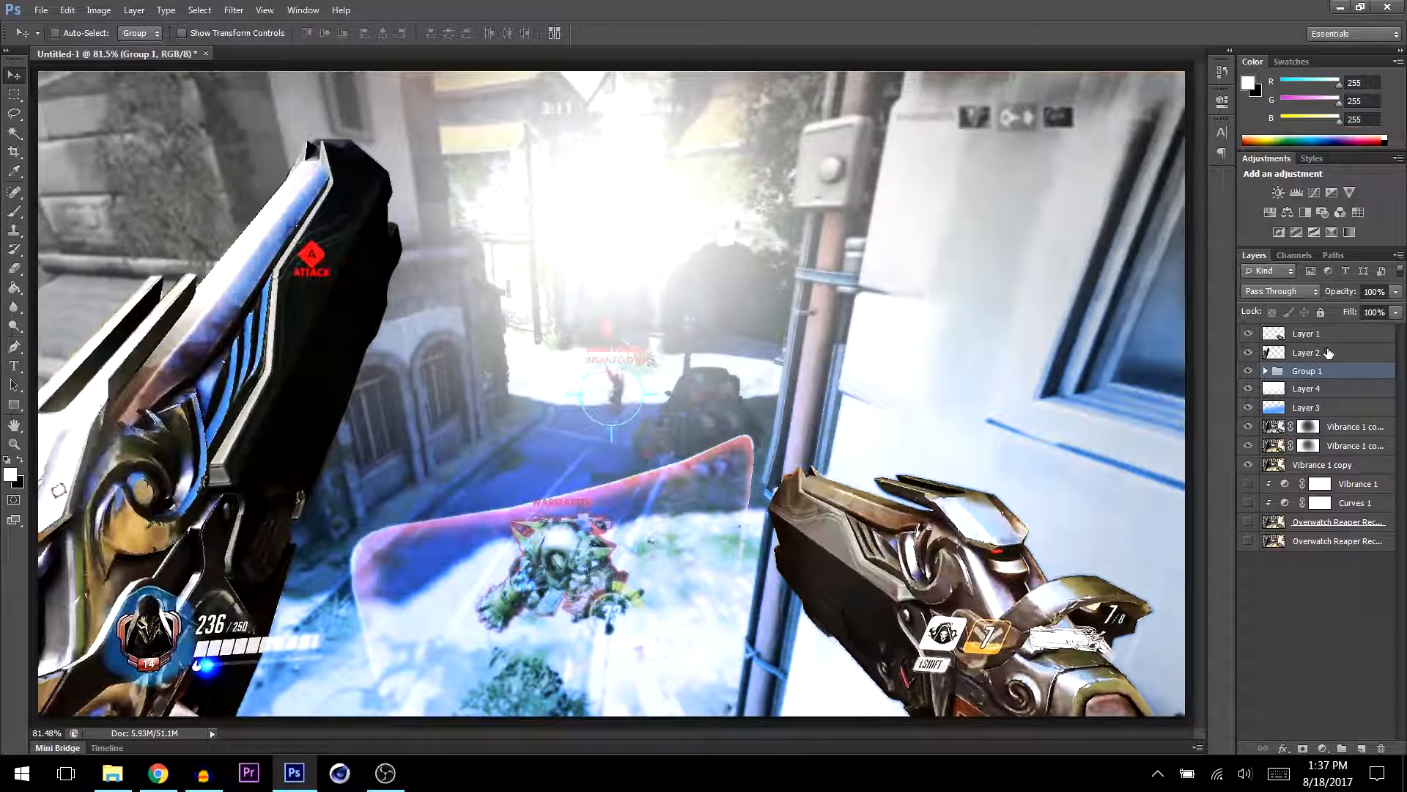
double_click(1312, 371)
text(Lighting)
key(Return)
- Add a drop shadow to the left gun on Layer 2 with distance 0 px, spread 20% and size 20 px
click(1305, 356)
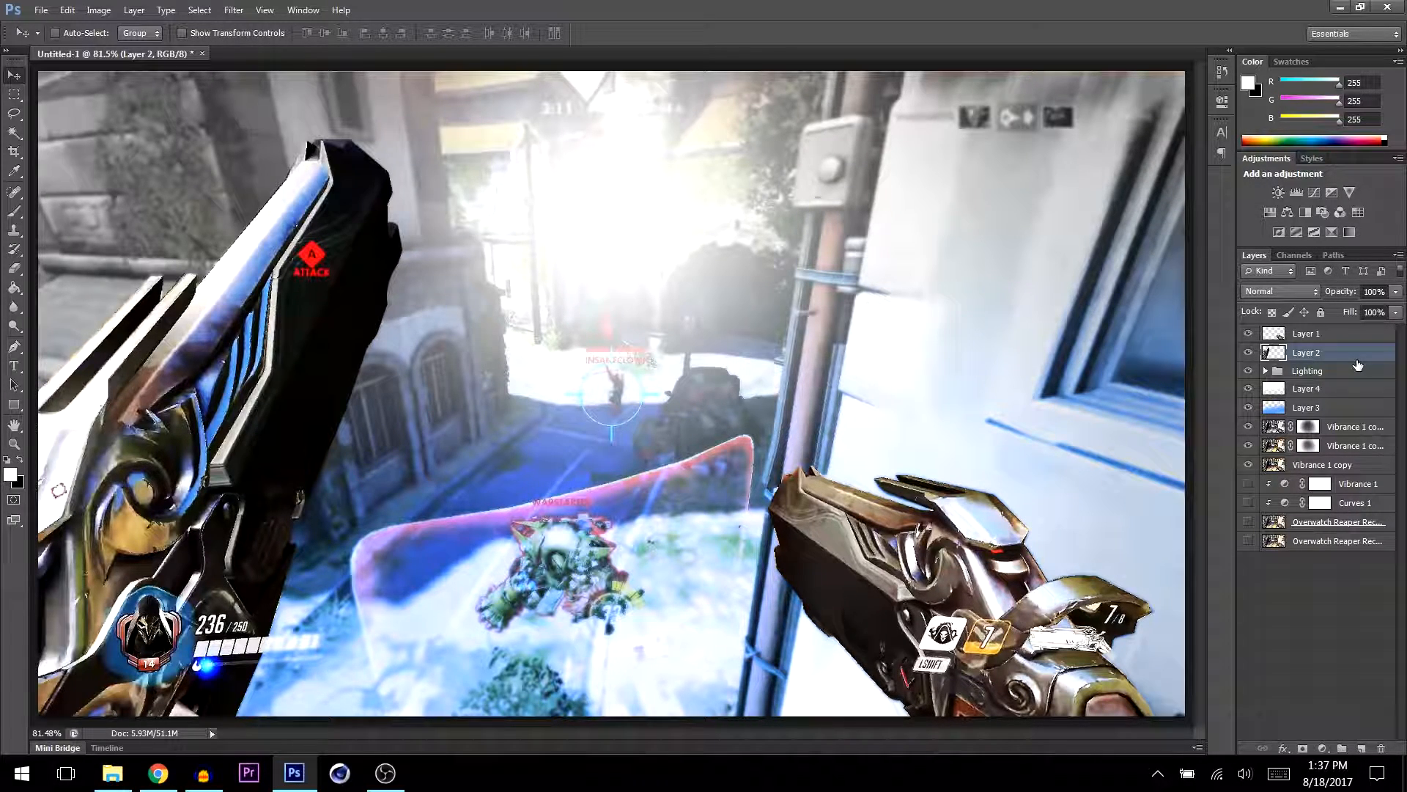
right_click(1339, 359)
click(1178, 217)
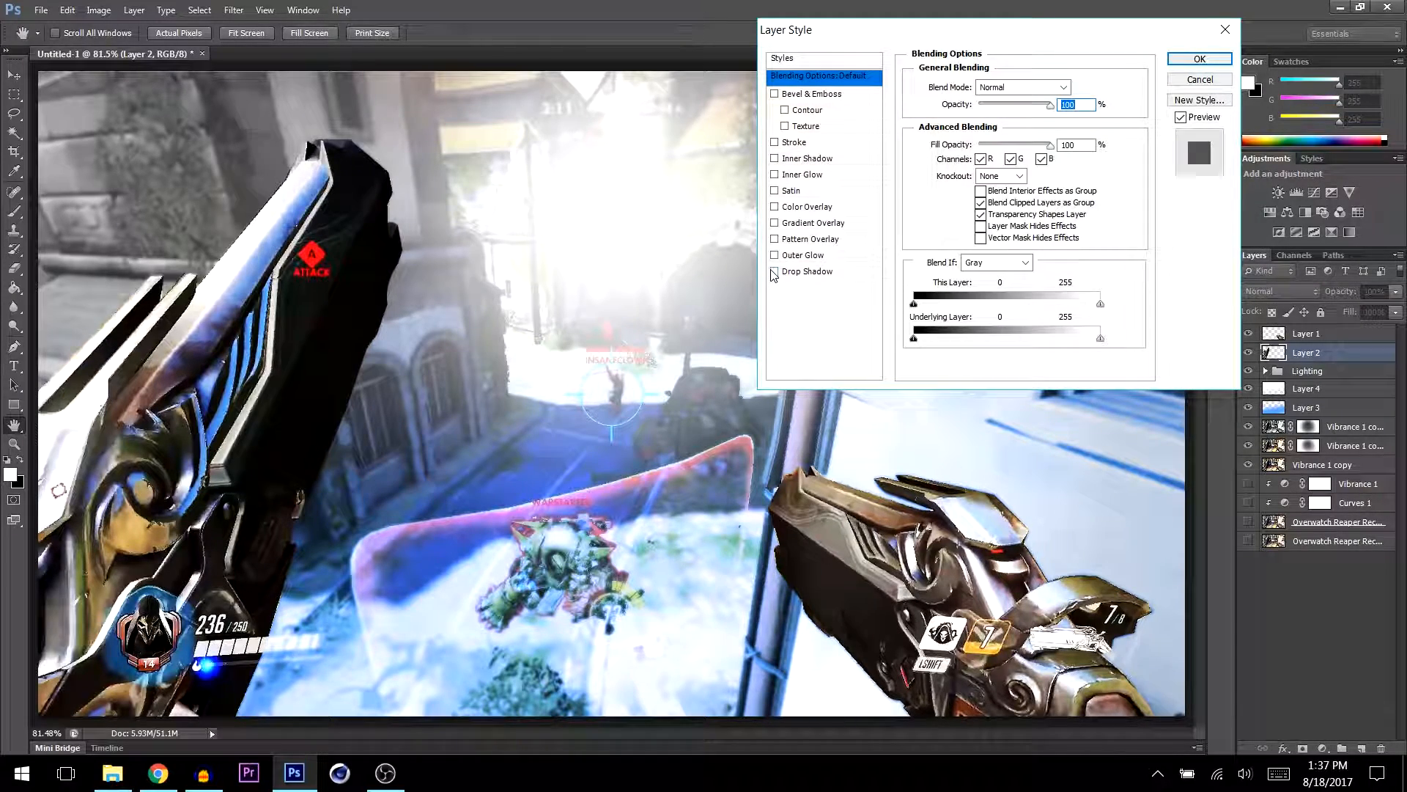
click(775, 272)
click(1067, 150)
text(0)
key(Tab)
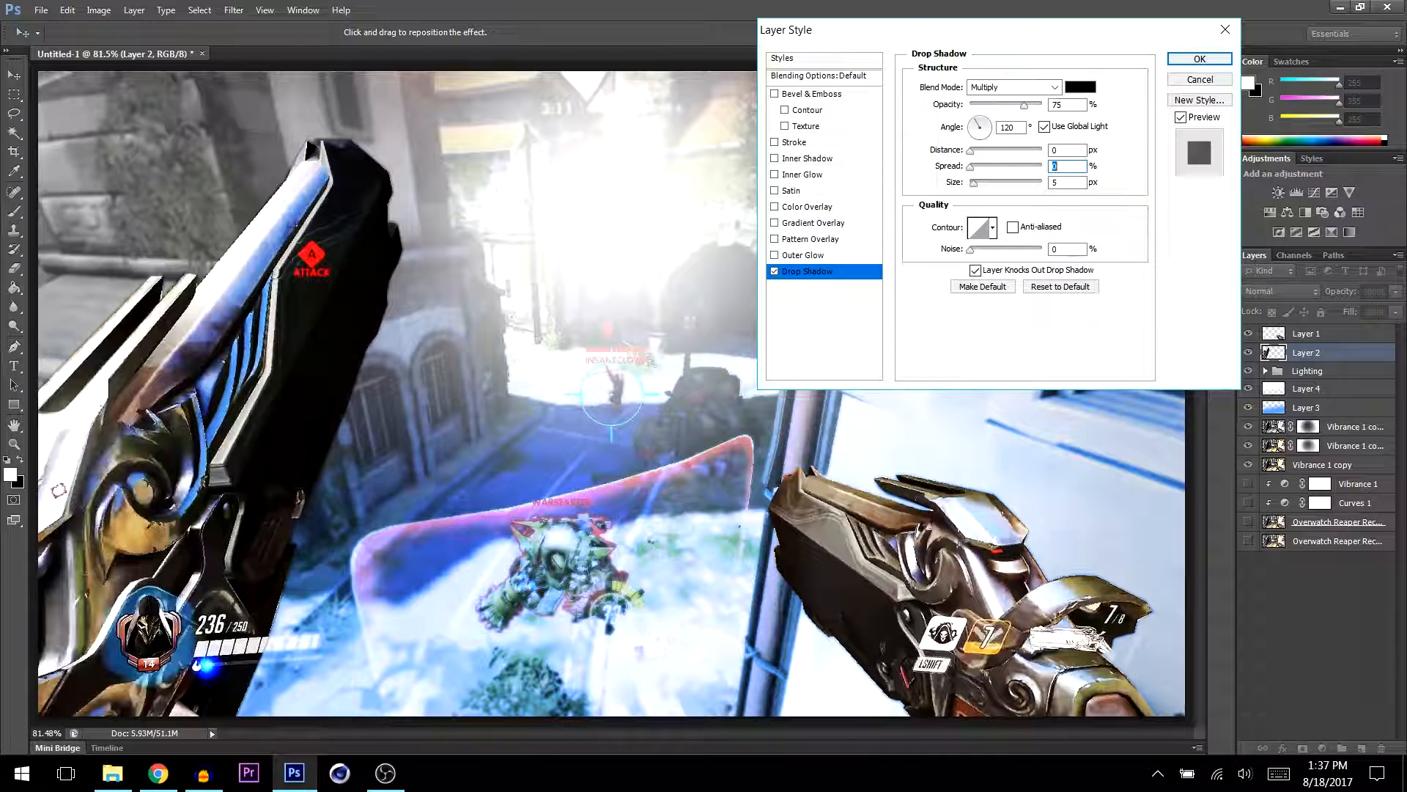
text(20)
key(Tab)
text(20)
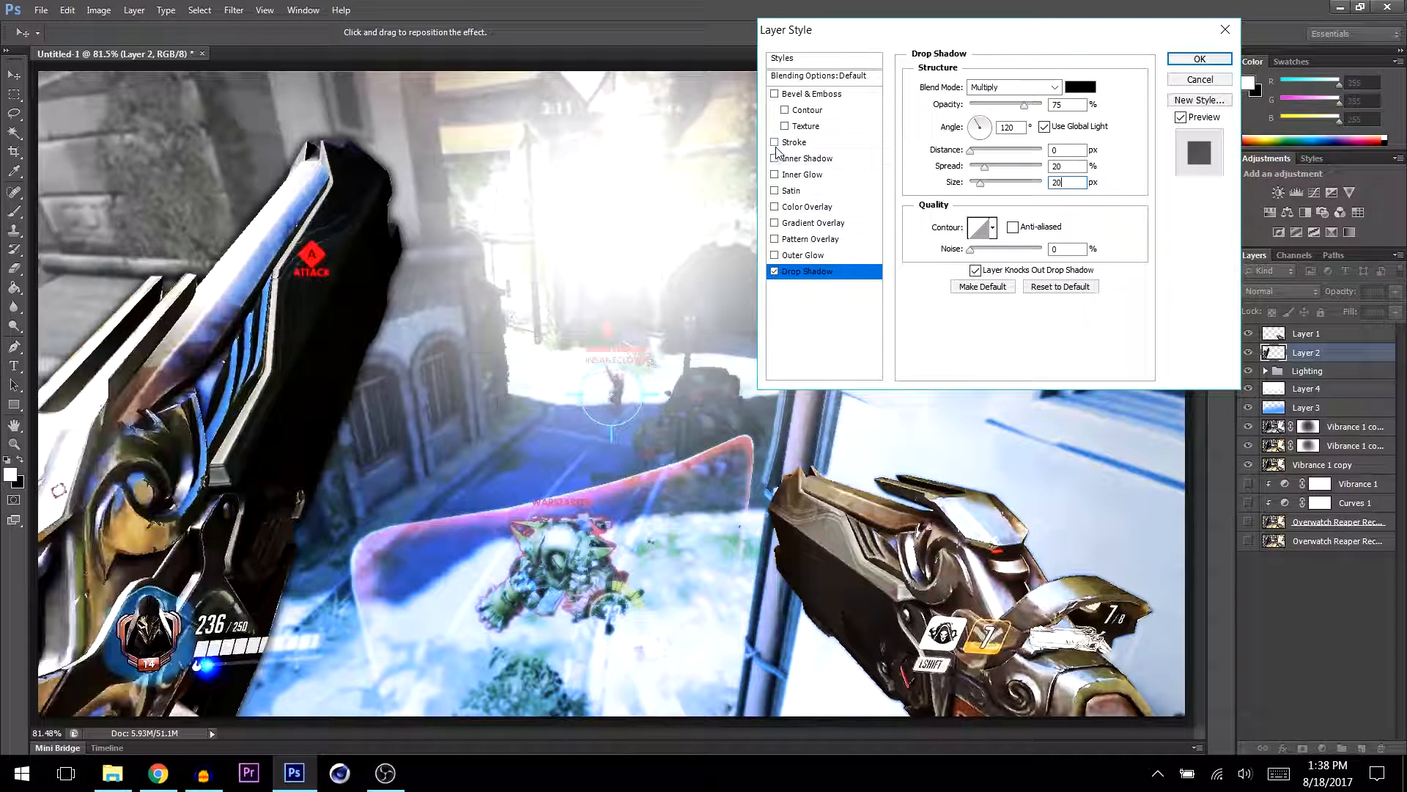
- Add an outside stroke of 3 px to Layer 2 in purple #9d2aff
click(815, 143)
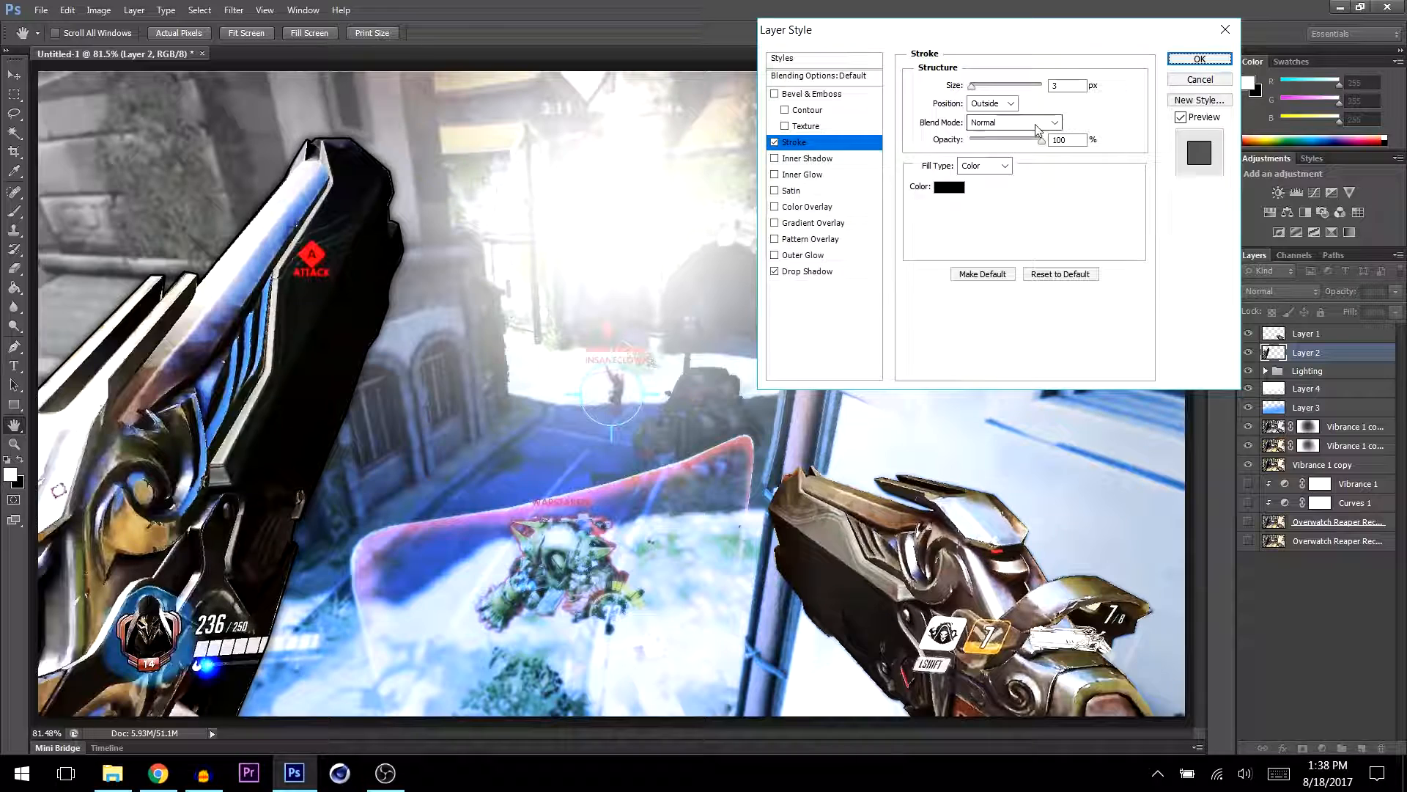
click(947, 188)
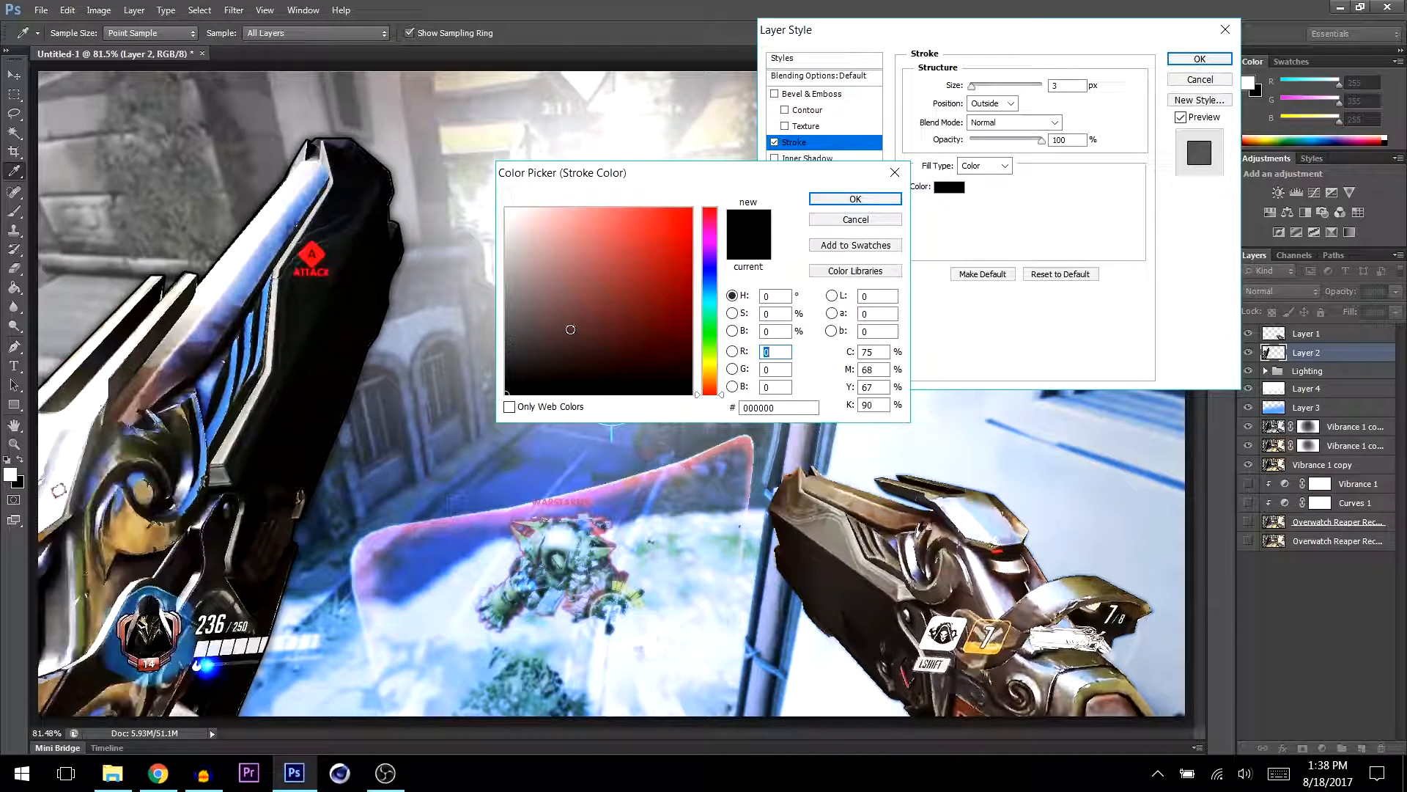
drag(707, 288, 710, 272)
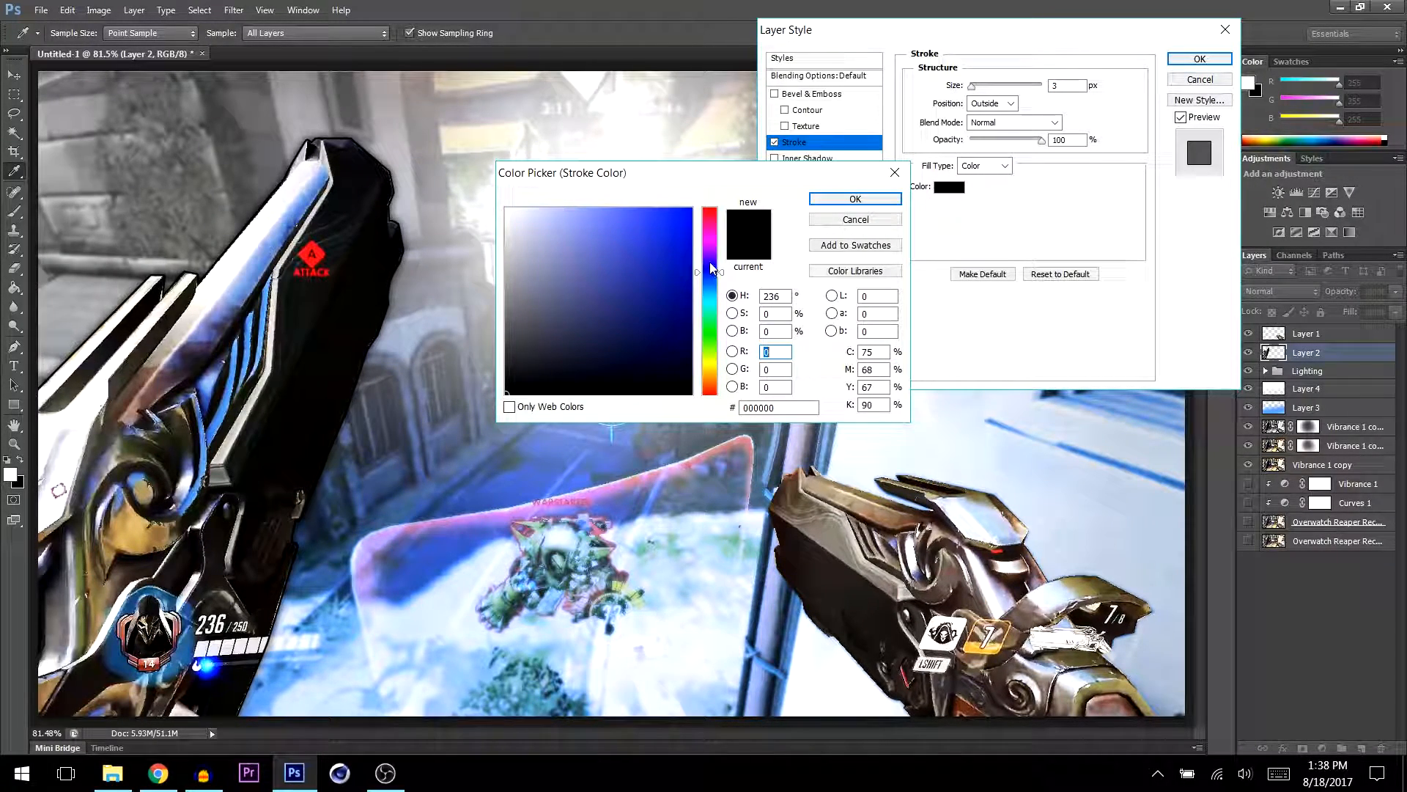
click(690, 210)
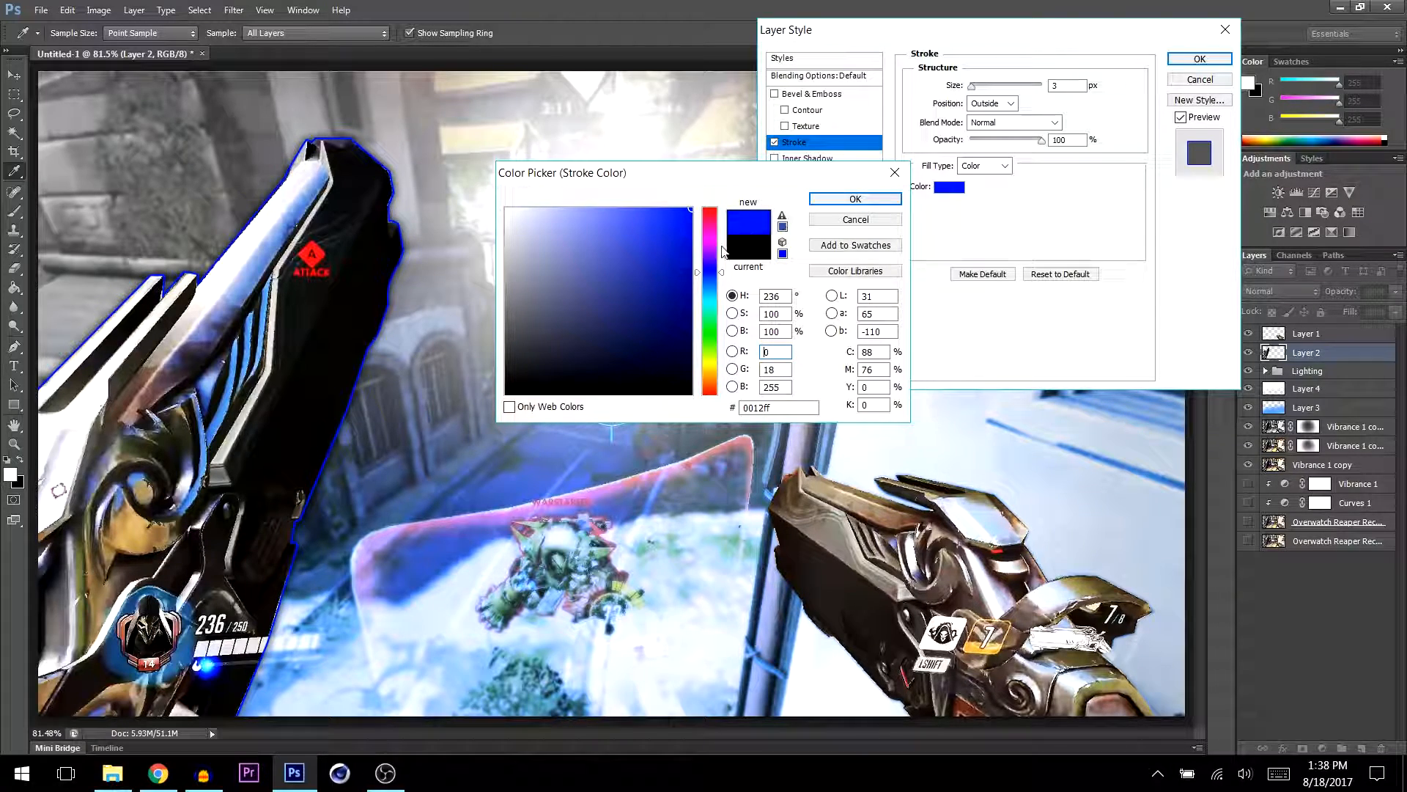
drag(711, 270, 712, 258)
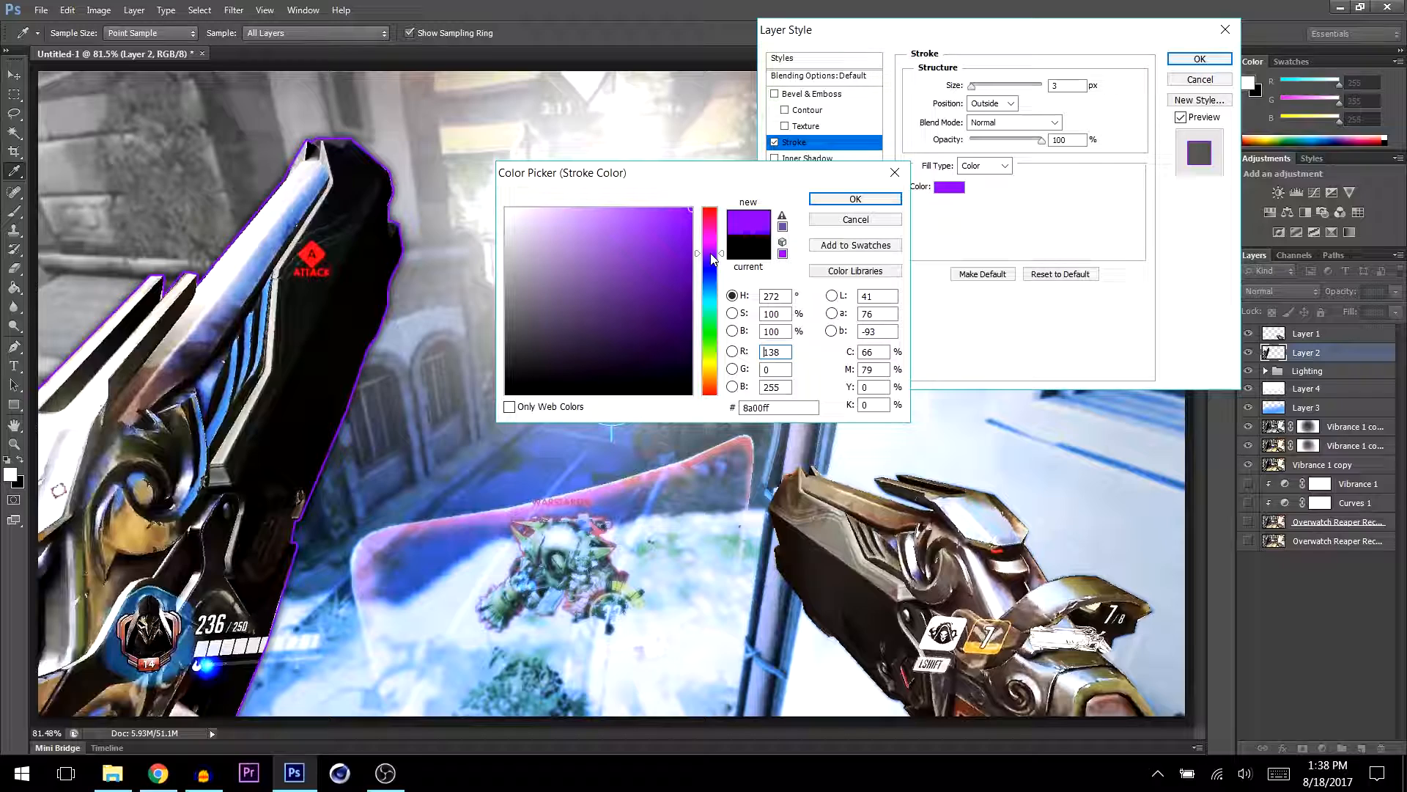
drag(678, 222, 661, 196)
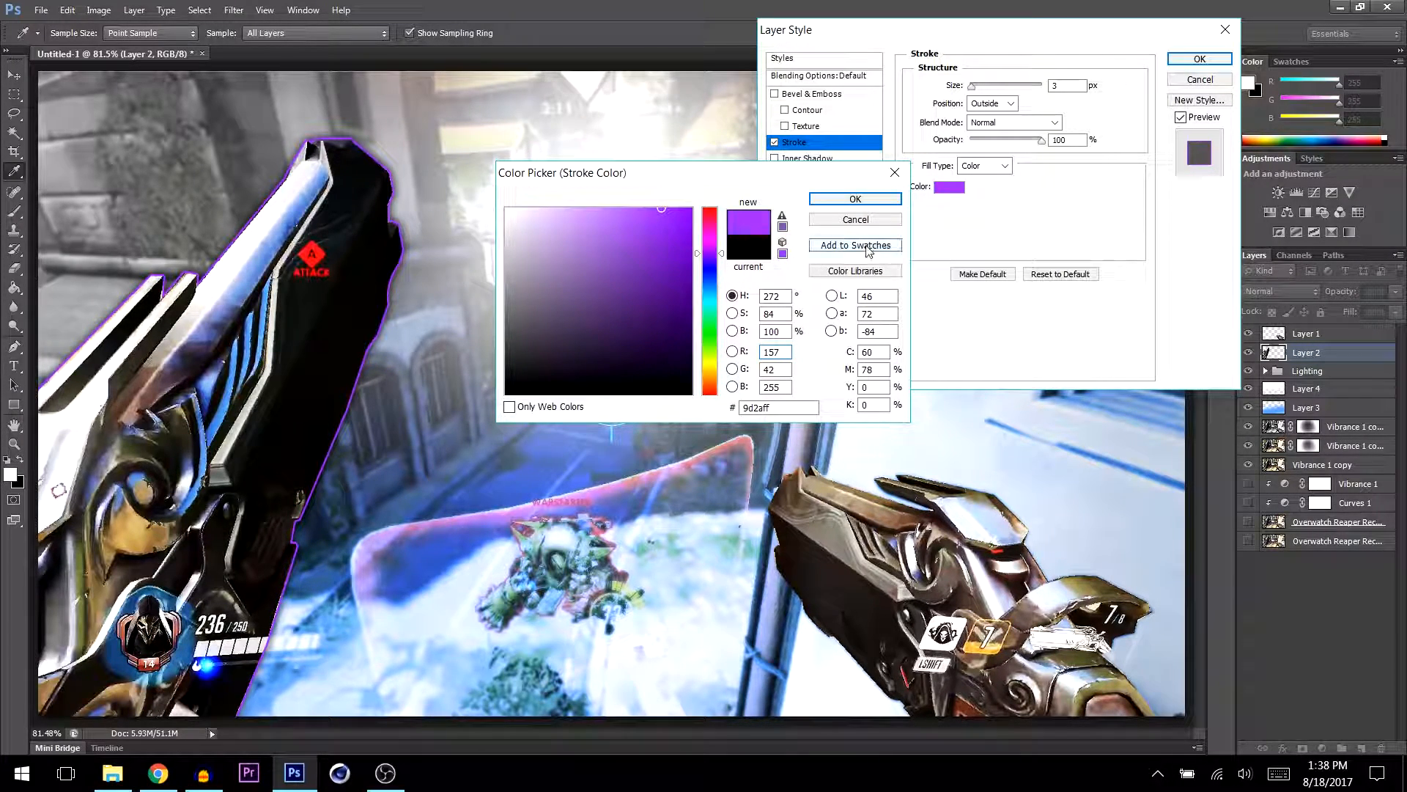
click(827, 199)
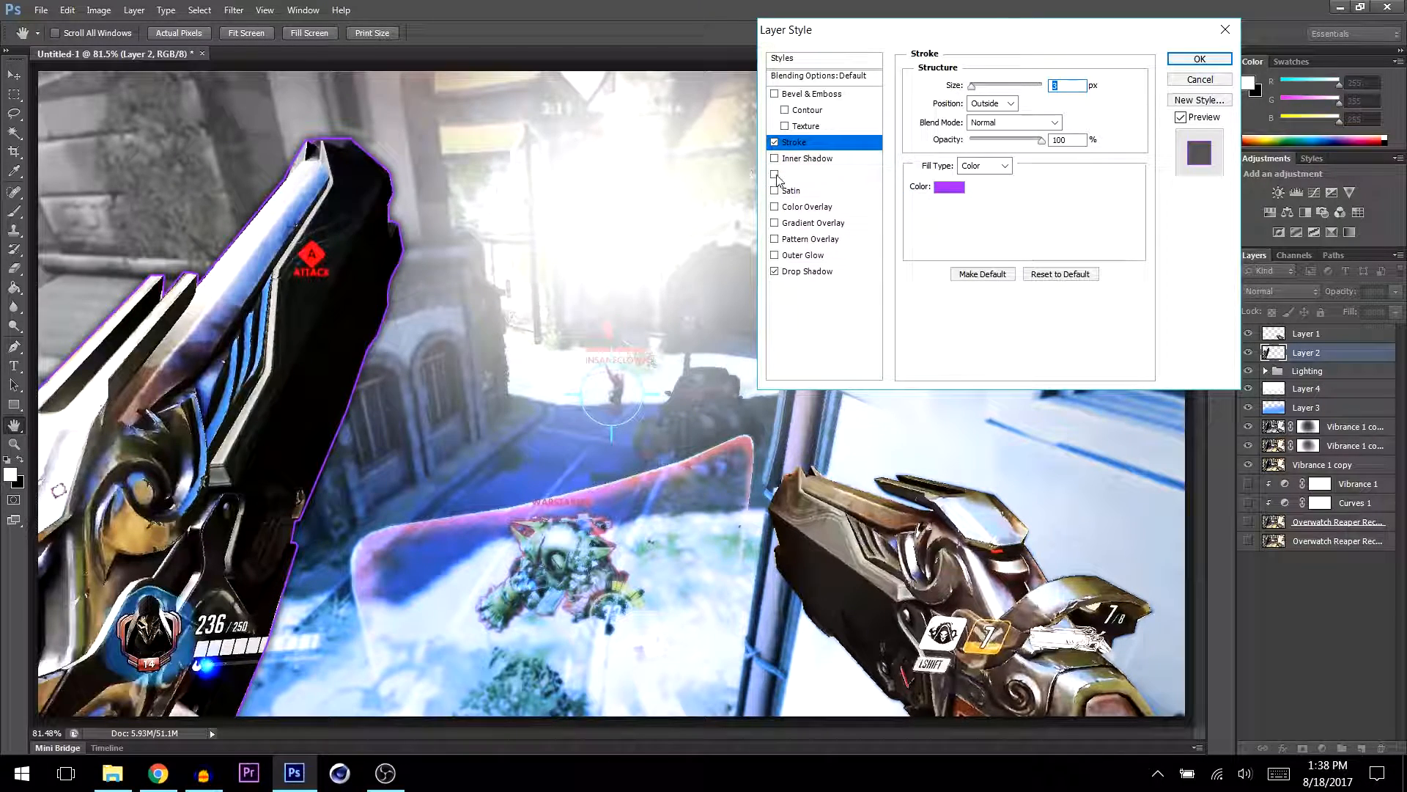
- Add an outer glow to Layer 2 in blue #0033f5 with a size of 32 px and apply the layer effects
click(799, 255)
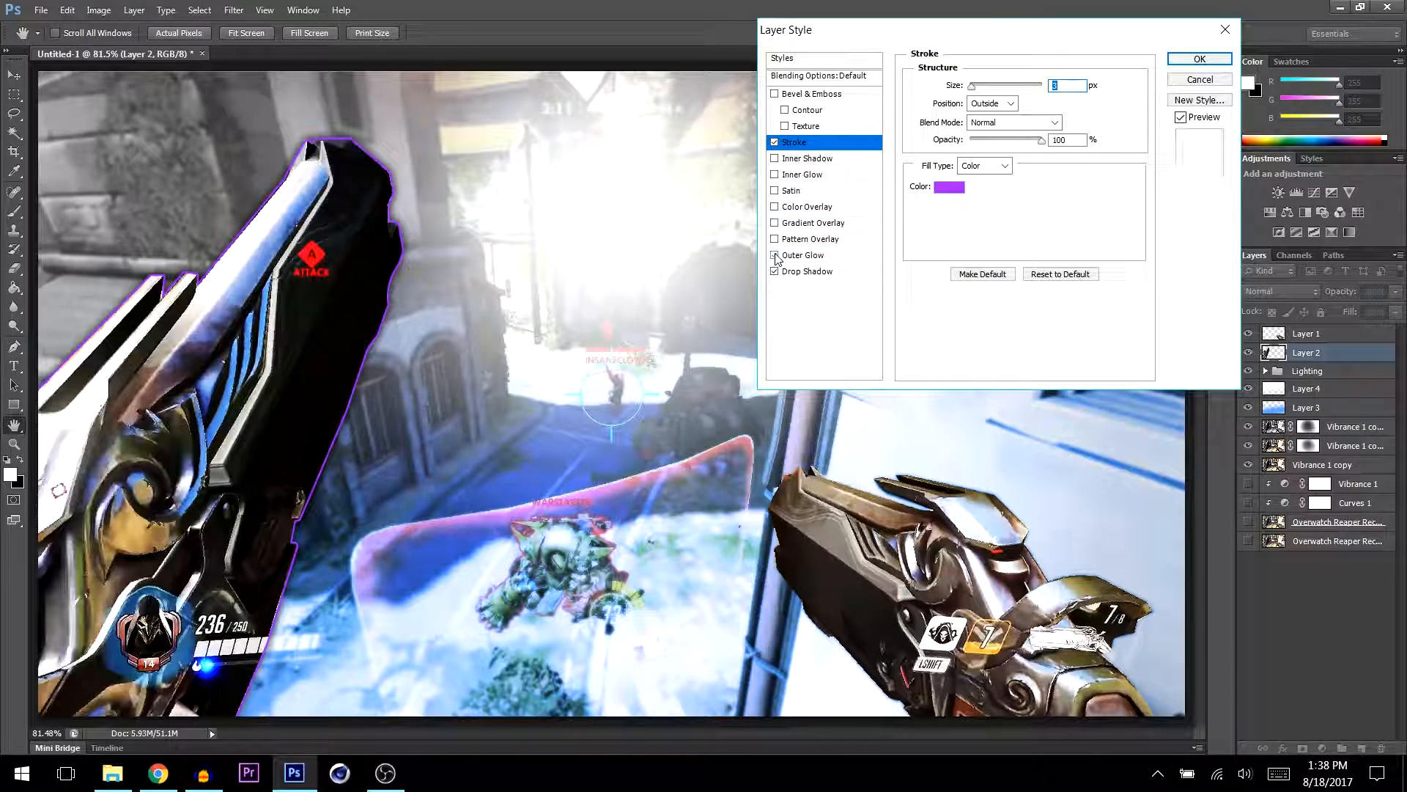
click(953, 139)
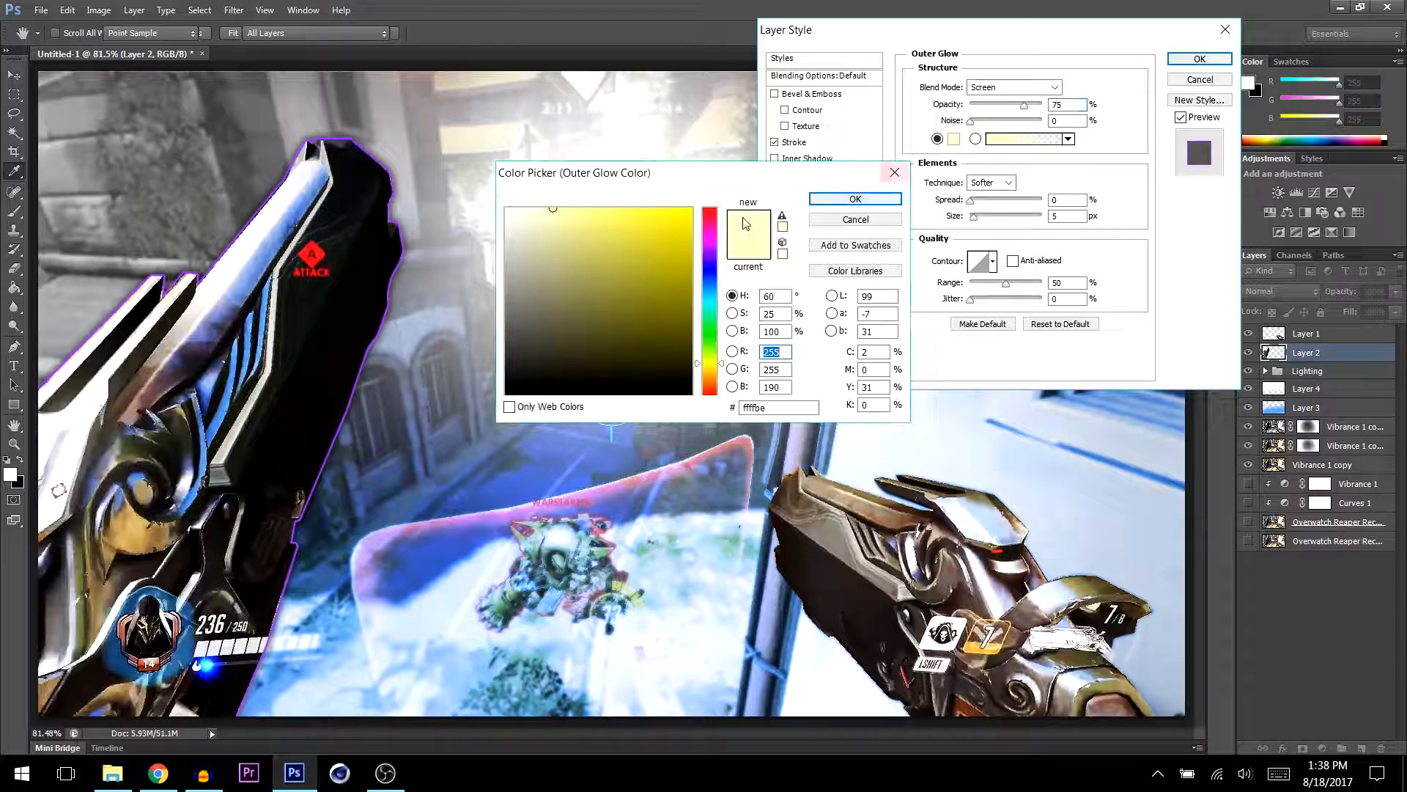
click(508, 487)
drag(615, 241, 692, 213)
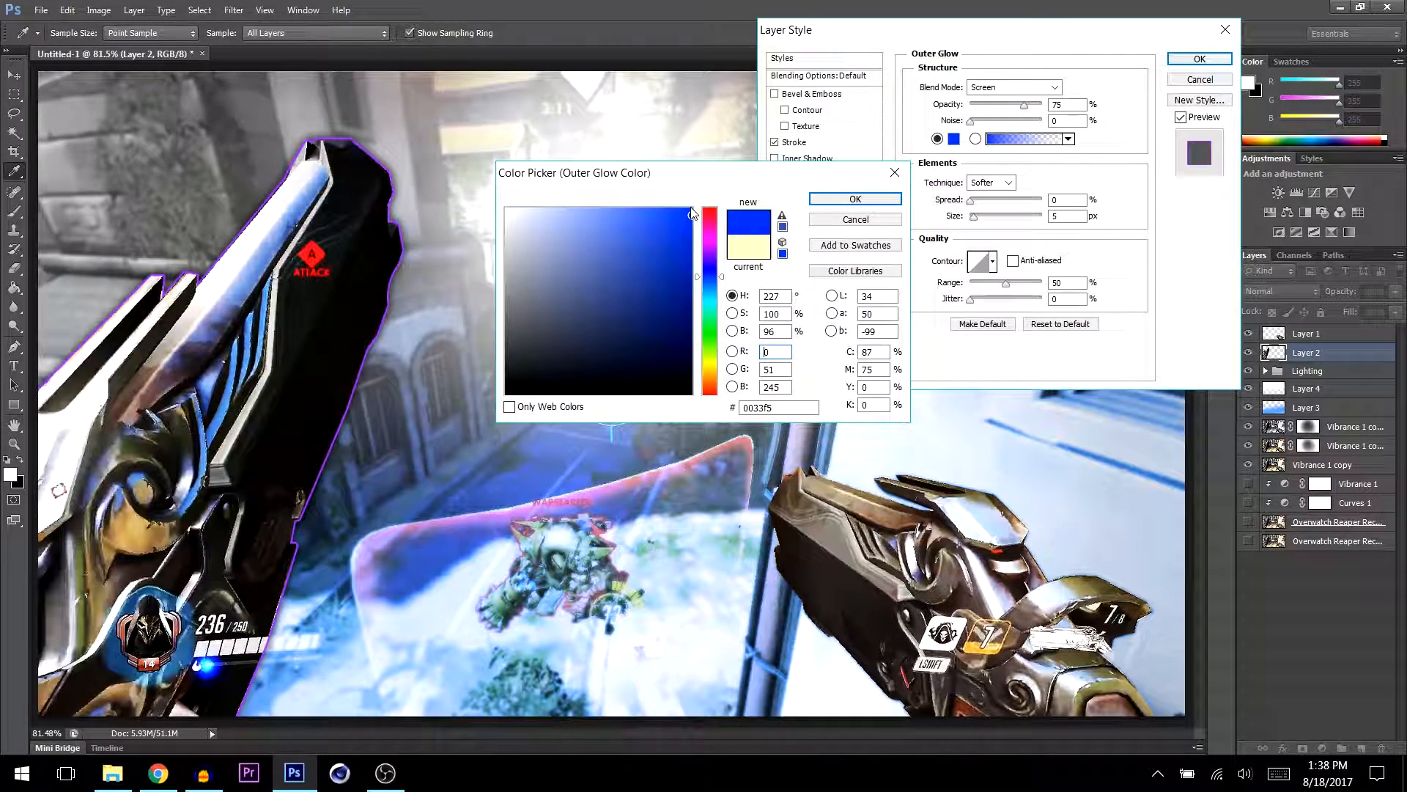
click(850, 200)
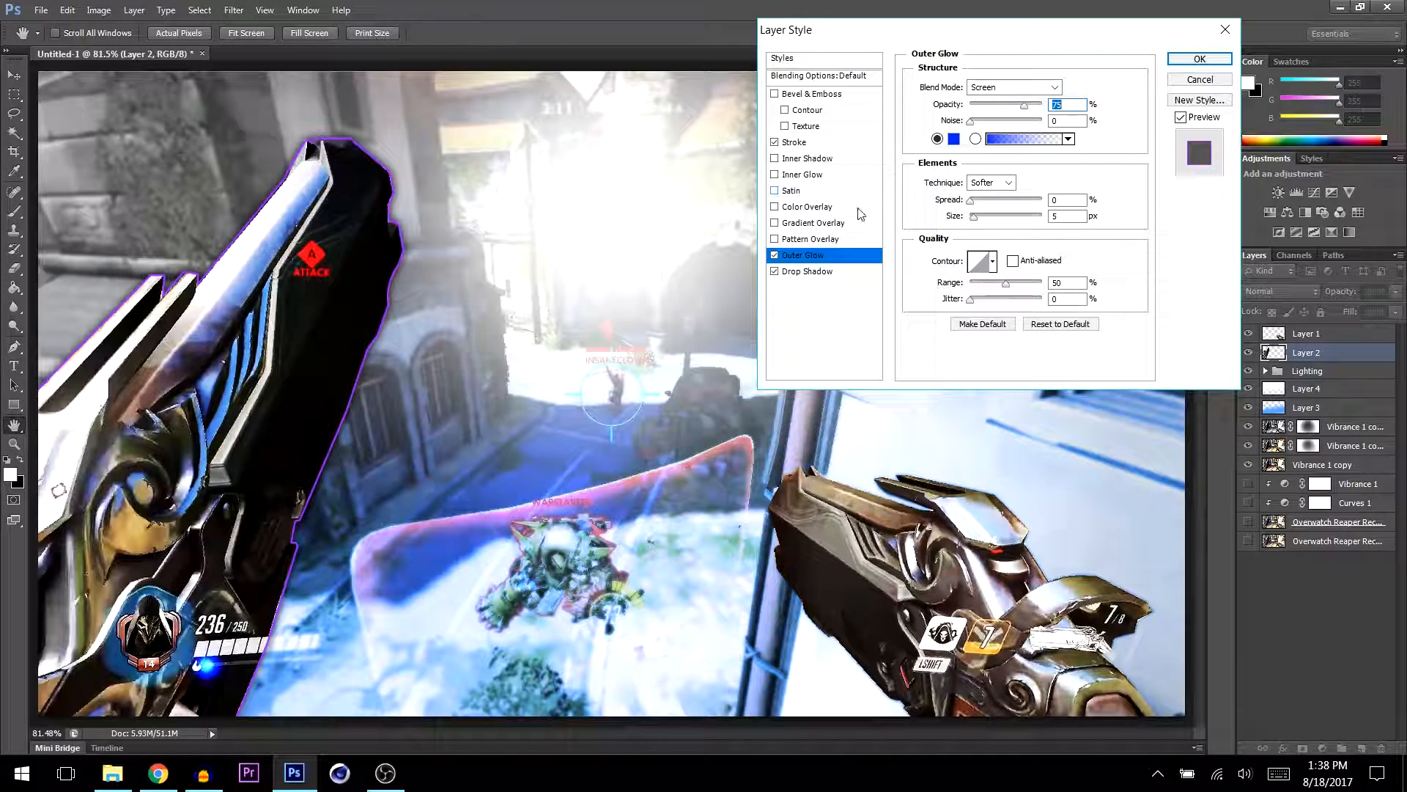
drag(974, 218, 986, 226)
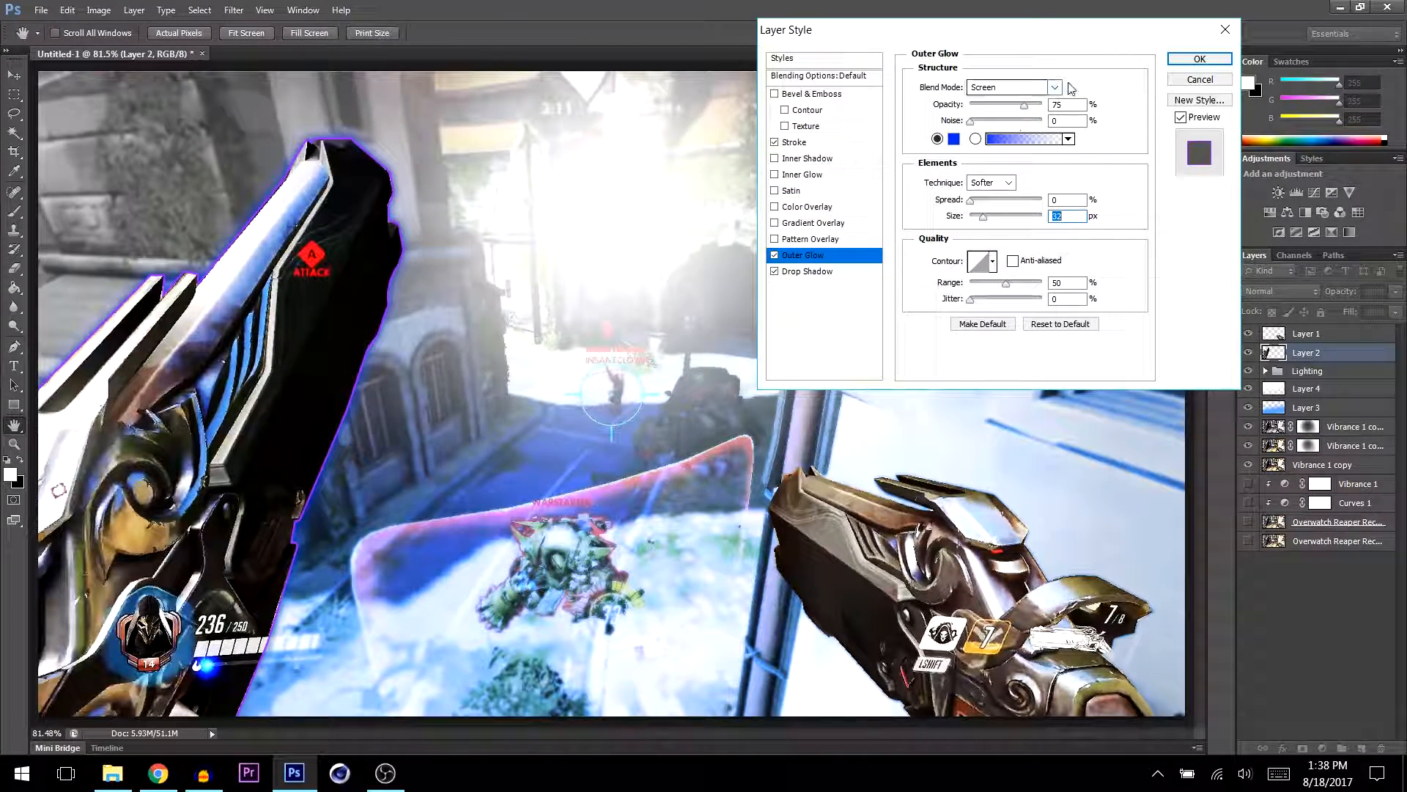
click(1183, 61)
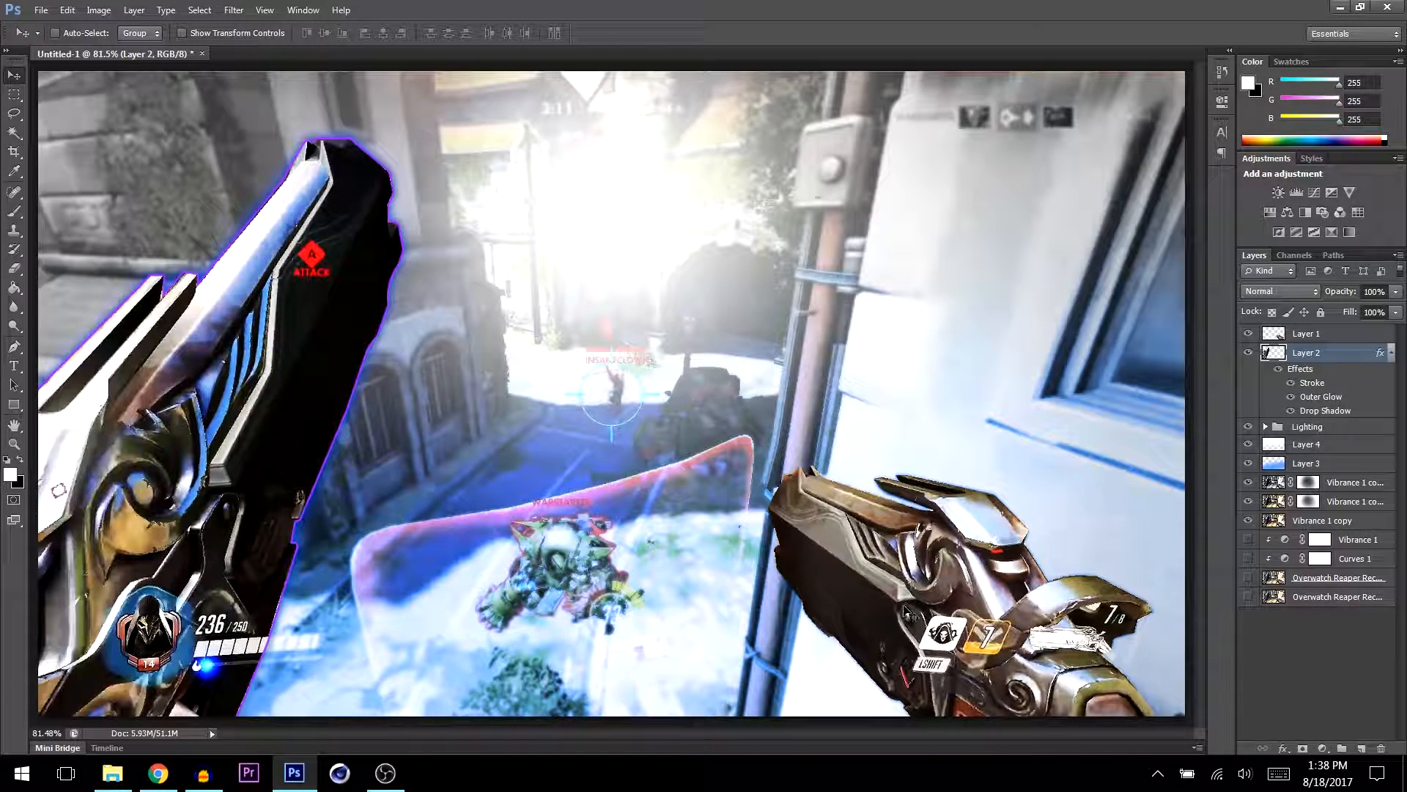
- Copy the layer style from Layer 2 to the right gun on Layer 1
right_click(1352, 354)
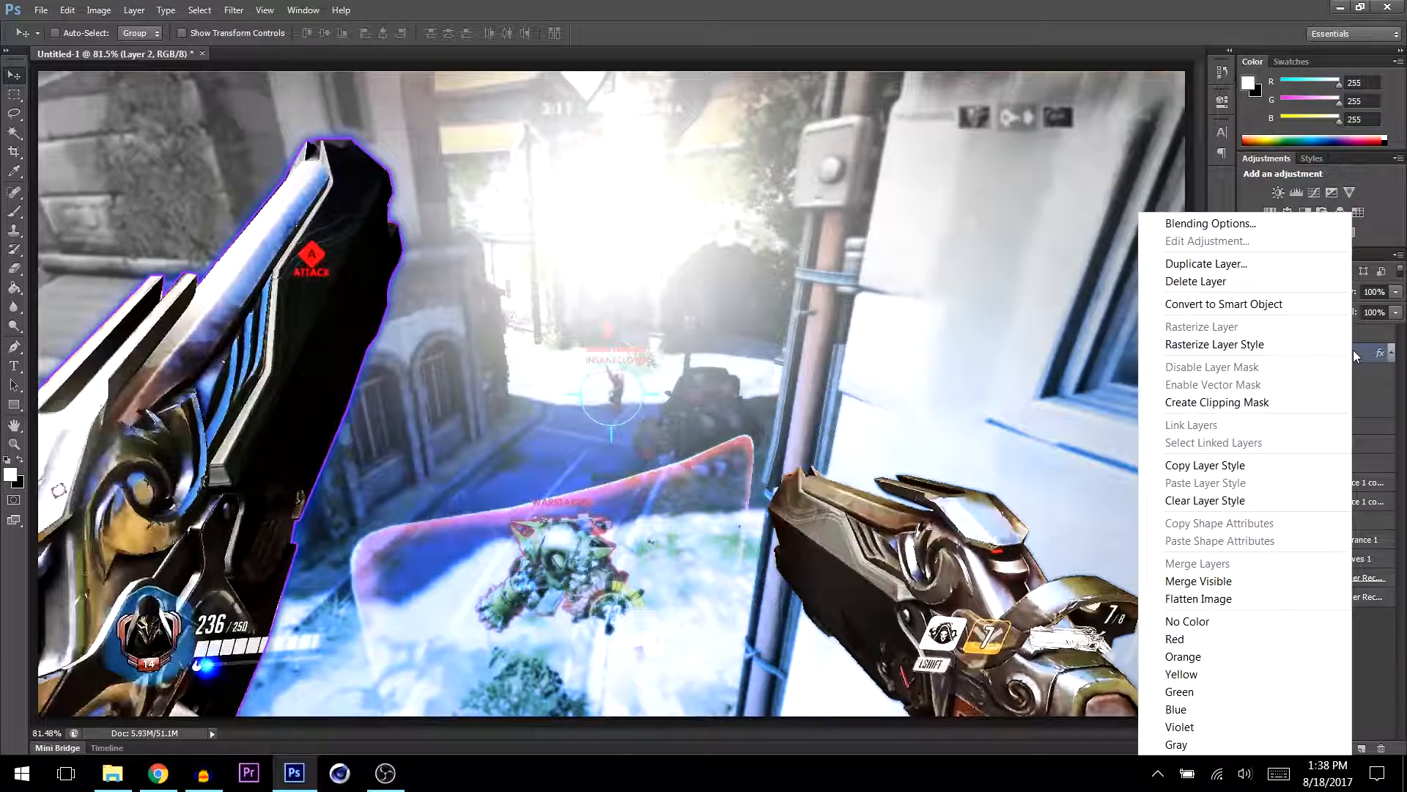
click(1195, 468)
right_click(1328, 334)
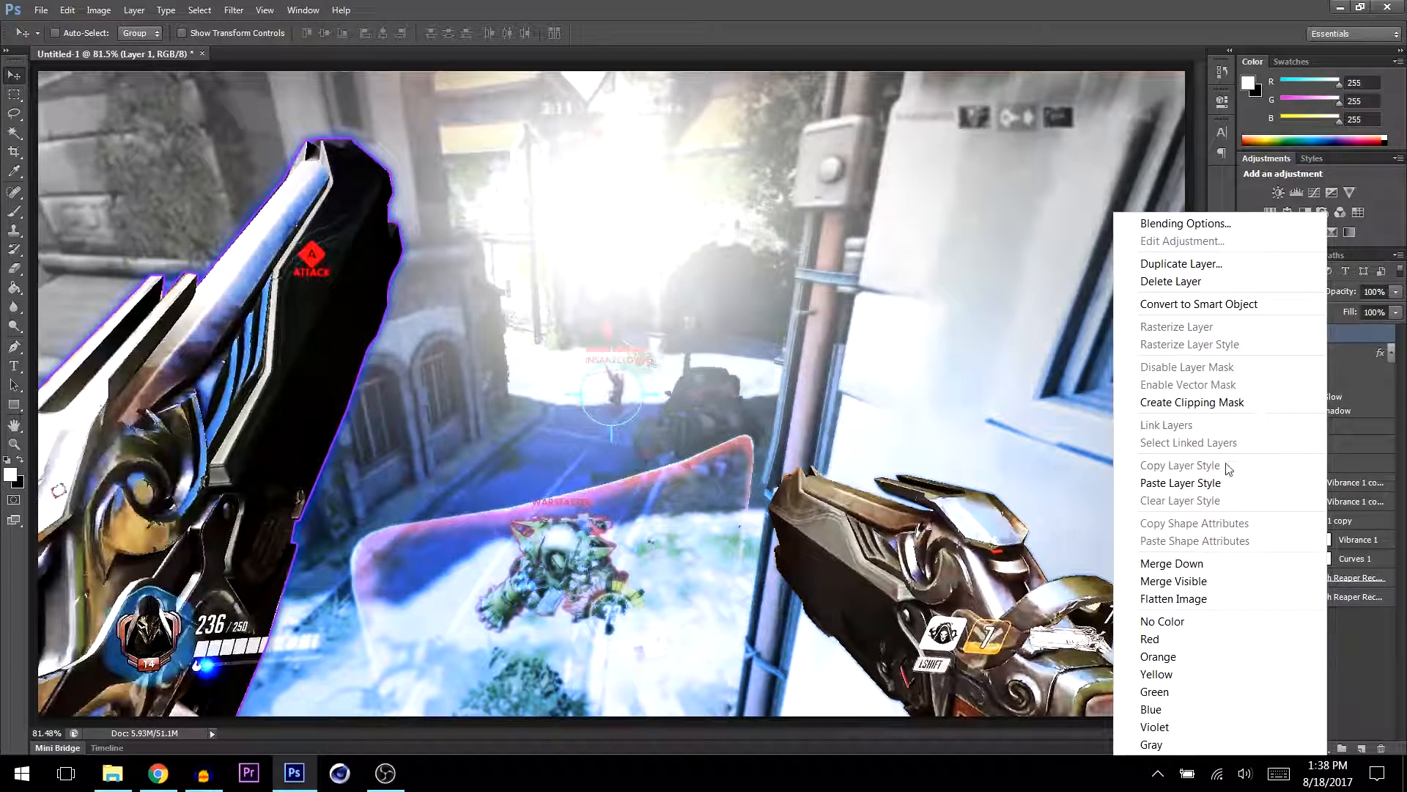
click(1201, 482)
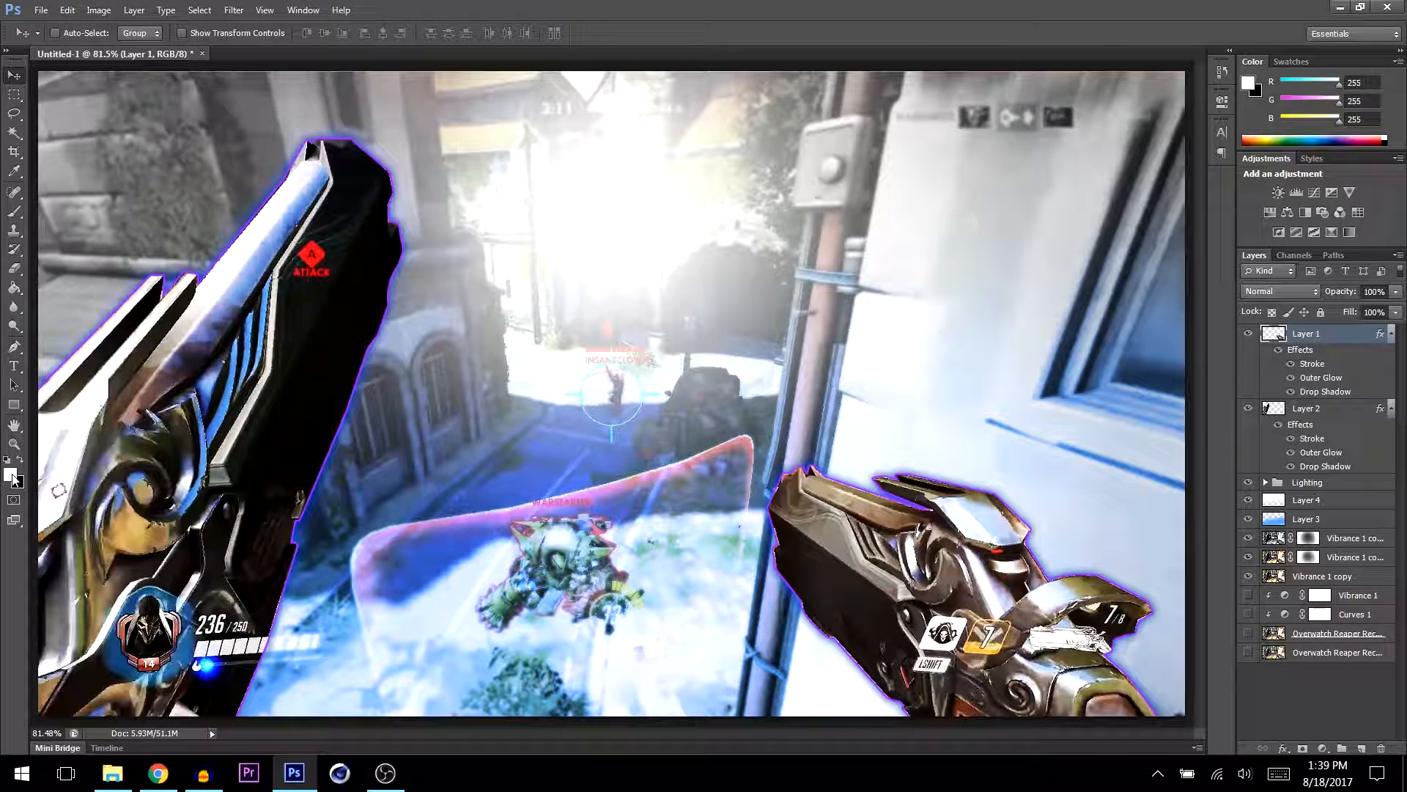
- Add the title "FINALLY IN MY DORM ROOM" in 12 pt Intro and move it off the left gun, over the upper middle of the scene
click(13, 365)
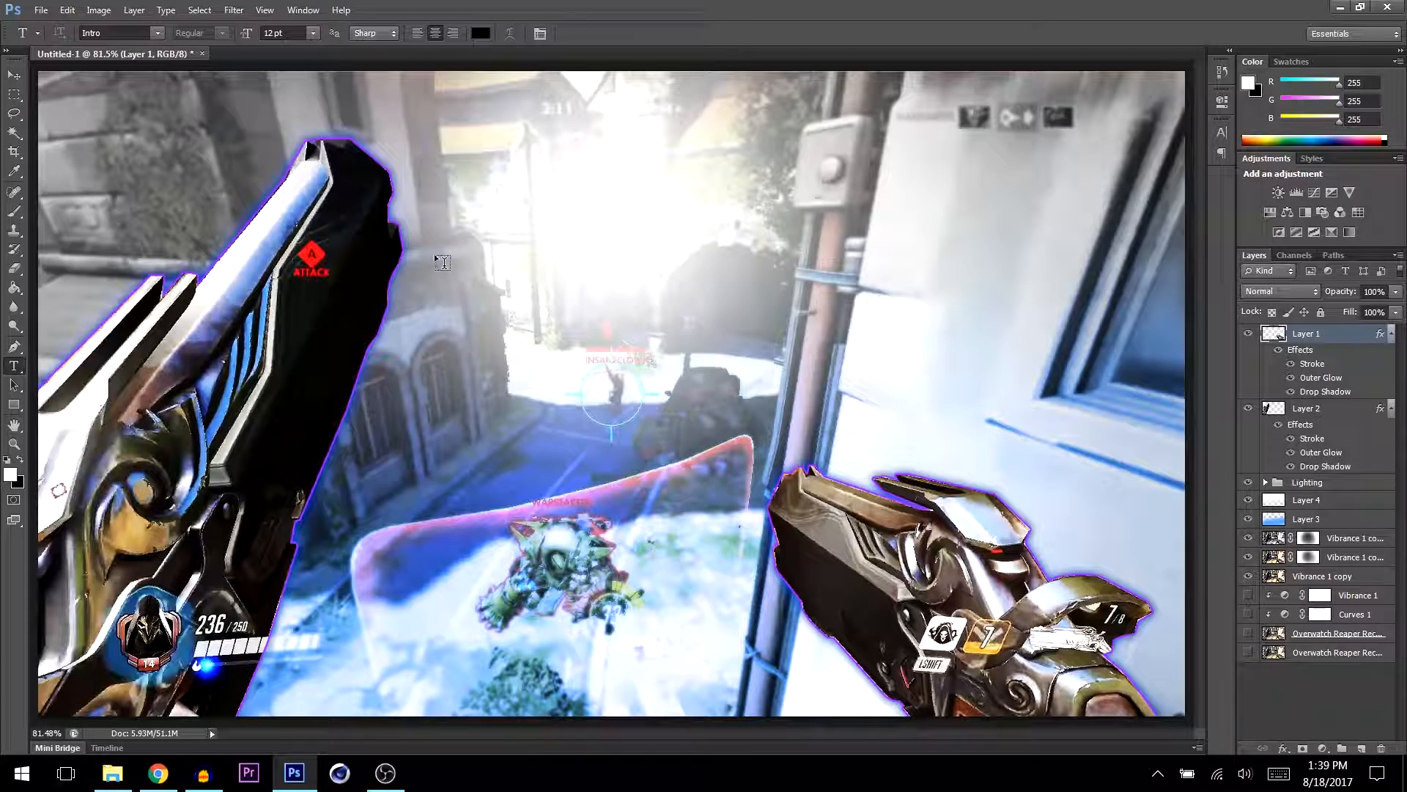
click(419, 258)
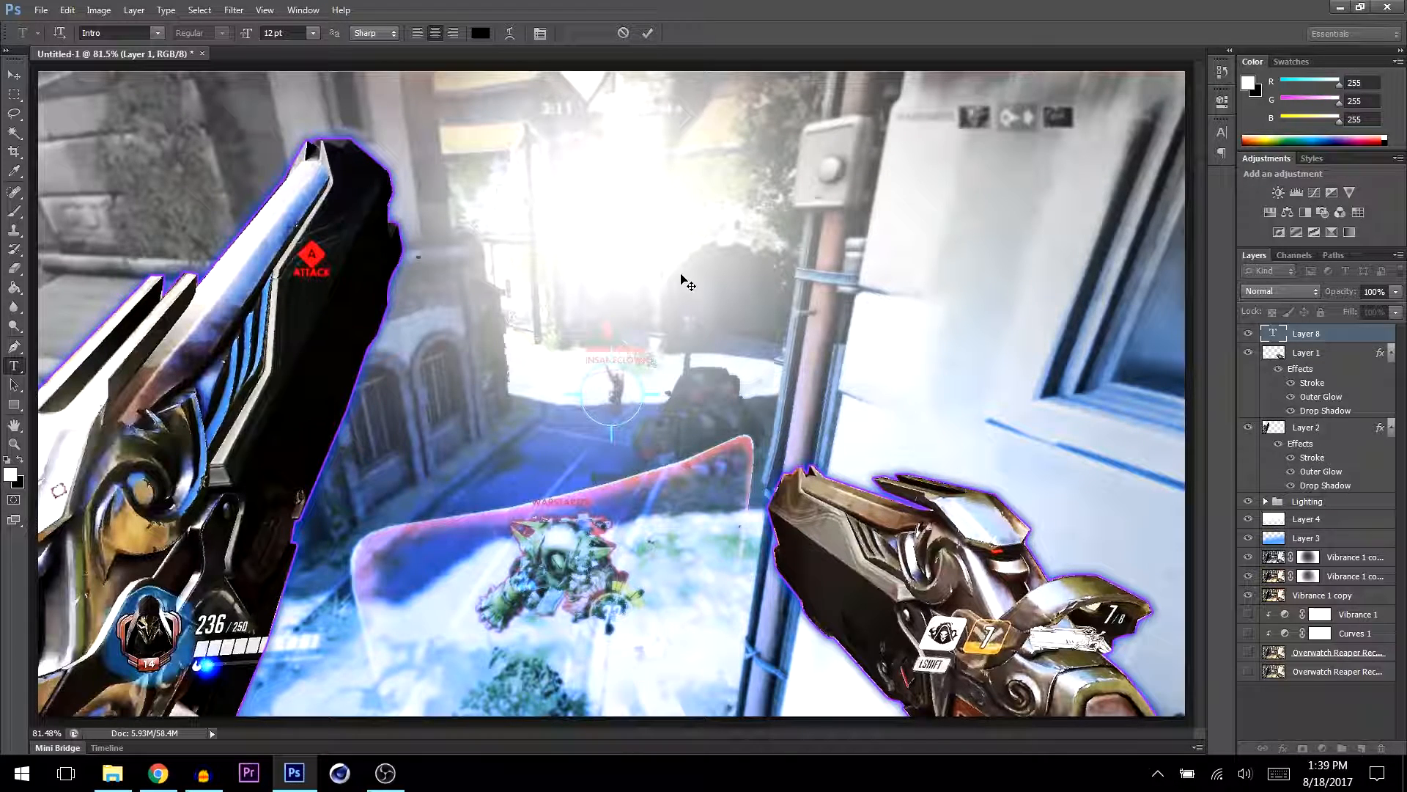
text(FINALL)
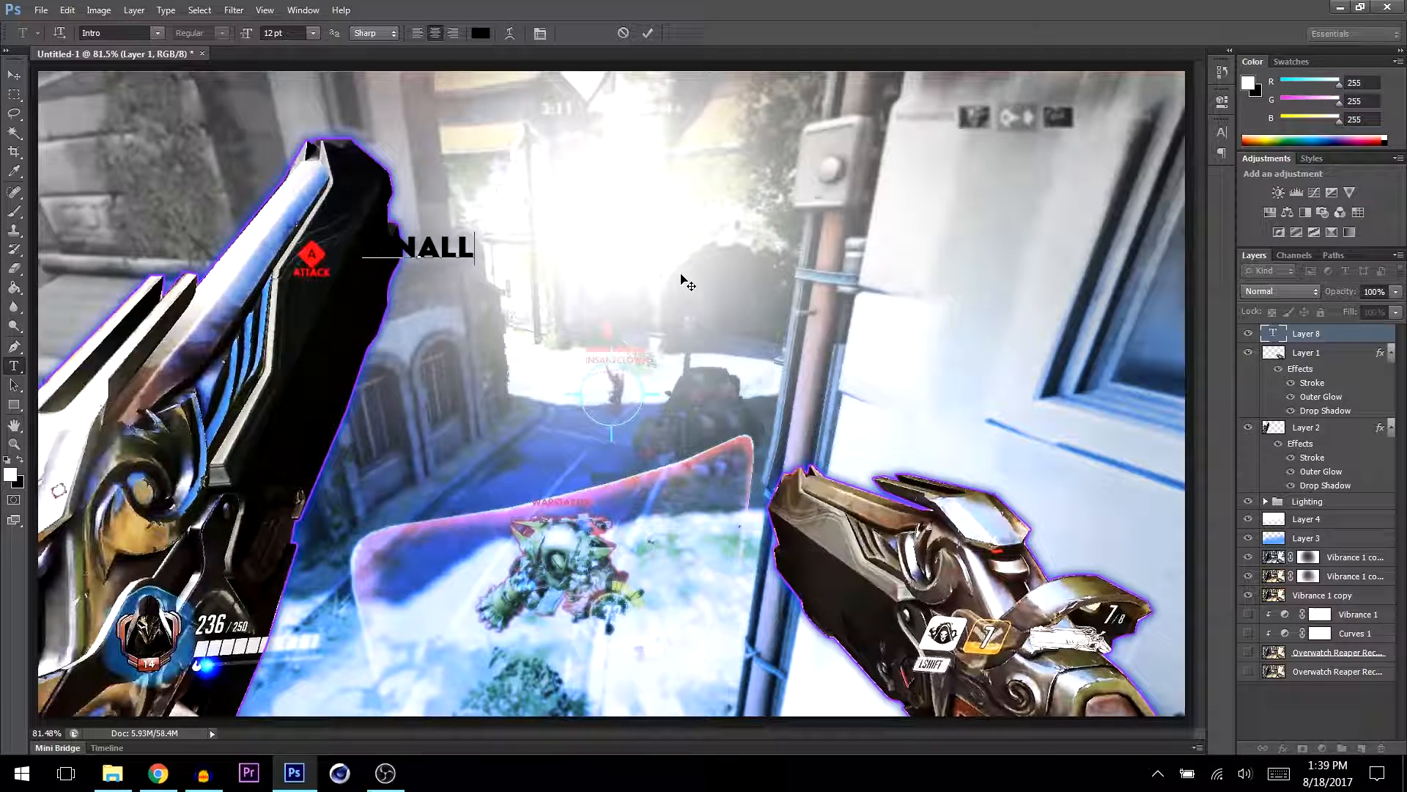
text(Y IN MY FO)
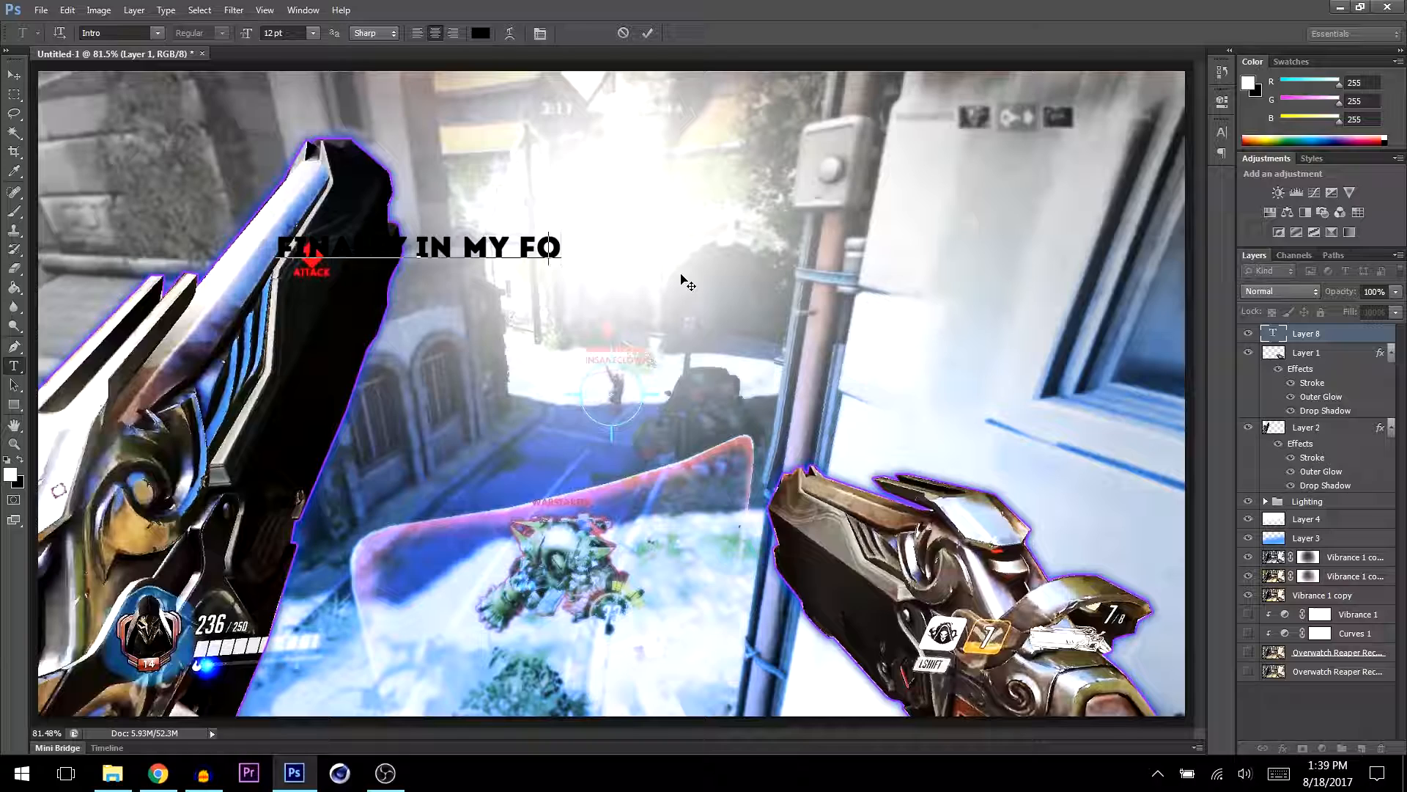
key(BackSpace)
text(DORM ROOM)
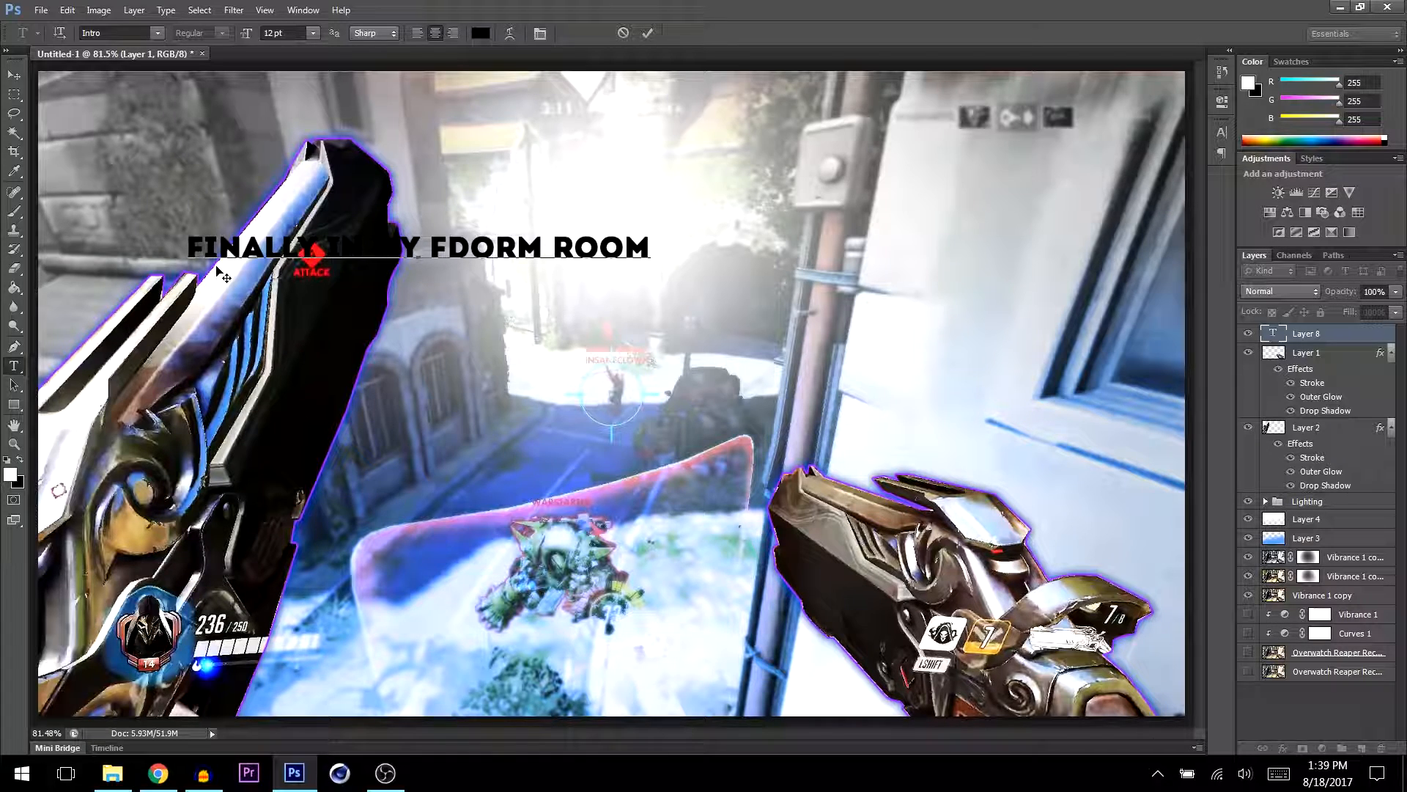
click(448, 236)
key(BackSpace)
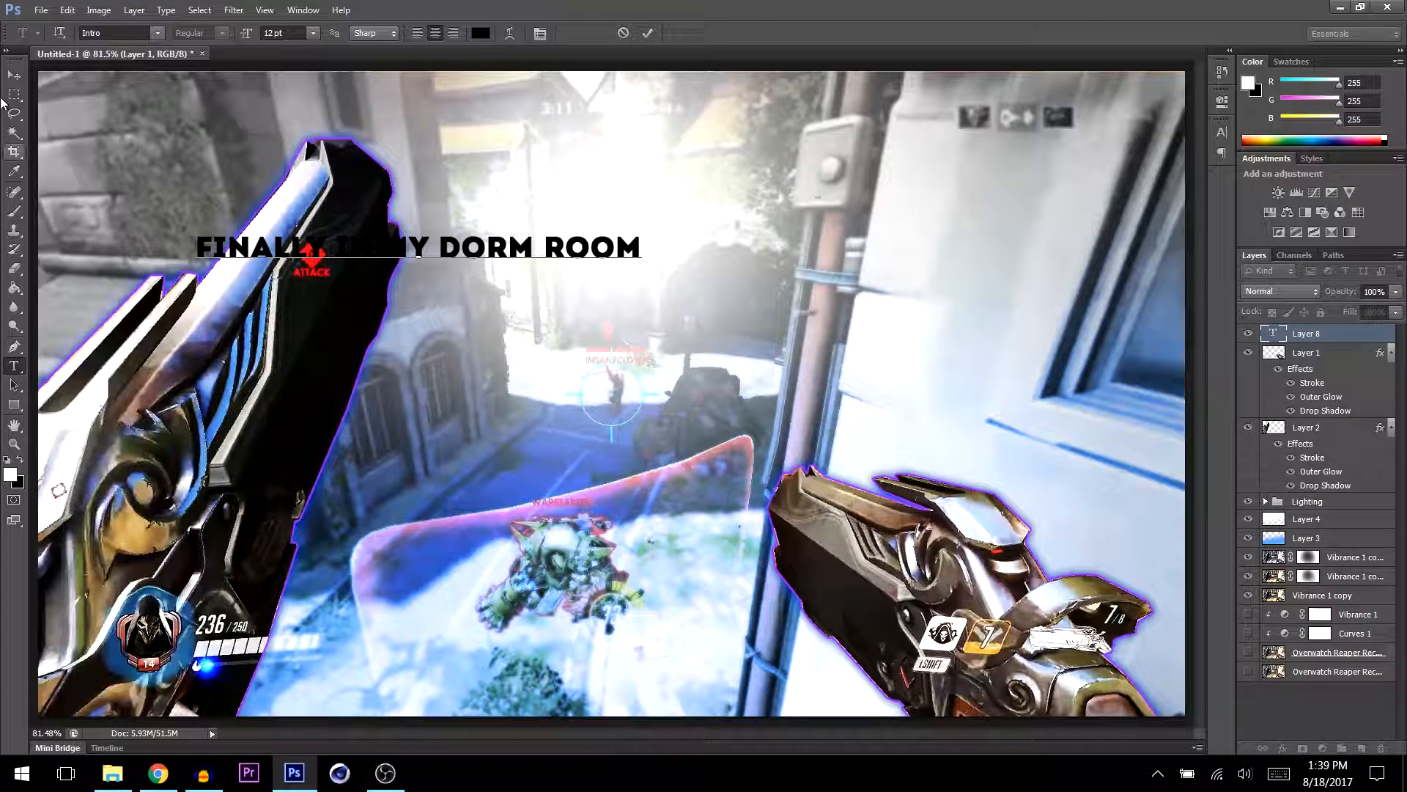
click(13, 74)
drag(337, 231, 682, 275)
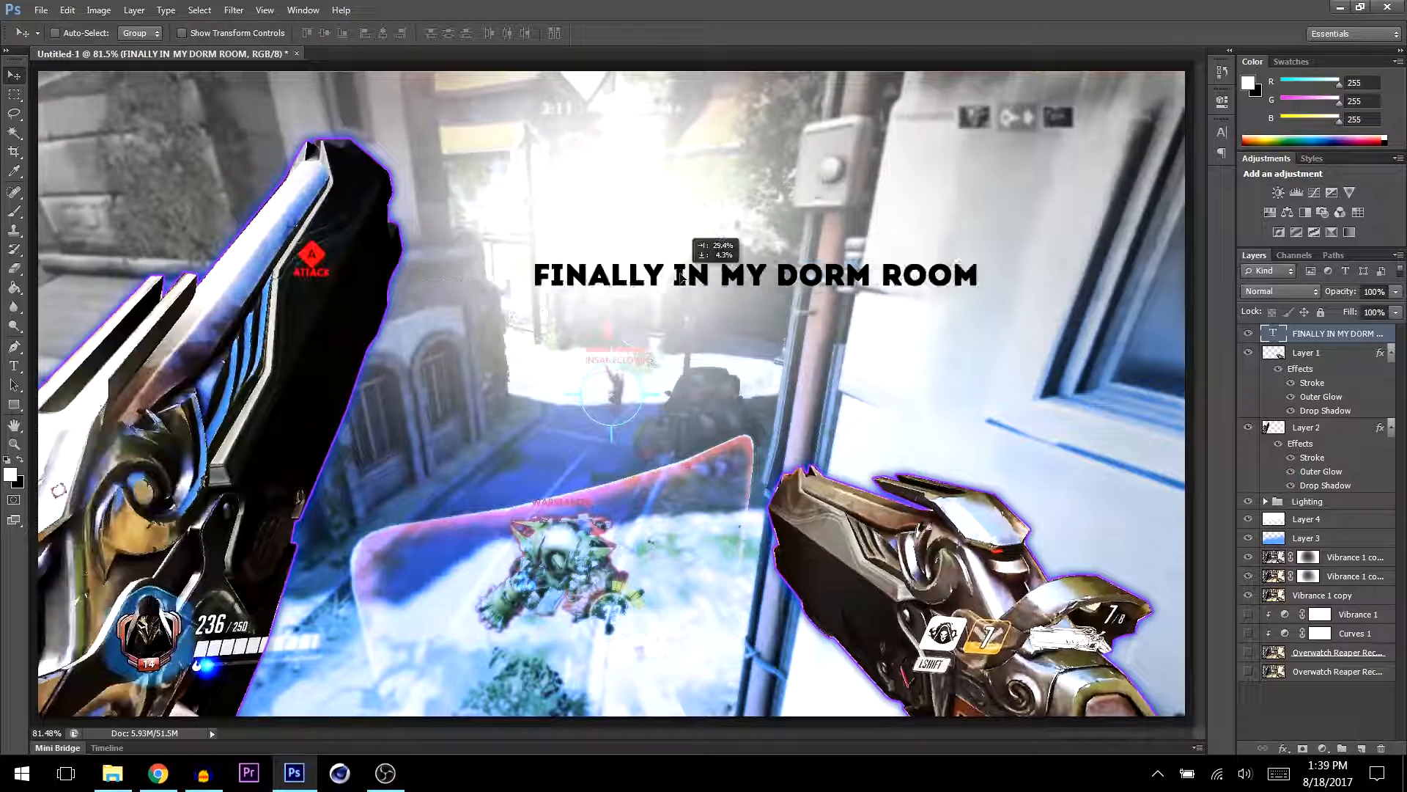
- Break the title into two centred lines, "FINALLY IN MY" and "DORM ROOM", without a leading space on the second line
double_click(1276, 334)
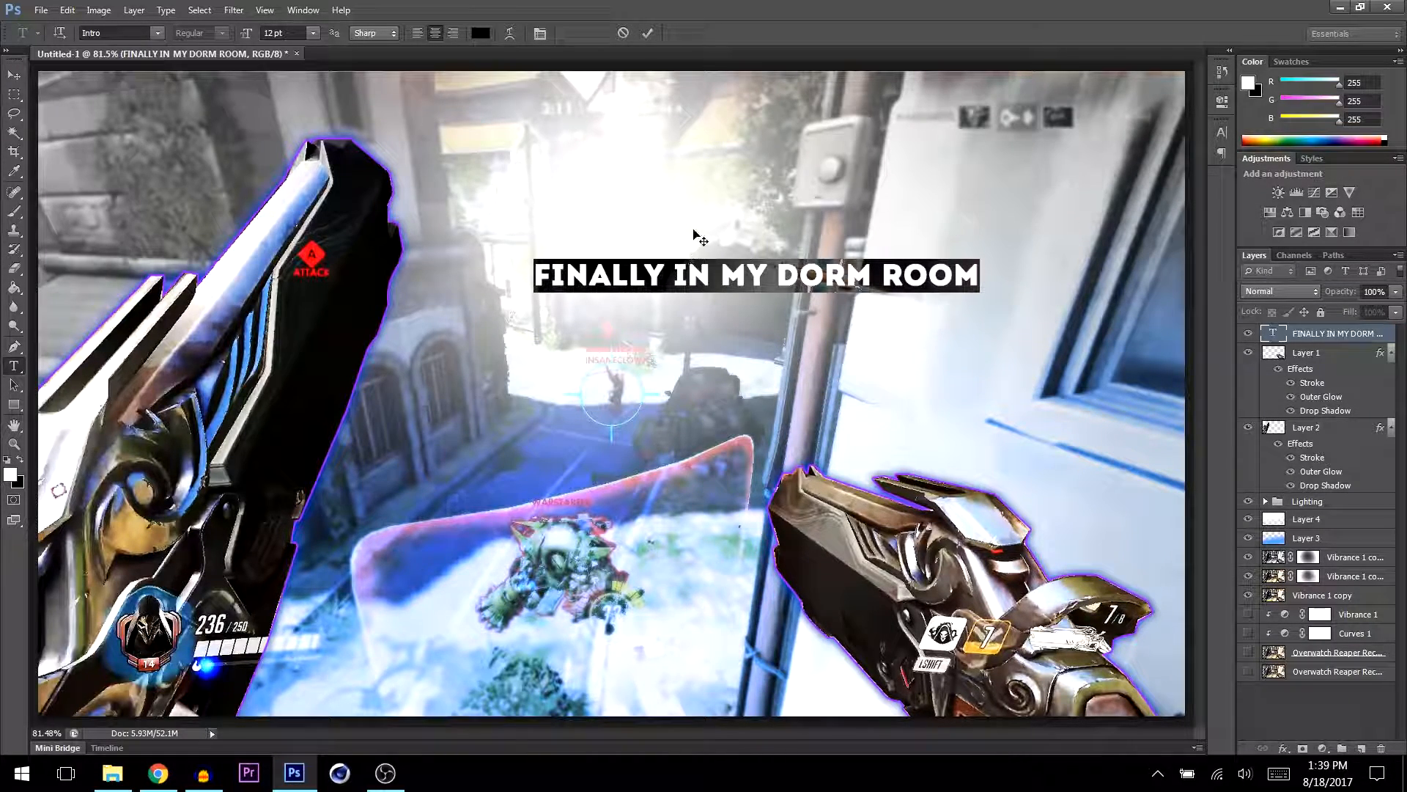
click(769, 278)
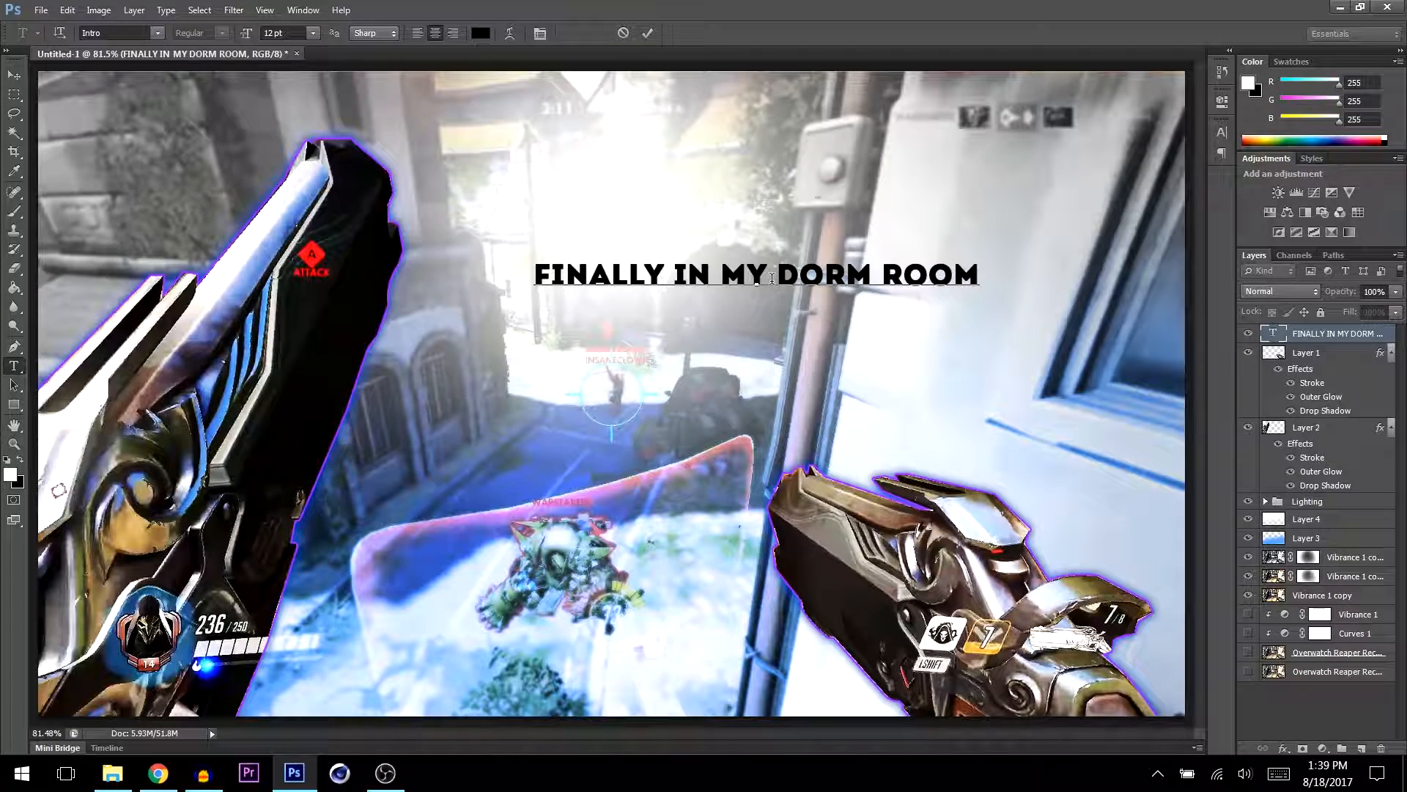
key(Return)
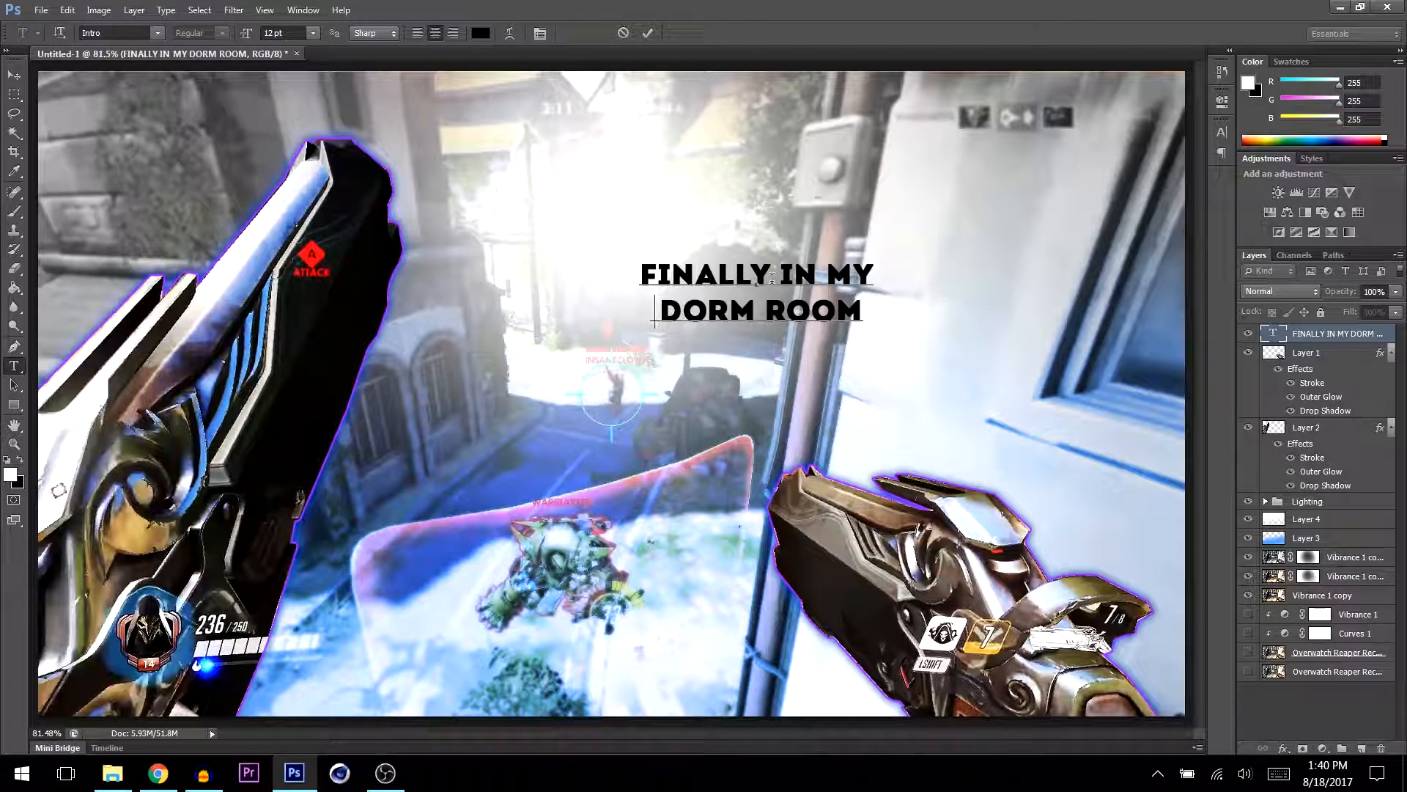
key(Delete)
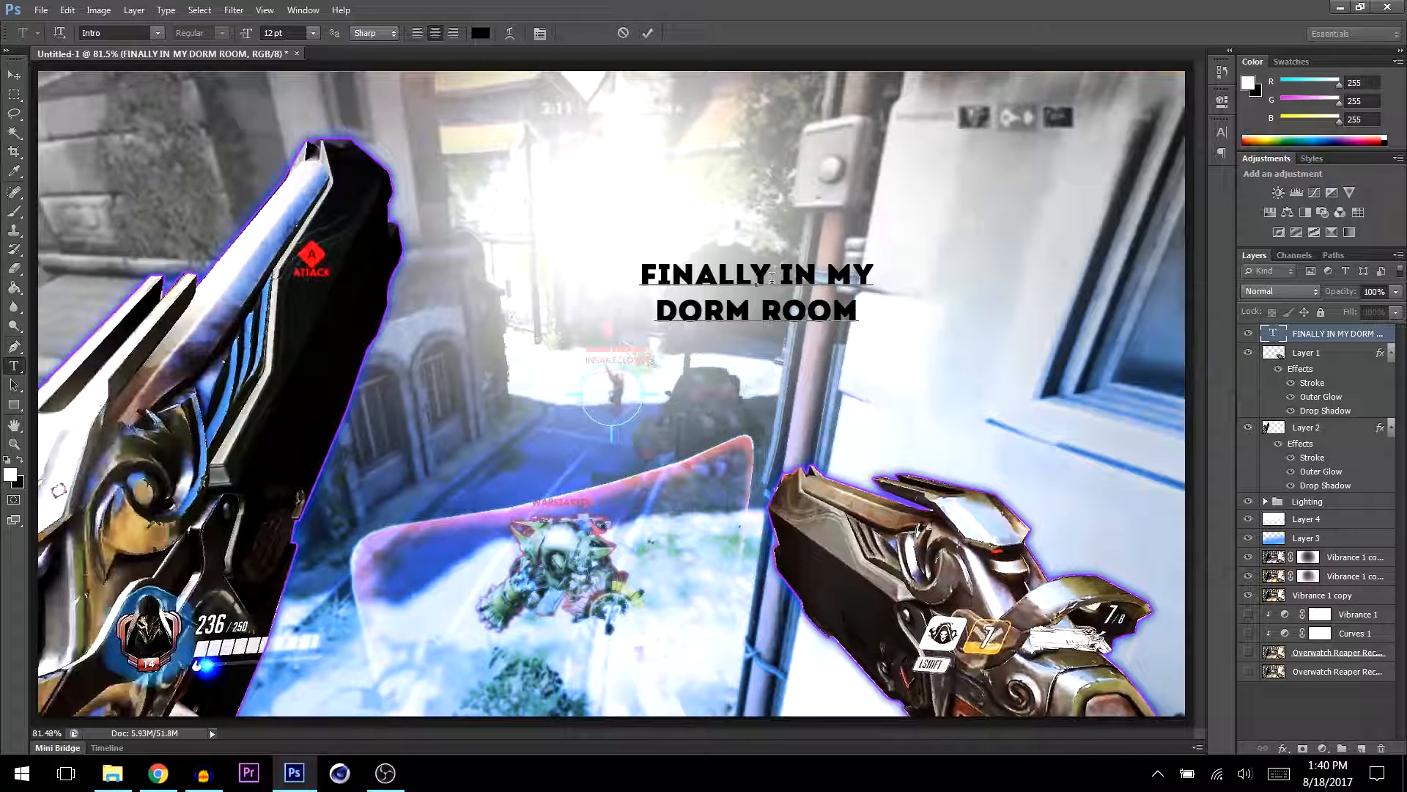
- Change the font of the whole title to Intro Inline
key(ctrl+a)
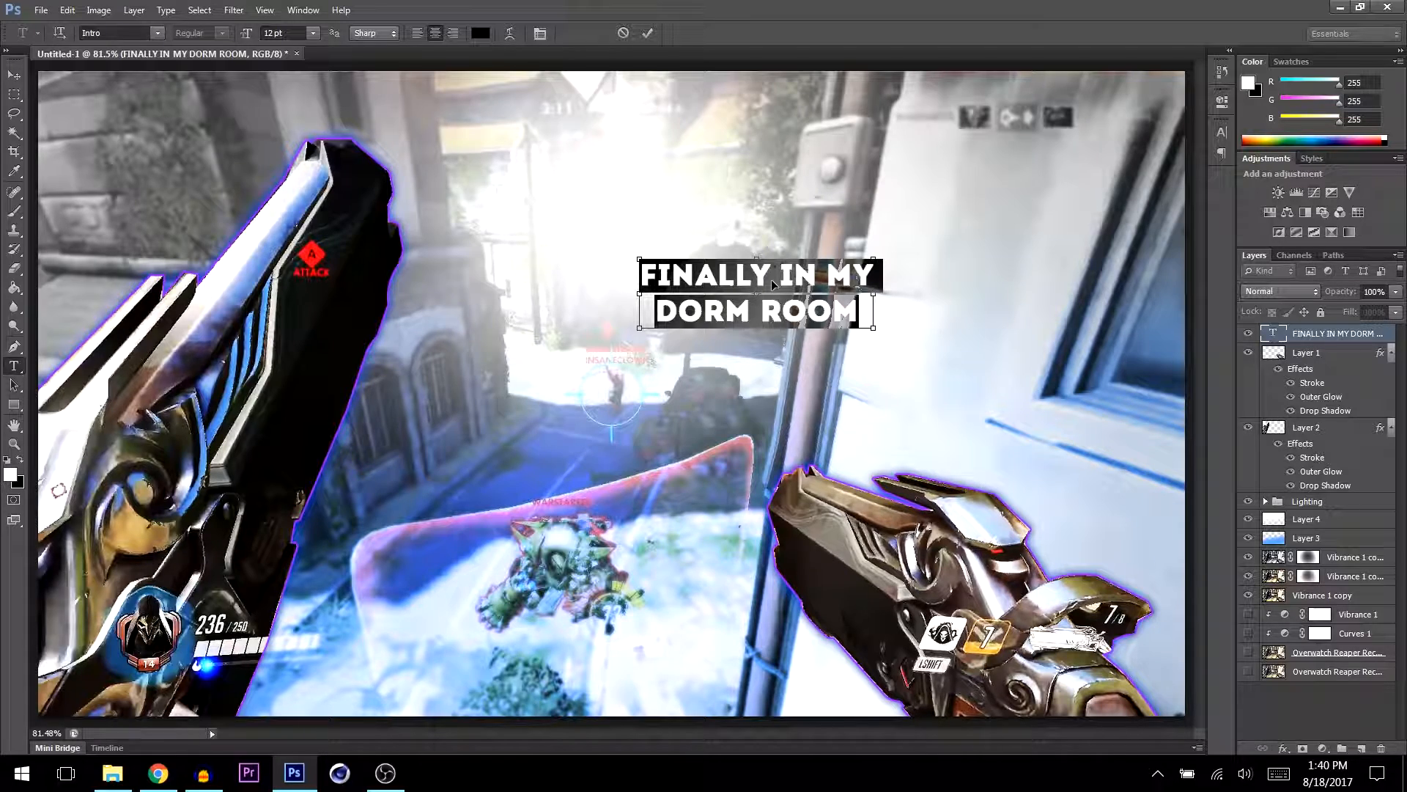
key(ctrl+t)
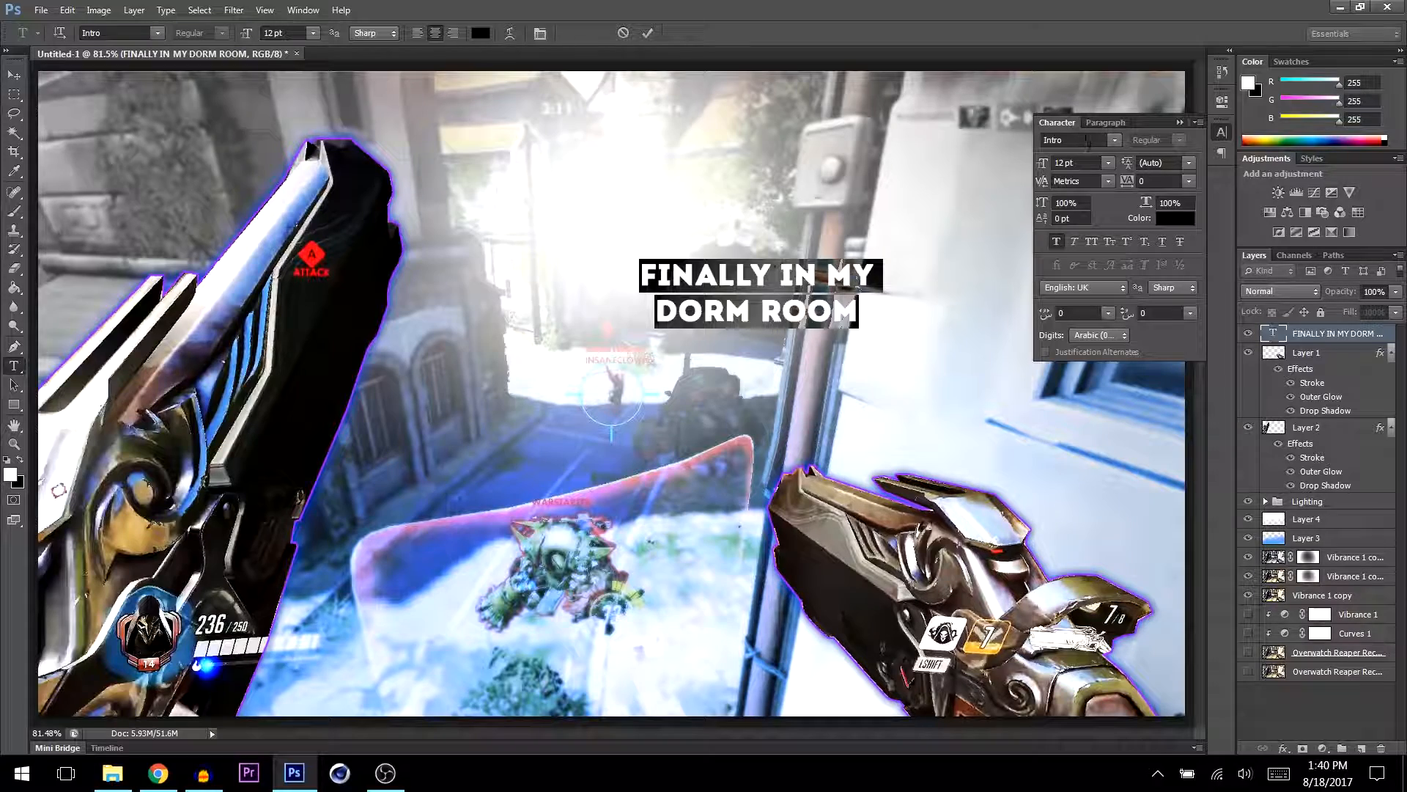
click(1115, 140)
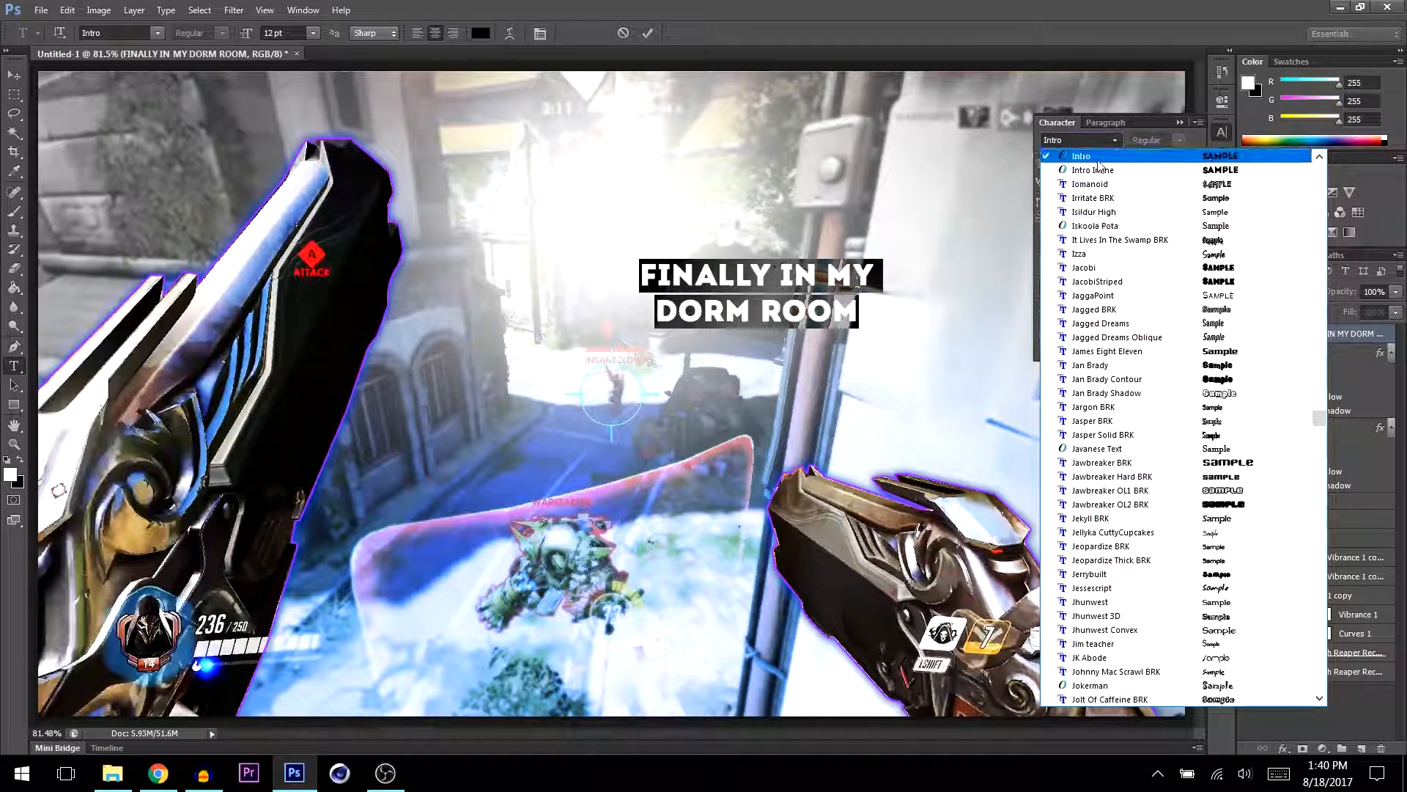
click(1093, 170)
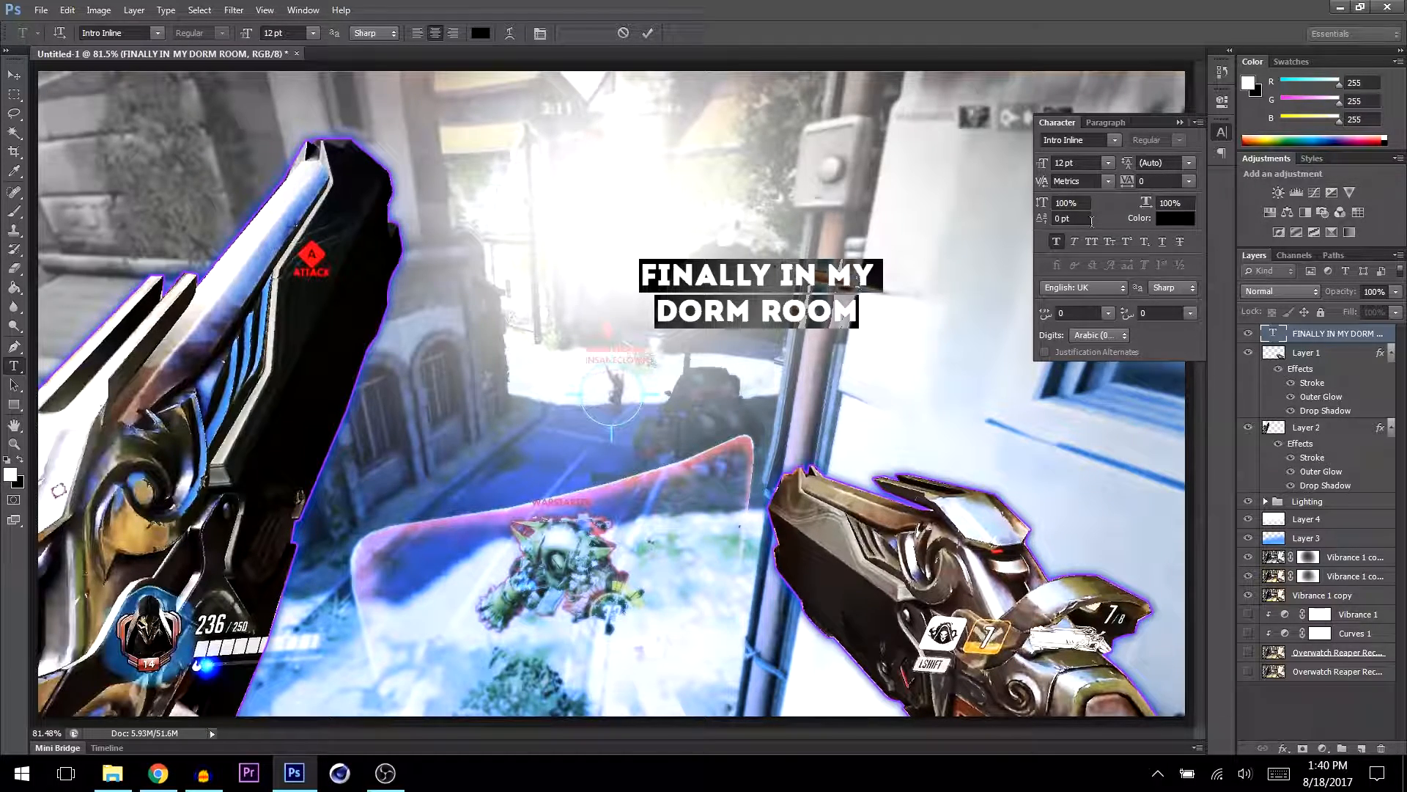
- Set the title's text color to purple #ae00ff
click(1181, 220)
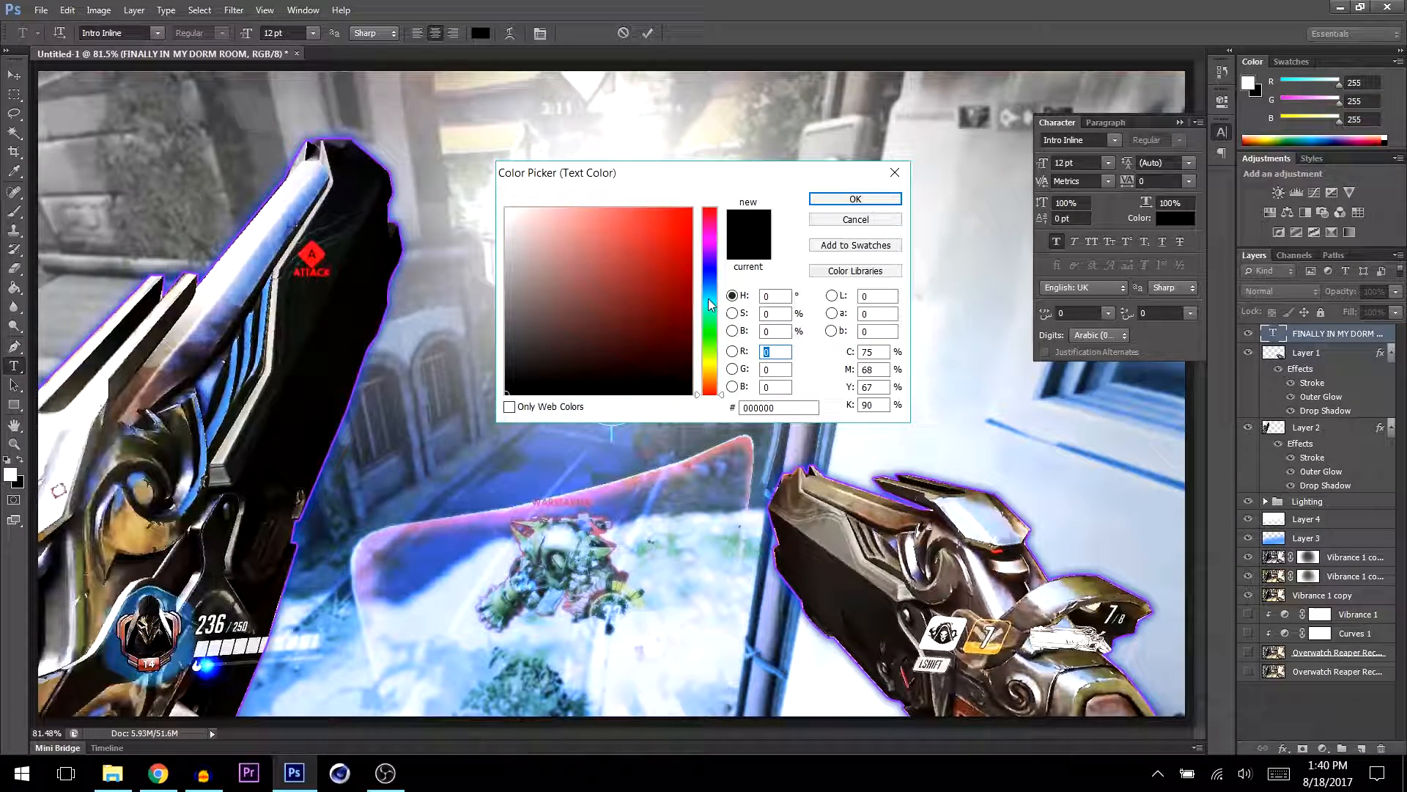
click(710, 248)
drag(702, 174, 204, 308)
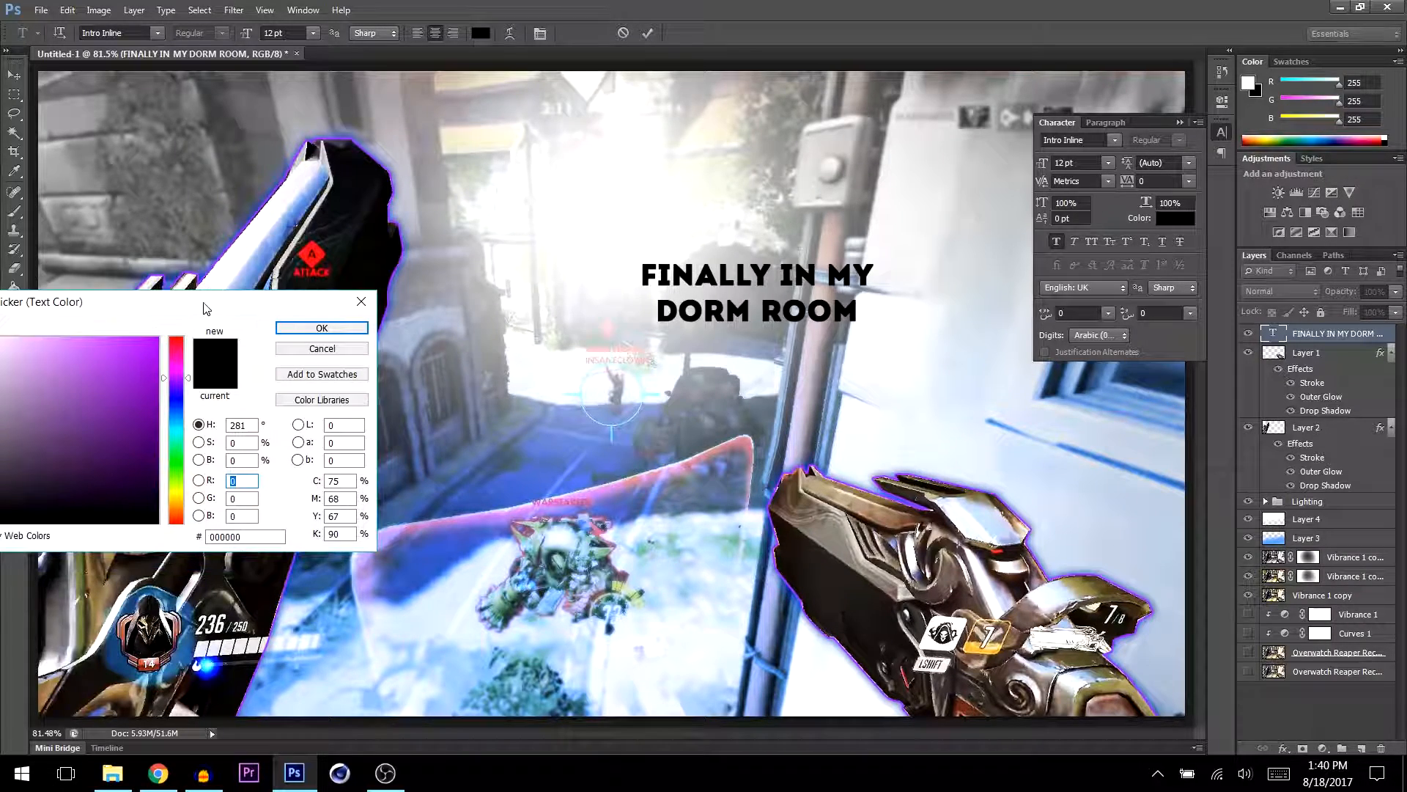
click(151, 337)
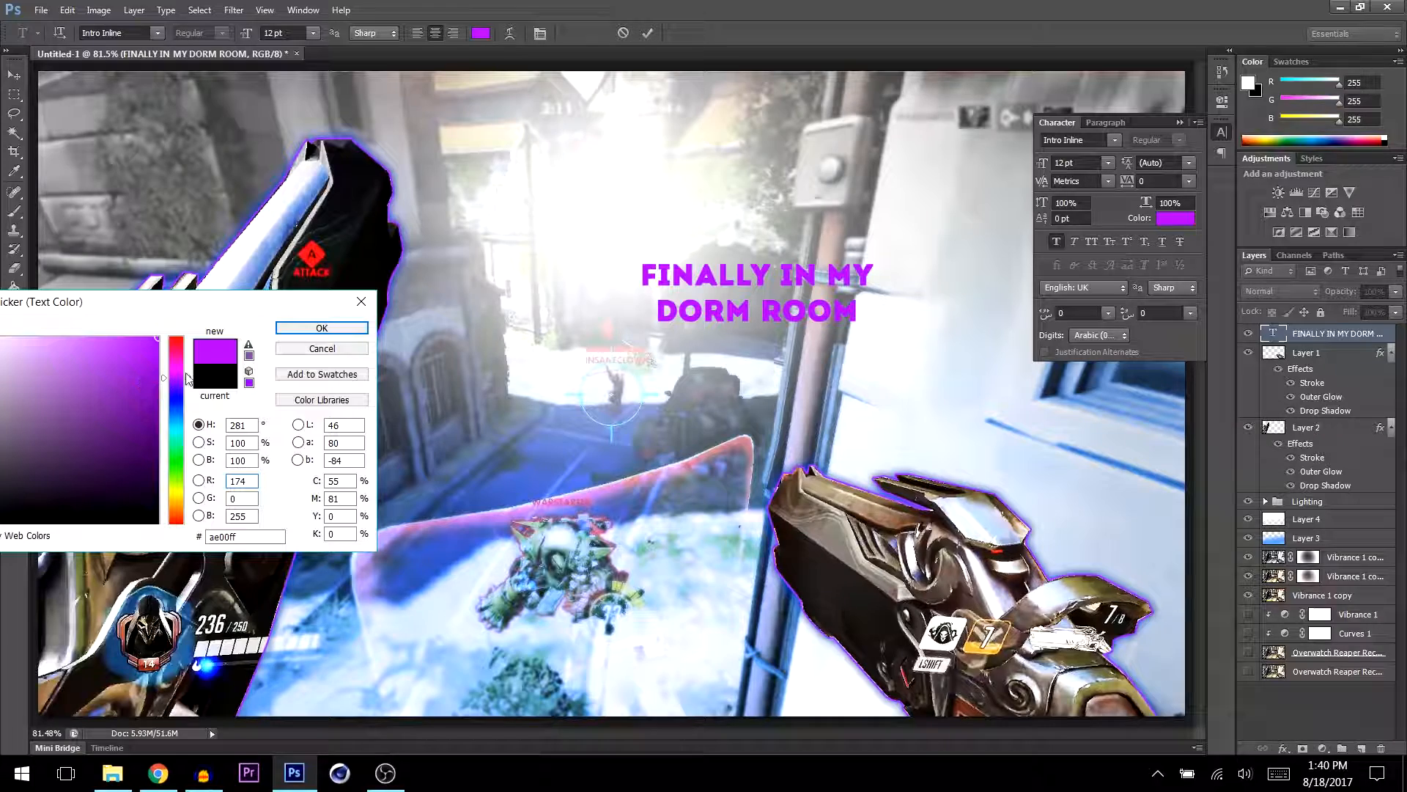
click(321, 329)
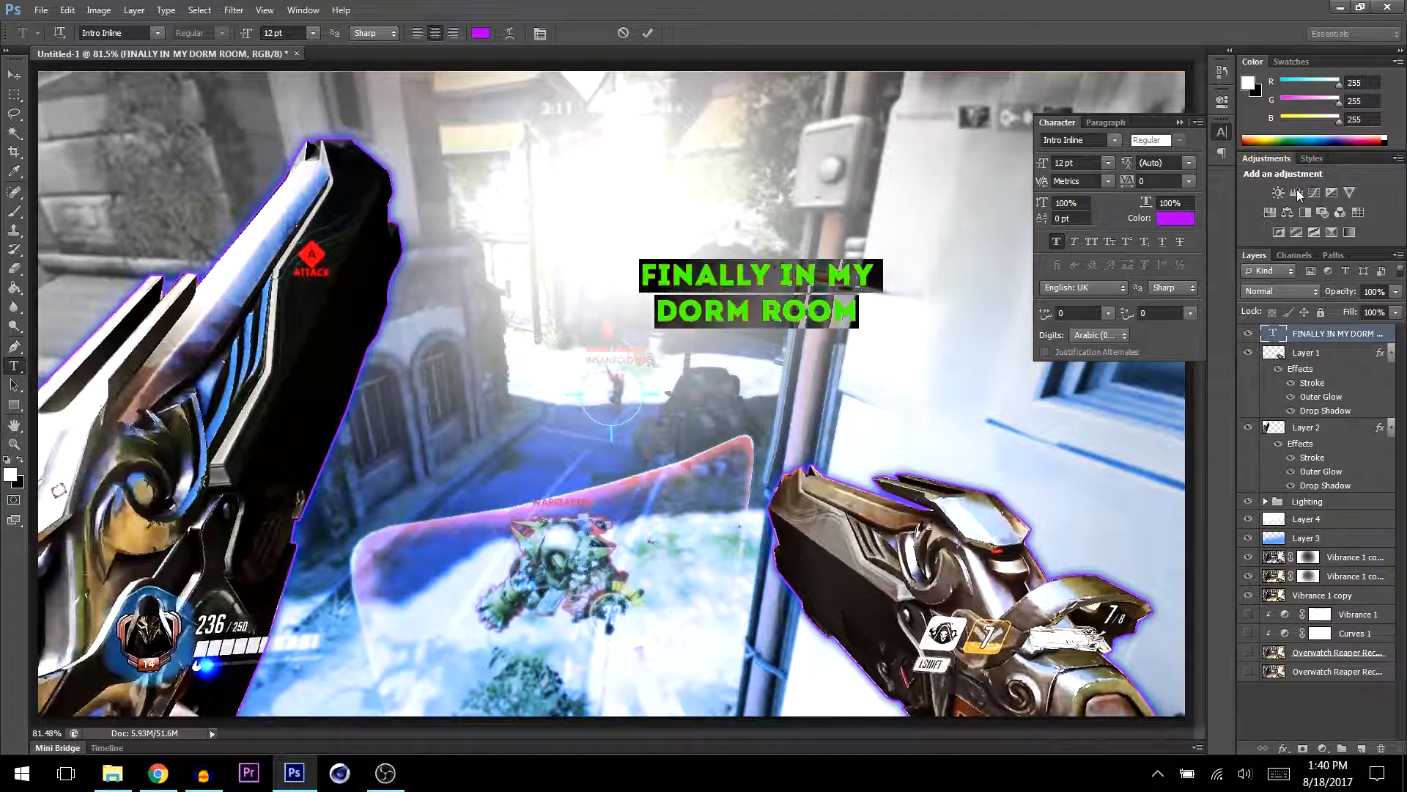
click(1181, 123)
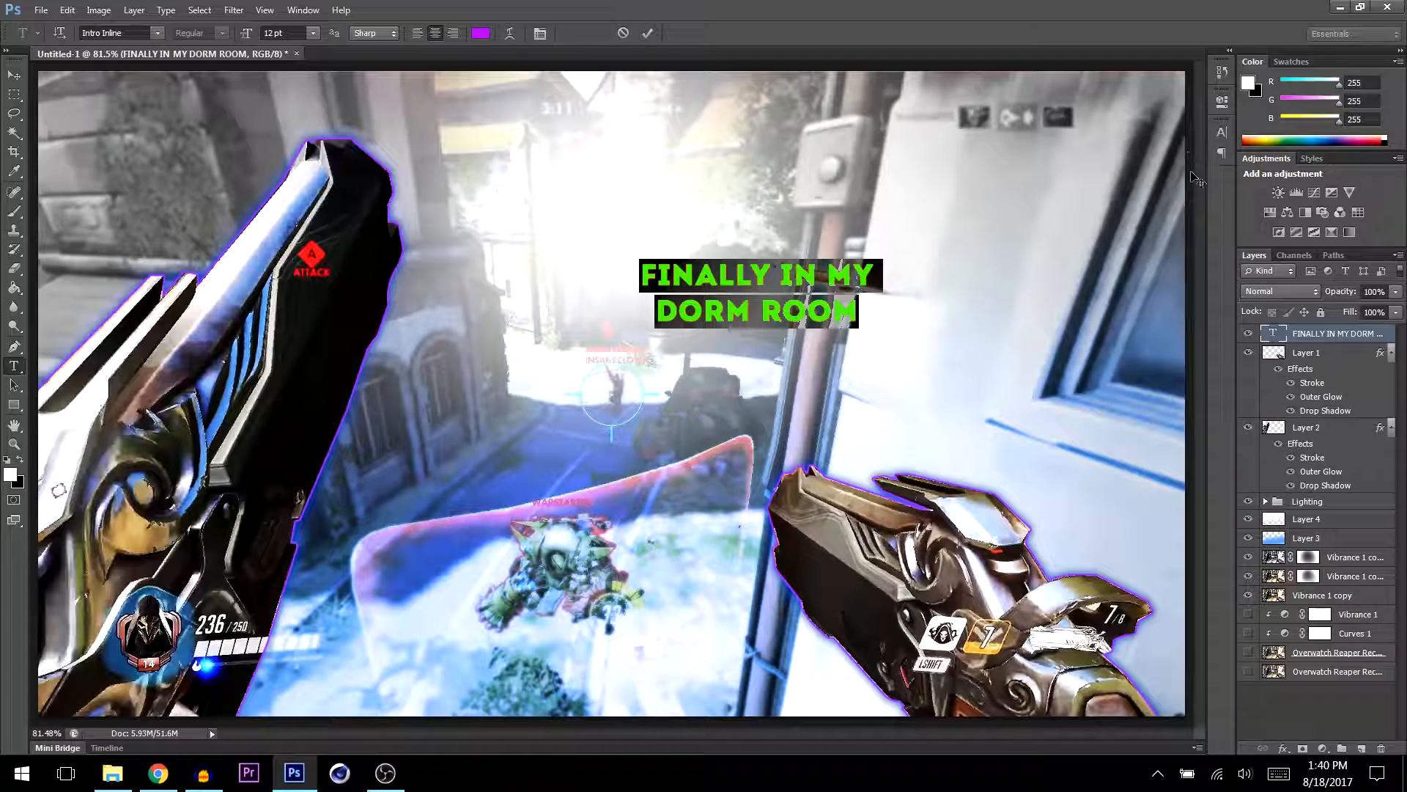
- Finish the text edit and paste the guns' copied layer style onto the title layer
click(1310, 355)
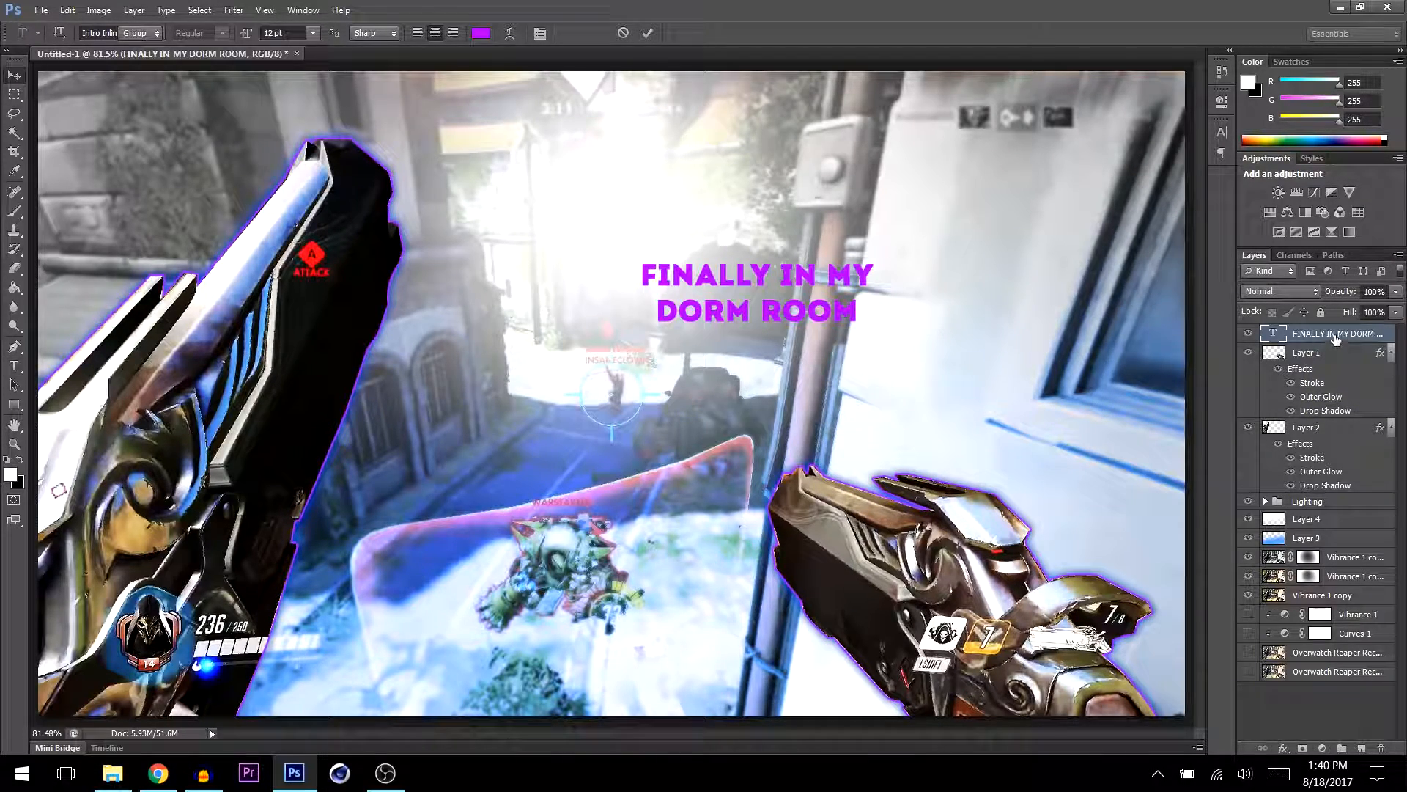
right_click(1334, 334)
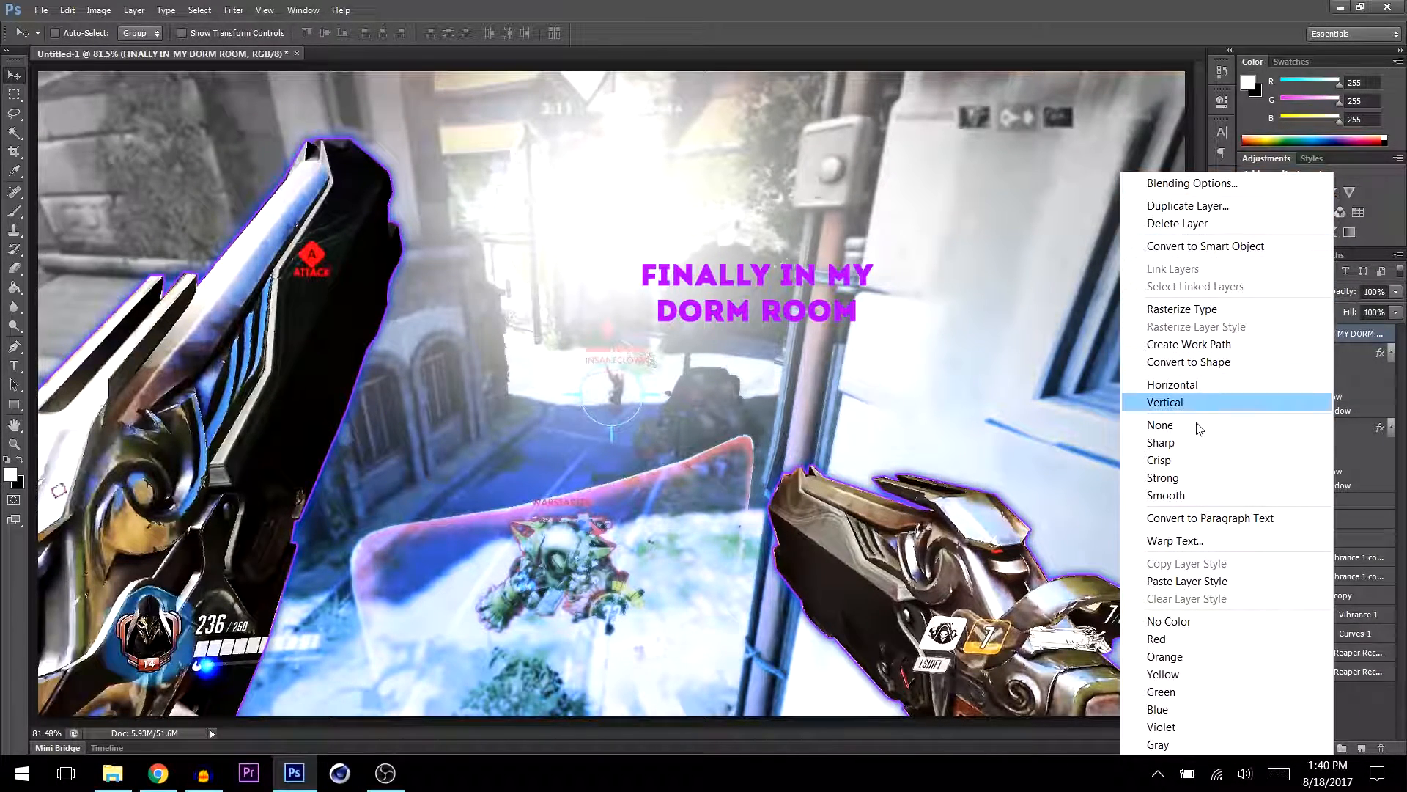
click(1188, 580)
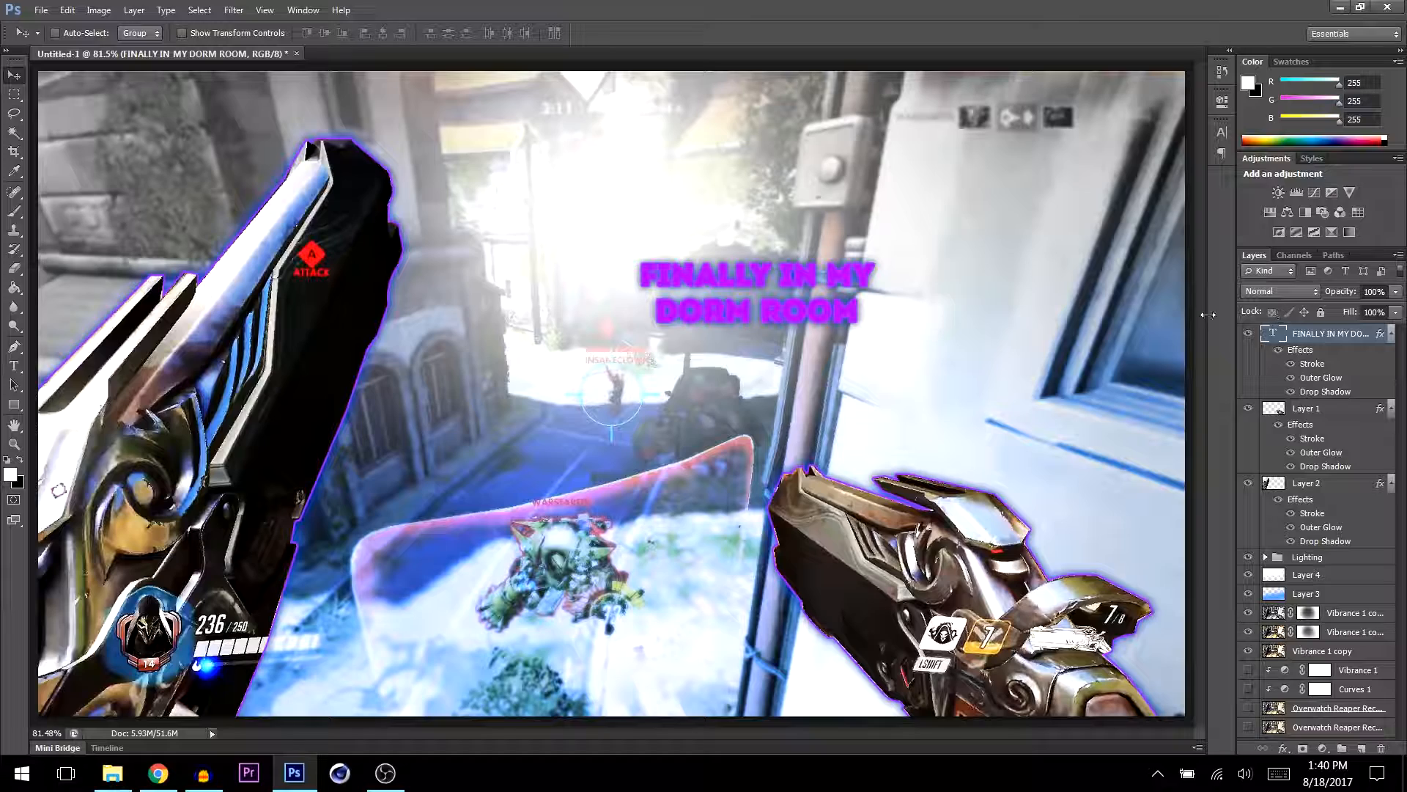
- Move the title toward the left gun, scale it to about 257%, and rotate it about 14.4° clockwise
key(ctrl+t)
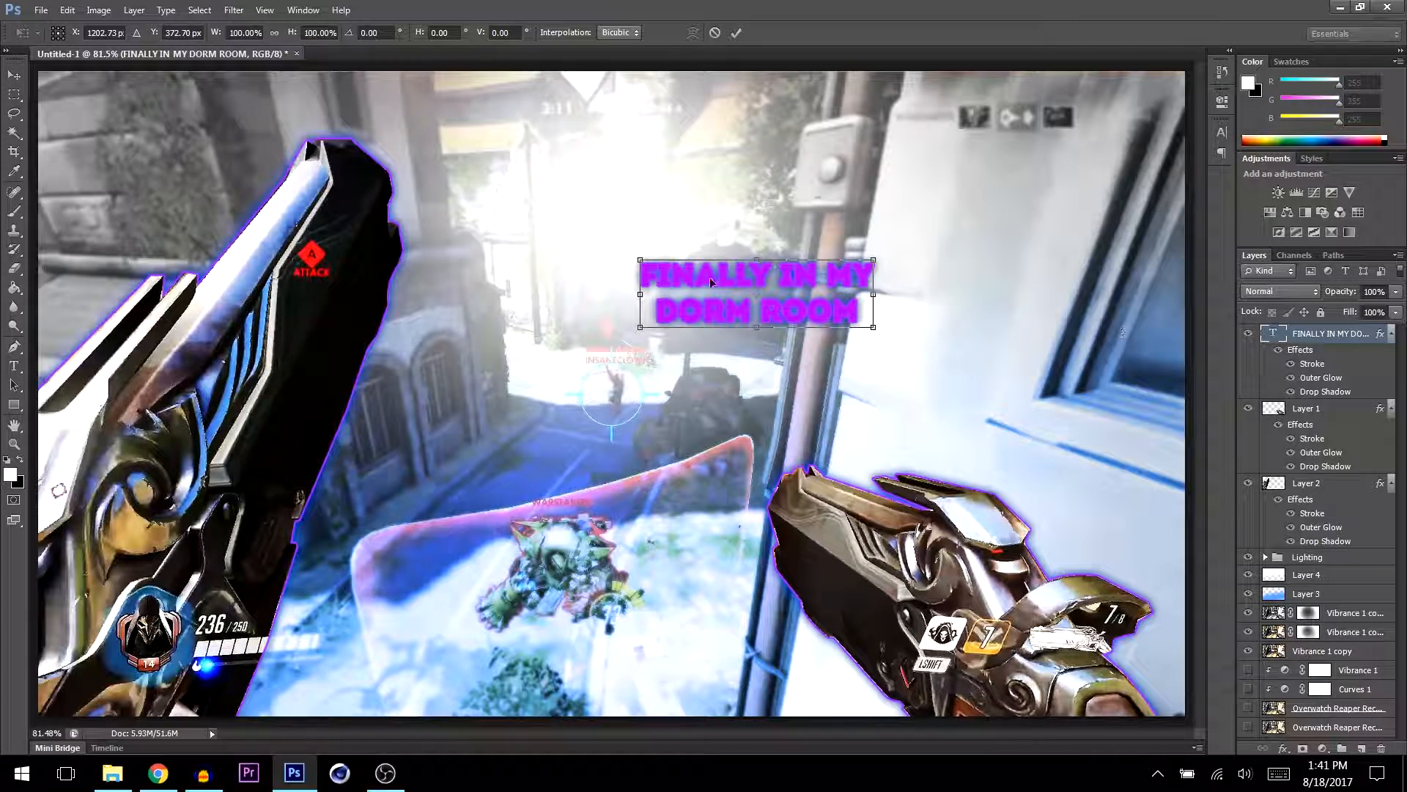
drag(786, 293, 610, 239)
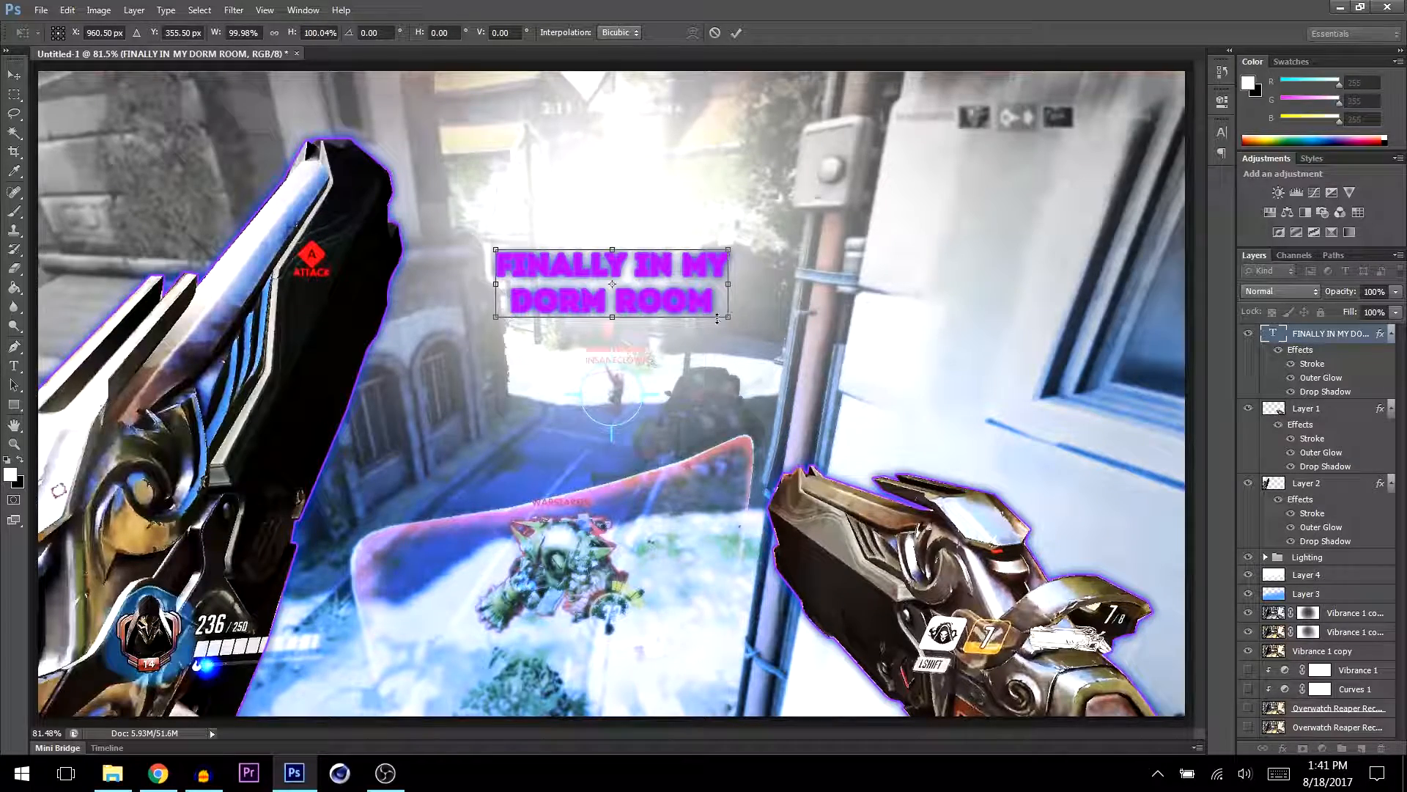
drag(728, 317, 1069, 516)
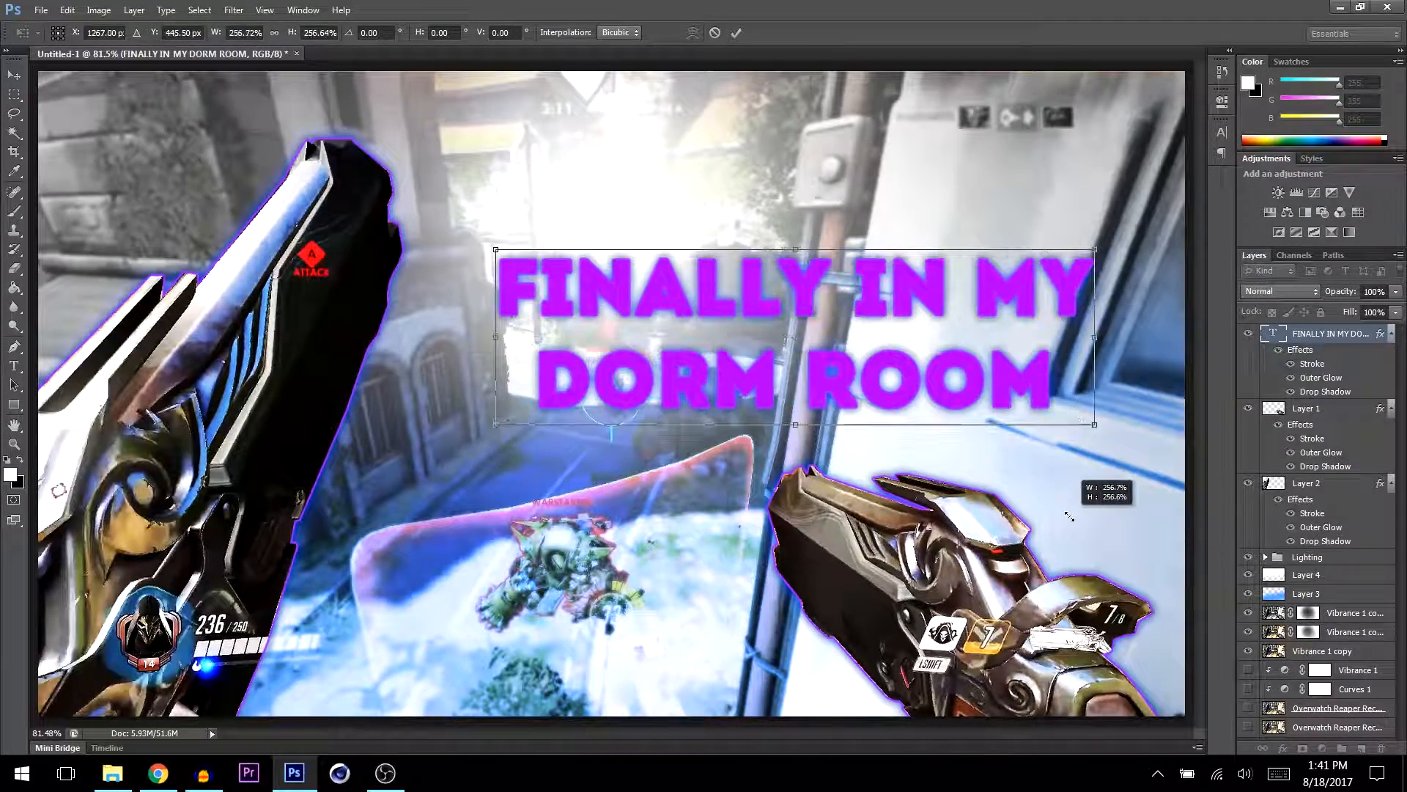
drag(424, 461, 400, 381)
drag(707, 330, 576, 292)
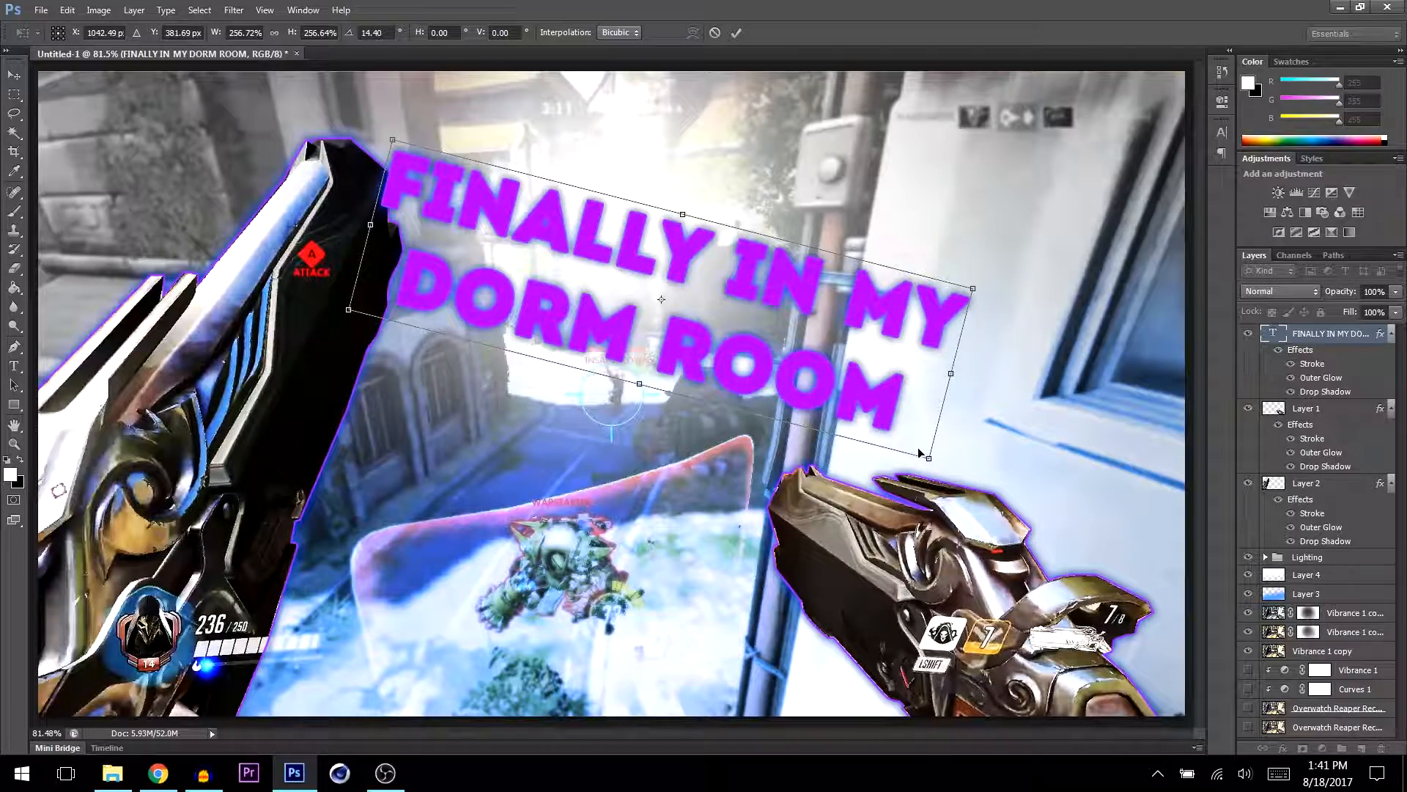
- Enlarge the tilted title further to span the upper scene and move its layer below both gun layers
drag(921, 452, 1088, 550)
drag(766, 449, 762, 393)
key(Return)
drag(1338, 341, 1319, 548)
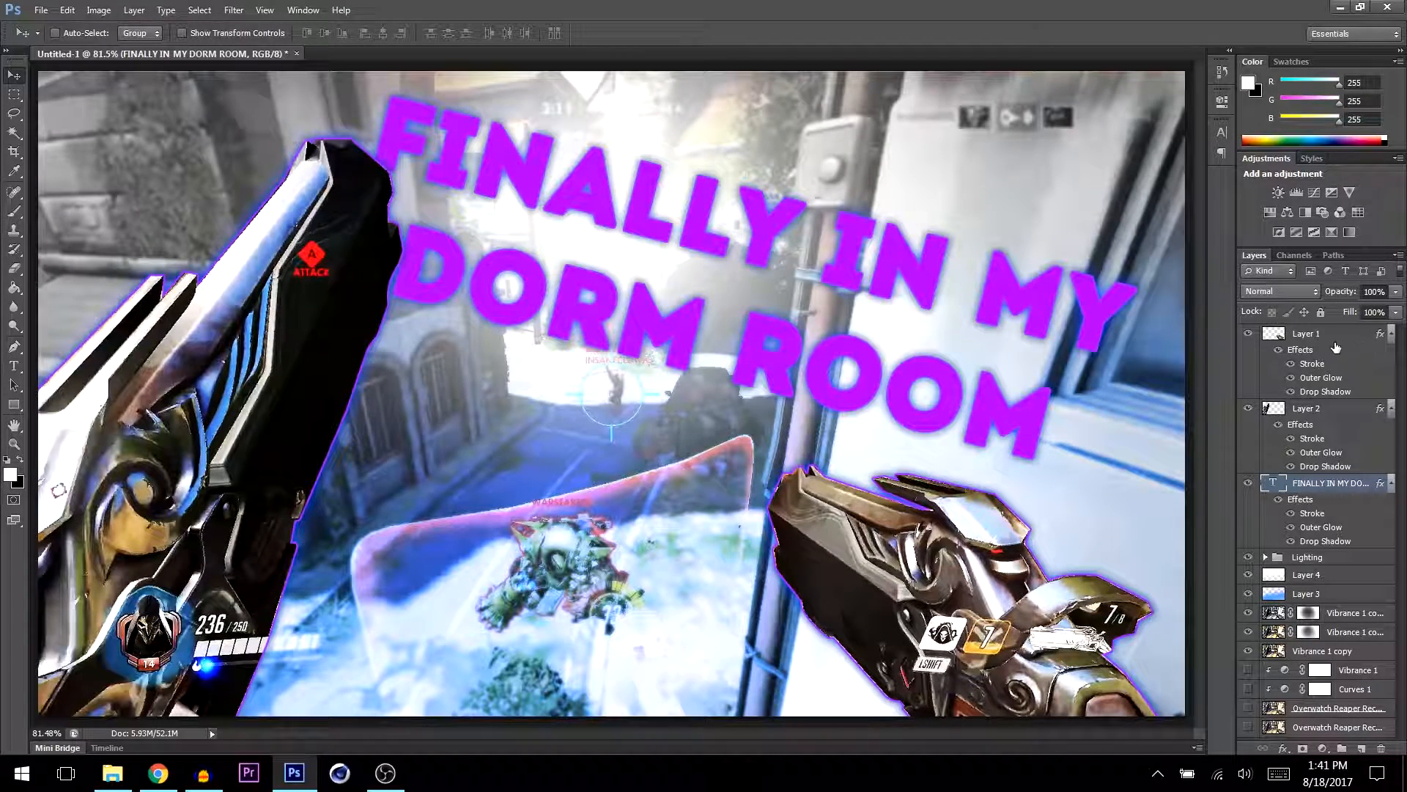
double_click(1313, 385)
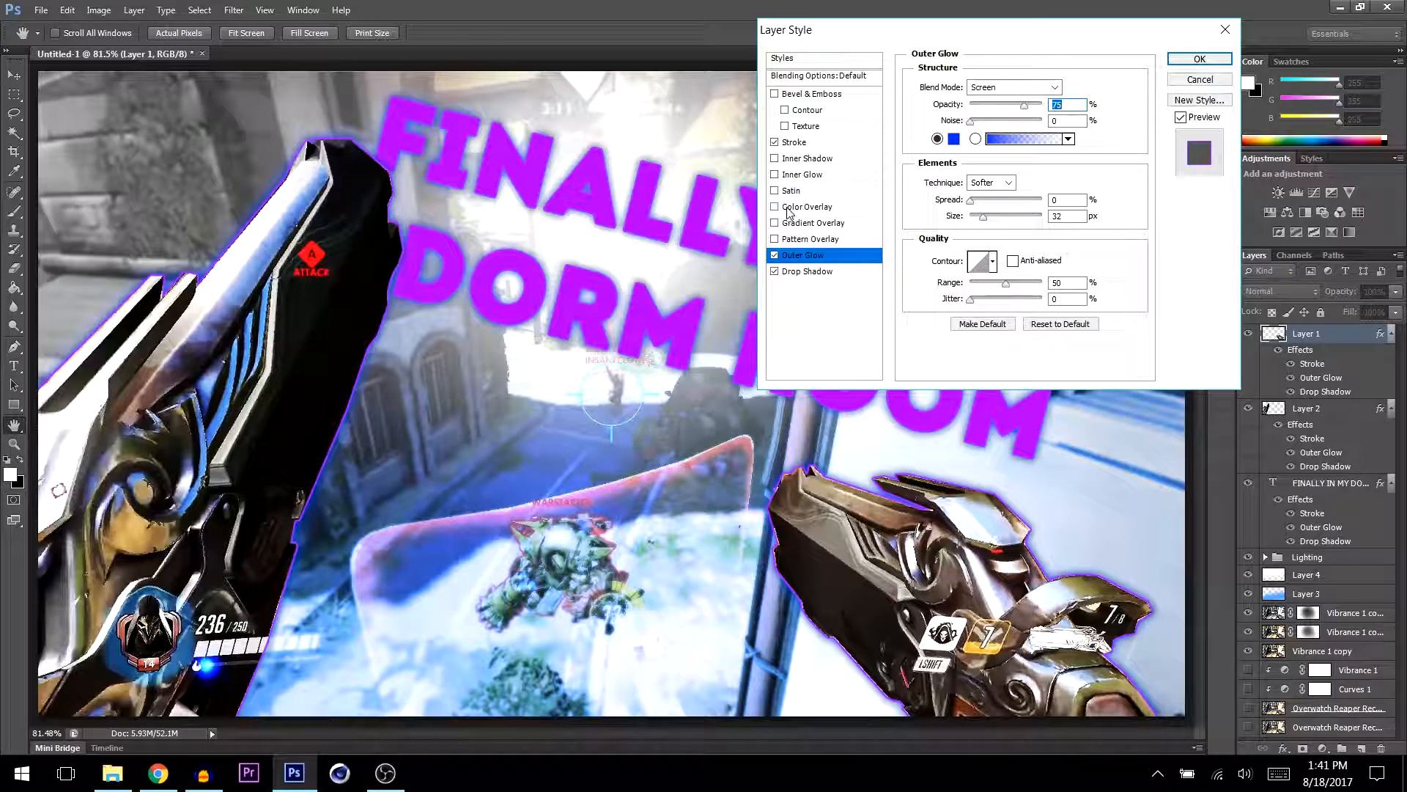
click(795, 207)
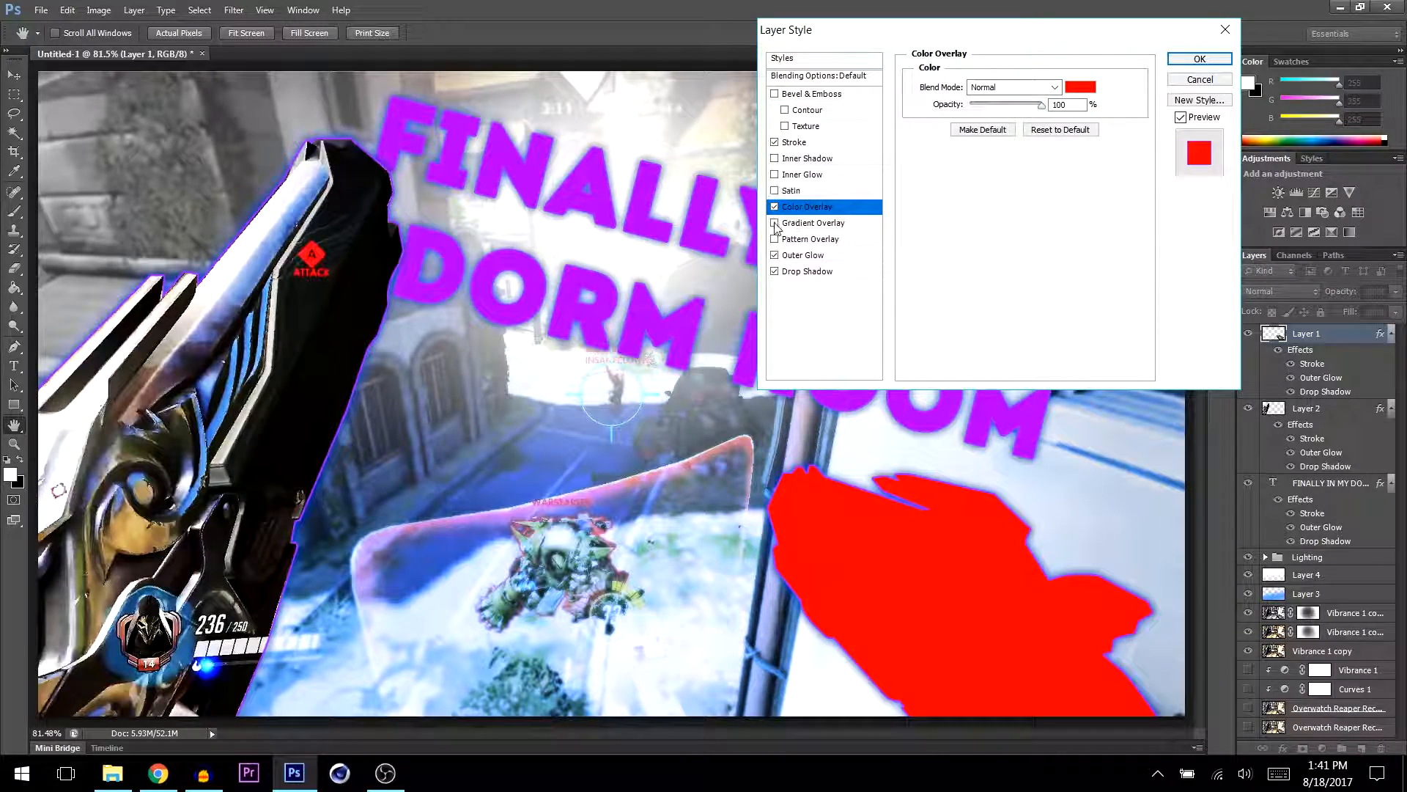
click(774, 207)
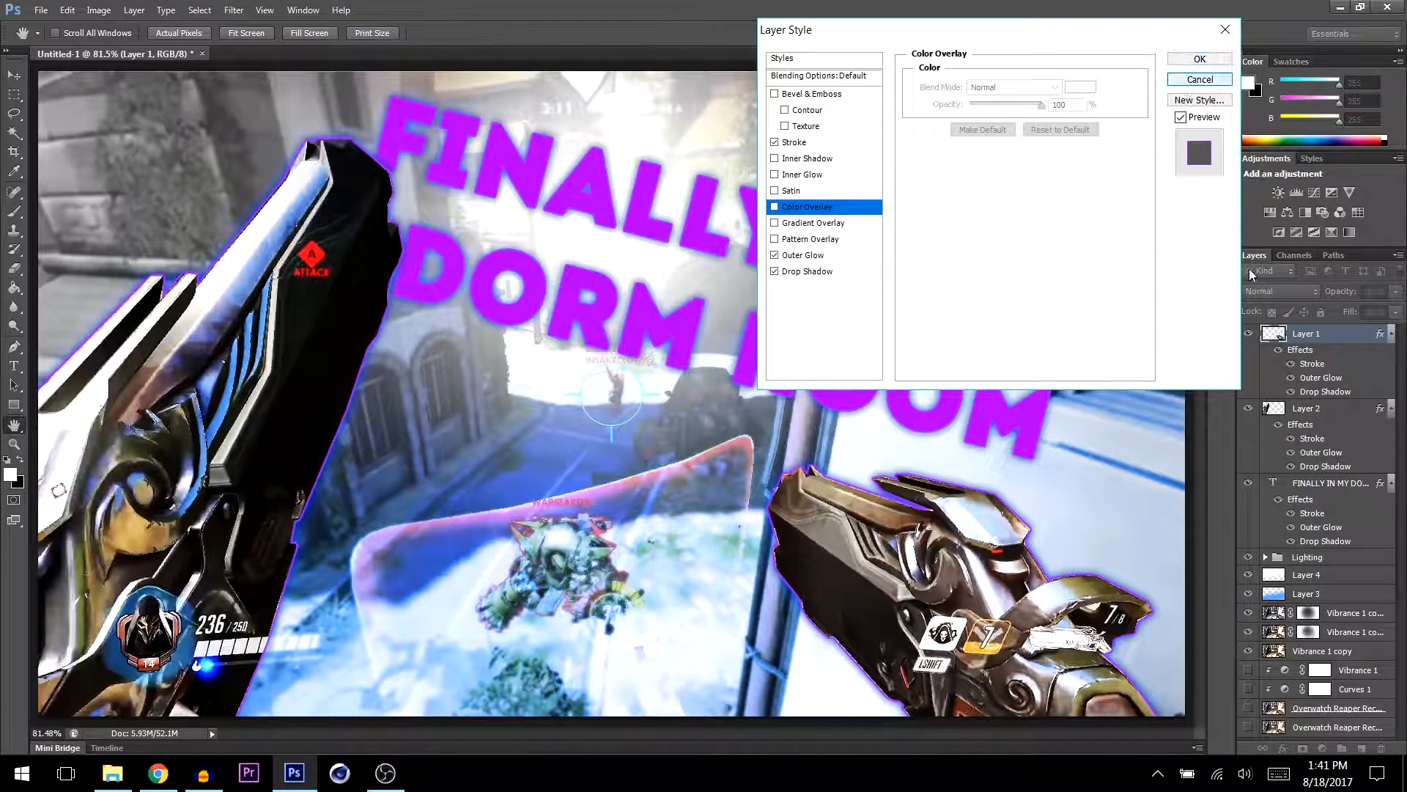
key(Escape)
- Add a Color Overlay in light blue #00b4ff to the title layer and apply the layer style
click(1328, 484)
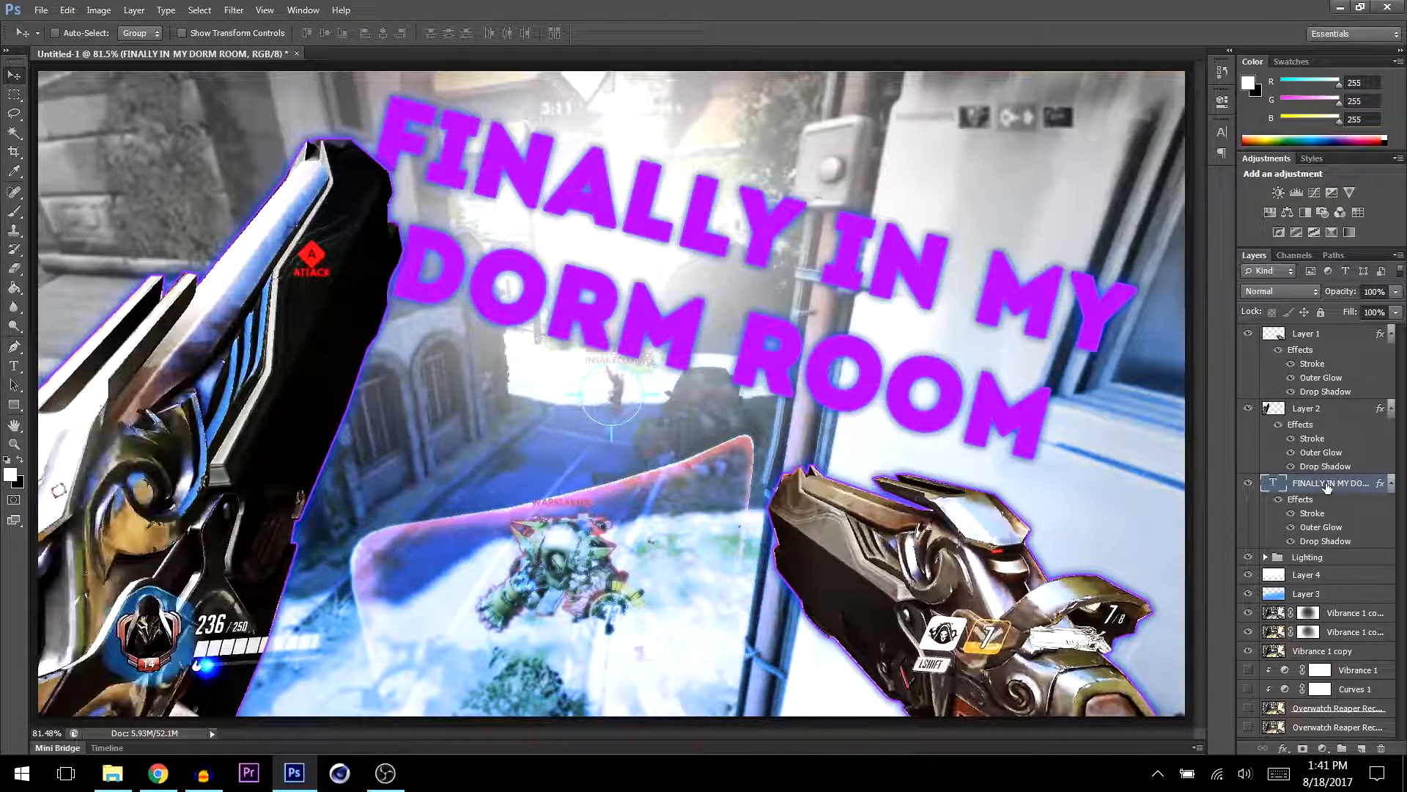
double_click(1306, 488)
double_click(1312, 513)
click(786, 209)
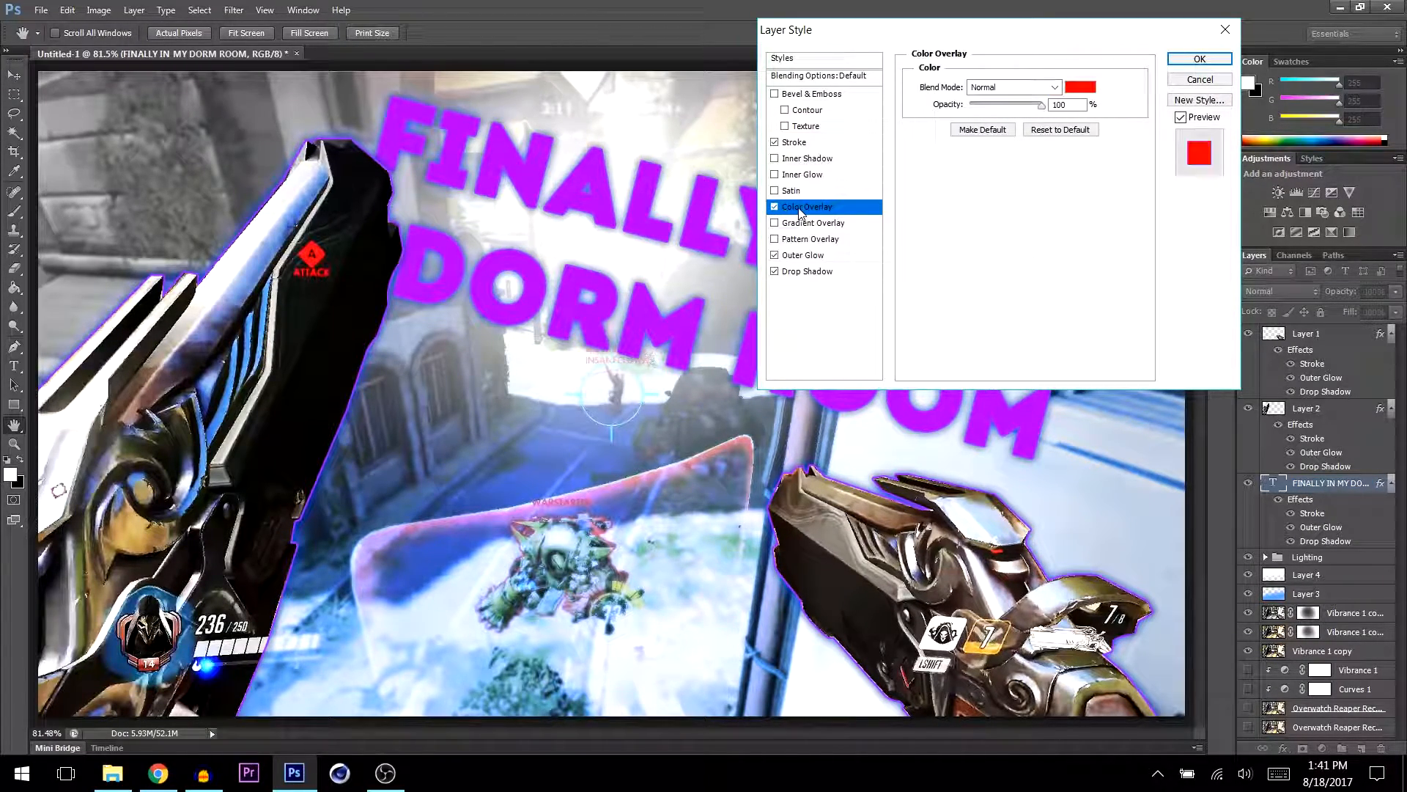
click(1081, 88)
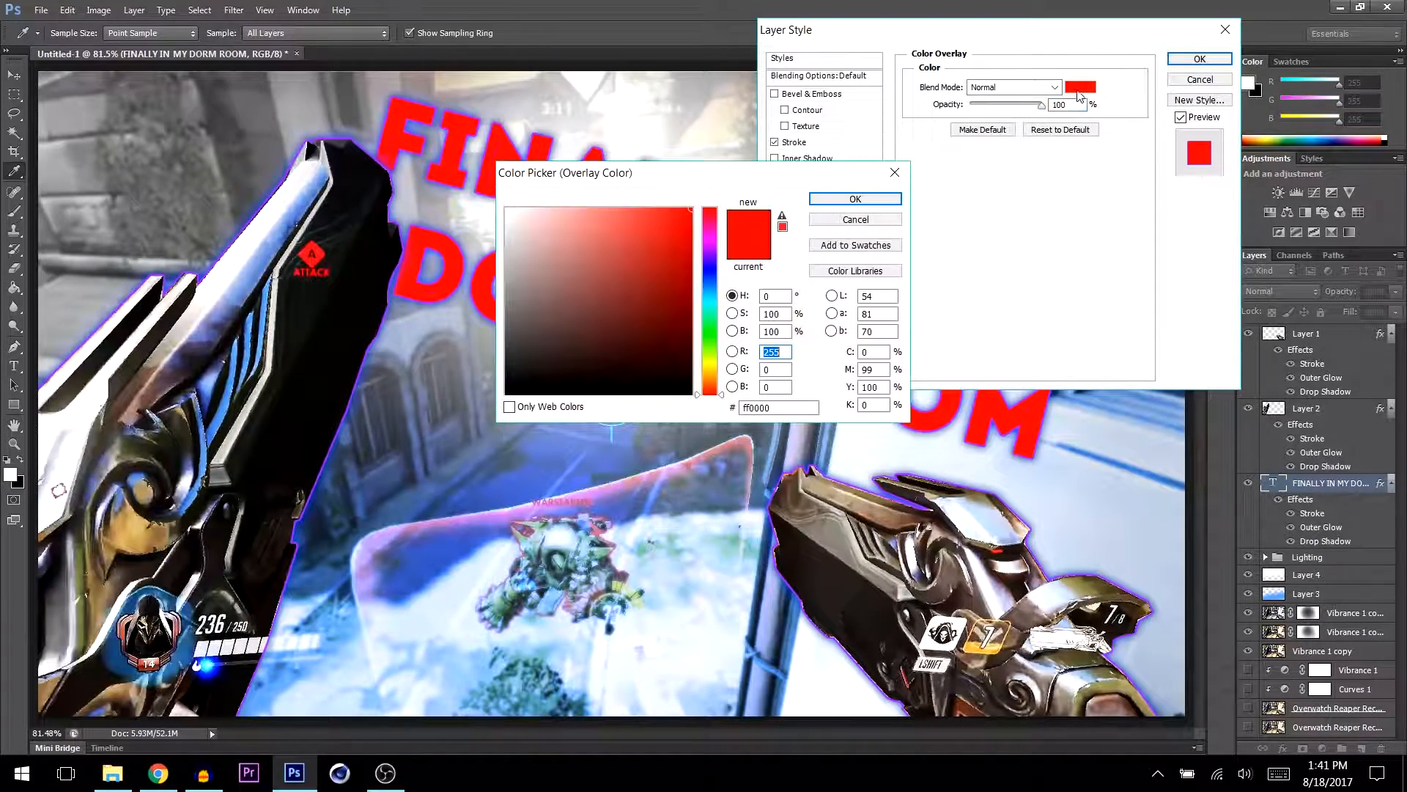
click(710, 294)
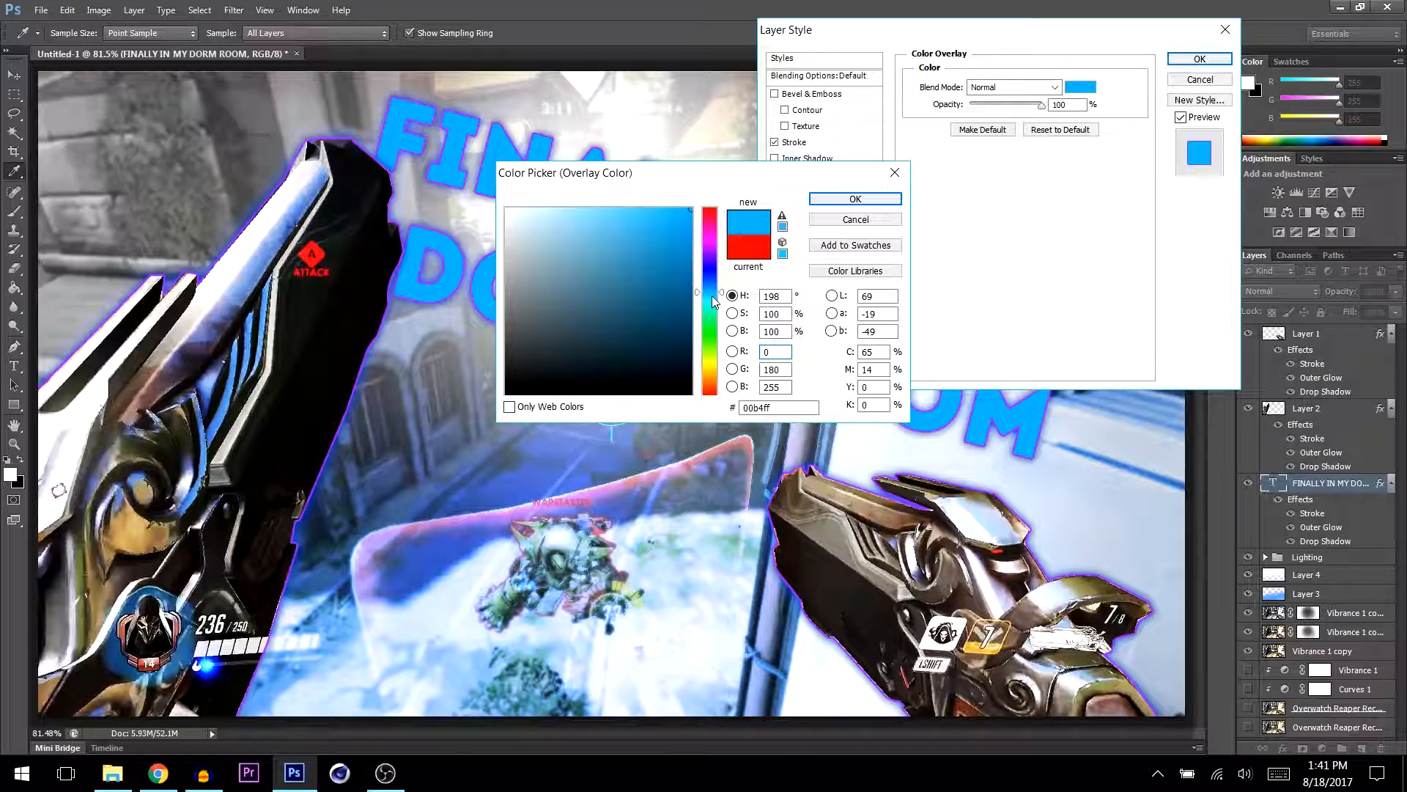
click(812, 199)
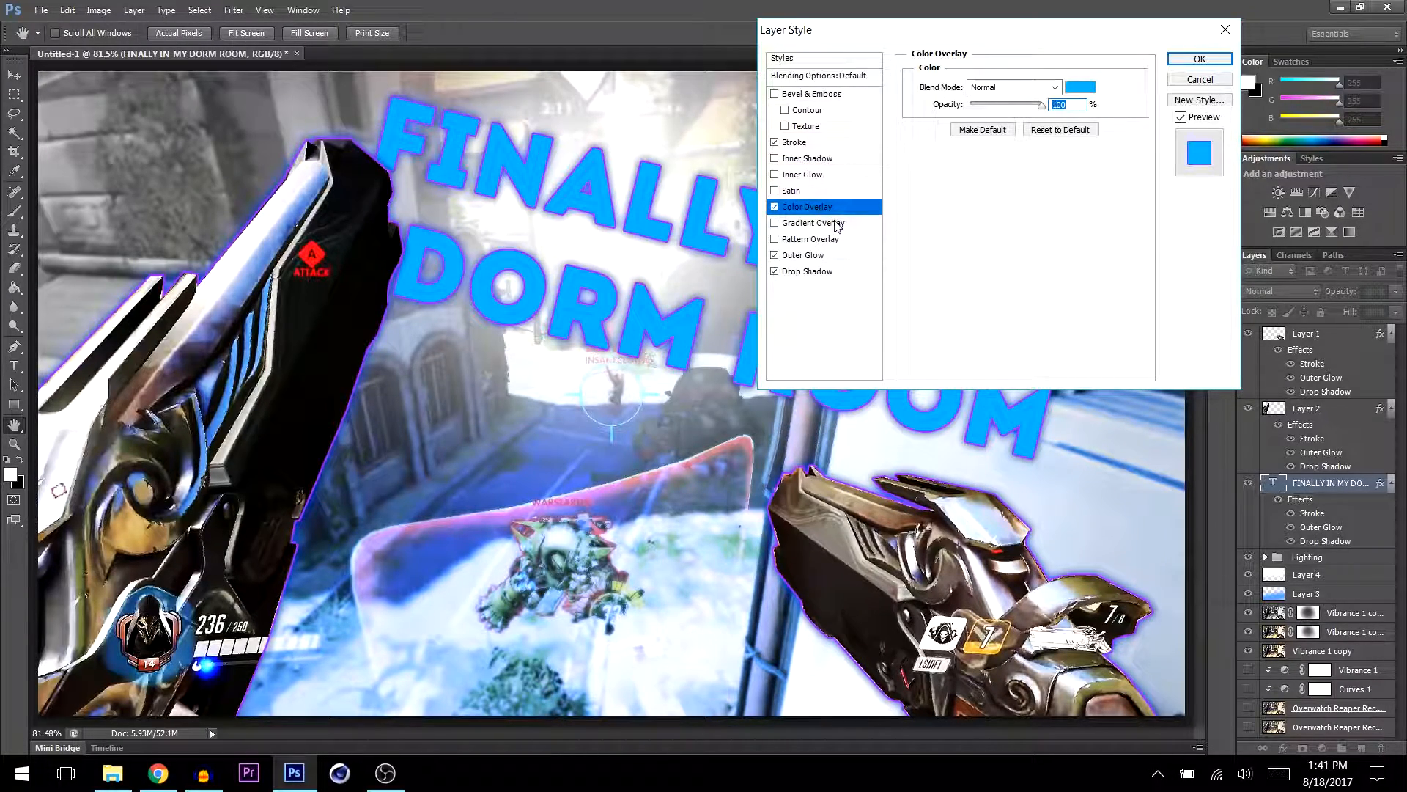
click(1190, 58)
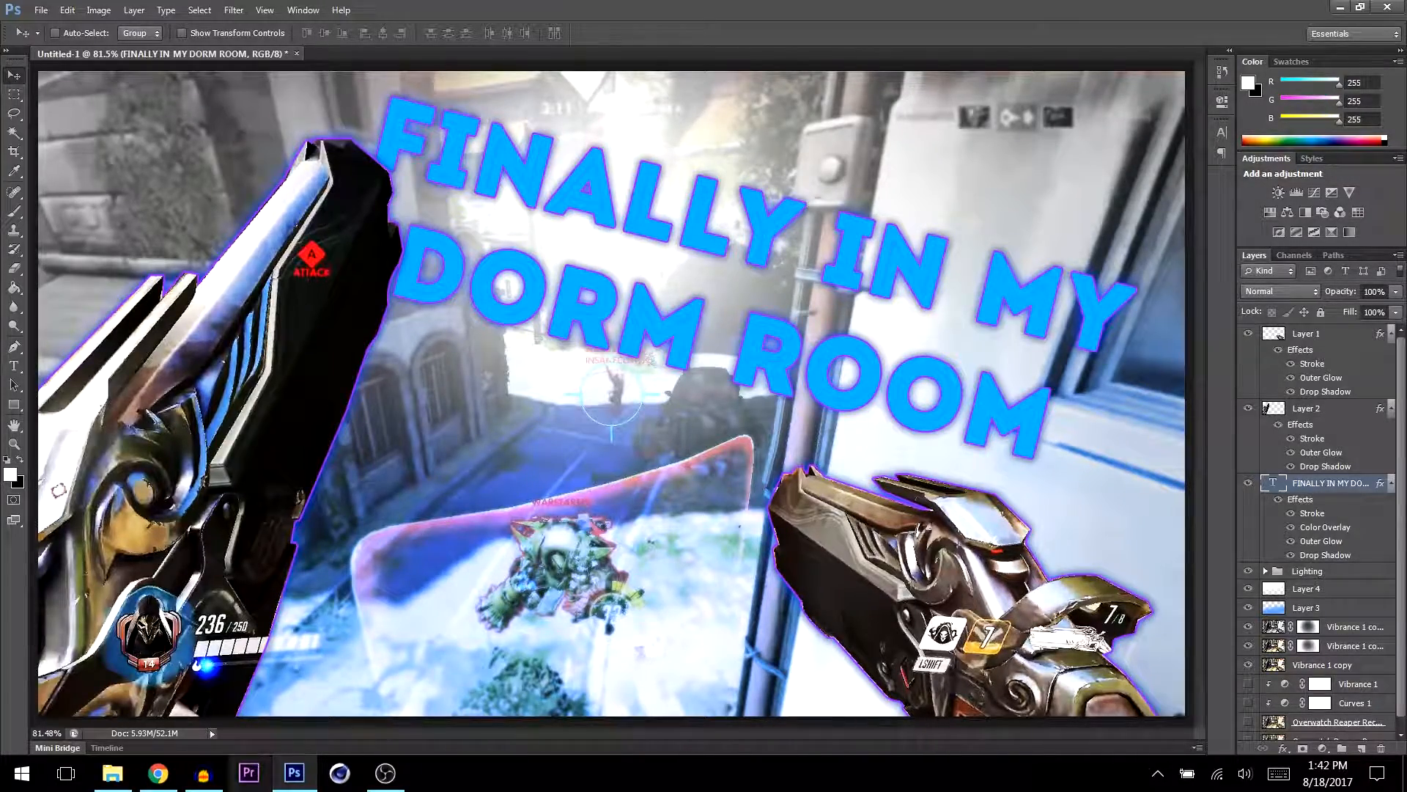
click(386, 773)
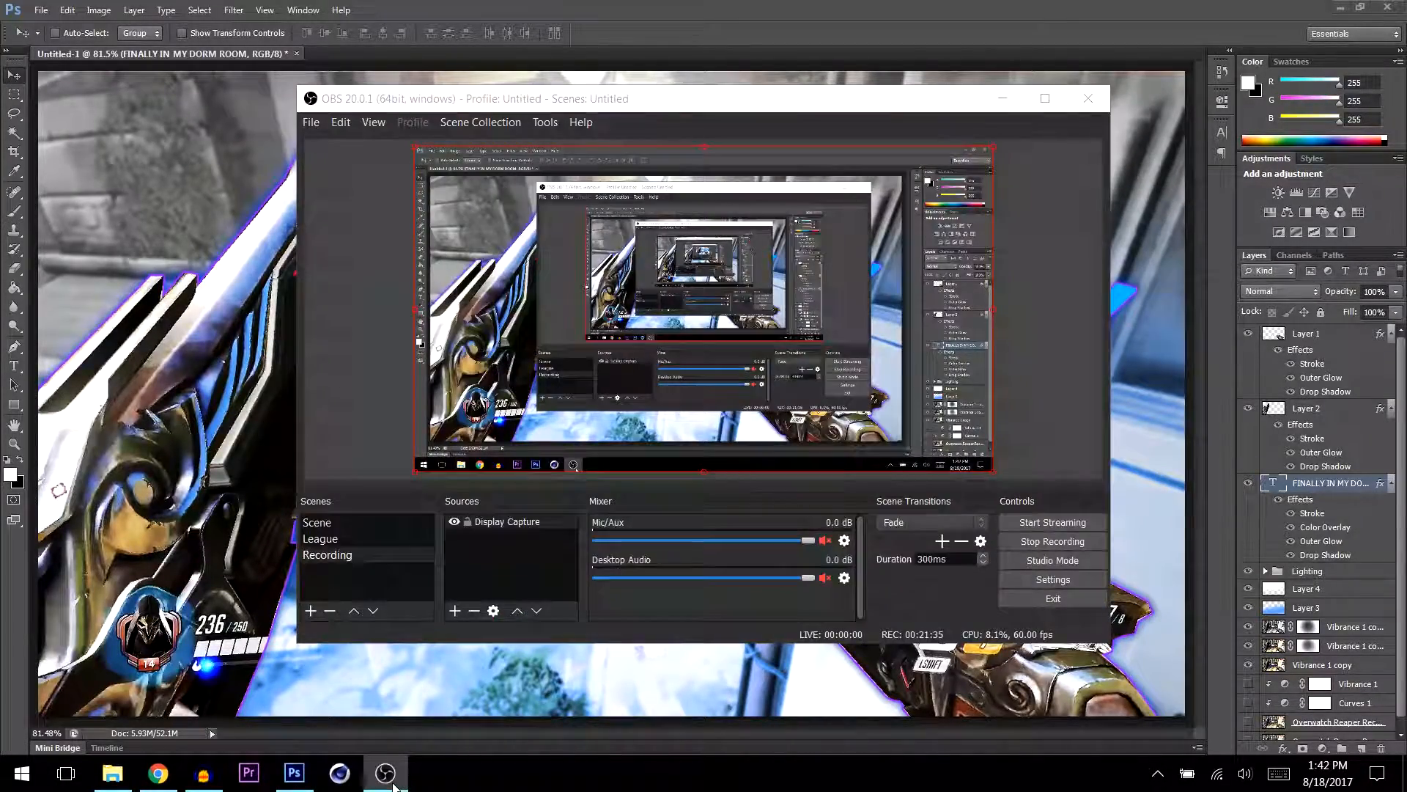